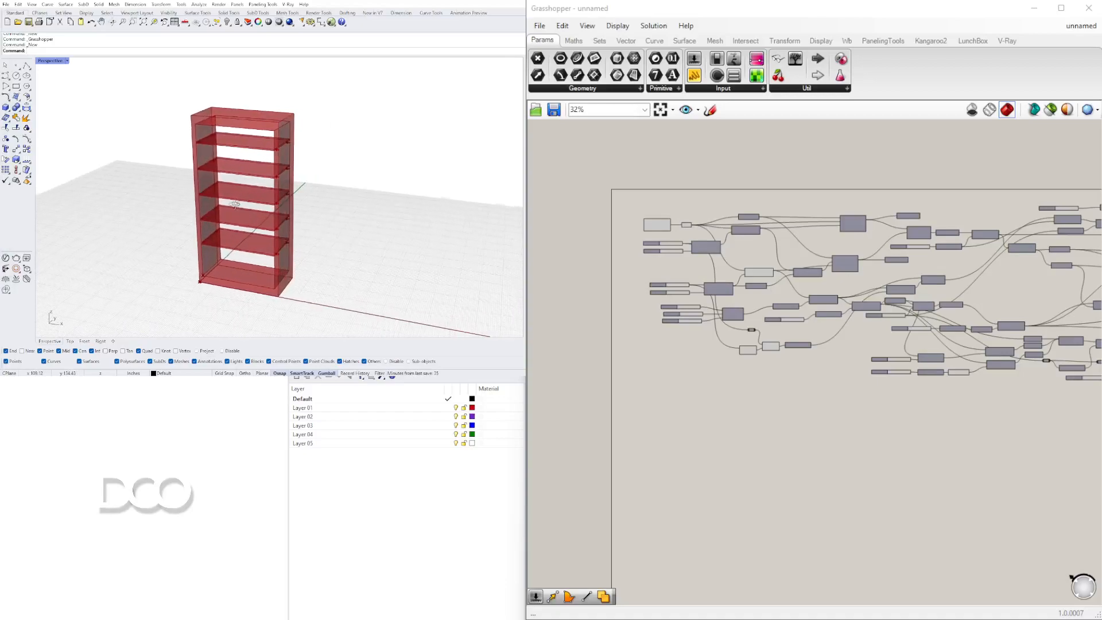
# Examine the finished bookshelf model in the viewport from several angles.
pyautogui.scroll(9, 208, 100)
pyautogui.scroll(1, 208, 100)
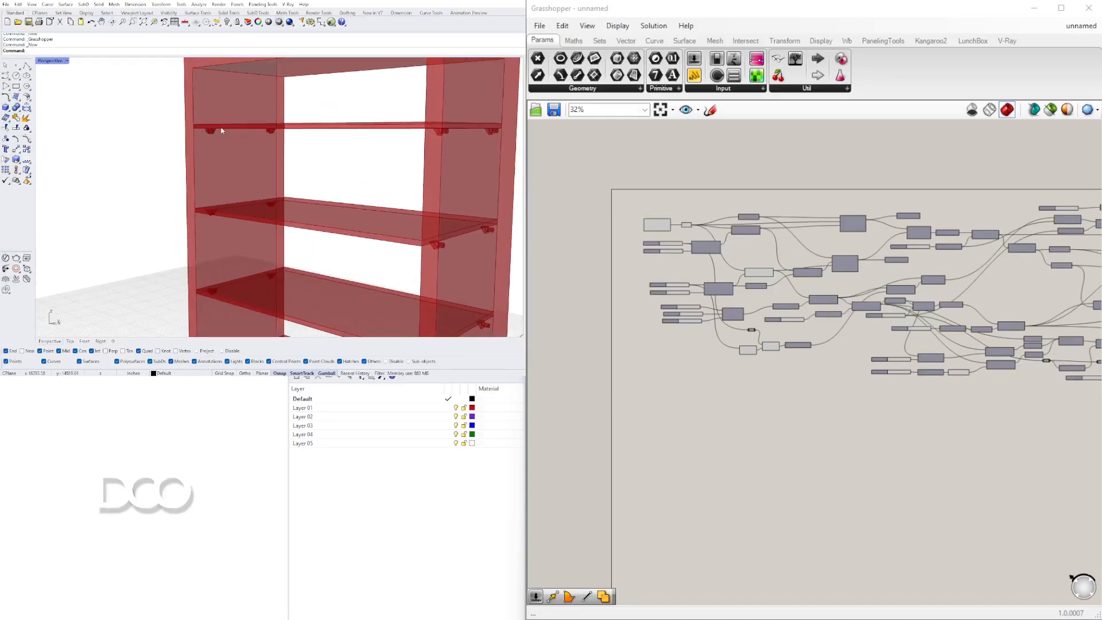
pyautogui.scroll(-9, 207, 139)
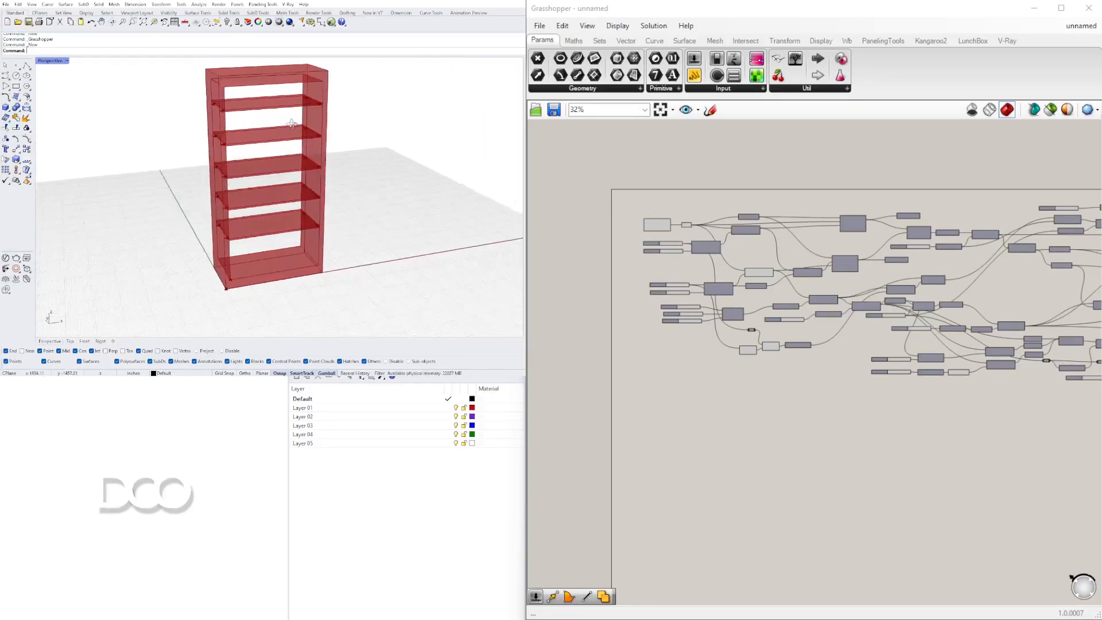
pyautogui.scroll(3, 305, 105)
pyautogui.keyDown('shift'); pyautogui.moveTo(339, 172); pyautogui.dragTo(241, 159, button='right'); pyautogui.keyUp('shift')
pyautogui.scroll(-3, 317, 154)
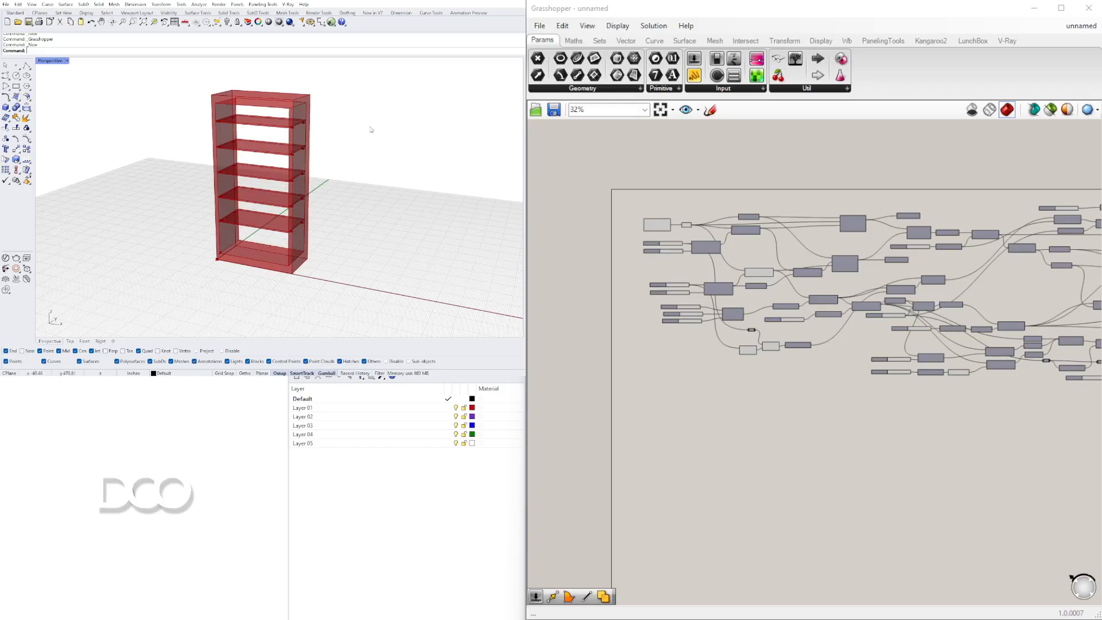
pyautogui.scroll(3, 275, 184)
pyautogui.scroll(1, 281, 180)
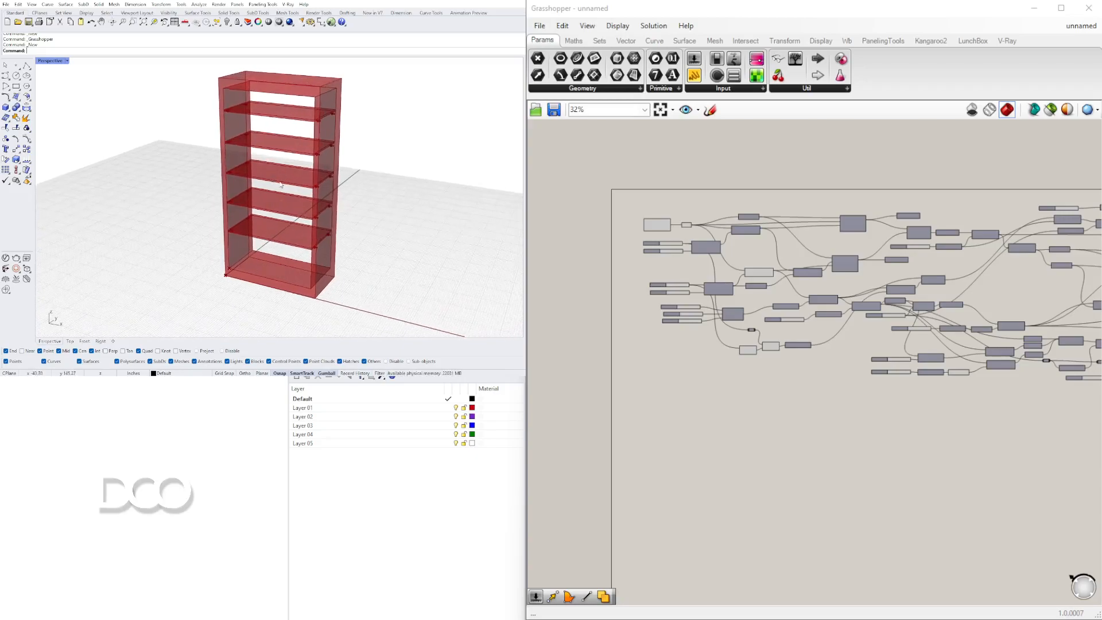
pyautogui.moveTo(314, 193); pyautogui.dragTo(346, 205, button='right')
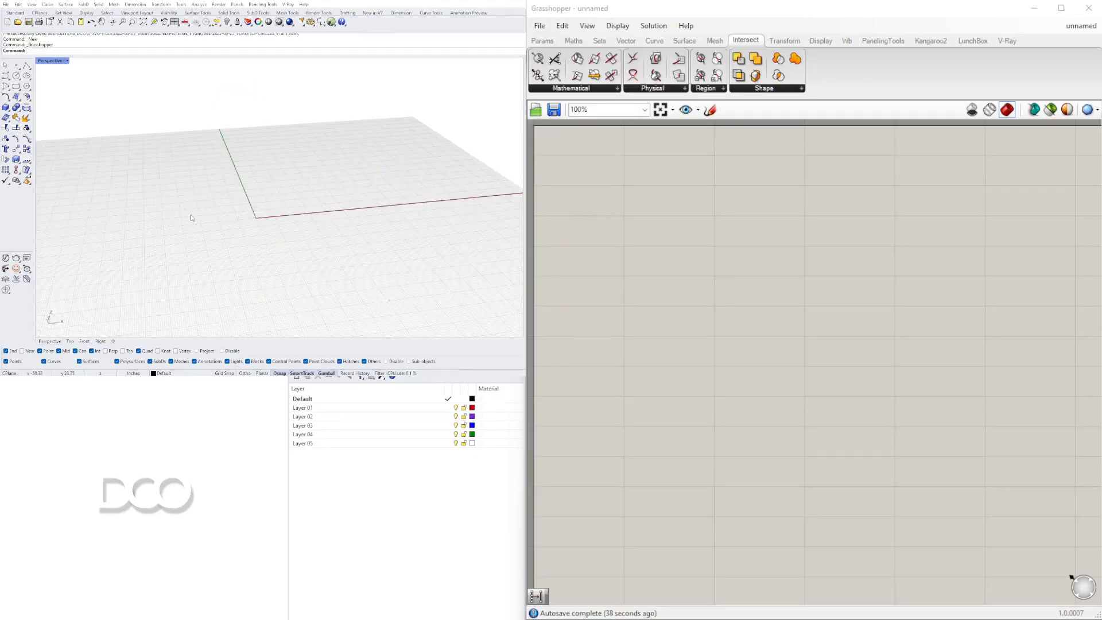
pyautogui.moveTo(189, 214); pyautogui.dragTo(208, 153, button='right')
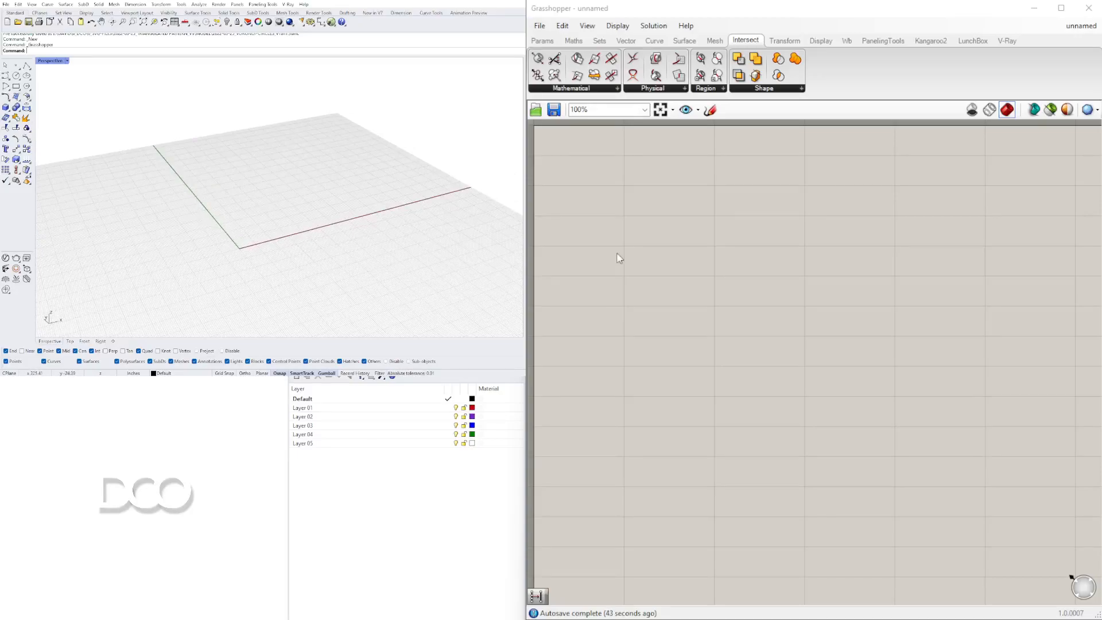
# Place a Construct Point component on the canvas.
pyautogui.doubleClick(651, 244)
pyautogui.click(542, 41)
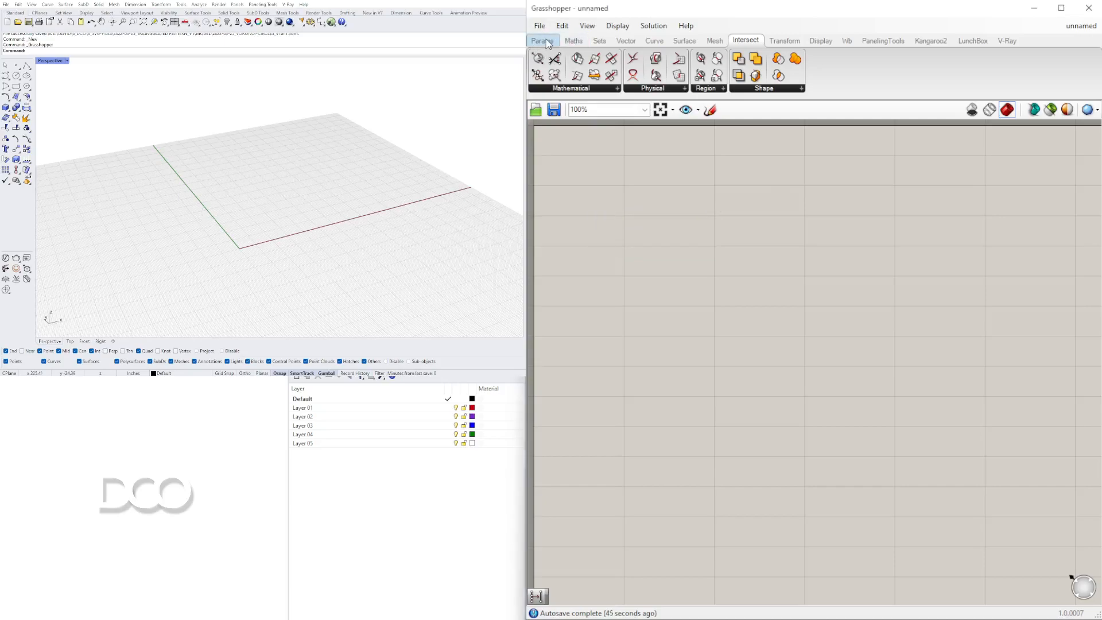
pyautogui.doubleClick(676, 345)
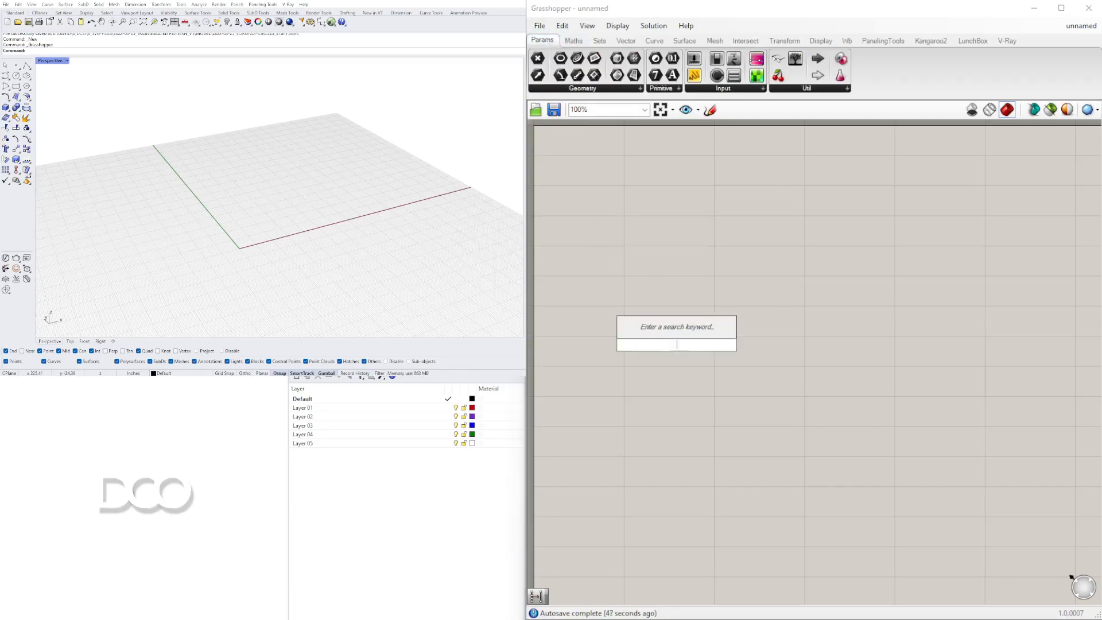
pyautogui.write('cons')
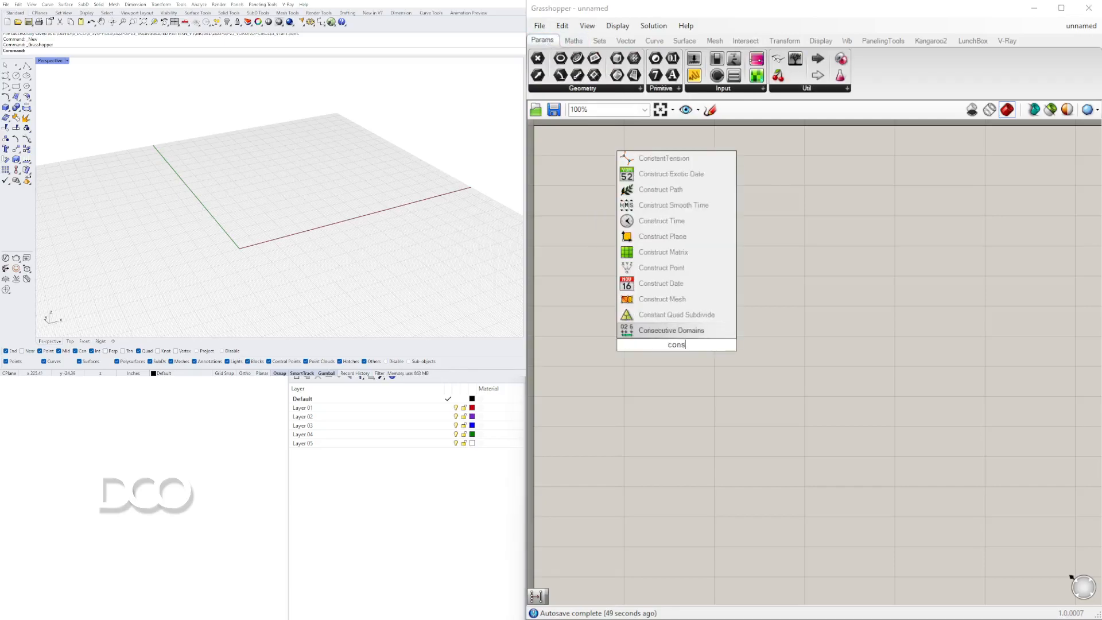
pyautogui.write('tr')
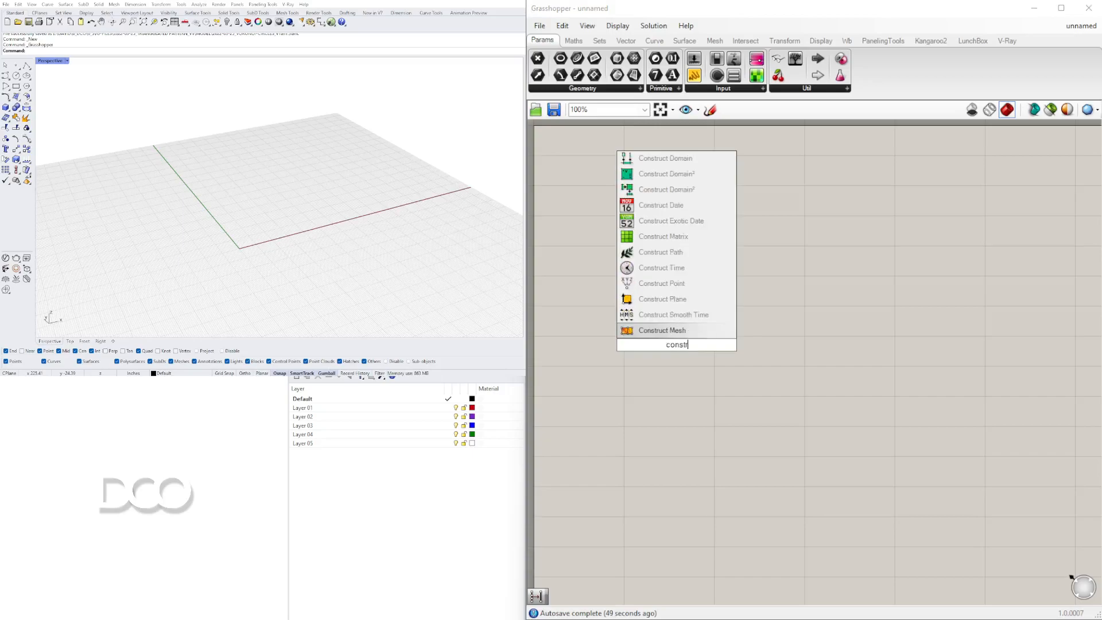
pyautogui.click(683, 283)
pyautogui.moveTo(666, 339); pyautogui.dragTo(665, 237)
# Add a Point parameter and connect the Construct Point output to it.
pyautogui.doubleClick(771, 245)
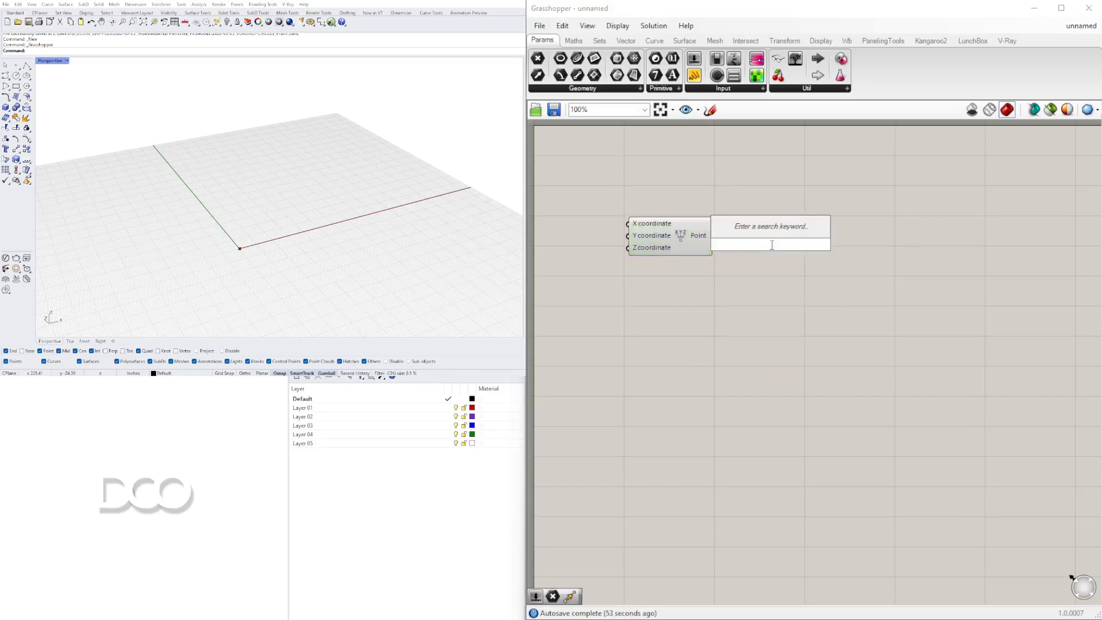
pyautogui.write('point')
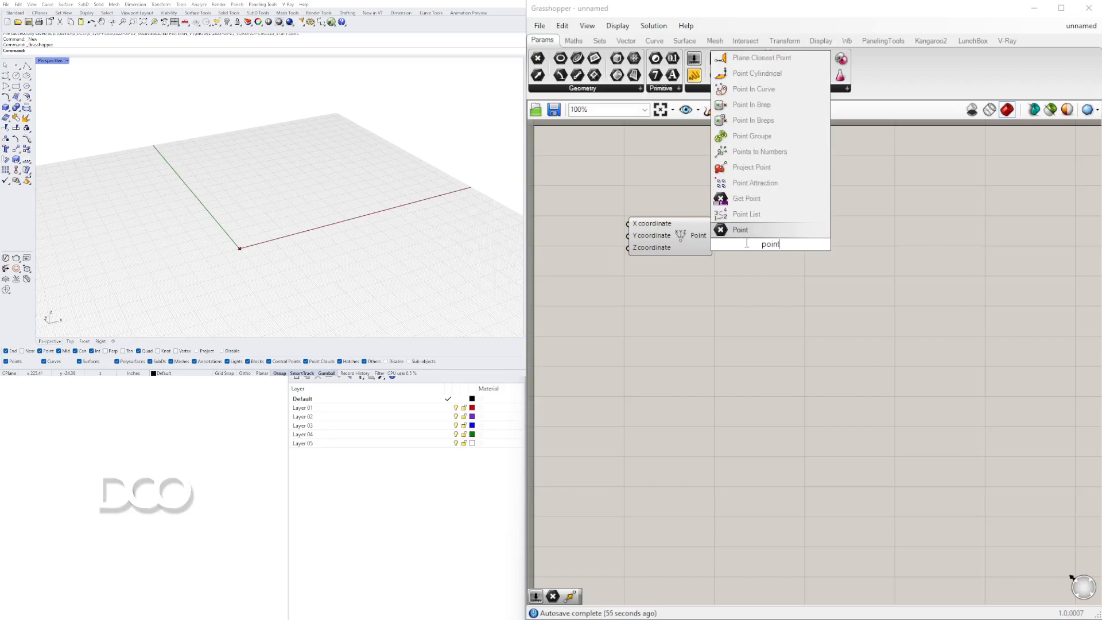
pyautogui.click(745, 232)
pyautogui.moveTo(713, 235); pyautogui.dragTo(825, 239)
# Move the Point parameter closer to the Construct Point component.
pyautogui.click(230, 301)
pyautogui.scroll(4, 235, 272)
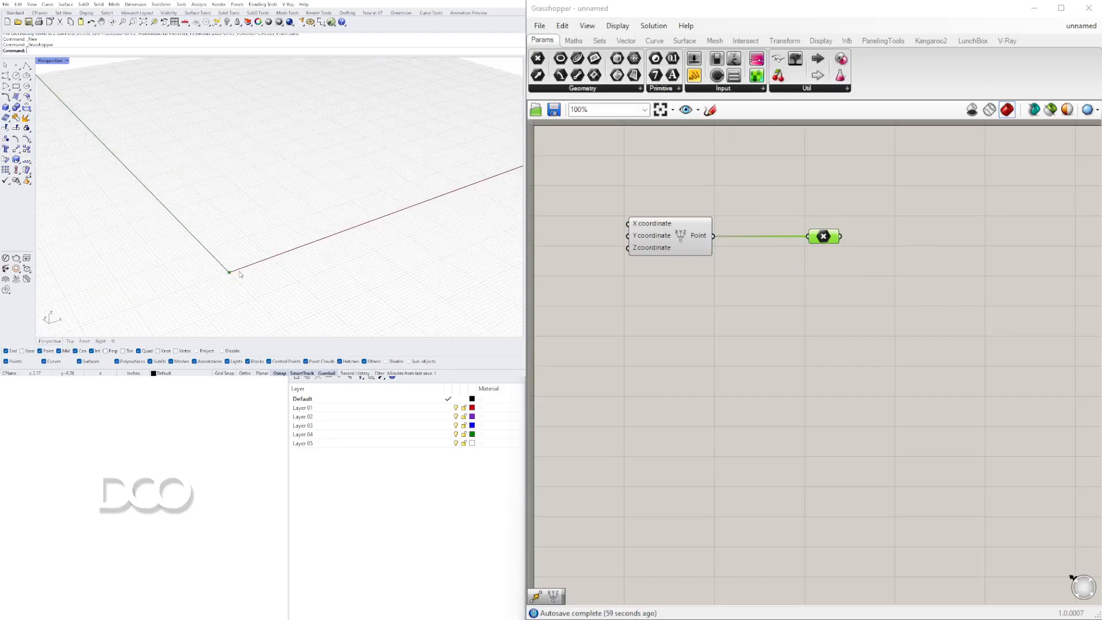
pyautogui.moveTo(817, 236); pyautogui.dragTo(761, 236)
pyautogui.click(841, 268)
pyautogui.click(286, 248)
pyautogui.scroll(-5, 287, 248)
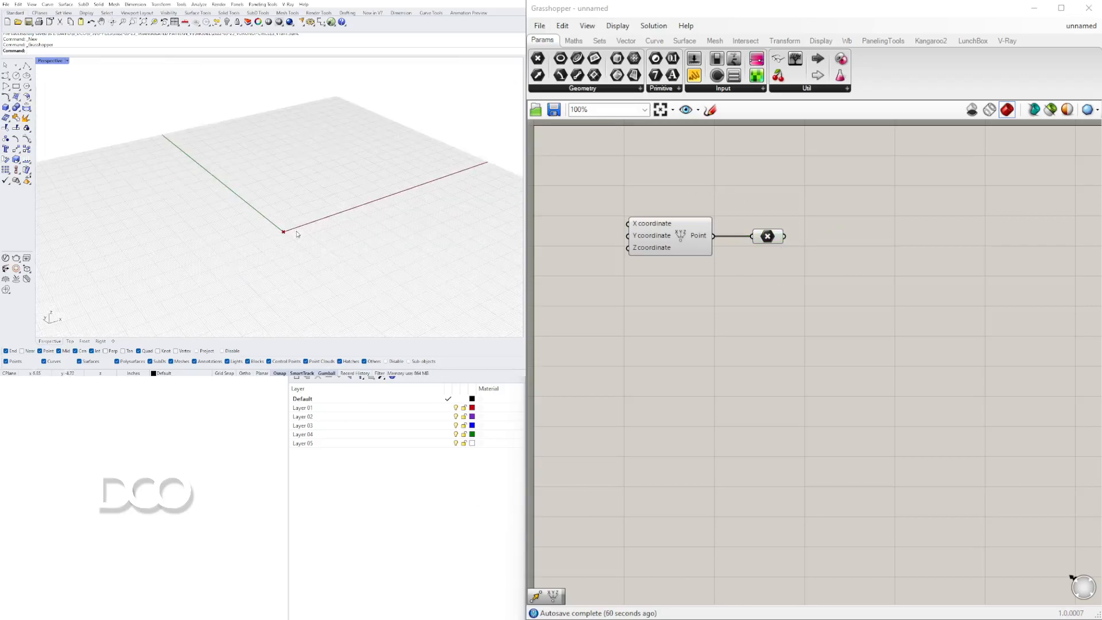
pyautogui.scroll(-5, 285, 246)
pyautogui.scroll(5, 276, 247)
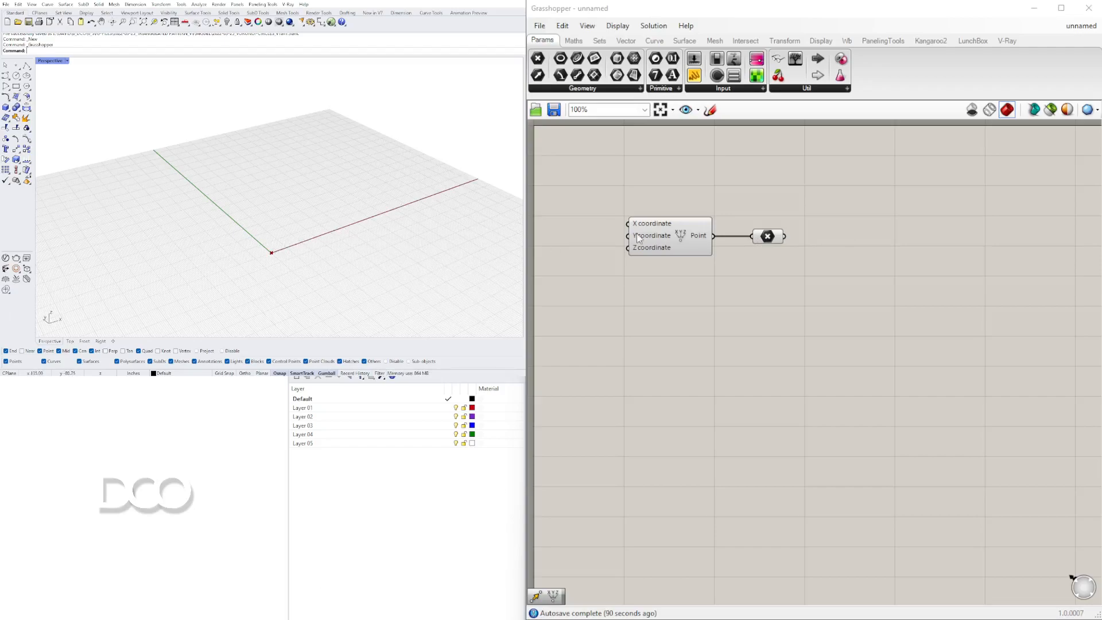
pyautogui.click(764, 241)
pyautogui.moveTo(352, 206); pyautogui.dragTo(314, 184, button='right')
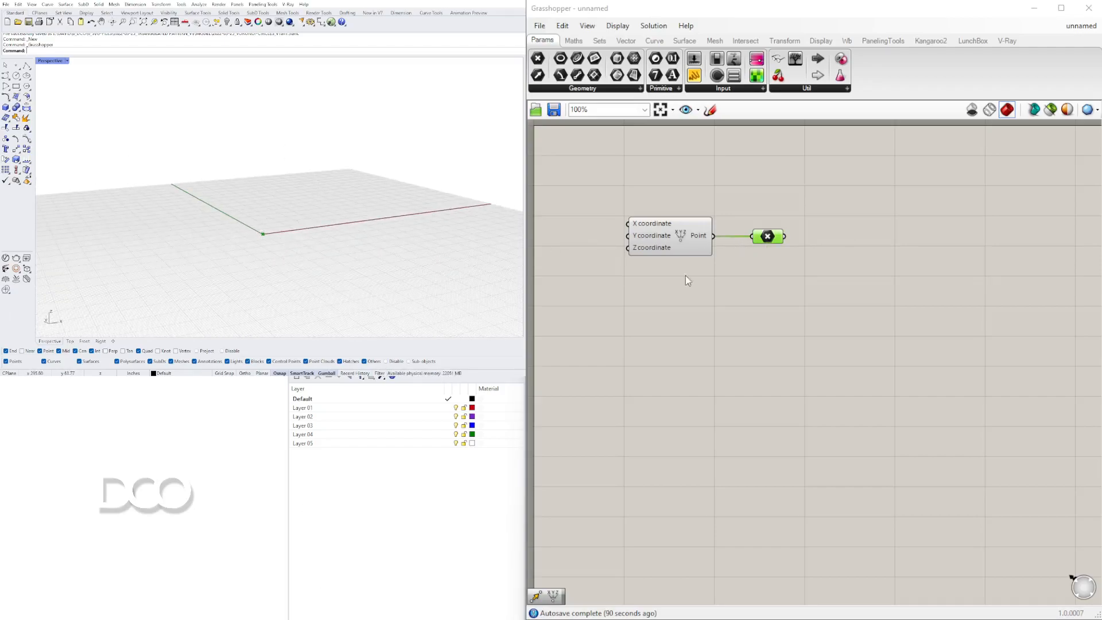
# Add a Vector XYZ component below the point components.
pyautogui.doubleClick(895, 292)
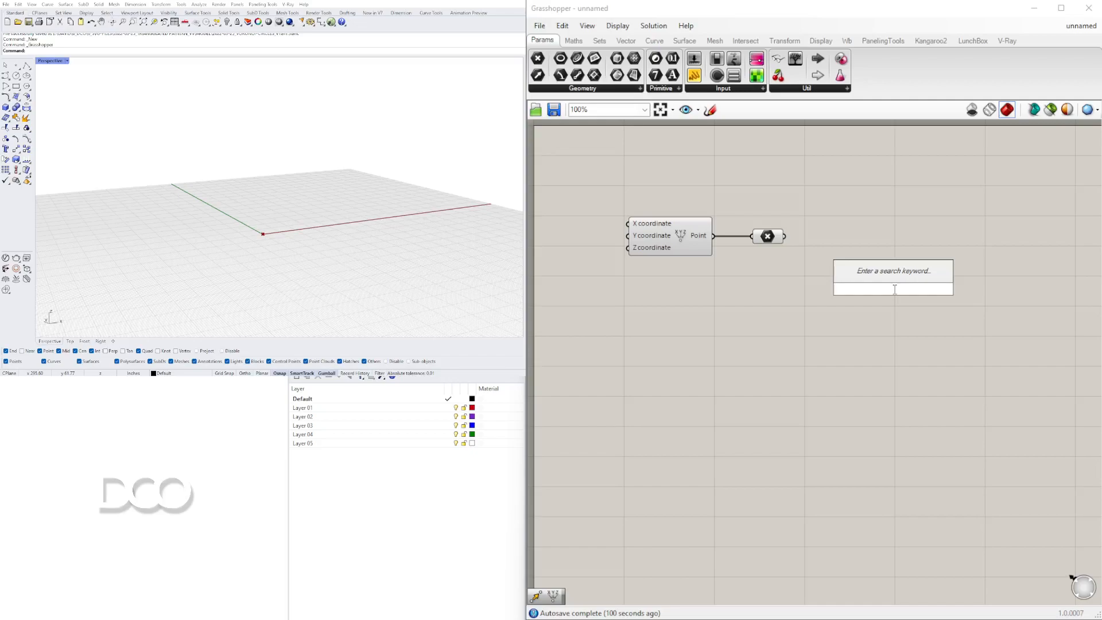
pyautogui.write('vector')
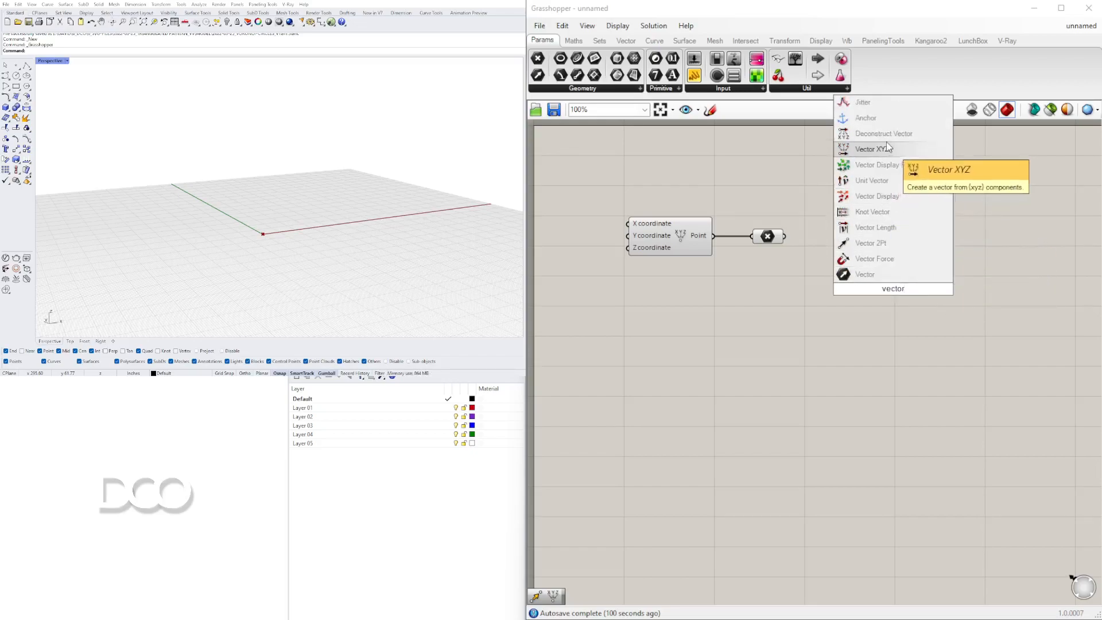
pyautogui.click(894, 151)
pyautogui.moveTo(897, 287); pyautogui.dragTo(734, 319)
# Add a Move component, connecting the point as its geometry and the Vector XYZ output as its motion.
pyautogui.doubleClick(870, 293)
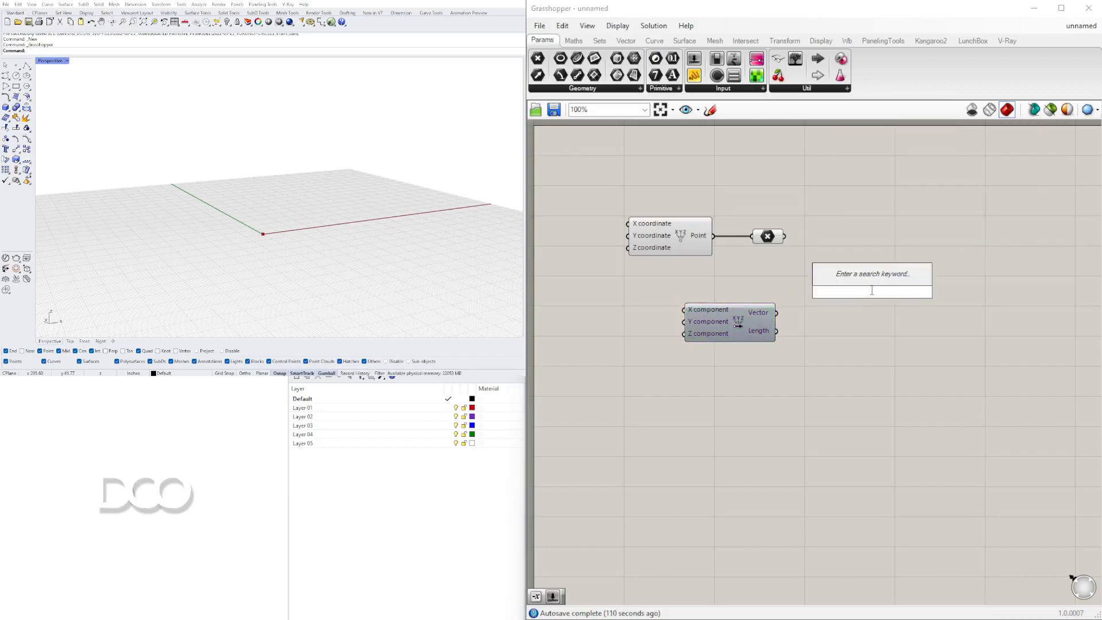
pyautogui.write('move')
pyautogui.click(864, 276)
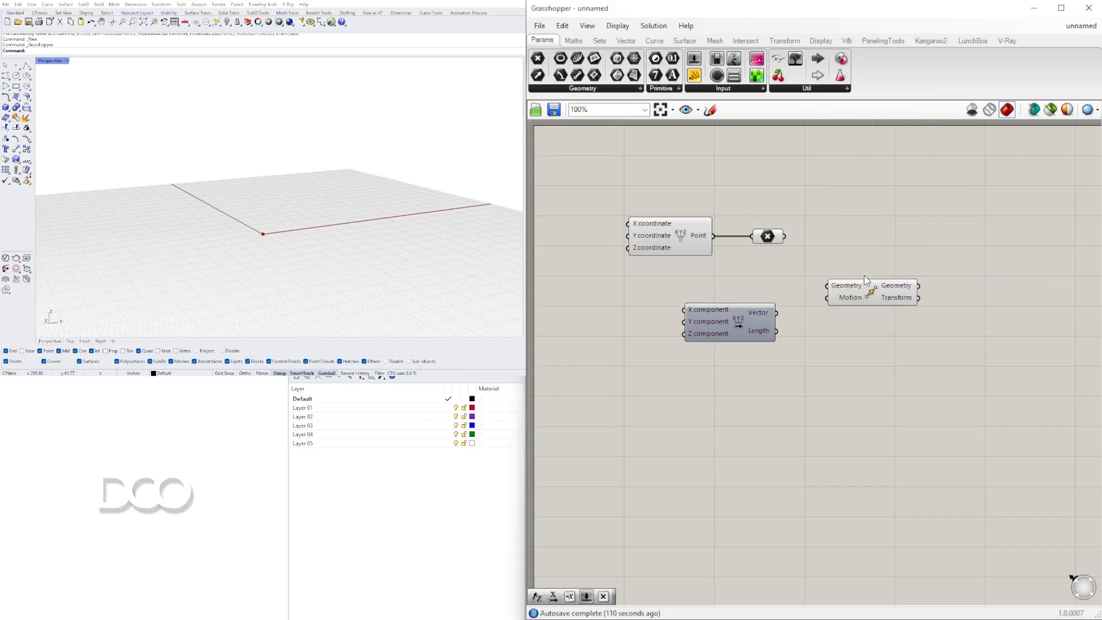
pyautogui.click(767, 236)
pyautogui.moveTo(785, 236); pyautogui.dragTo(827, 285)
pyautogui.moveTo(855, 291); pyautogui.dragTo(891, 257)
pyautogui.moveTo(740, 321); pyautogui.dragTo(877, 265)
pyautogui.moveTo(902, 344); pyautogui.dragTo(787, 253)
pyautogui.moveTo(765, 319); pyautogui.dragTo(846, 313)
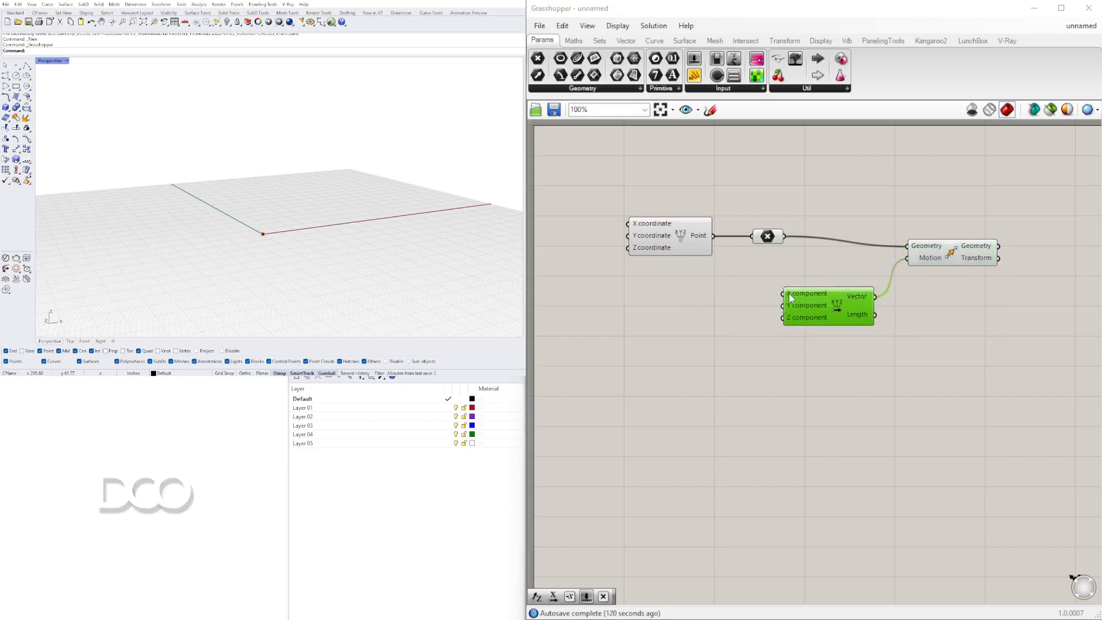
# Add a number slider set to 24 and connect it to the vector's X component.
pyautogui.click(665, 299)
pyautogui.doubleClick(665, 297)
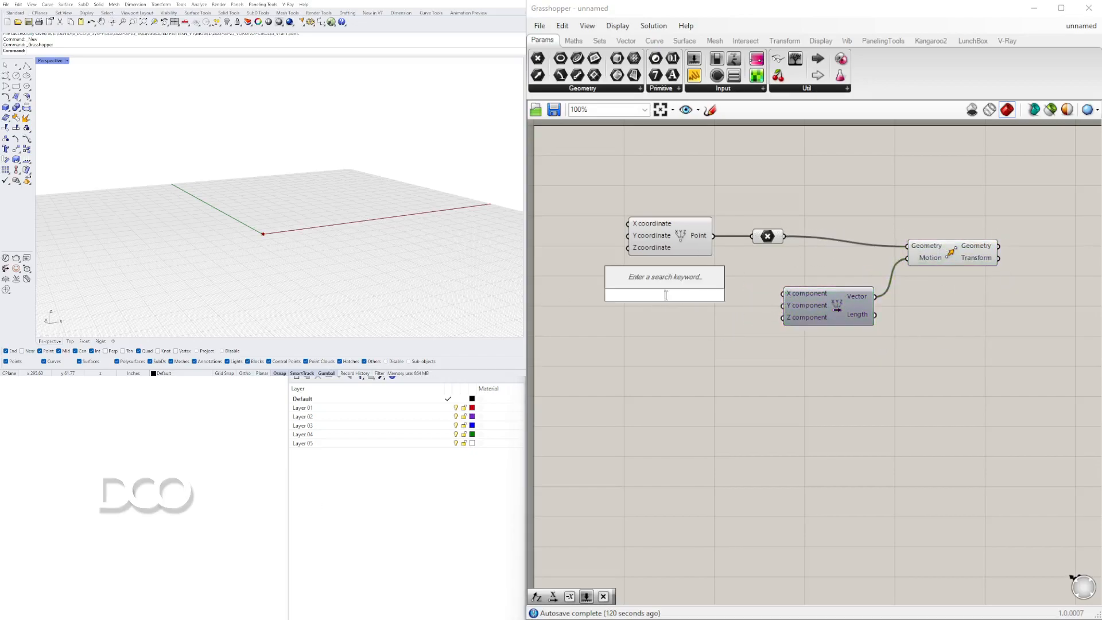
pyautogui.write('24')
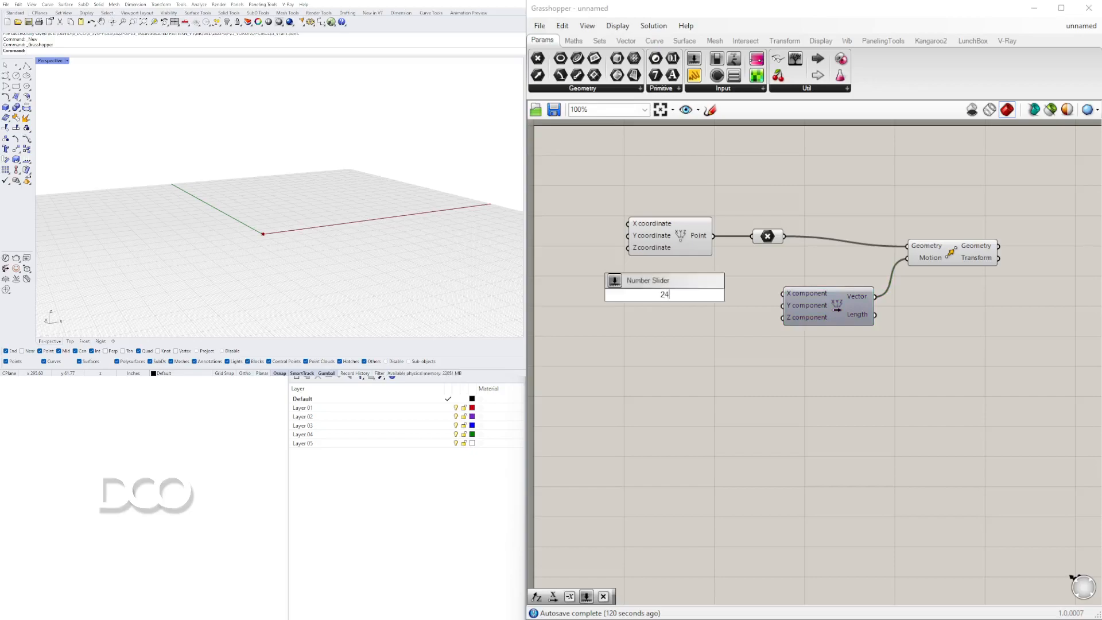
pyautogui.press('Return')
pyautogui.moveTo(727, 295); pyautogui.dragTo(782, 293)
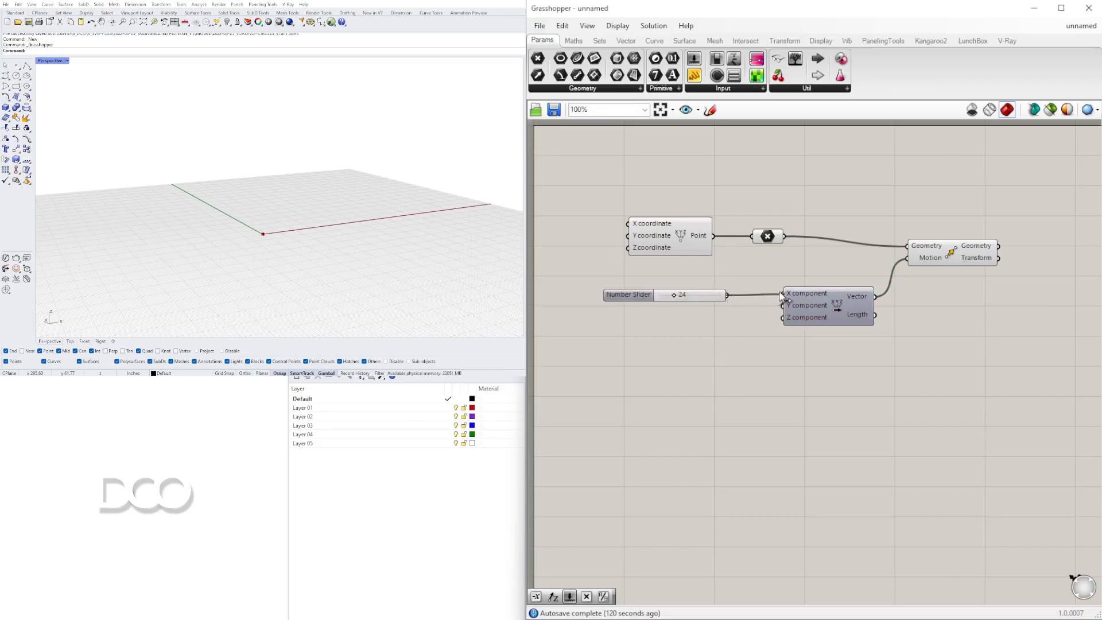
# Duplicate the slider, connect the copy to the vector's Z component and set it to 74.
pyautogui.moveTo(634, 305); pyautogui.dragTo(642, 322)
pyautogui.moveTo(728, 319); pyautogui.dragTo(782, 317)
pyautogui.moveTo(691, 325); pyautogui.dragTo(704, 320)
# Select the Move component and the point parameter to inspect the moved point in the viewport.
pyautogui.click(955, 256)
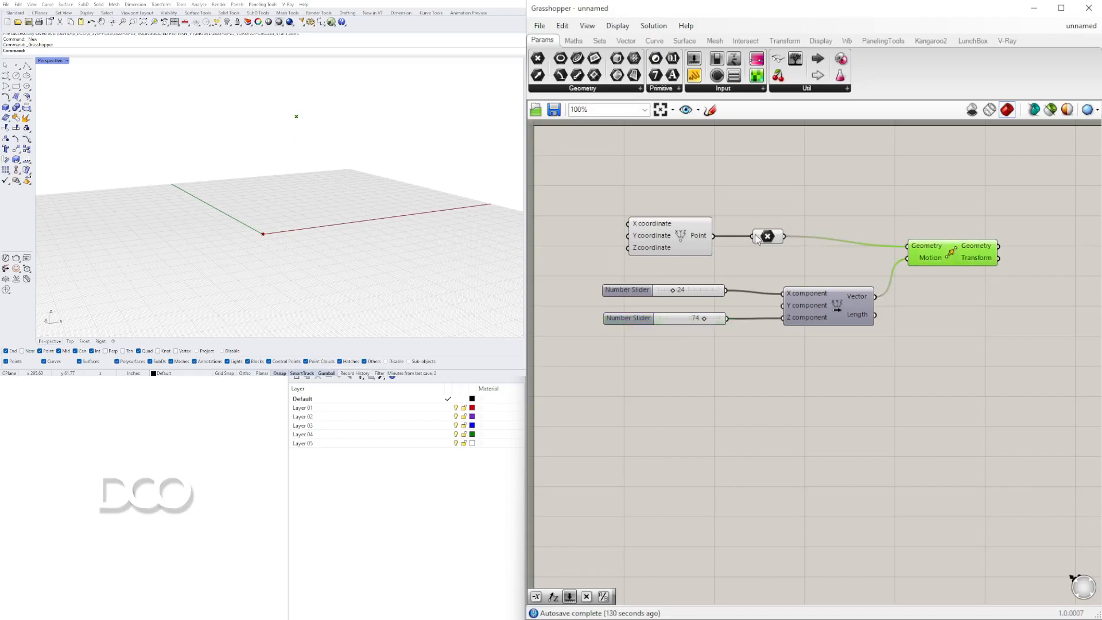
pyautogui.keyDown('shift'); pyautogui.click(767, 237); pyautogui.keyUp('shift')
pyautogui.moveTo(396, 171); pyautogui.dragTo(396, 241, button='right')
# Add a Rectangle 2Pt component to the canvas.
pyautogui.click(929, 216)
pyautogui.doubleClick(930, 216)
pyautogui.write('rect')
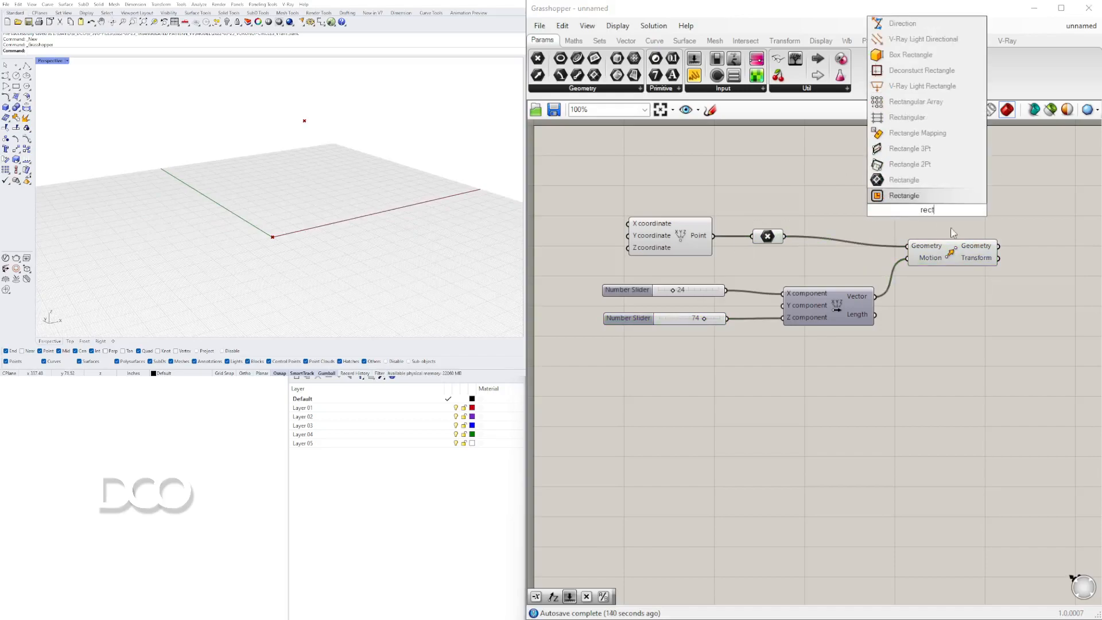
pyautogui.click(910, 164)
pyautogui.scroll(-4, 907, 218)
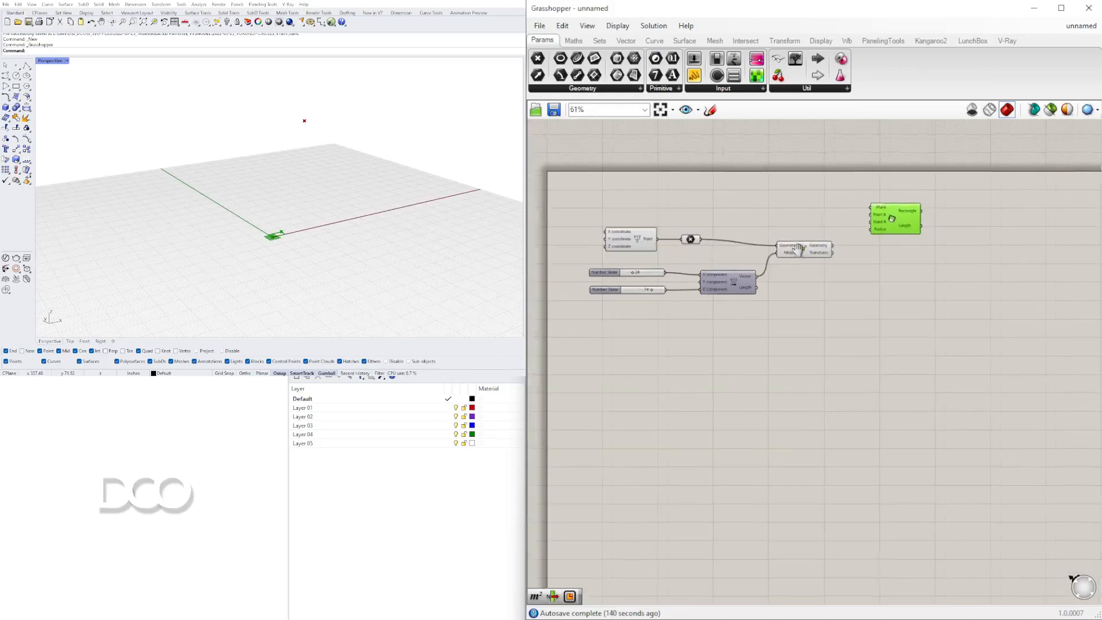
pyautogui.scroll(3, 787, 248)
pyautogui.click(855, 277)
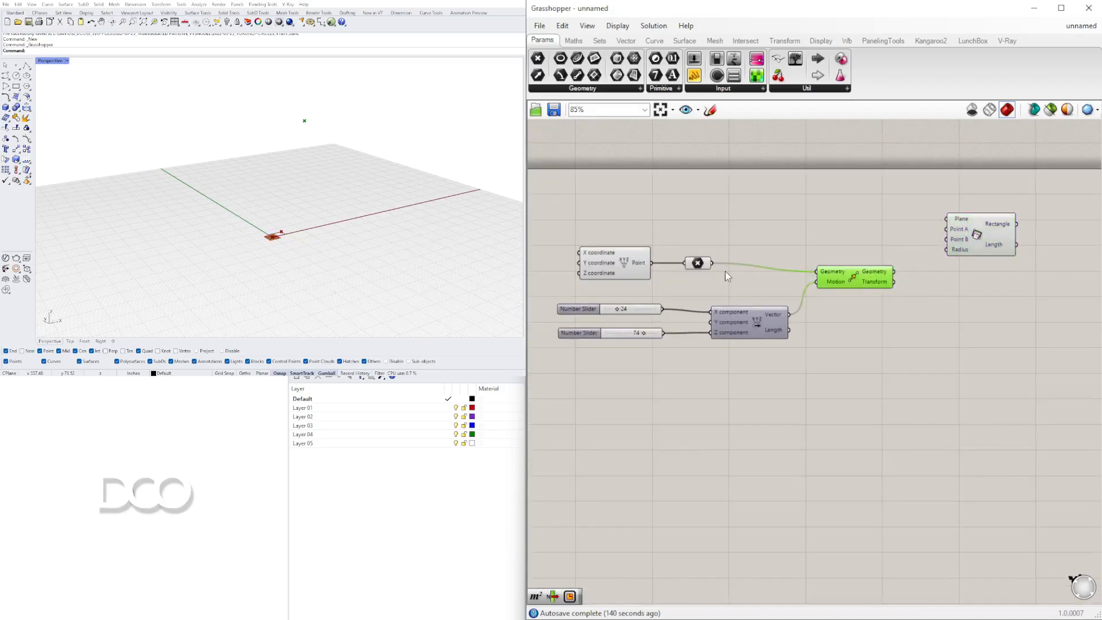
# Connect the original point to the rectangle's Point A and the moved point to its Point B.
pyautogui.moveTo(711, 263); pyautogui.dragTo(947, 229)
pyautogui.moveTo(895, 272); pyautogui.dragTo(960, 257)
pyautogui.click(325, 156)
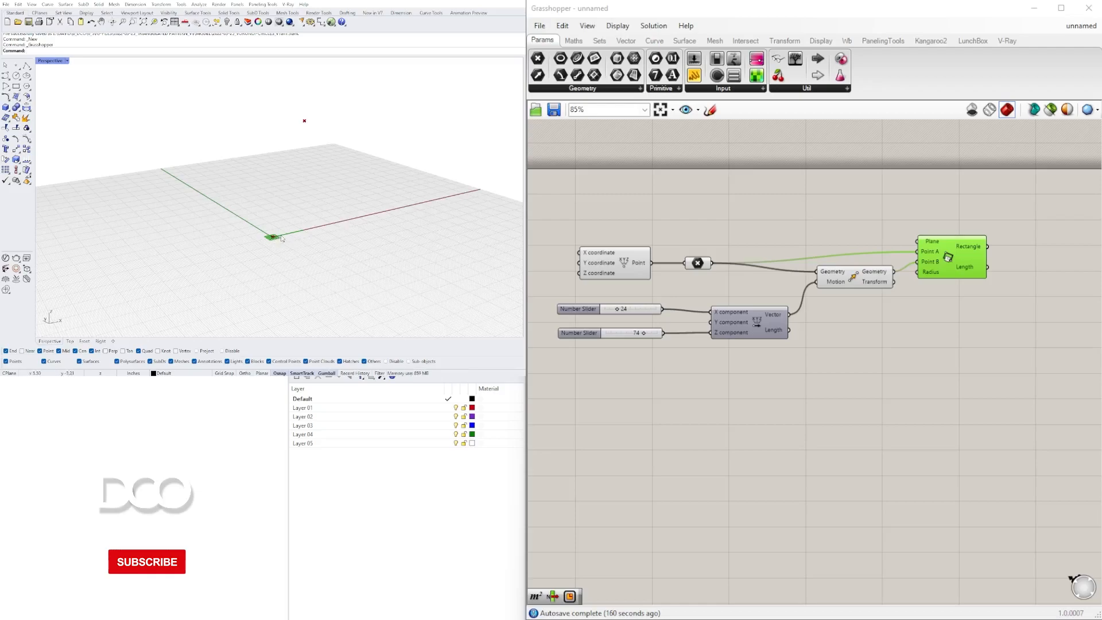
# Add an XZ Plane component with its origin at the point and connect it as the rectangle's plane.
pyautogui.keyDown('shift'); pyautogui.moveTo(272, 237); pyautogui.dragTo(270, 221, button='right'); pyautogui.keyUp('shift')
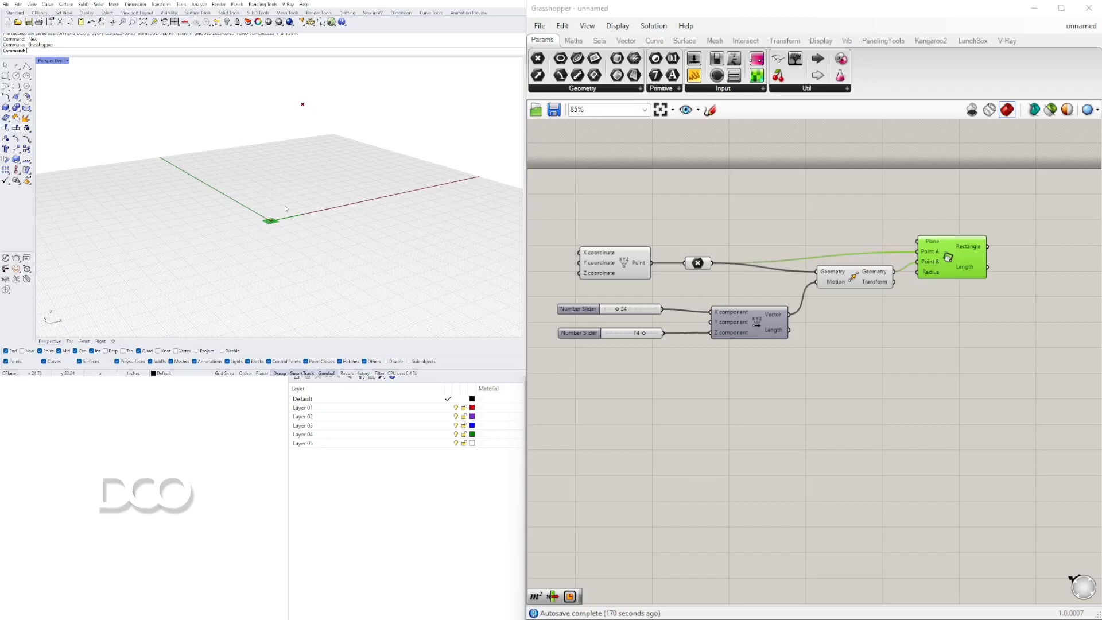
pyautogui.doubleClick(841, 341)
pyautogui.write('xz')
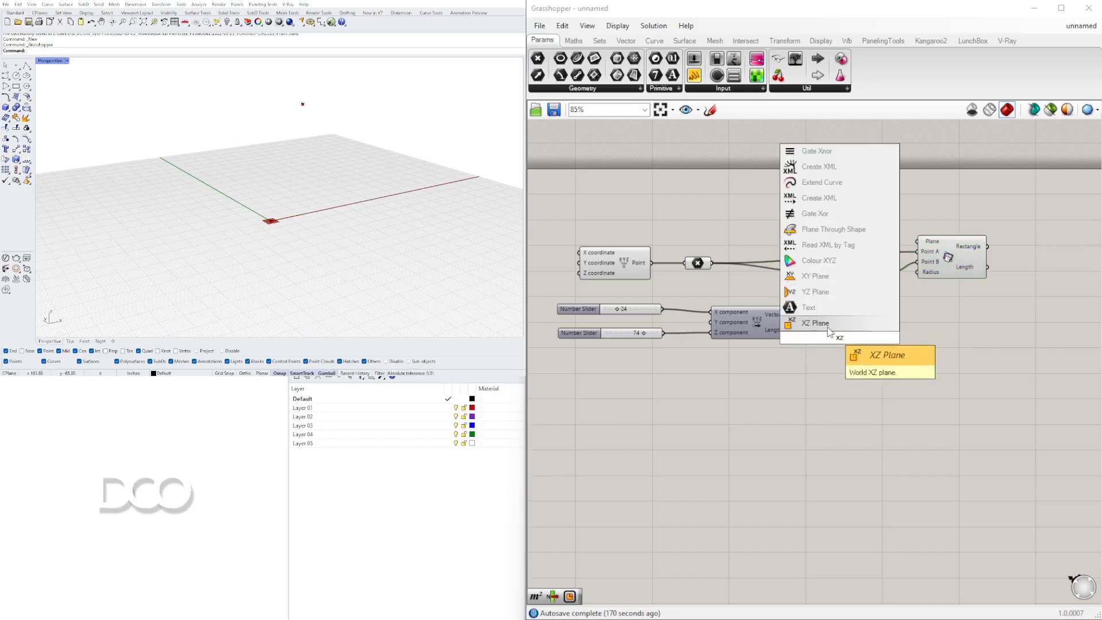
pyautogui.click(827, 324)
pyautogui.moveTo(833, 340); pyautogui.dragTo(780, 232)
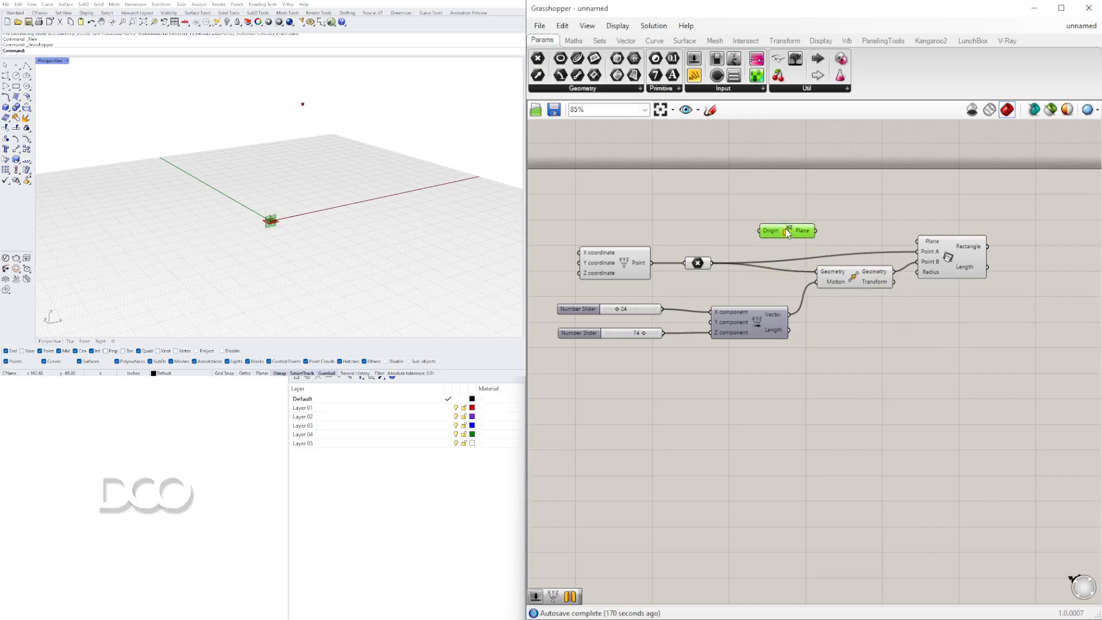
pyautogui.moveTo(711, 263); pyautogui.dragTo(916, 241)
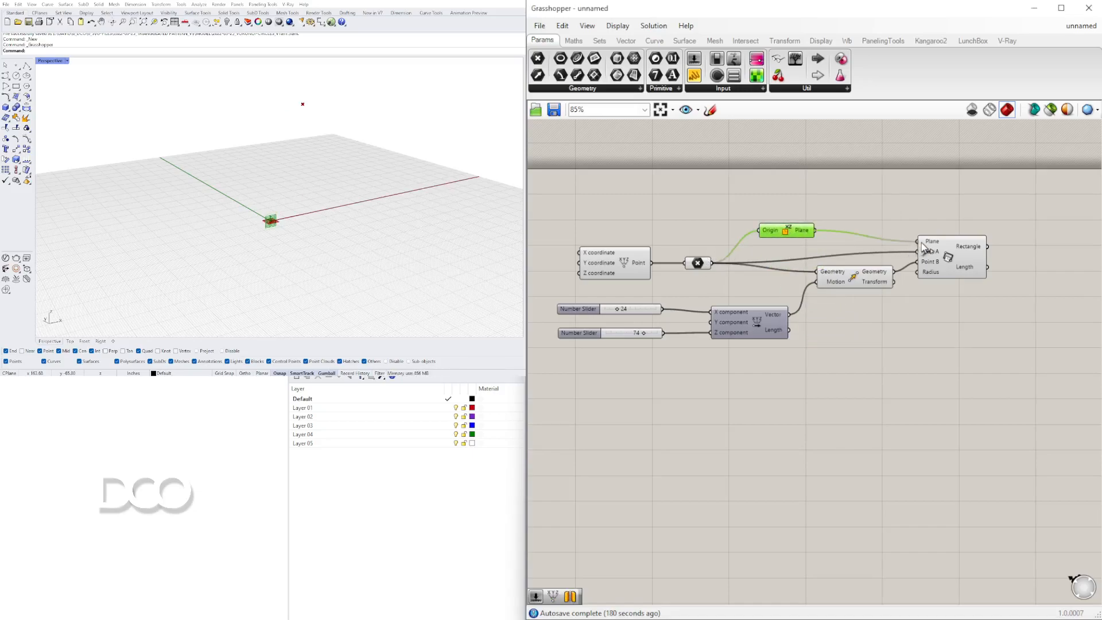
pyautogui.moveTo(774, 234); pyautogui.dragTo(850, 245)
pyautogui.moveTo(961, 263); pyautogui.dragTo(956, 266)
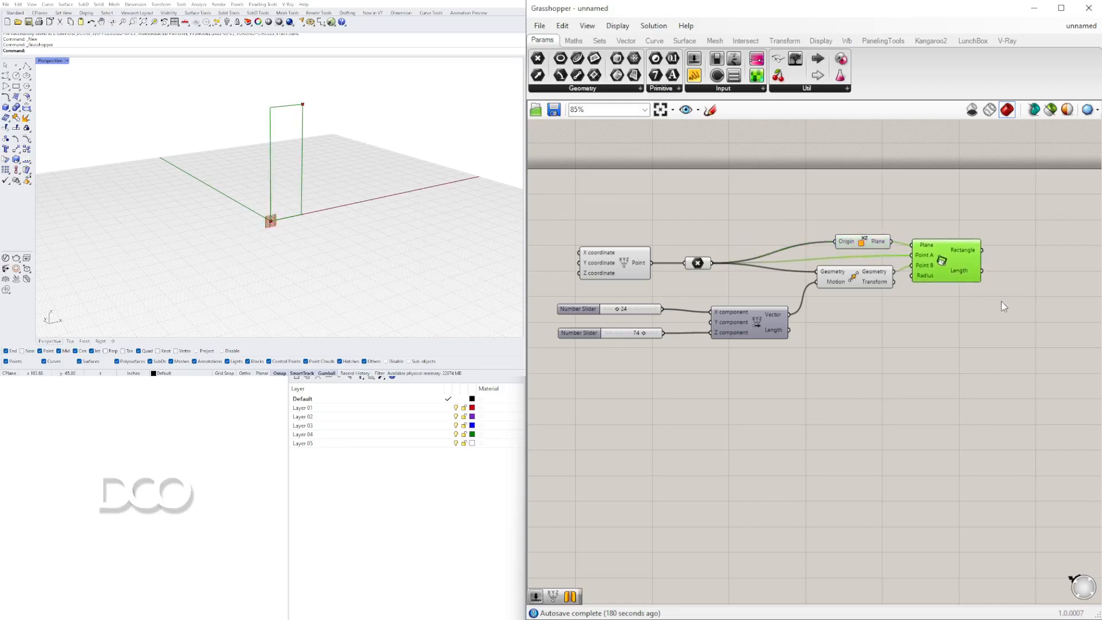
# Add a Boundary Surfaces component and connect the rectangle output to its Edges input.
pyautogui.click(991, 296)
pyautogui.doubleClick(1023, 249)
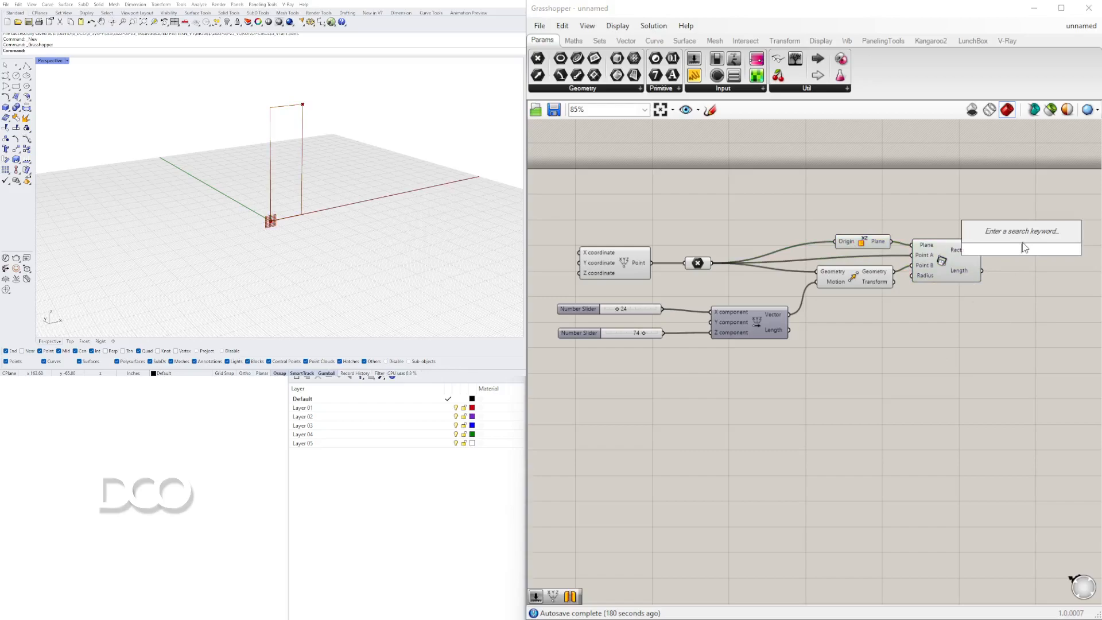
pyautogui.write('boun')
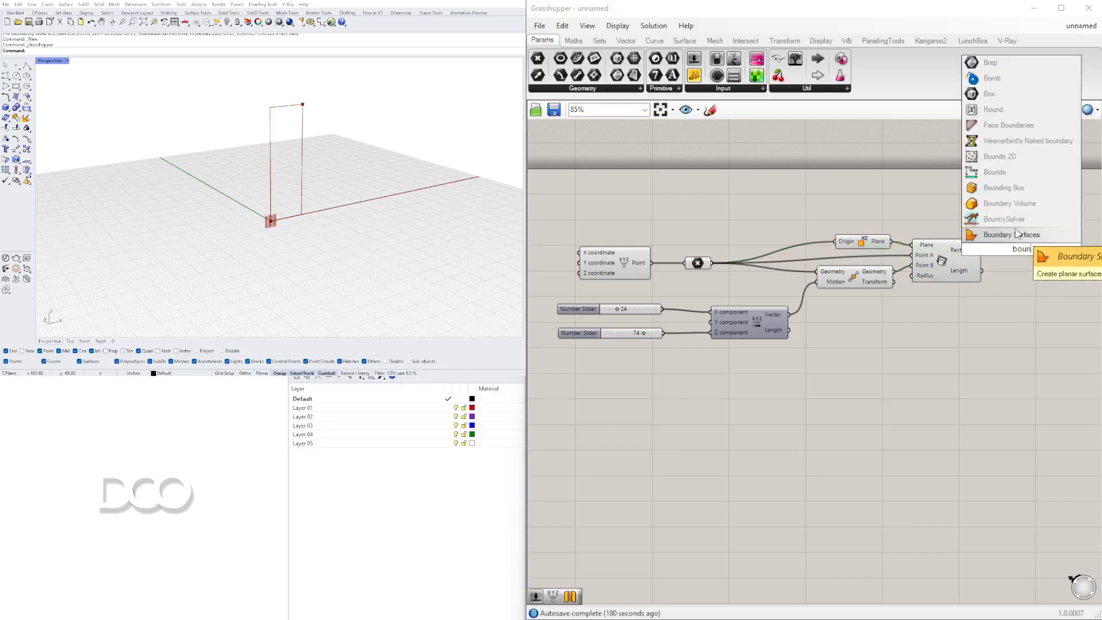
pyautogui.press('Return')
pyautogui.click(985, 256)
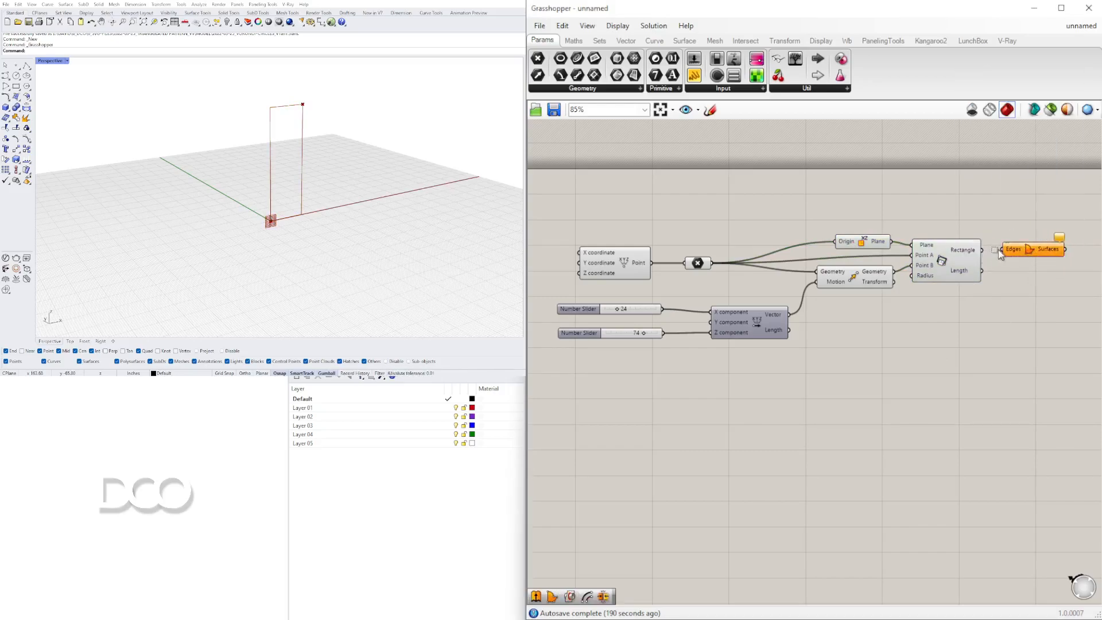
pyautogui.moveTo(982, 250); pyautogui.dragTo(1024, 253)
pyautogui.click(1032, 315)
pyautogui.moveTo(960, 391); pyautogui.dragTo(924, 399, button='right')
pyautogui.scroll(3, 631, 335)
pyautogui.moveTo(627, 336); pyautogui.dragTo(825, 347, button='right')
pyautogui.moveTo(678, 319); pyautogui.dragTo(671, 319)
pyautogui.moveTo(771, 411); pyautogui.dragTo(760, 303)
pyautogui.click(779, 382)
pyautogui.scroll(-3, 779, 382)
pyautogui.click(789, 242)
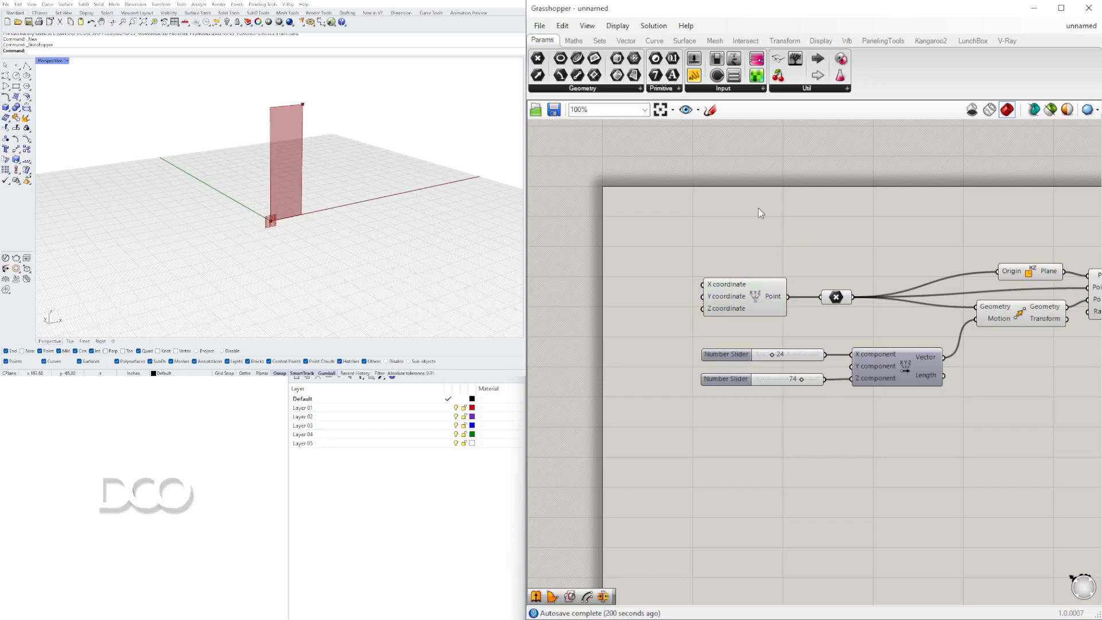
pyautogui.scroll(-1, 758, 209)
pyautogui.moveTo(786, 273); pyautogui.dragTo(586, 274, button='right')
pyautogui.click(397, 134)
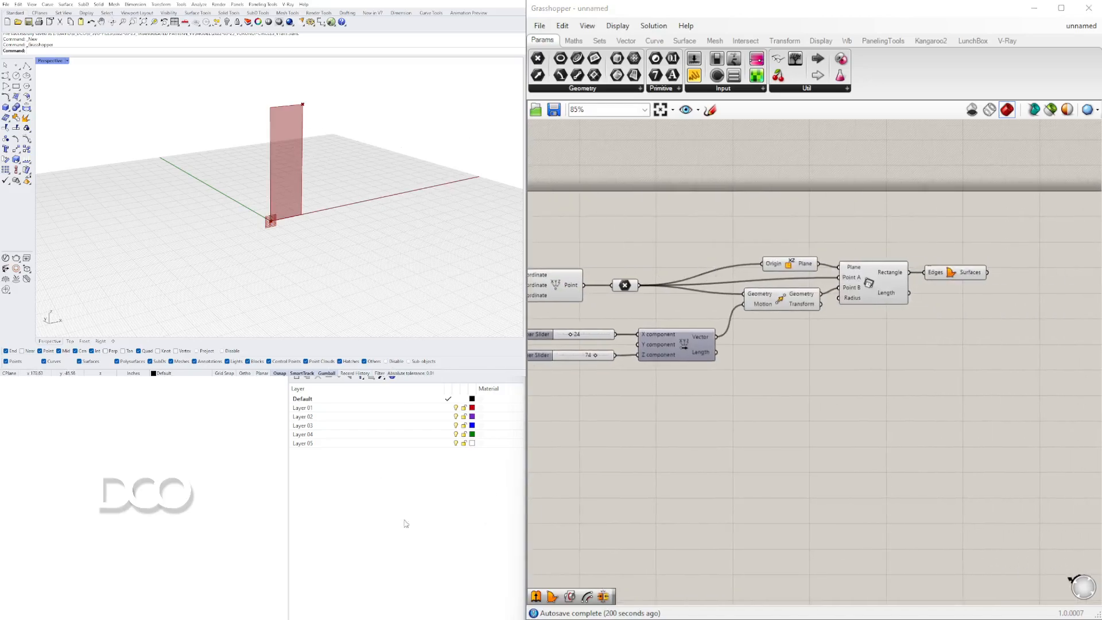
# Select the Boundary Surfaces component and inspect the resulting surface in the viewport.
pyautogui.click(951, 273)
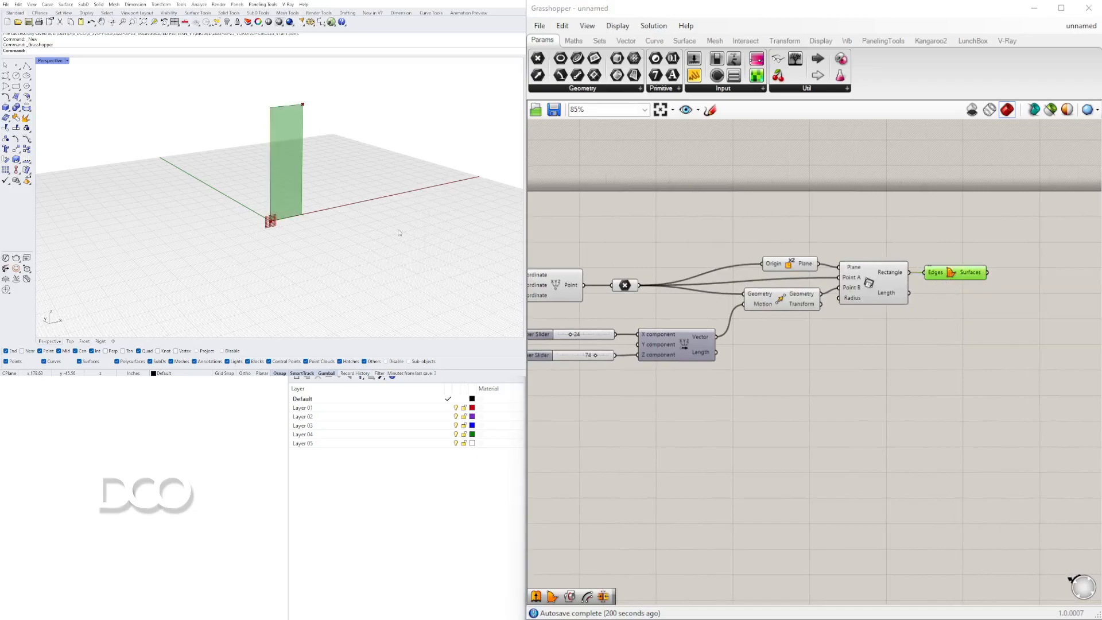
pyautogui.scroll(5, 264, 177)
pyautogui.moveTo(264, 178); pyautogui.dragTo(257, 185, button='right')
pyautogui.scroll(-8, 257, 184)
pyautogui.scroll(3, 256, 184)
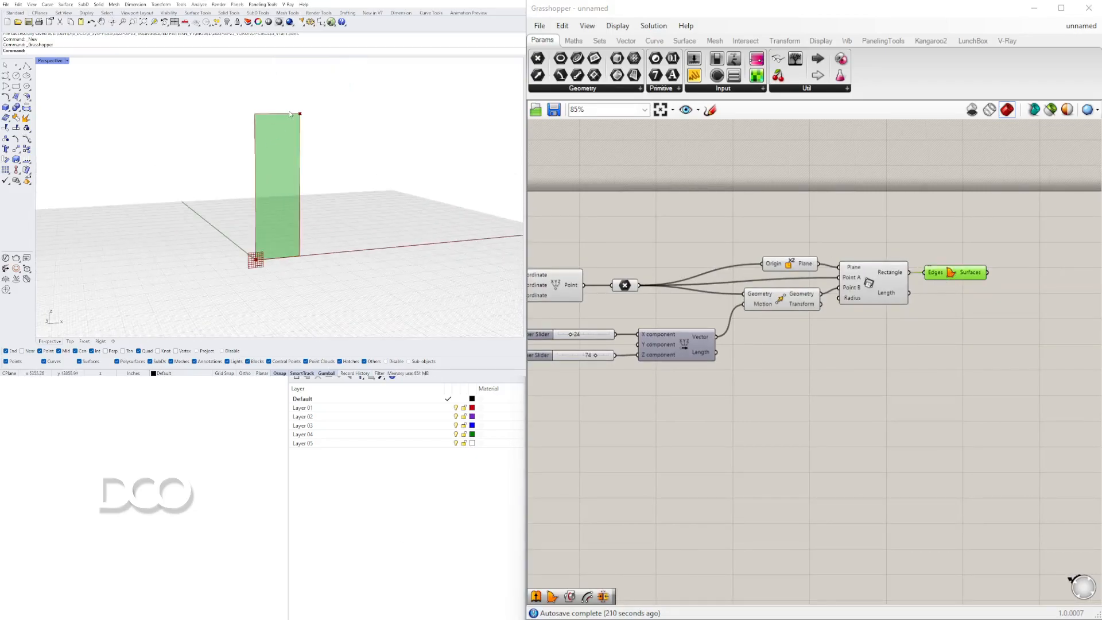
pyautogui.scroll(2, 293, 209)
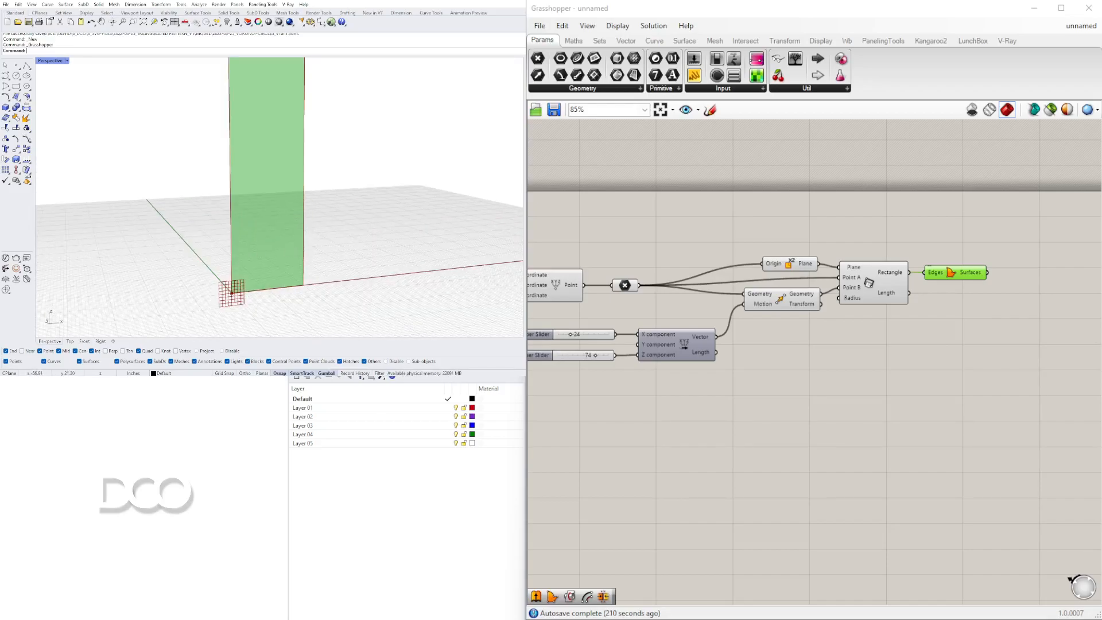
pyautogui.click(843, 396)
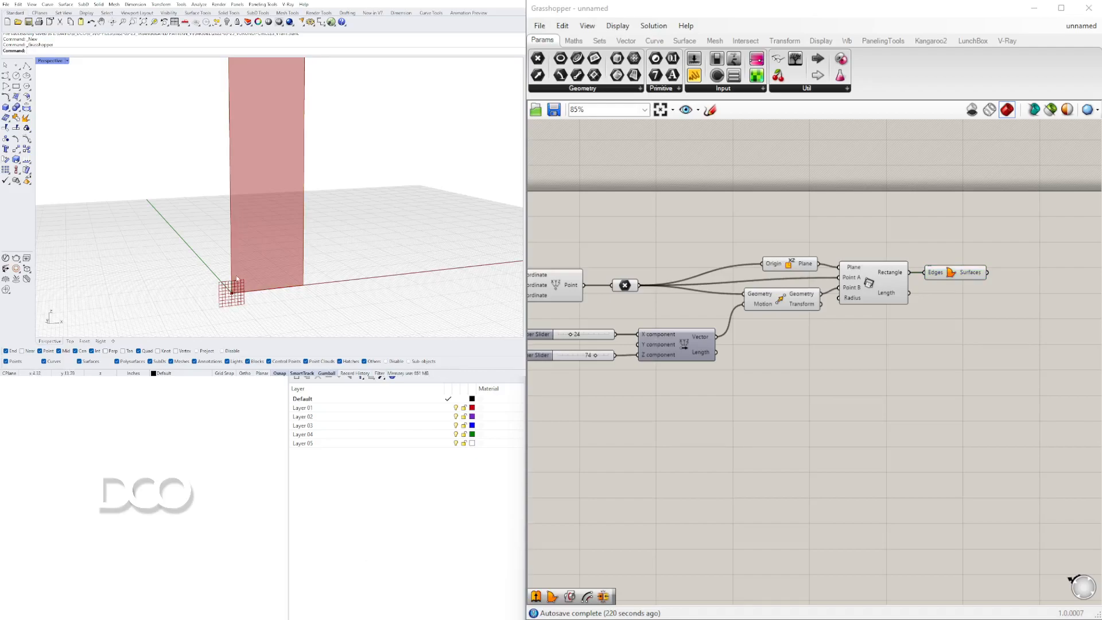
pyautogui.scroll(-5, 295, 114)
pyautogui.scroll(5, 290, 127)
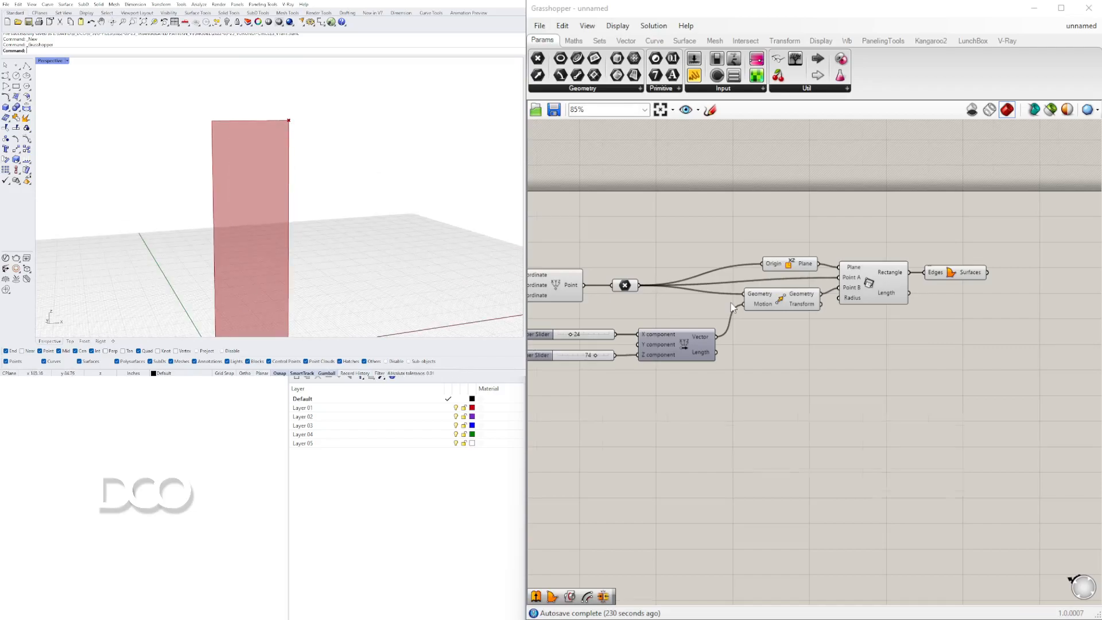
pyautogui.scroll(-2, 732, 308)
# Duplicate the Move component together with its Vector XYZ and number sliders.
pyautogui.click(715, 283)
pyautogui.click(795, 312)
pyautogui.moveTo(810, 331); pyautogui.dragTo(628, 247)
pyautogui.keyDown('alt'); pyautogui.moveTo(799, 243); pyautogui.dragTo(896, 318); pyautogui.keyUp('alt')
pyautogui.click(835, 289)
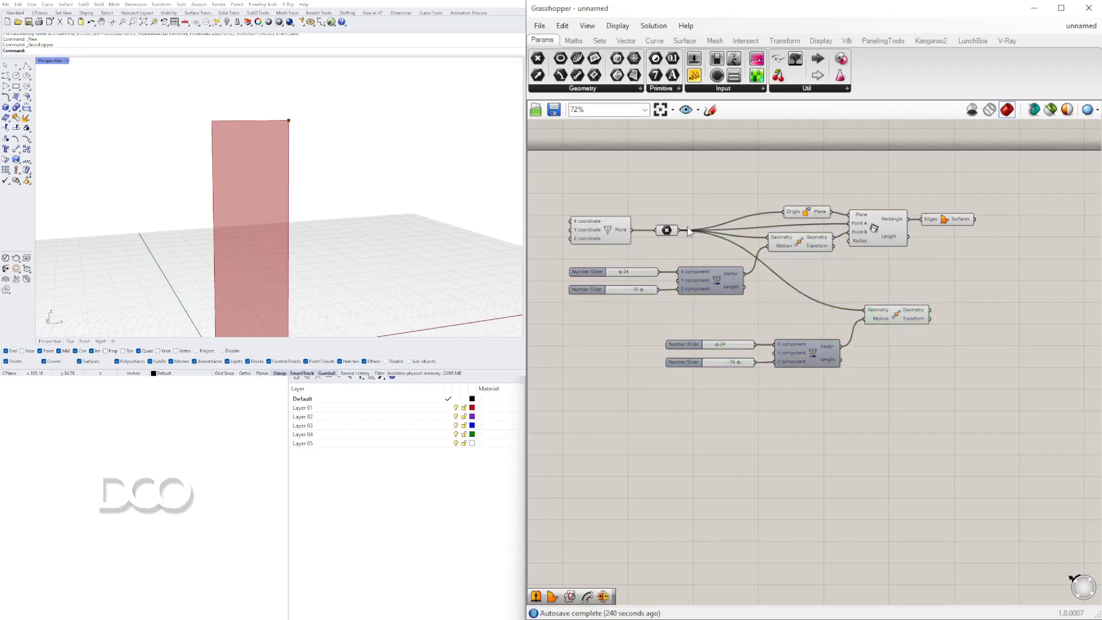
pyautogui.click(668, 231)
pyautogui.scroll(5, 217, 247)
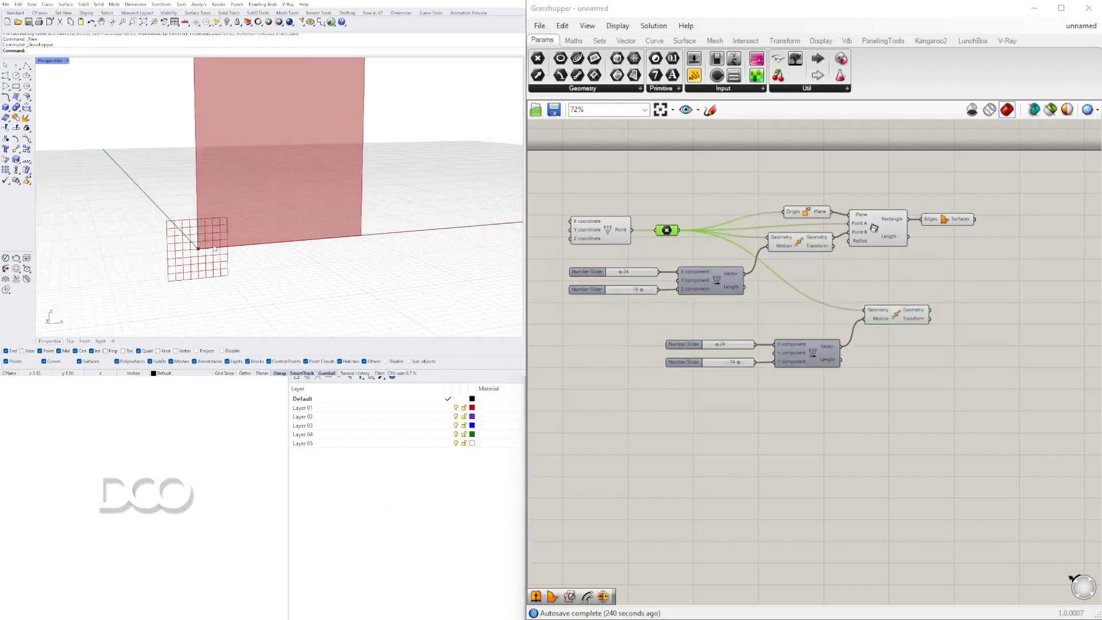
pyautogui.click(899, 311)
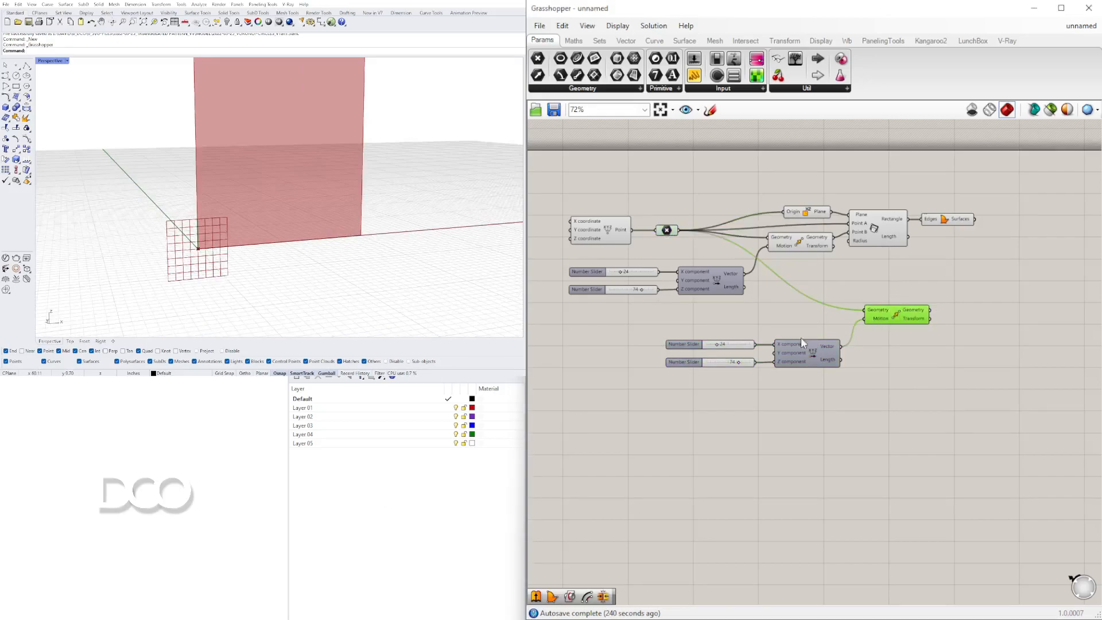
# Delete the two copied number sliders.
pyautogui.scroll(5, 672, 329)
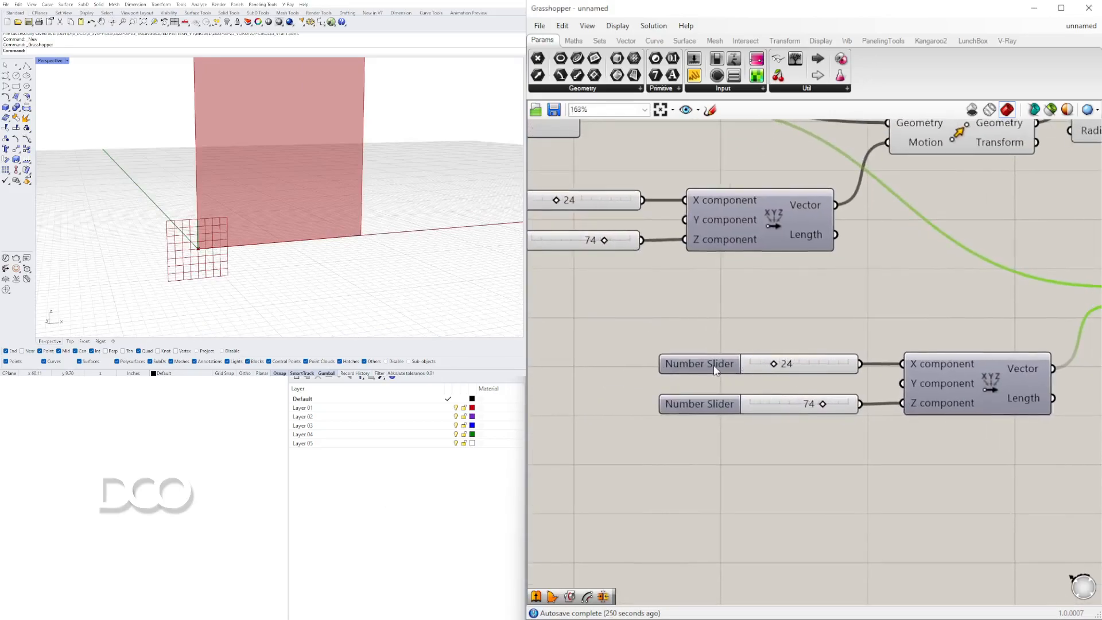
pyautogui.scroll(-1, 715, 370)
pyautogui.moveTo(715, 370); pyautogui.dragTo(705, 409, button='right')
pyautogui.moveTo(757, 480); pyautogui.dragTo(696, 434)
pyautogui.click(718, 483)
pyautogui.moveTo(768, 503); pyautogui.dragTo(703, 391)
pyautogui.press('Delete')
# Create a new number slider set to 0.75.
pyautogui.moveTo(673, 434); pyautogui.dragTo(725, 400, button='right')
pyautogui.doubleClick(725, 401)
pyautogui.write('.7500')
pyautogui.press('Return')
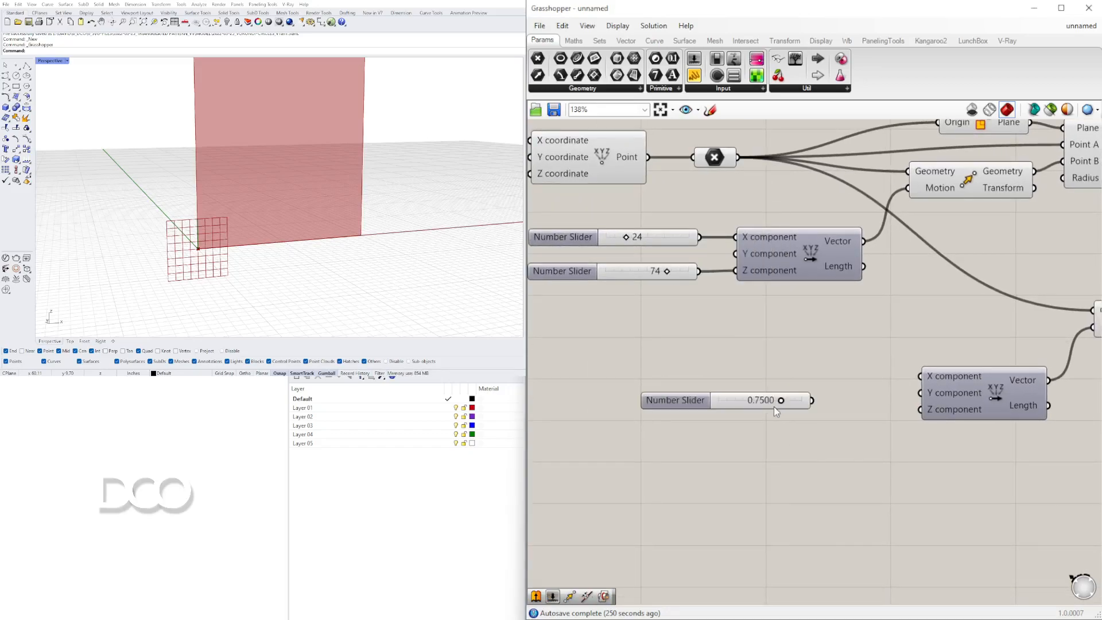
# Connect the 0.75 slider to the X and Z components of the copied vector.
pyautogui.moveTo(820, 398); pyautogui.dragTo(920, 375)
pyautogui.moveTo(861, 415); pyautogui.dragTo(920, 410)
pyautogui.moveTo(709, 400); pyautogui.dragTo(758, 376)
# Duplicate the original Move component and feed the moved point into the copy's Geometry input.
pyautogui.scroll(-3, 284, 218)
pyautogui.scroll(-3, 231, 287)
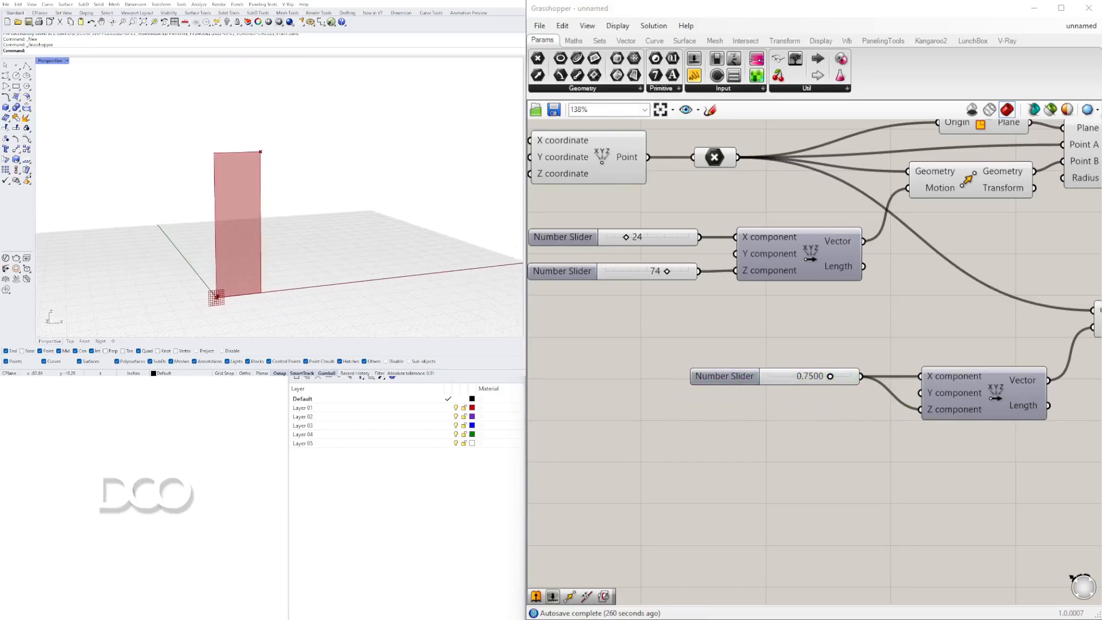
pyautogui.scroll(5, 210, 321)
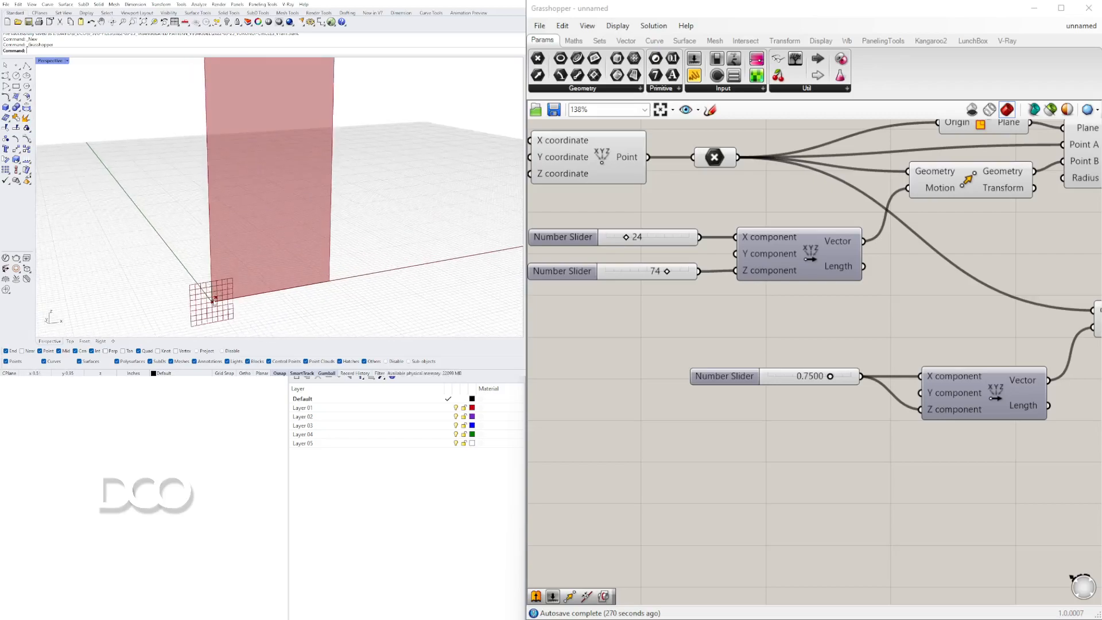
pyautogui.scroll(-3, 250, 273)
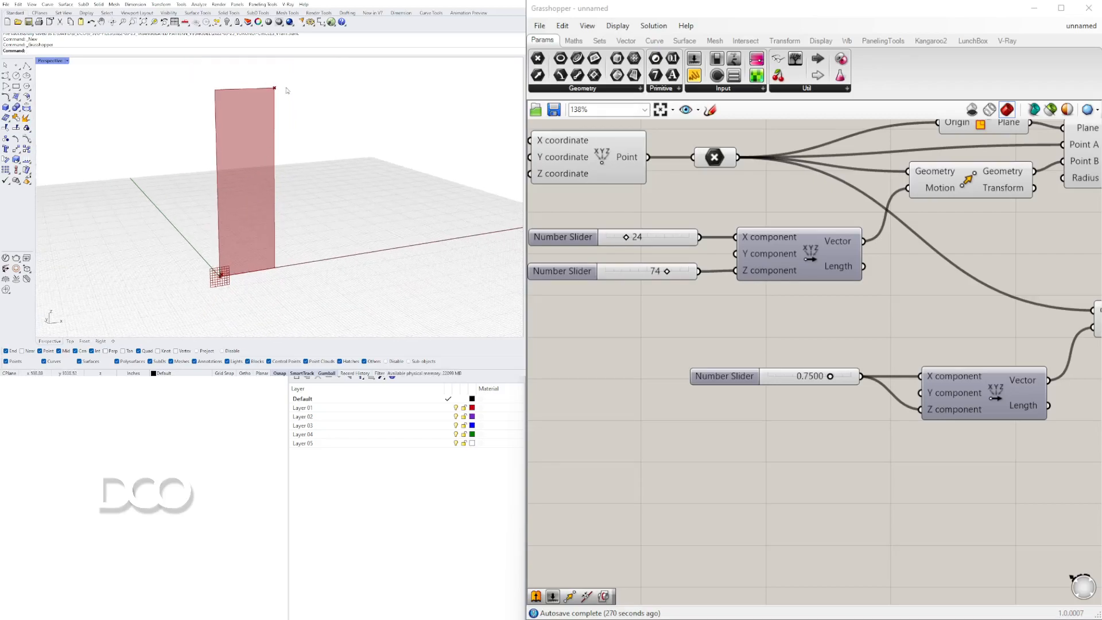
pyautogui.scroll(-5, 883, 322)
pyautogui.moveTo(778, 315); pyautogui.dragTo(890, 299, button='right')
pyautogui.click(806, 289)
pyautogui.moveTo(935, 451); pyautogui.dragTo(720, 348)
pyautogui.moveTo(883, 353); pyautogui.dragTo(911, 357)
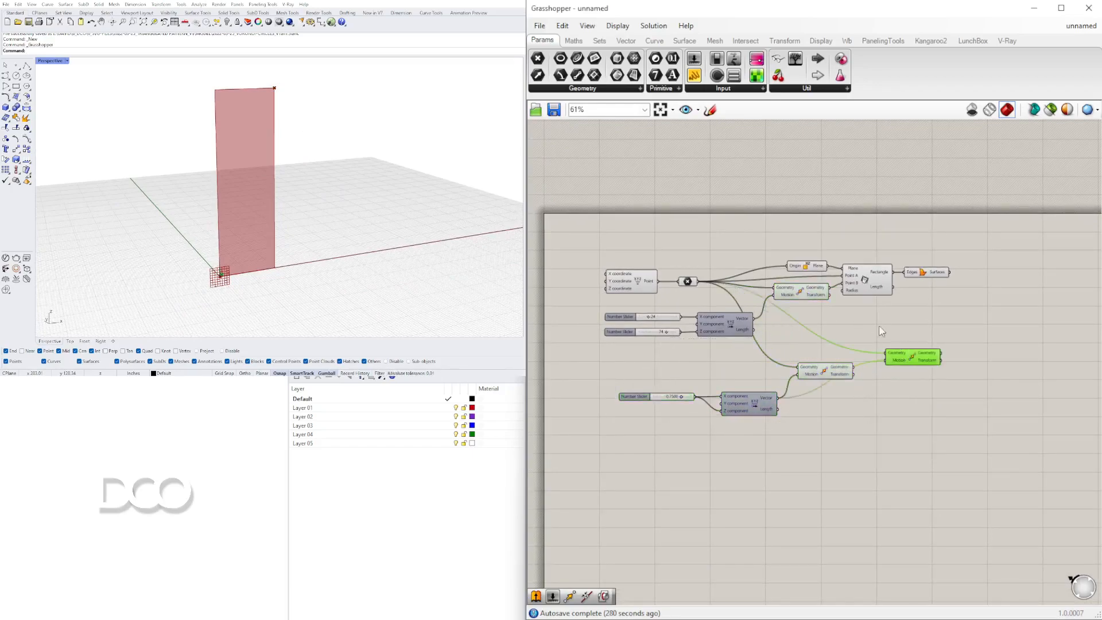
pyautogui.click(818, 296)
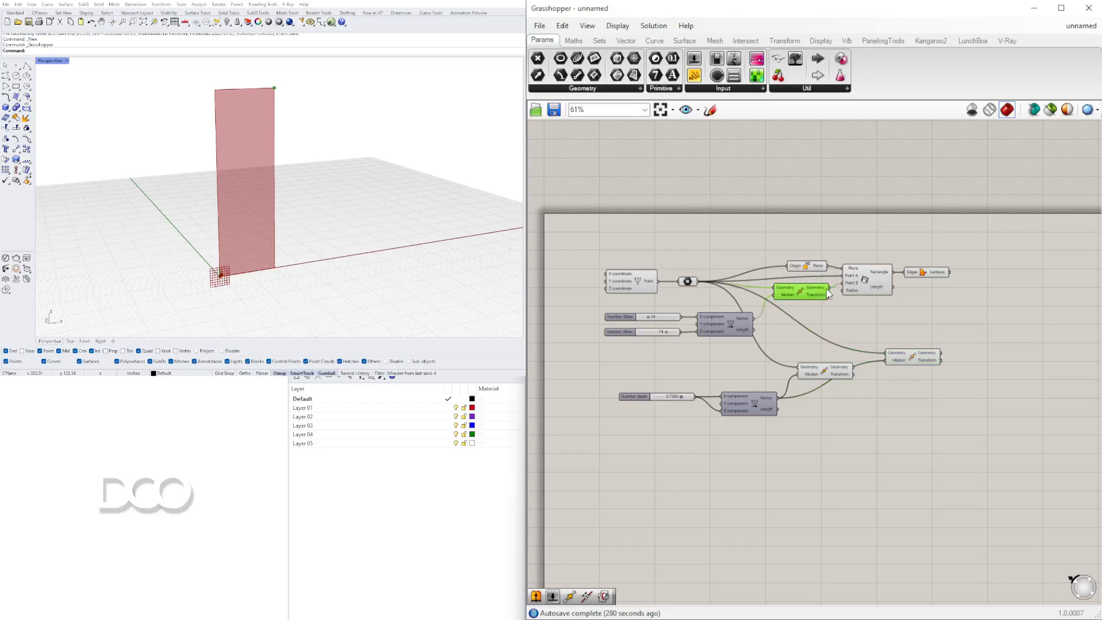
pyautogui.moveTo(910, 363); pyautogui.dragTo(950, 394)
# Add a Negative component that reverses the 0.75 vector and connect it to the third Move's Motion.
pyautogui.scroll(3, 911, 377)
pyautogui.doubleClick(808, 409)
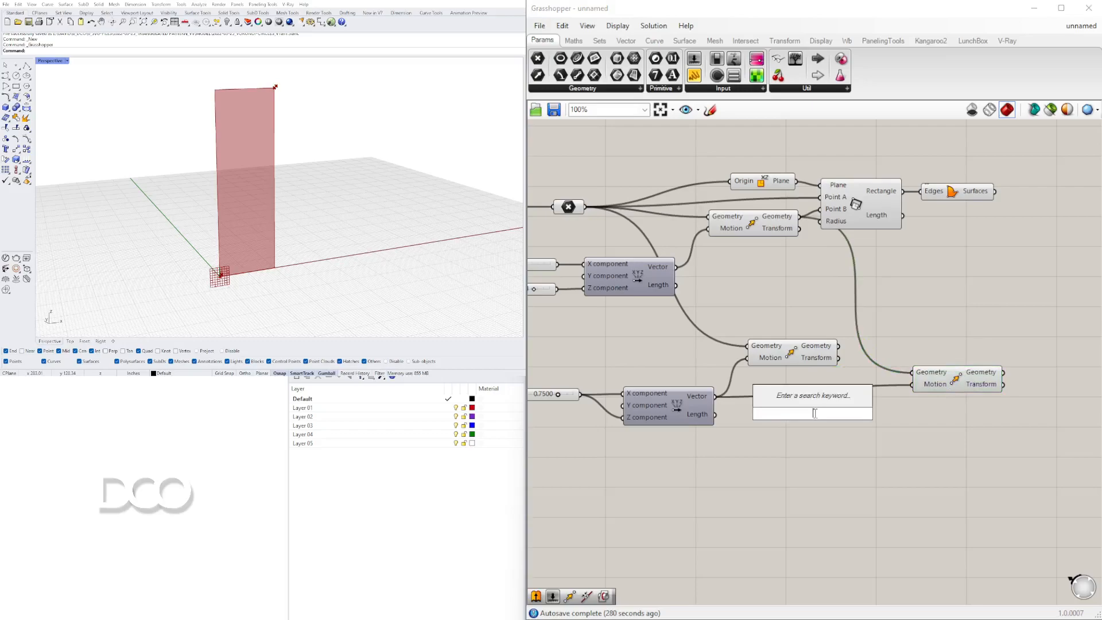
pyautogui.write('neg')
pyautogui.click(802, 397)
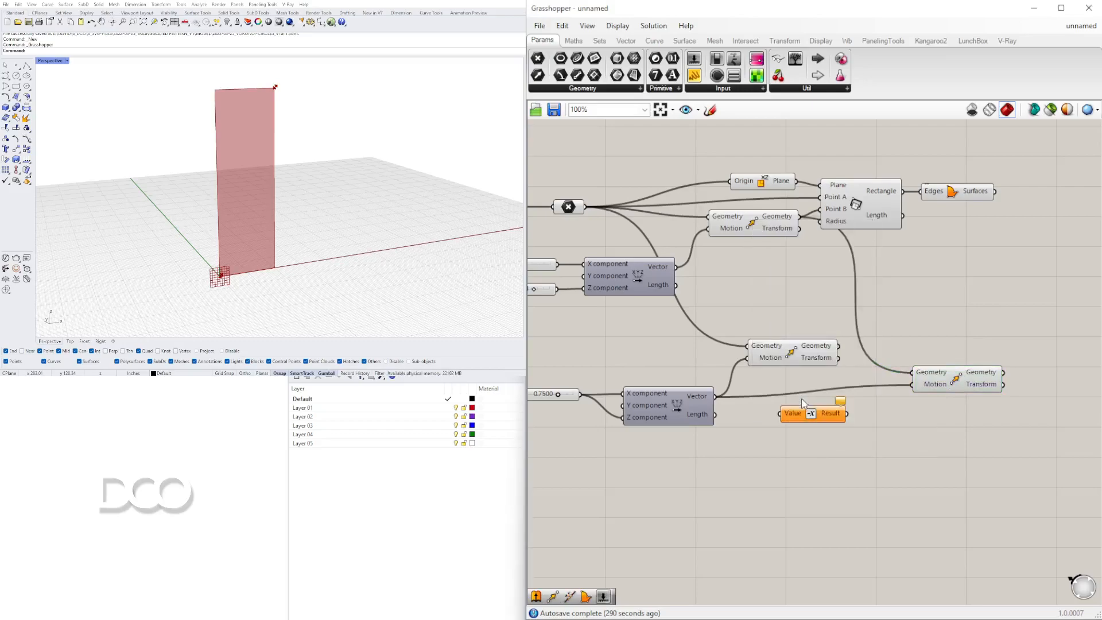
pyautogui.moveTo(717, 396); pyautogui.dragTo(779, 413)
pyautogui.moveTo(847, 413); pyautogui.dragTo(912, 383)
pyautogui.moveTo(801, 408); pyautogui.dragTo(772, 392)
pyautogui.moveTo(933, 381); pyautogui.dragTo(923, 357)
# Try a larger value on the 0.75 slider.
pyautogui.scroll(-2, 657, 360)
pyautogui.moveTo(657, 361); pyautogui.dragTo(780, 360, button='right')
pyautogui.scroll(1, 868, 276)
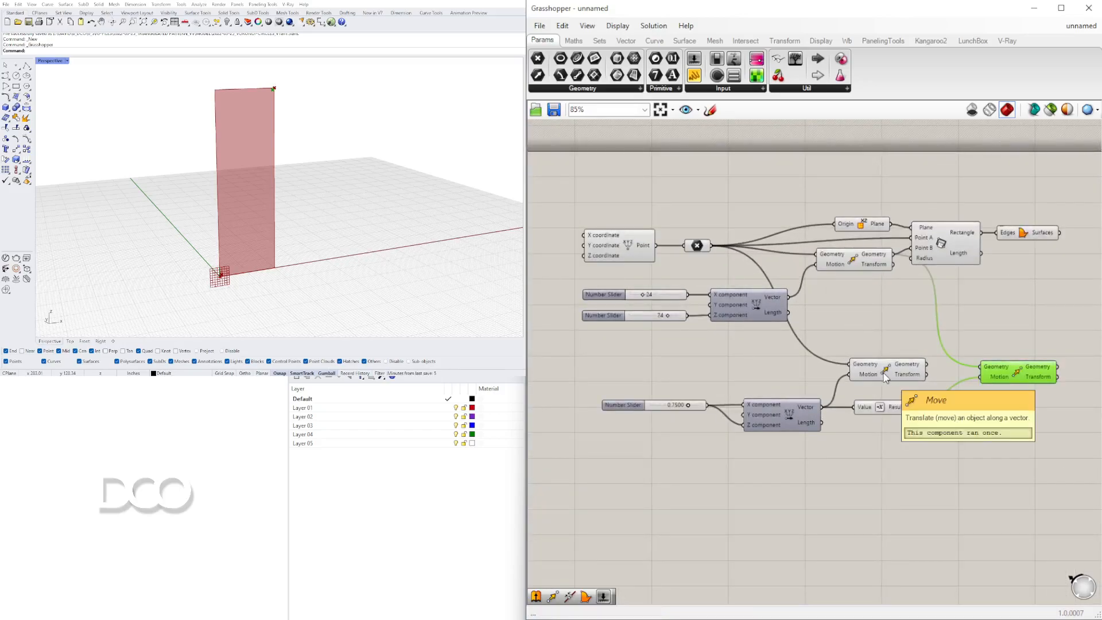
pyautogui.scroll(6, 723, 404)
pyautogui.moveTo(740, 400); pyautogui.dragTo(777, 400)
pyautogui.scroll(-2, 706, 404)
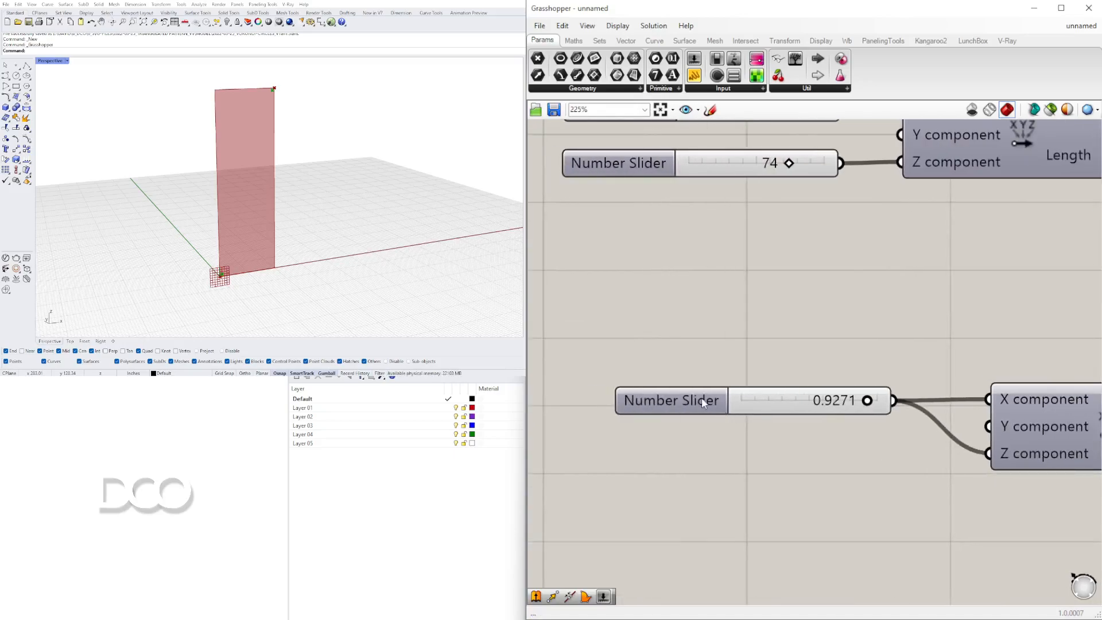
# Set the slider's maximum to 5 and its value to about 2.58.
pyautogui.doubleClick(706, 403)
pyautogui.doubleClick(722, 430)
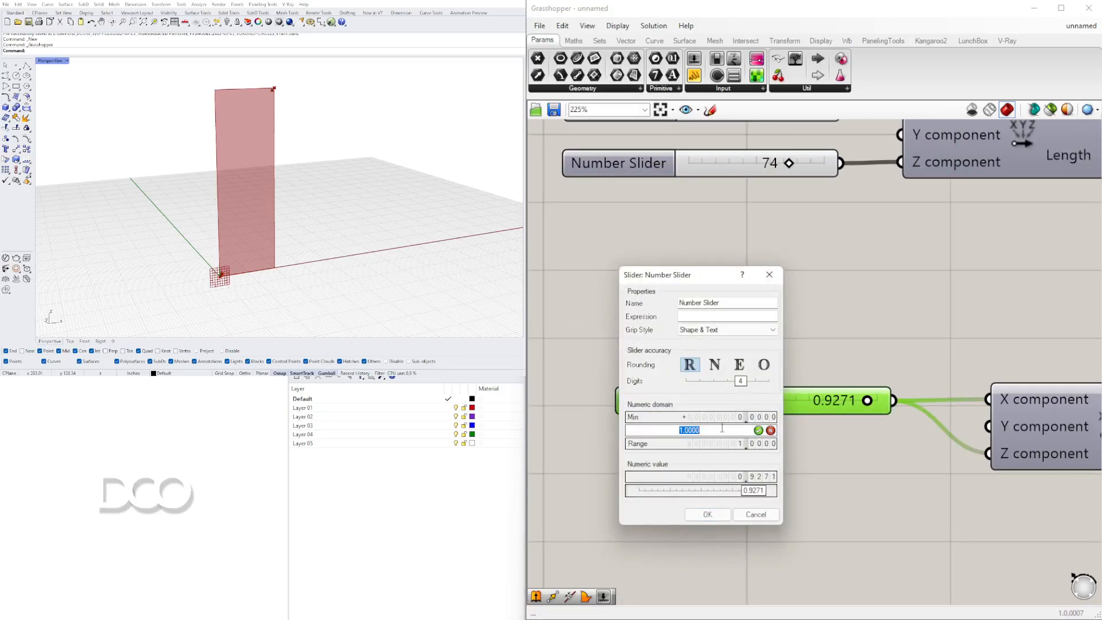
pyautogui.write('5')
pyautogui.press('Return')
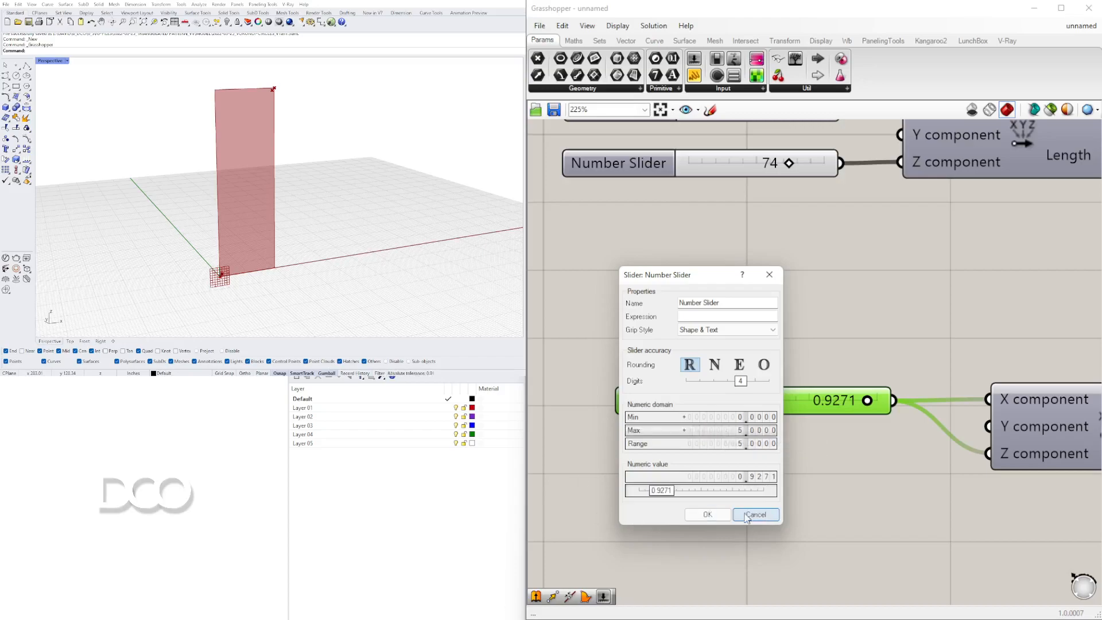
pyautogui.press('Return')
pyautogui.moveTo(766, 400); pyautogui.dragTo(812, 399)
# Duplicate the Rectangle and Boundary Surfaces components with their connections.
pyautogui.scroll(-4, 815, 379)
pyautogui.moveTo(904, 359); pyautogui.dragTo(603, 347, button='right')
pyautogui.scroll(-2, 849, 307)
pyautogui.moveTo(893, 309); pyautogui.dragTo(788, 241)
pyautogui.moveTo(799, 255); pyautogui.dragTo(946, 344)
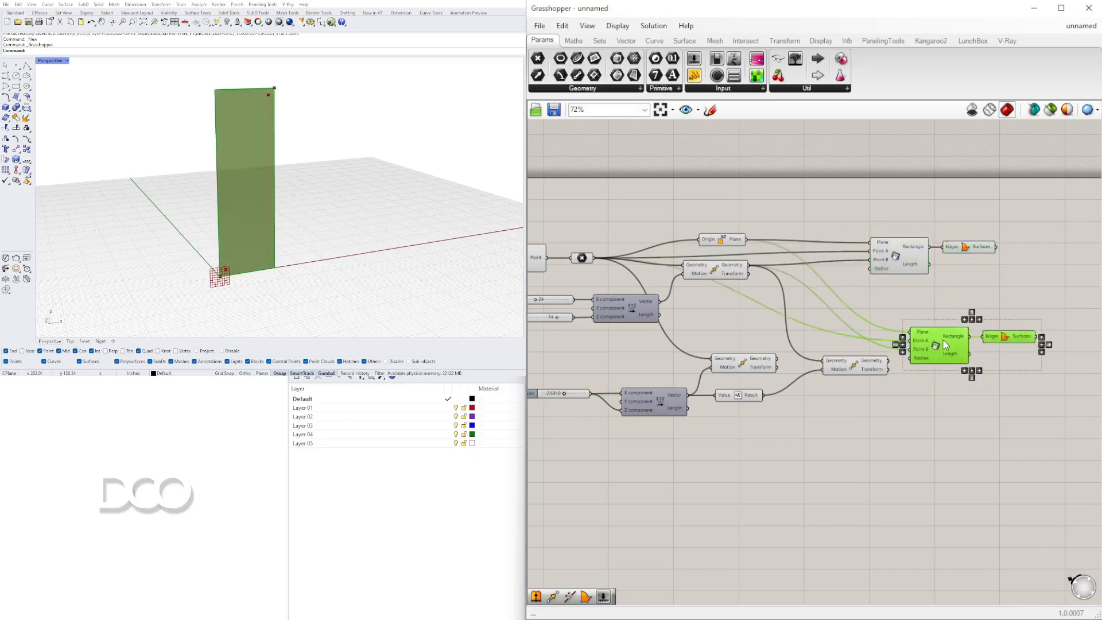
# Connect the two offset Move outputs to the copied rectangle's Point B and Point A inputs.
pyautogui.click(708, 267)
pyautogui.click(870, 366)
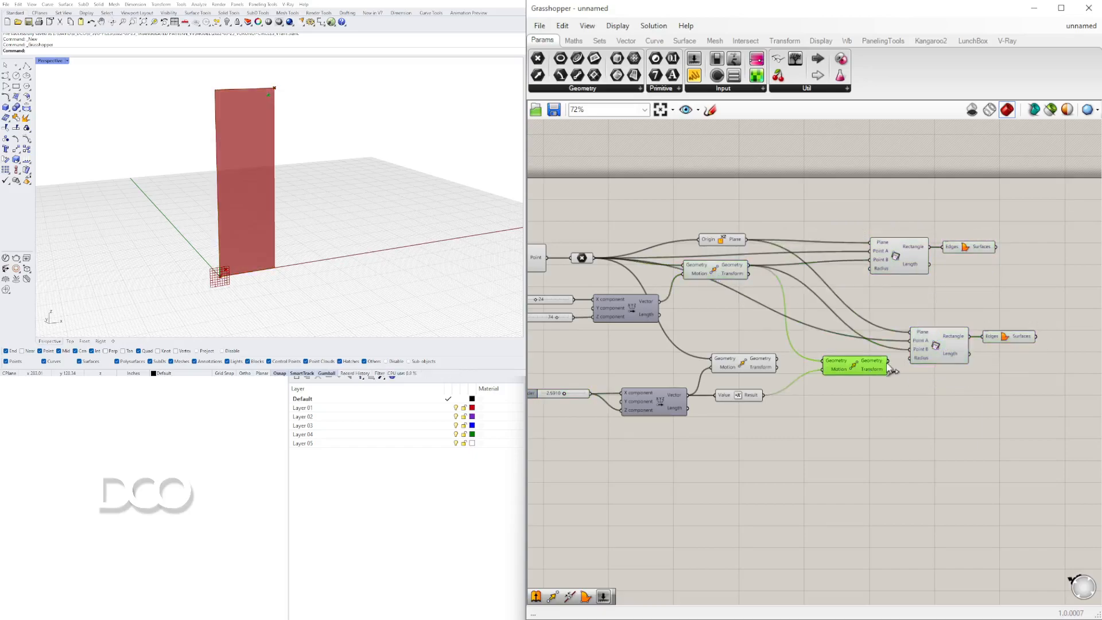
pyautogui.moveTo(894, 367); pyautogui.dragTo(911, 343)
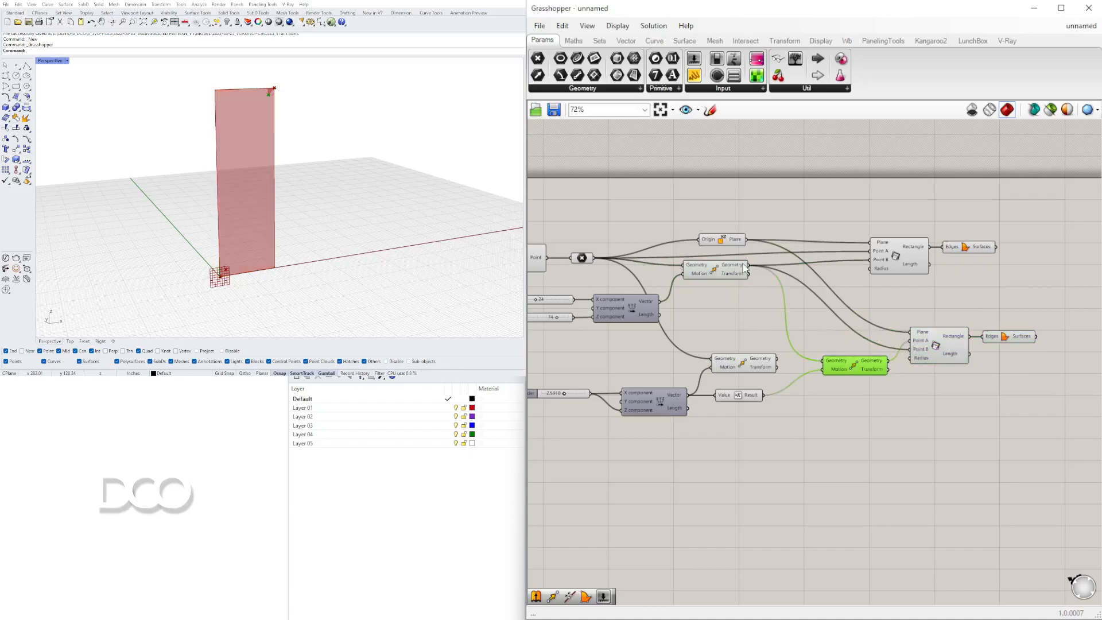
pyautogui.click(759, 367)
pyautogui.moveTo(779, 360); pyautogui.dragTo(911, 350)
pyautogui.click(961, 408)
pyautogui.moveTo(1012, 405); pyautogui.dragTo(934, 420, button='right')
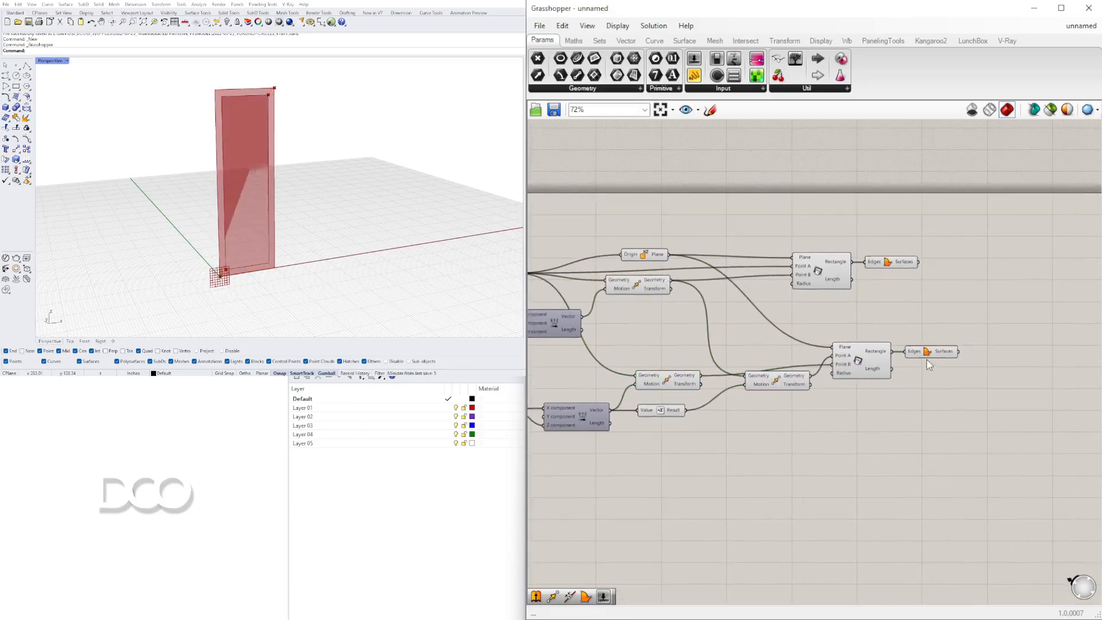
# Select the original rectangle and surface components to compare both outlines in the viewport.
pyautogui.moveTo(943, 298); pyautogui.dragTo(821, 243)
pyautogui.moveTo(830, 282); pyautogui.dragTo(877, 282)
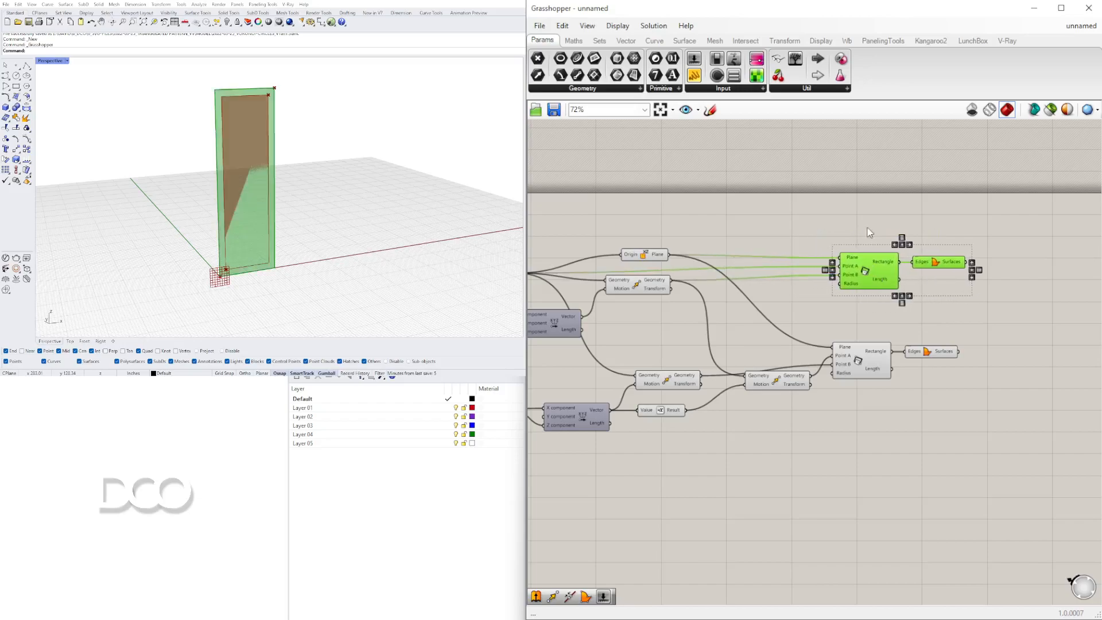
pyautogui.click(777, 236)
pyautogui.moveTo(962, 309); pyautogui.dragTo(903, 315, button='right')
pyautogui.click(809, 285)
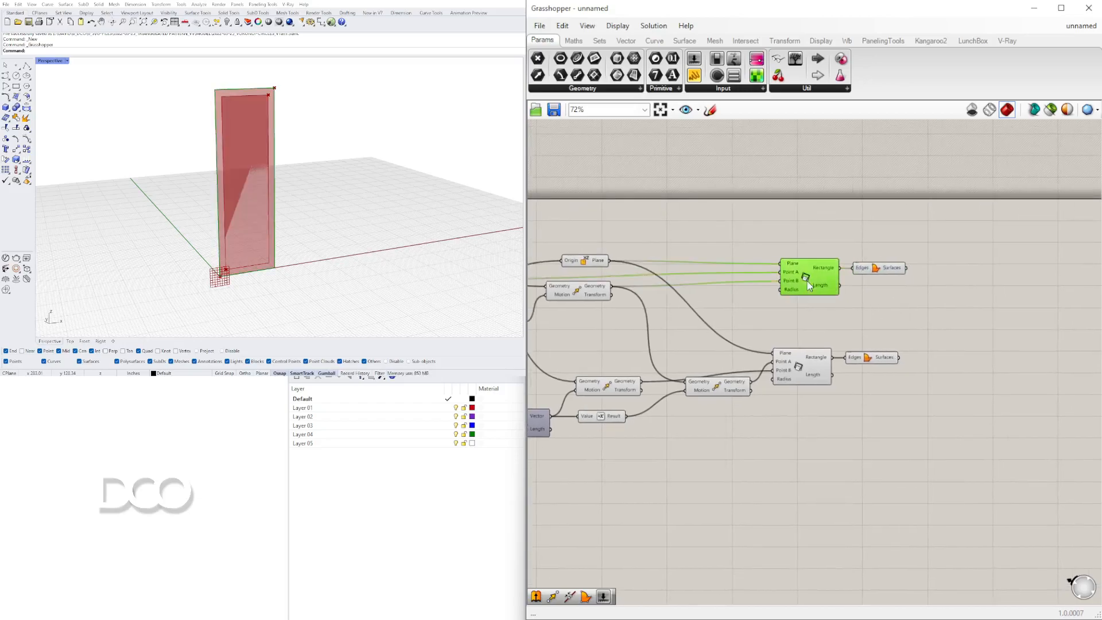
pyautogui.click(873, 365)
pyautogui.click(804, 278)
pyautogui.click(922, 306)
# Add a Region Difference component to the canvas.
pyautogui.doubleClick(921, 305)
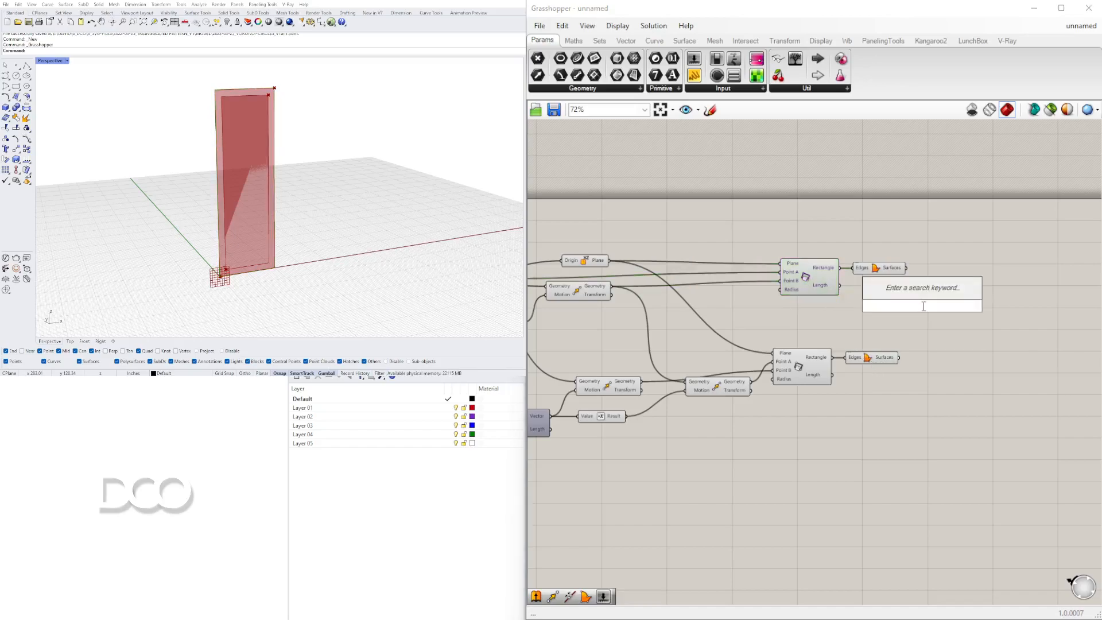
pyautogui.write('reg')
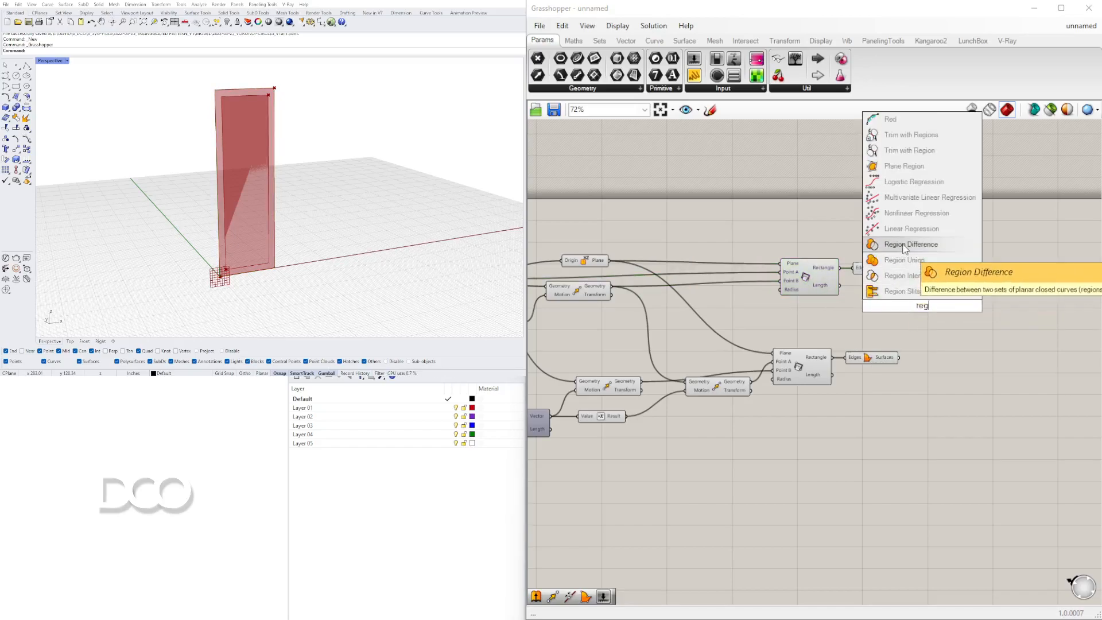
pyautogui.click(904, 246)
pyautogui.click(824, 275)
pyautogui.moveTo(873, 267); pyautogui.dragTo(885, 244)
pyautogui.click(824, 276)
pyautogui.moveTo(825, 275); pyautogui.dragTo(835, 275)
pyautogui.moveTo(906, 247); pyautogui.dragTo(902, 271)
pyautogui.moveTo(929, 310); pyautogui.dragTo(969, 304)
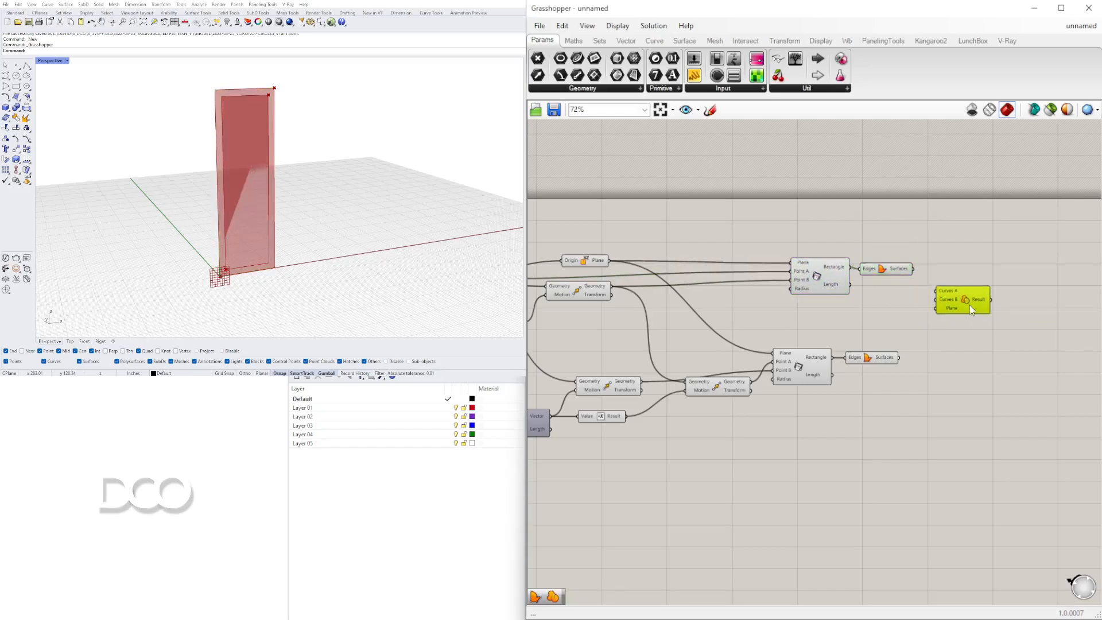
# Connect the outer rectangle to Curves A and the offset rectangle to Curves B of the Region Difference.
pyautogui.scroll(5, 969, 305)
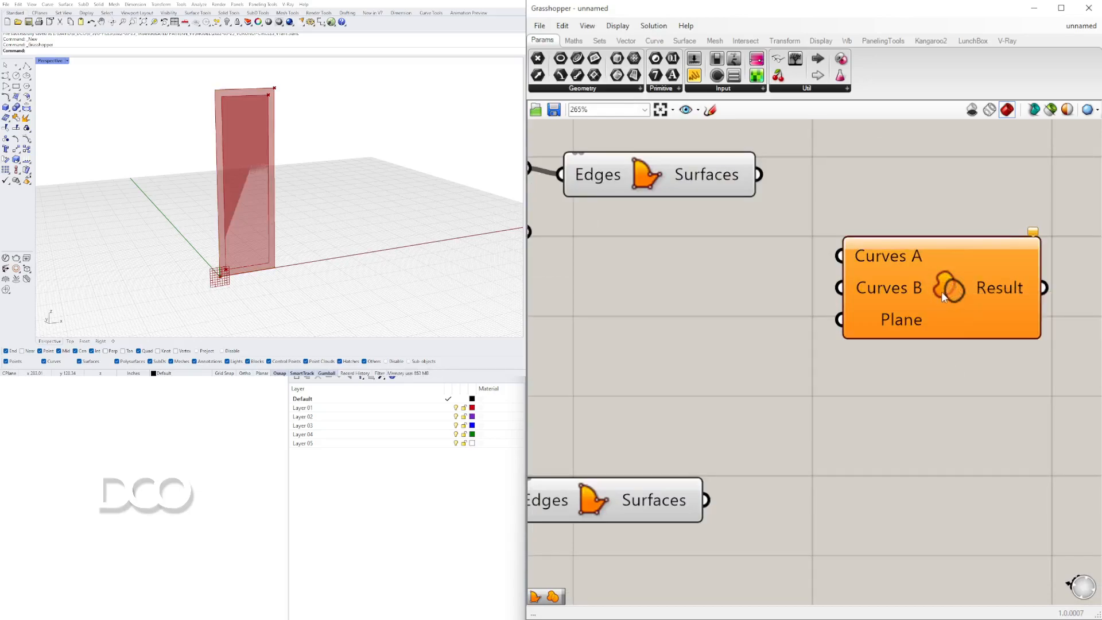
pyautogui.scroll(-3, 803, 252)
pyautogui.moveTo(749, 219); pyautogui.dragTo(785, 182)
pyautogui.click(694, 220)
pyautogui.moveTo(662, 207); pyautogui.dragTo(824, 252)
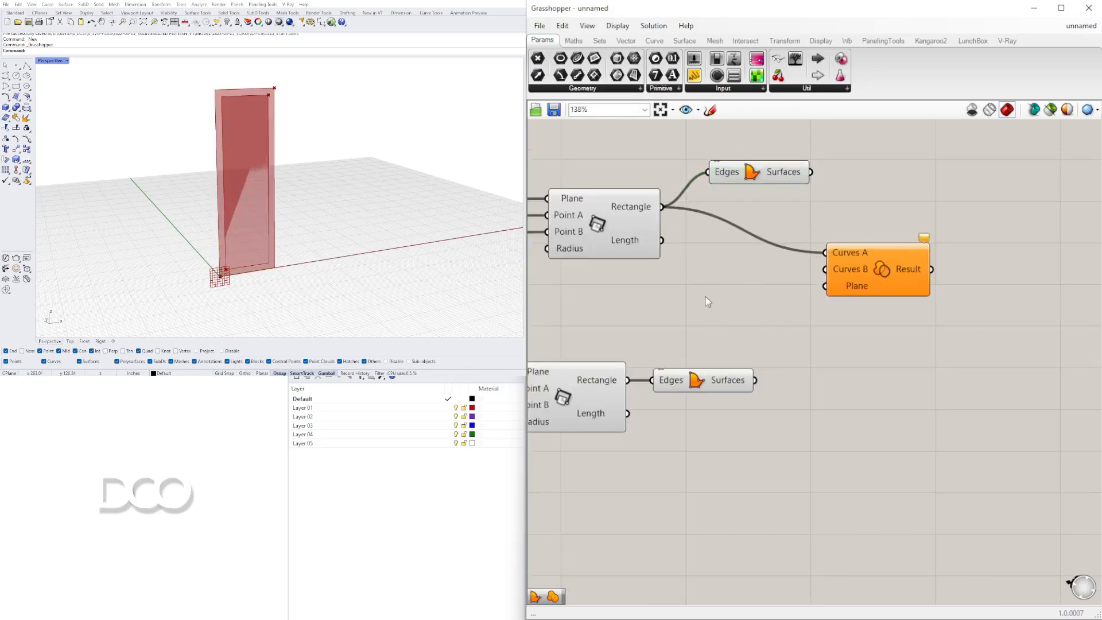
pyautogui.moveTo(628, 379); pyautogui.dragTo(782, 280)
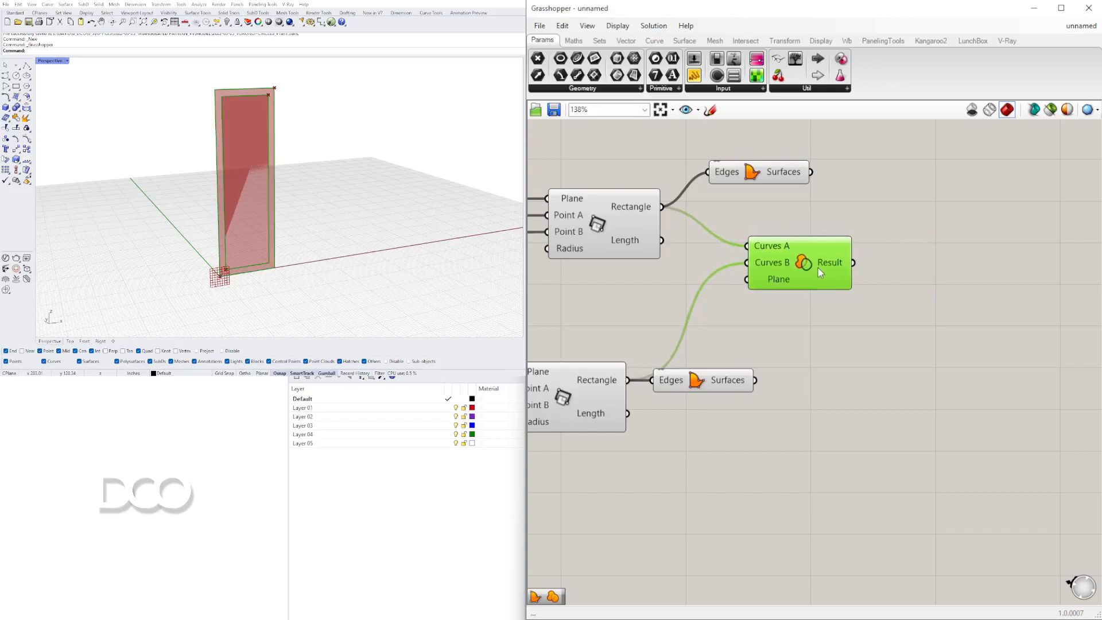
# Turn off the preview of the rectangle and boundary surface components.
pyautogui.scroll(-3, 725, 456)
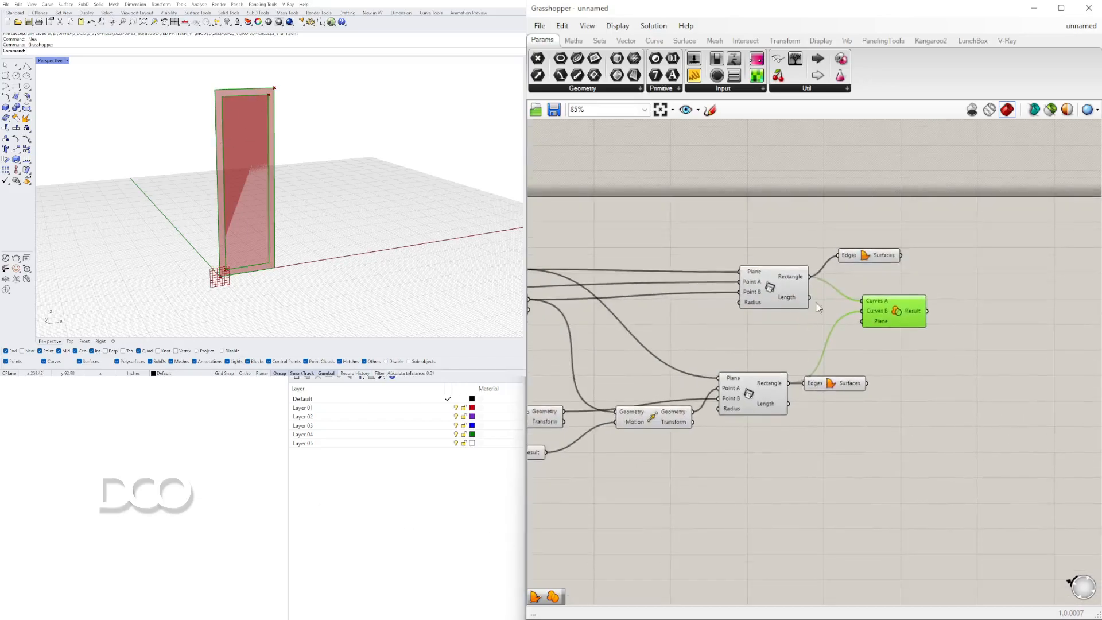
pyautogui.moveTo(850, 259); pyautogui.dragTo(848, 271)
pyautogui.click(852, 390)
pyautogui.scroll(-2, 844, 432)
pyautogui.moveTo(834, 465); pyautogui.dragTo(750, 291)
pyautogui.middleClick(769, 296)
pyautogui.click(811, 267)
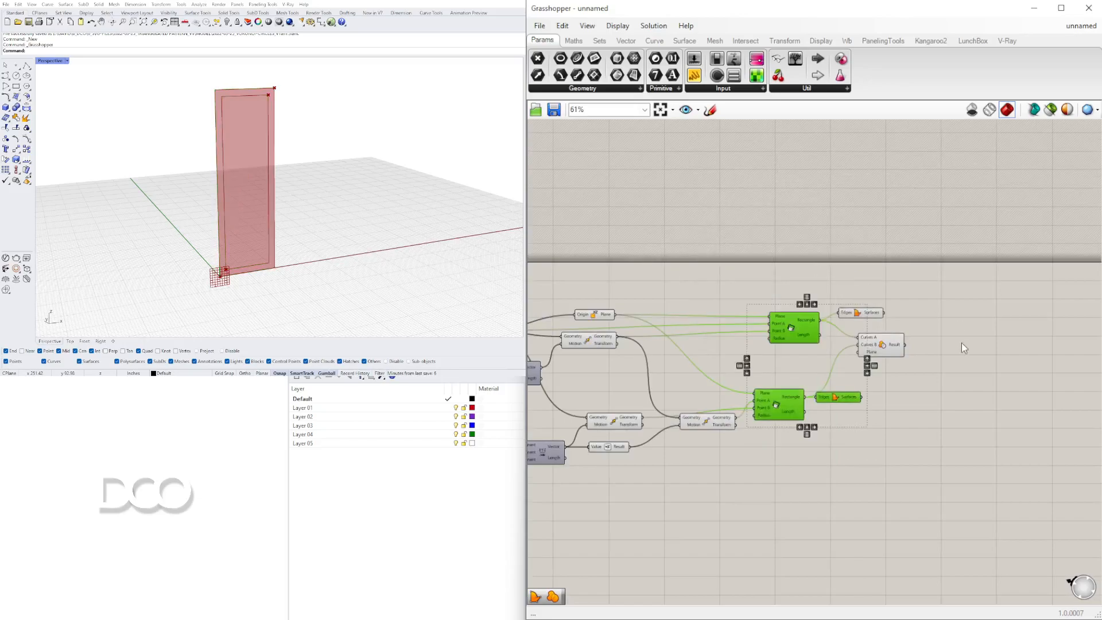
# Add a Boundary Surfaces component fed by the Region Difference result.
pyautogui.doubleClick(961, 343)
pyautogui.write('bound')
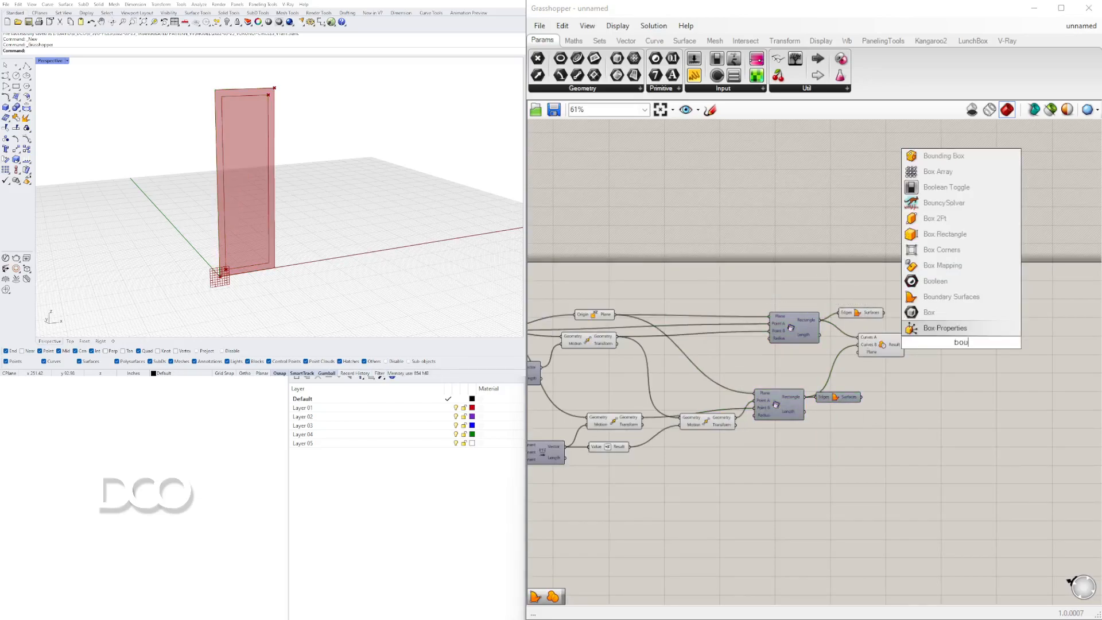
pyautogui.click(942, 328)
pyautogui.moveTo(904, 345); pyautogui.dragTo(936, 344)
# Hide the previews of the intermediate components so only the frame surface shows.
pyautogui.click(872, 410)
pyautogui.moveTo(888, 408); pyautogui.dragTo(747, 301)
pyautogui.press('space')
pyautogui.click(785, 266)
pyautogui.scroll(-1, 748, 334)
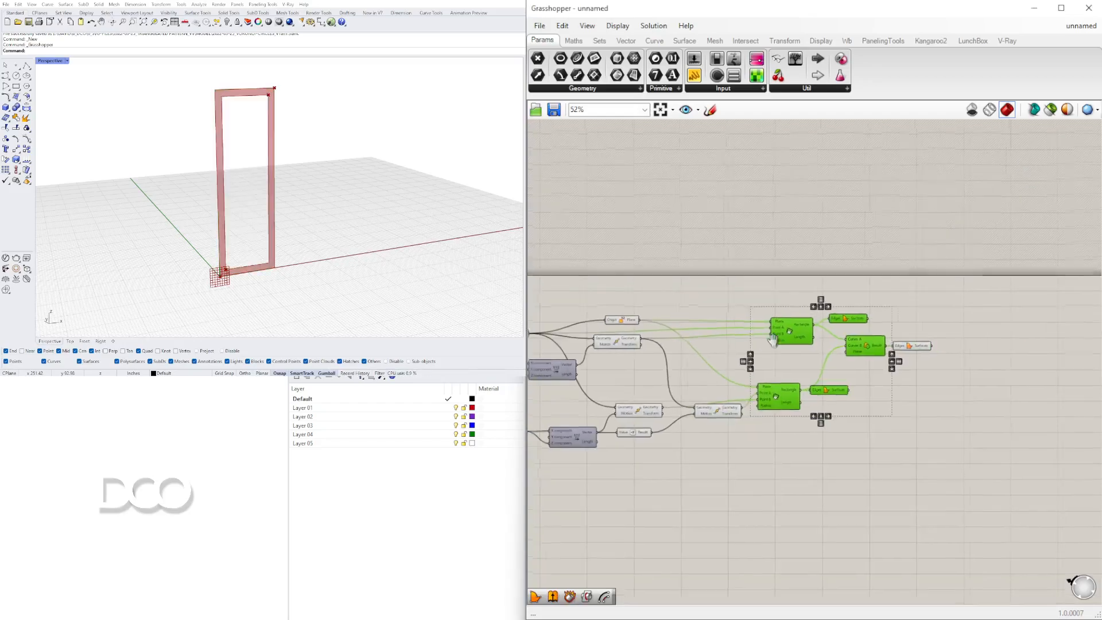
pyautogui.moveTo(751, 335); pyautogui.dragTo(840, 307, button='right')
pyautogui.click(867, 435)
pyautogui.moveTo(881, 442); pyautogui.dragTo(657, 266)
pyautogui.middleClick(662, 270)
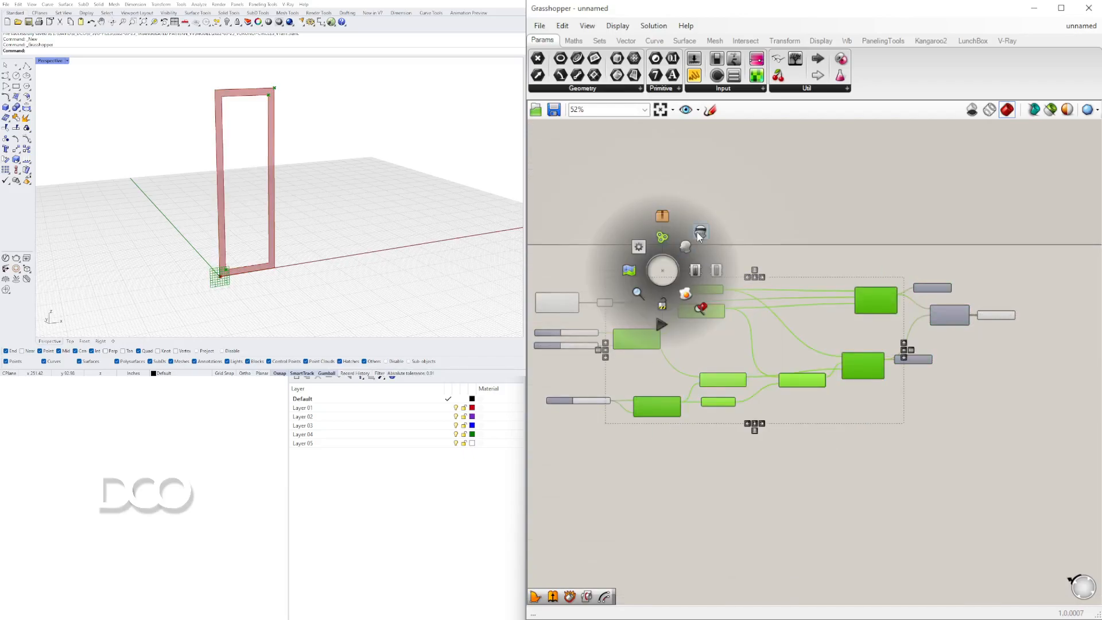
pyautogui.click(699, 233)
pyautogui.click(742, 221)
pyautogui.scroll(2, 945, 324)
pyautogui.moveTo(1012, 325); pyautogui.dragTo(911, 327, button='right')
pyautogui.click(933, 309)
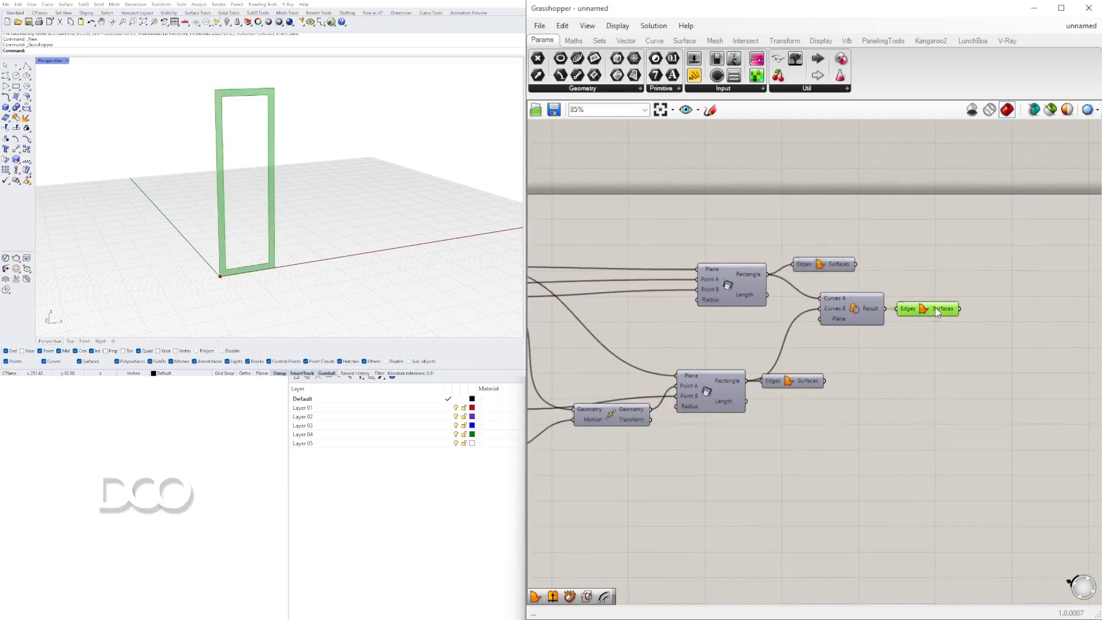
# Set the width and height sliders to 39 and 84 and the offset slider to 2.4411.
pyautogui.moveTo(532, 482); pyautogui.dragTo(964, 397, button='right')
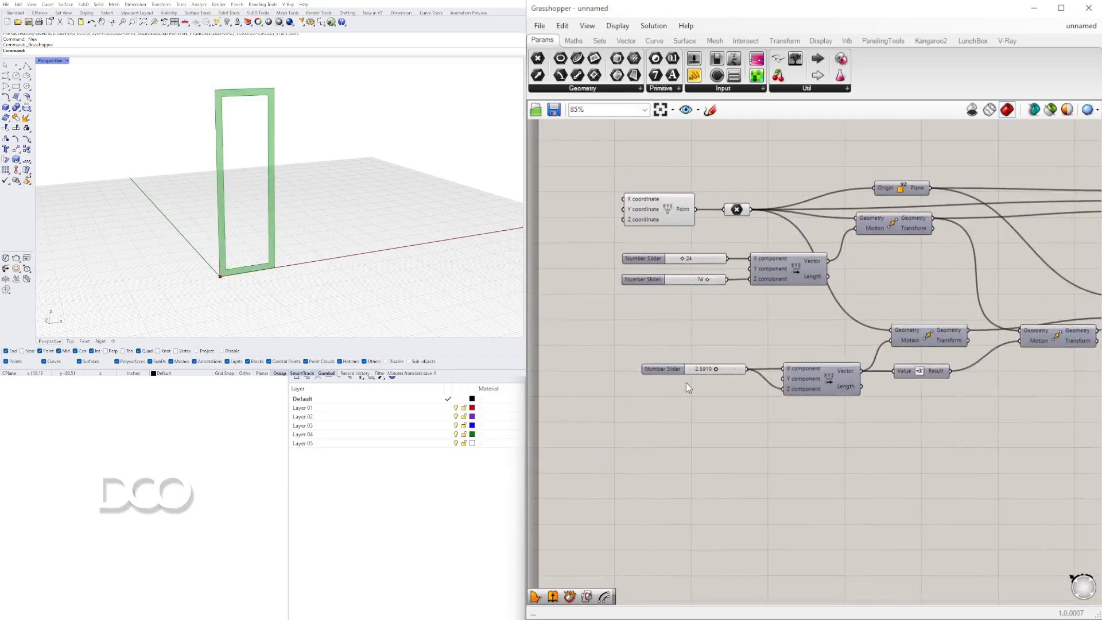
pyautogui.scroll(7, 706, 374)
pyautogui.moveTo(760, 372)
pyautogui.mouseDown()
pyautogui.moveTo(706, 367)
pyautogui.moveTo(782, 367)
pyautogui.moveTo(747, 367)
pyautogui.mouseUp()
pyautogui.scroll(-3, 748, 367)
pyautogui.moveTo(811, 318); pyautogui.dragTo(787, 322)
pyautogui.moveTo(750, 277); pyautogui.dragTo(767, 276)
pyautogui.moveTo(785, 325); pyautogui.dragTo(821, 321)
pyautogui.scroll(-3, 287, 228)
pyautogui.moveTo(287, 228)
pyautogui.mouseDown(button='right')
pyautogui.moveTo(329, 234)
pyautogui.moveTo(218, 253)
pyautogui.moveTo(263, 243)
pyautogui.moveTo(281, 224)
pyautogui.mouseUp(button='right')
pyautogui.scroll(1, 218, 253)
pyautogui.scroll(1, 284, 220)
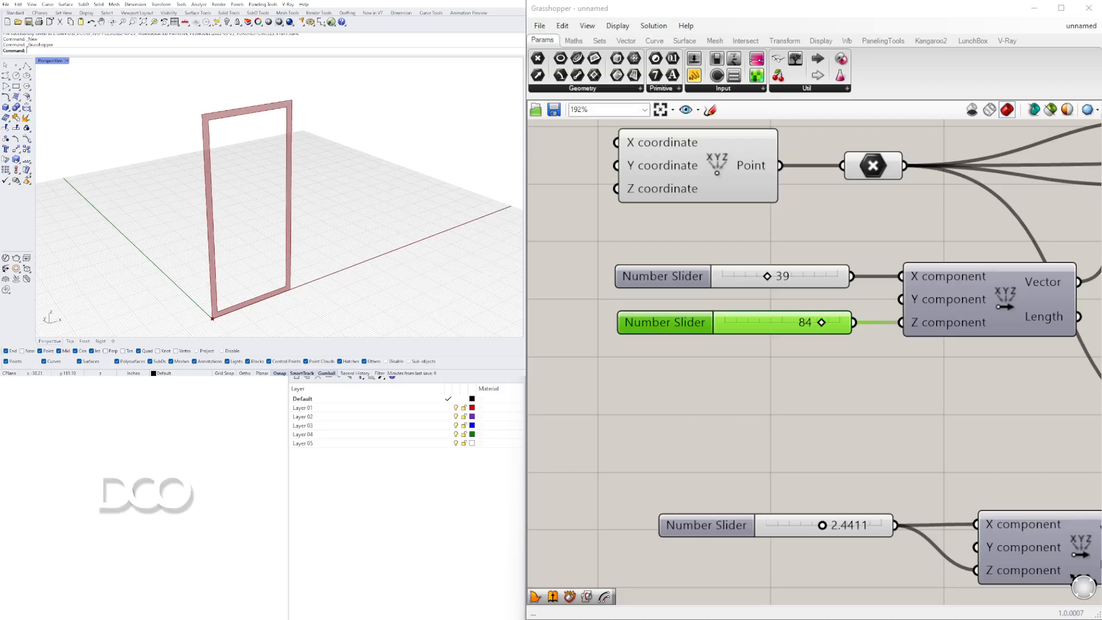
# Add an Extrude component with the frame surface as its Base.
pyautogui.scroll(-1, 965, 424)
pyautogui.moveTo(965, 424); pyautogui.dragTo(631, 356, button='right')
pyautogui.scroll(-3, 731, 382)
pyautogui.moveTo(730, 382); pyautogui.dragTo(550, 373, button='right')
pyautogui.scroll(-2, 920, 343)
pyautogui.moveTo(918, 344); pyautogui.dragTo(974, 336, button='right')
pyautogui.scroll(3, 1001, 278)
pyautogui.moveTo(1001, 278); pyautogui.dragTo(846, 293, button='right')
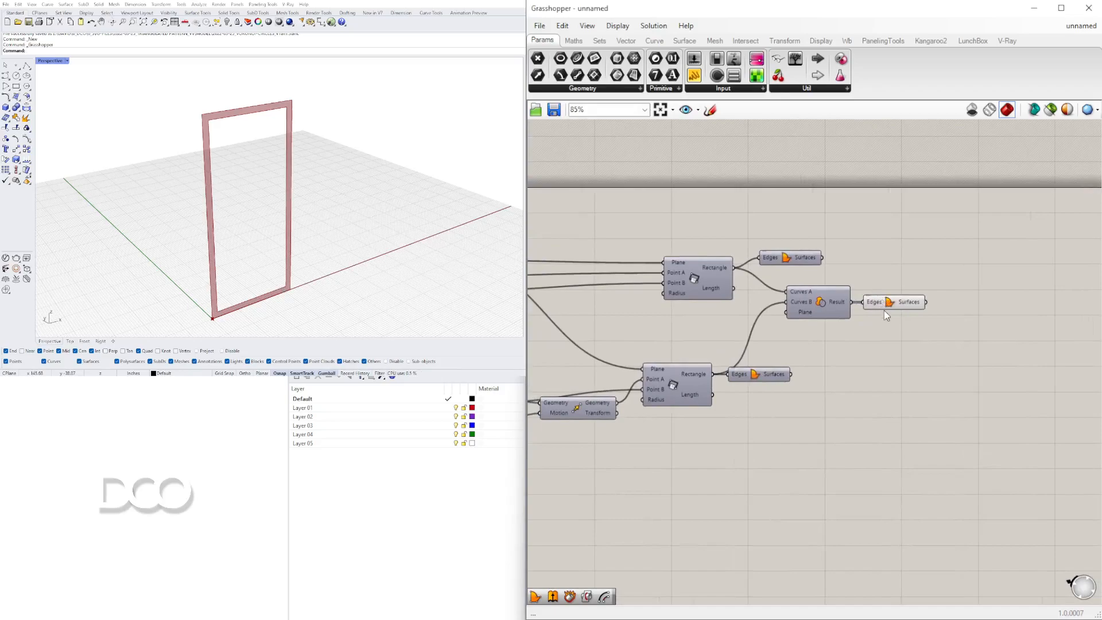
pyautogui.doubleClick(937, 375)
pyautogui.write('extr')
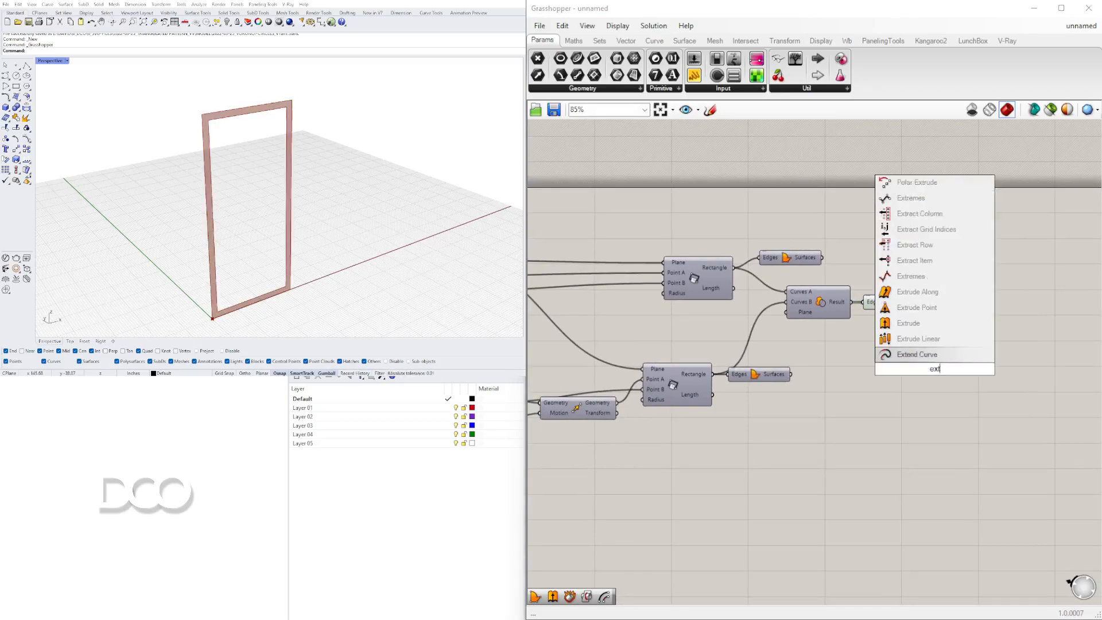
pyautogui.press('Return')
pyautogui.moveTo(918, 370); pyautogui.dragTo(1003, 328)
pyautogui.click(903, 304)
pyautogui.scroll(-2, 287, 236)
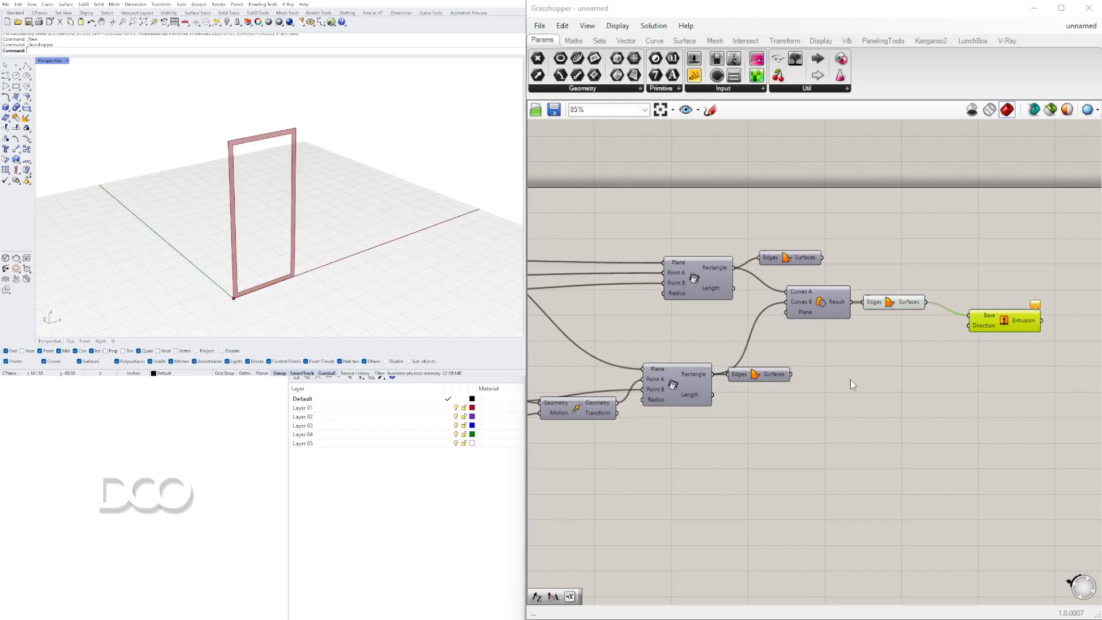
pyautogui.moveTo(850, 381); pyautogui.dragTo(899, 369, button='right')
pyautogui.scroll(-3, 214, 288)
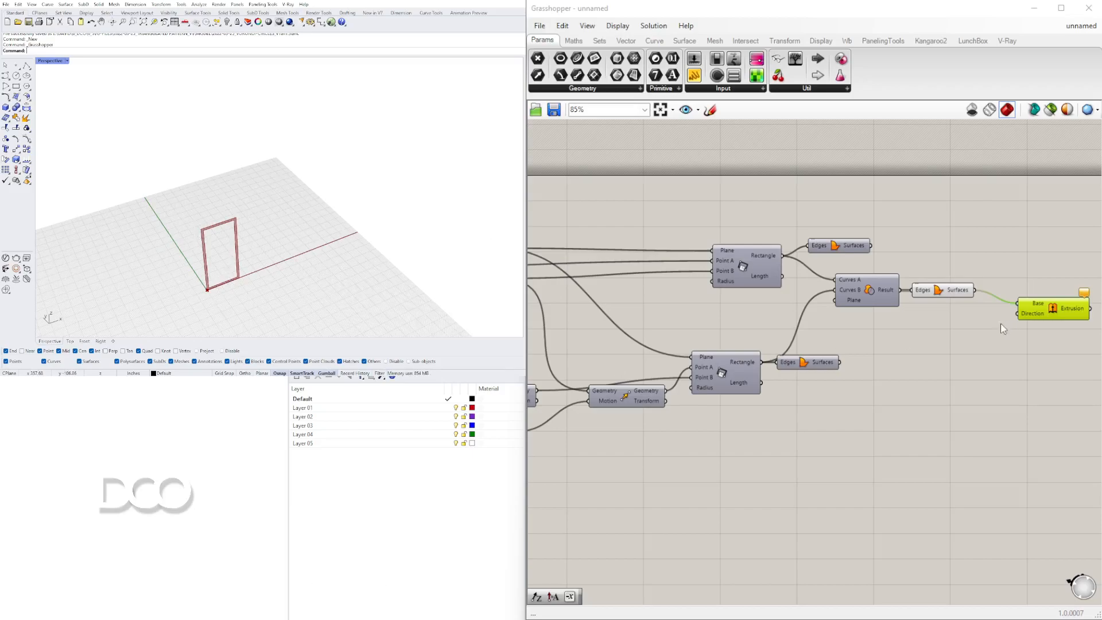
# Add a Unit Y vector and connect it to the extrusion Direction.
pyautogui.doubleClick(955, 341)
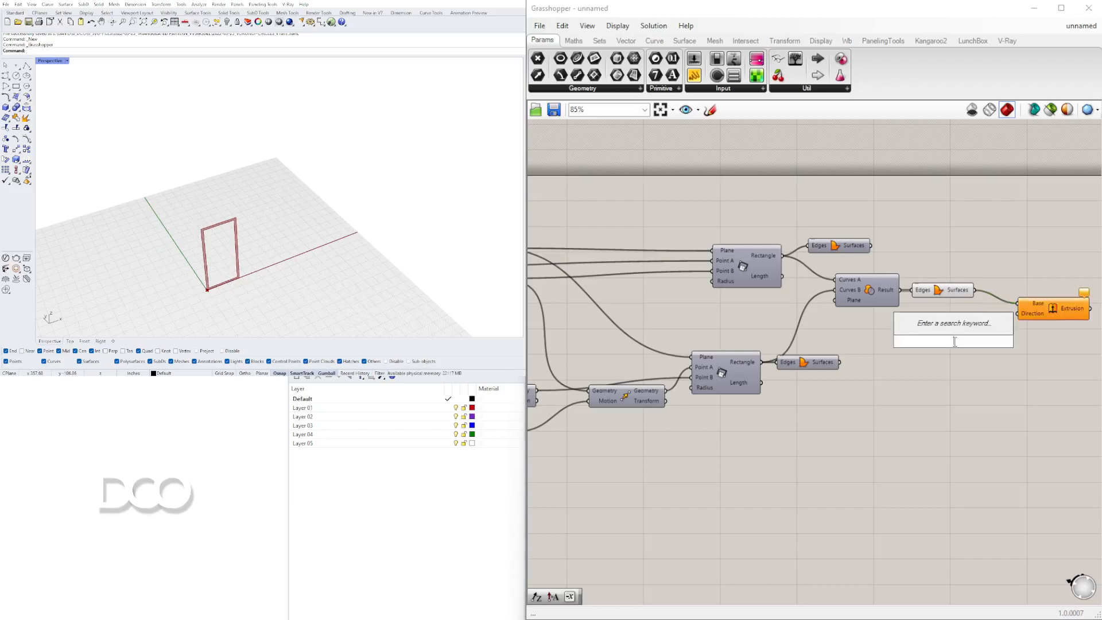
pyautogui.write('y')
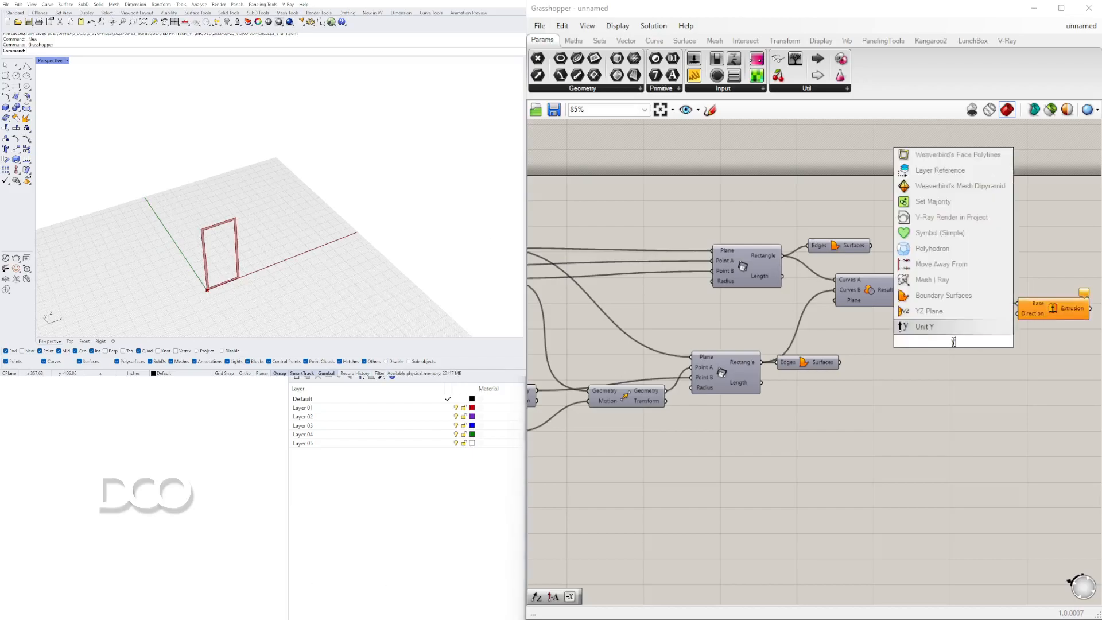
pyautogui.click(926, 327)
pyautogui.moveTo(952, 337); pyautogui.dragTo(1020, 315)
pyautogui.moveTo(1049, 313); pyautogui.dragTo(1036, 302)
# Create a number slider set to 24 and connect it to the Unit Y factor.
pyautogui.click(855, 333)
pyautogui.scroll(2, 838, 323)
pyautogui.scroll(1, 856, 332)
pyautogui.write('24')
pyautogui.press('Return')
pyautogui.moveTo(931, 329); pyautogui.dragTo(990, 339)
pyautogui.moveTo(1027, 367); pyautogui.dragTo(739, 358, button='right')
# Select the new extrusion components and review the extruded frame in the viewport.
pyautogui.moveTo(892, 270); pyautogui.dragTo(894, 262)
pyautogui.click(820, 367)
pyautogui.moveTo(321, 293); pyautogui.dragTo(265, 222, button='right')
pyautogui.scroll(5, 247, 247)
pyautogui.moveTo(789, 375); pyautogui.dragTo(985, 365, button='right')
pyautogui.scroll(-1, 982, 364)
pyautogui.moveTo(959, 362); pyautogui.dragTo(849, 260)
pyautogui.middleClick(841, 263)
pyautogui.click(876, 228)
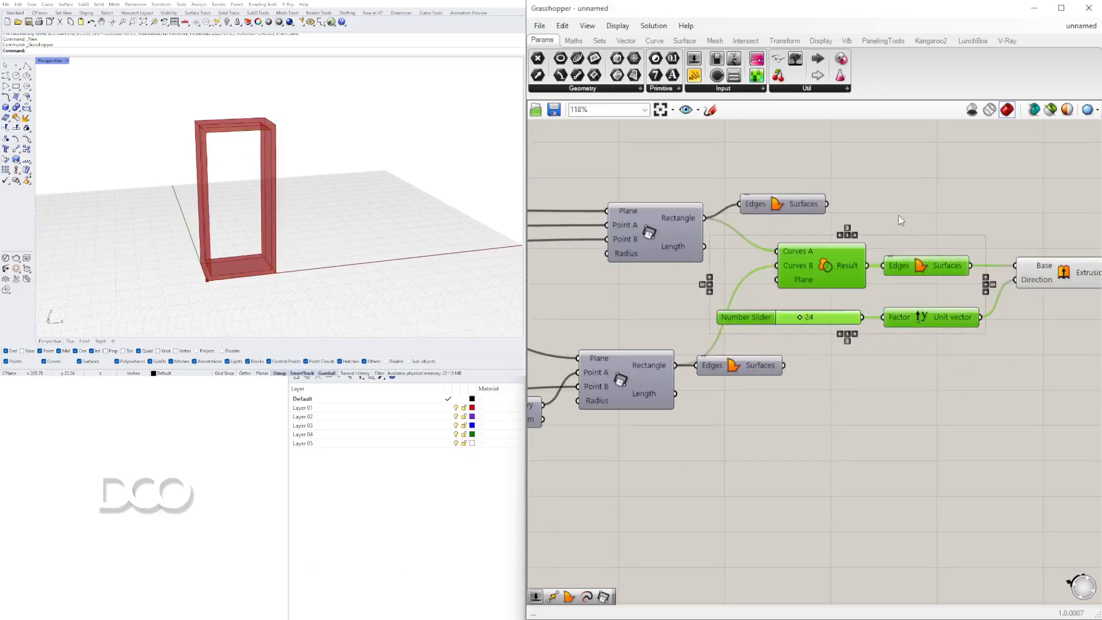
pyautogui.click(888, 225)
pyautogui.scroll(-2, 634, 555)
pyautogui.scroll(4, 291, 246)
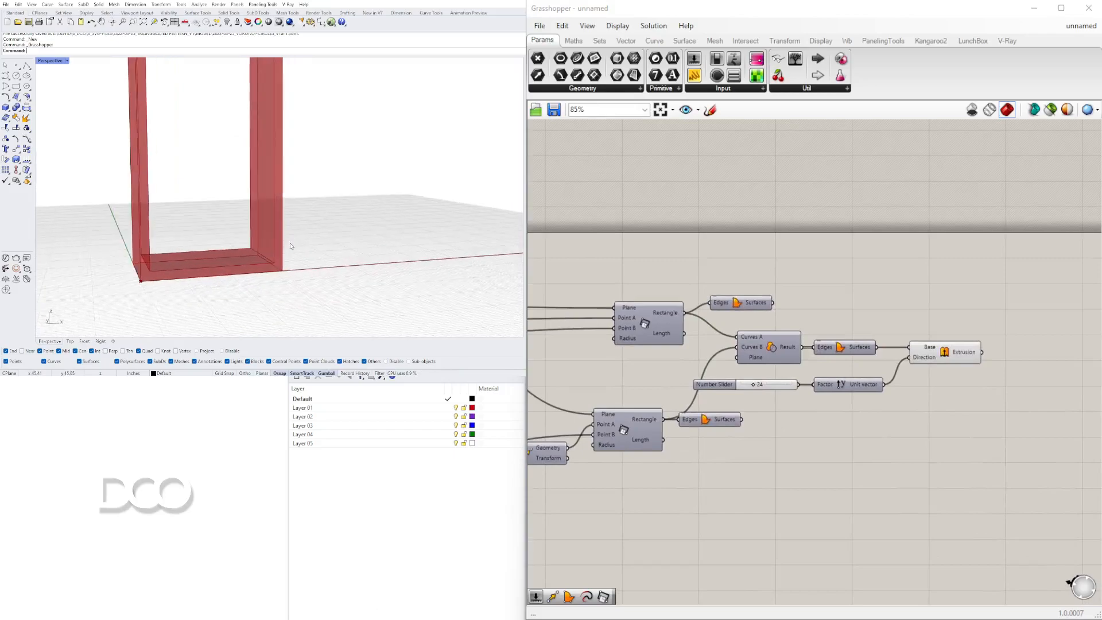
pyautogui.scroll(-2, 290, 281)
pyautogui.moveTo(278, 249); pyautogui.dragTo(278, 232, button='right')
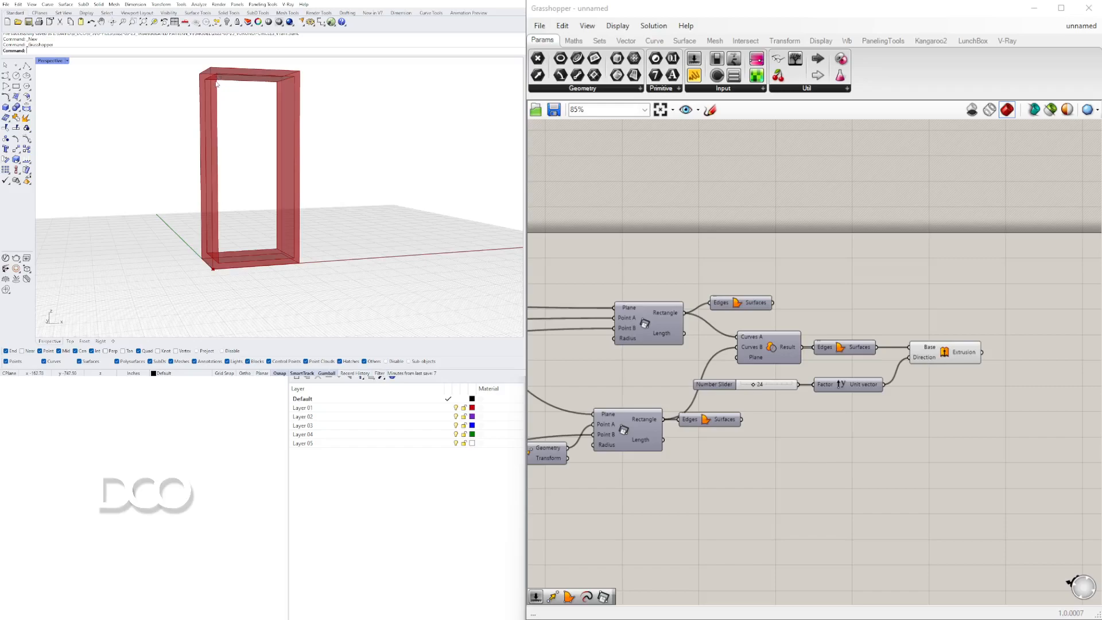
pyautogui.moveTo(222, 78); pyautogui.dragTo(223, 103, button='right')
# Duplicate the offset slider and connect the copy to the vector's Z component.
pyautogui.scroll(-5, 775, 309)
pyautogui.moveTo(756, 357); pyautogui.dragTo(972, 364, button='right')
pyautogui.scroll(4, 738, 392)
pyautogui.scroll(4, 737, 391)
pyautogui.click(754, 370)
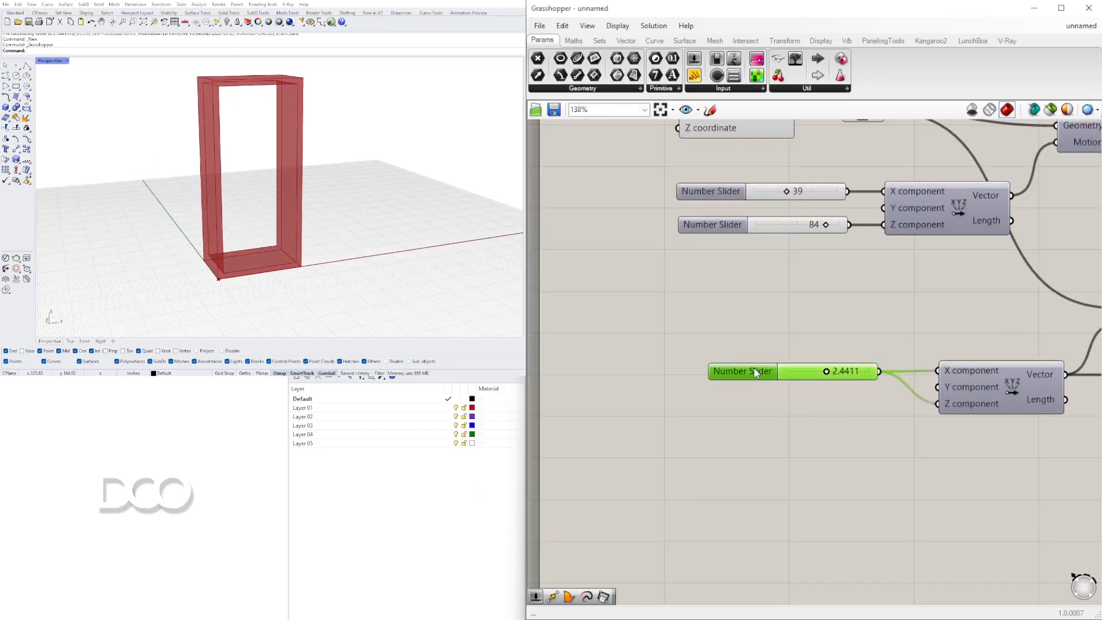
pyautogui.keyDown('alt'); pyautogui.moveTo(753, 369); pyautogui.dragTo(754, 396); pyautogui.keyUp('alt')
pyautogui.moveTo(880, 400); pyautogui.dragTo(941, 408)
pyautogui.scroll(9, 825, 399)
pyautogui.moveTo(868, 401); pyautogui.dragTo(1012, 403)
# Adjust the two offset sliders to about 2.4892 and 4.3655.
pyautogui.scroll(-4, 958, 351)
pyautogui.moveTo(906, 329)
pyautogui.mouseDown()
pyautogui.moveTo(996, 329)
pyautogui.moveTo(824, 337)
pyautogui.moveTo(941, 343)
pyautogui.moveTo(911, 344)
pyautogui.mouseUp()
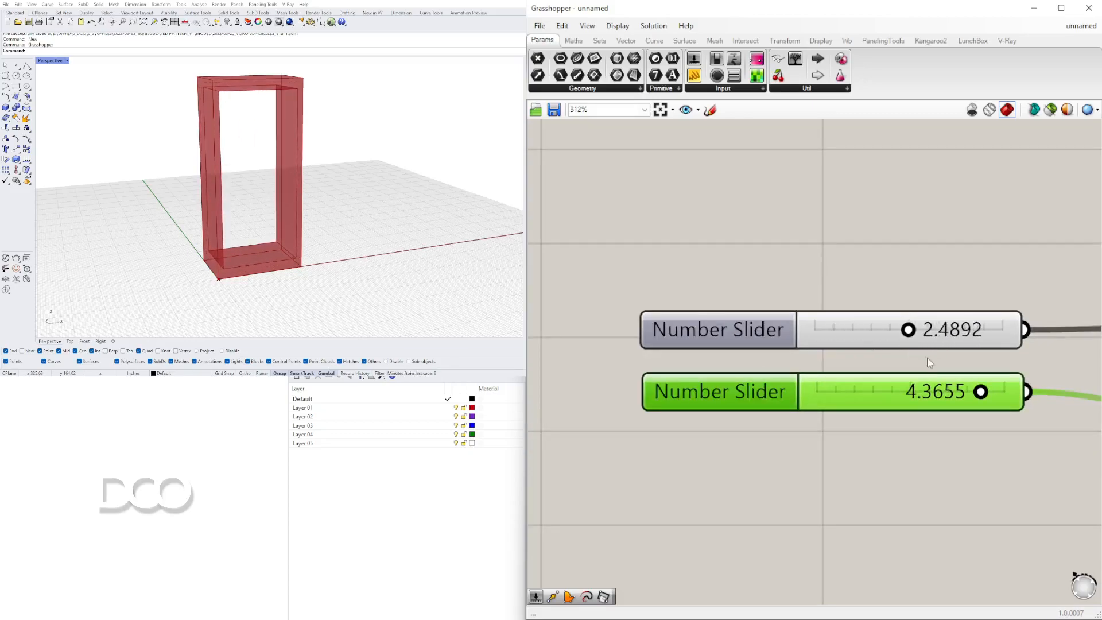
pyautogui.moveTo(981, 395); pyautogui.dragTo(992, 395)
pyautogui.scroll(-8, 976, 393)
pyautogui.moveTo(1067, 431); pyautogui.dragTo(815, 442, button='right')
pyautogui.moveTo(1044, 459); pyautogui.dragTo(821, 462, button='right')
pyautogui.moveTo(259, 166)
pyautogui.mouseDown(button='right')
pyautogui.moveTo(266, 160)
pyautogui.moveTo(246, 184)
pyautogui.moveTo(266, 173)
pyautogui.moveTo(223, 160)
pyautogui.moveTo(237, 175)
pyautogui.moveTo(269, 180)
pyautogui.mouseUp(button='right')
pyautogui.scroll(-4, 239, 178)
pyautogui.scroll(4, 270, 180)
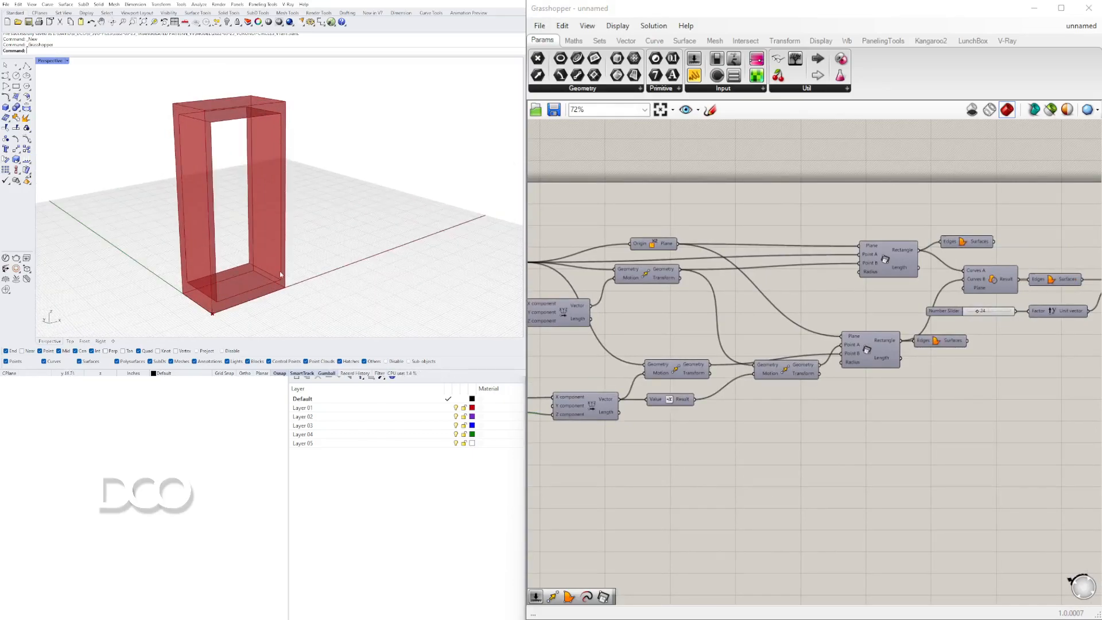
# Inspect the inner rectangle and its Move components by toggling their previews.
pyautogui.moveTo(895, 241); pyautogui.dragTo(797, 220, button='right')
pyautogui.click(772, 329)
pyautogui.rightClick(772, 329)
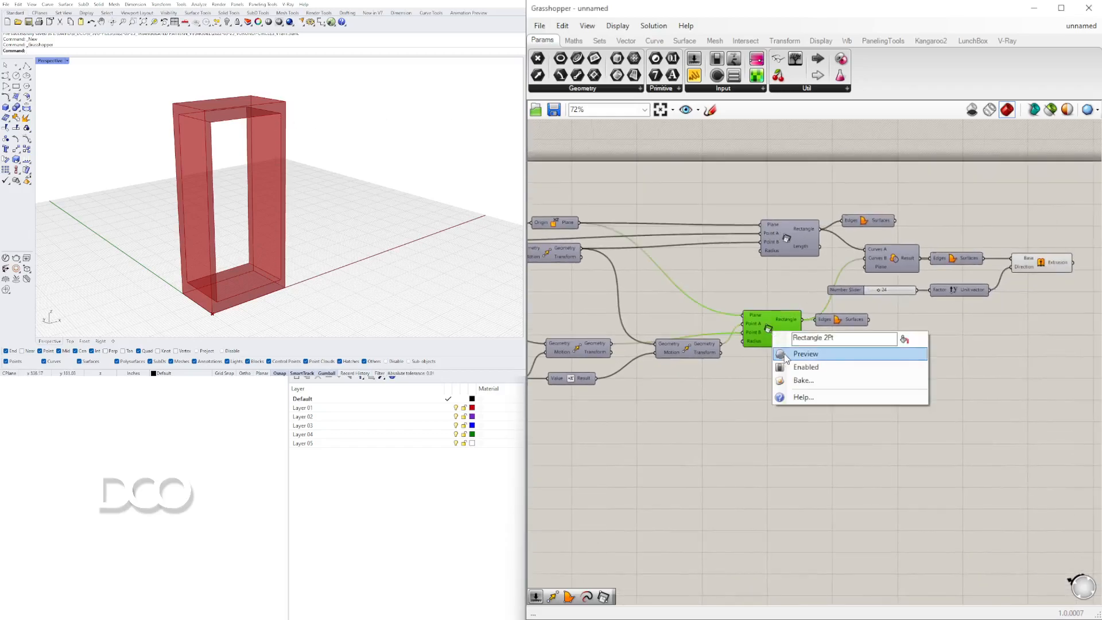
pyautogui.click(784, 354)
pyautogui.moveTo(1065, 349); pyautogui.dragTo(970, 337, button='right')
pyautogui.moveTo(1049, 356); pyautogui.dragTo(745, 177)
pyautogui.moveTo(774, 211); pyautogui.dragTo(821, 210)
pyautogui.click(819, 177)
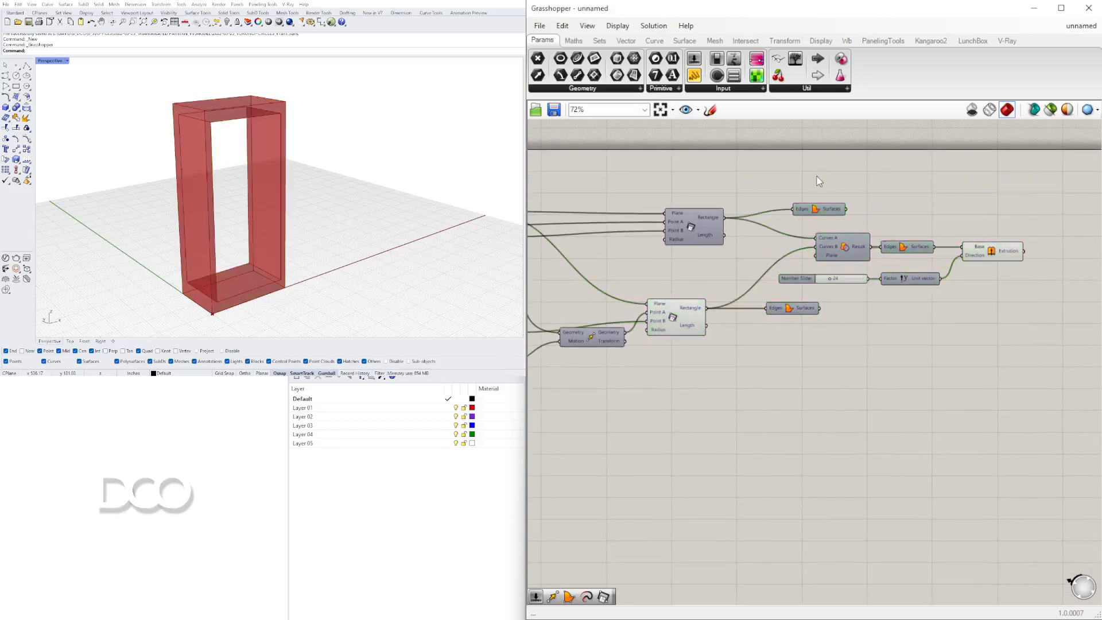
pyautogui.click(676, 318)
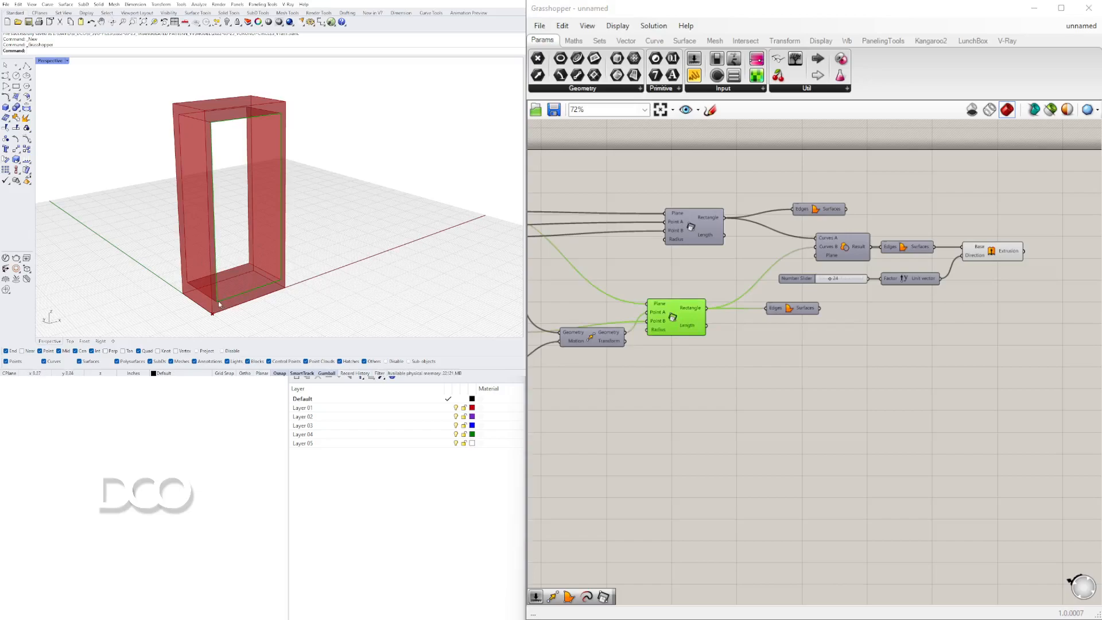
pyautogui.moveTo(595, 435); pyautogui.dragTo(774, 392, button='right')
pyautogui.rightClick(772, 297)
pyautogui.click(784, 320)
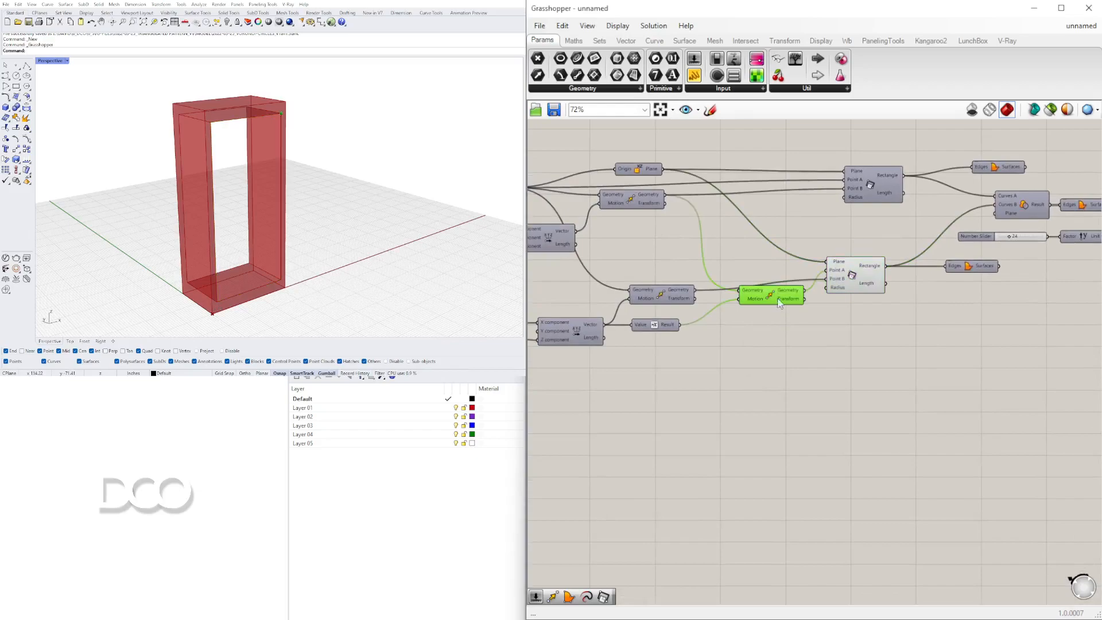
pyautogui.rightClick(774, 297)
pyautogui.click(788, 317)
pyautogui.rightClick(661, 295)
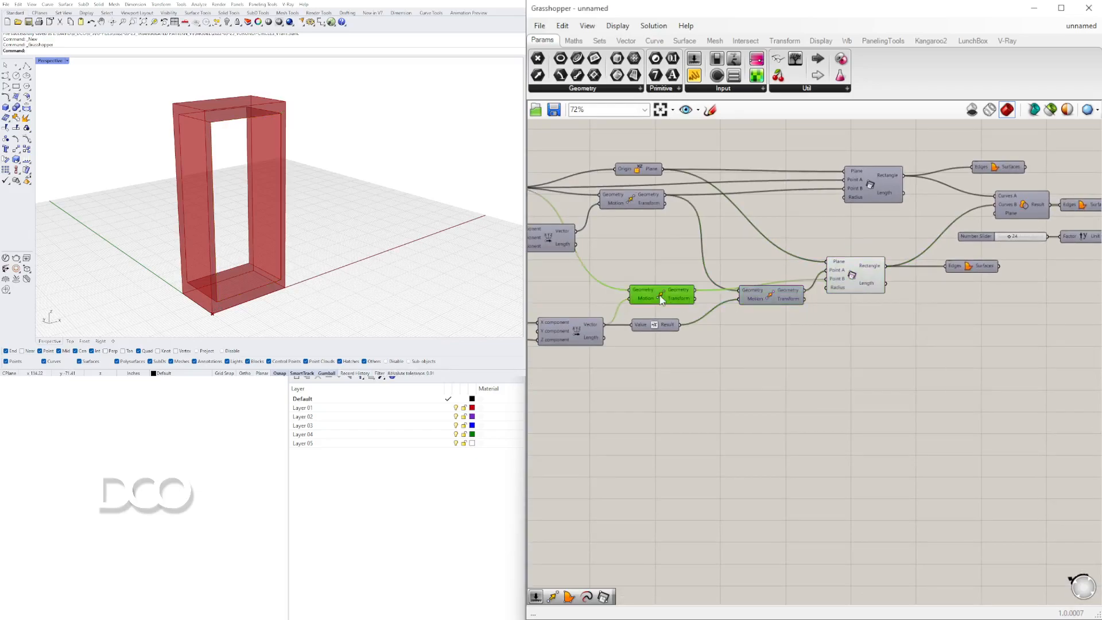
pyautogui.click(691, 318)
# Select the Move component driving the inset and review the frame in the viewport.
pyautogui.scroll(-2, 762, 307)
pyautogui.moveTo(1022, 330); pyautogui.dragTo(699, 192)
pyautogui.middleClick(738, 252)
pyautogui.click(777, 211)
pyautogui.click(737, 382)
pyautogui.moveTo(639, 376); pyautogui.dragTo(725, 355, button='right')
pyautogui.moveTo(897, 314); pyautogui.dragTo(860, 350)
pyautogui.middleClick(1056, 213)
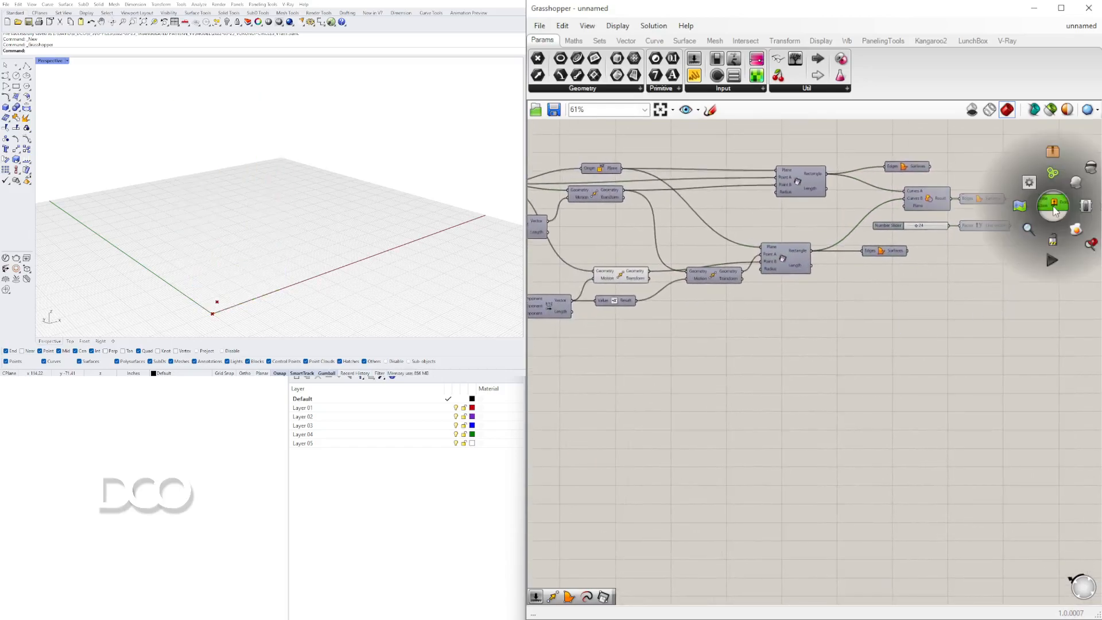
pyautogui.click(1074, 183)
pyautogui.click(987, 287)
pyautogui.moveTo(709, 331); pyautogui.dragTo(824, 354, button='right')
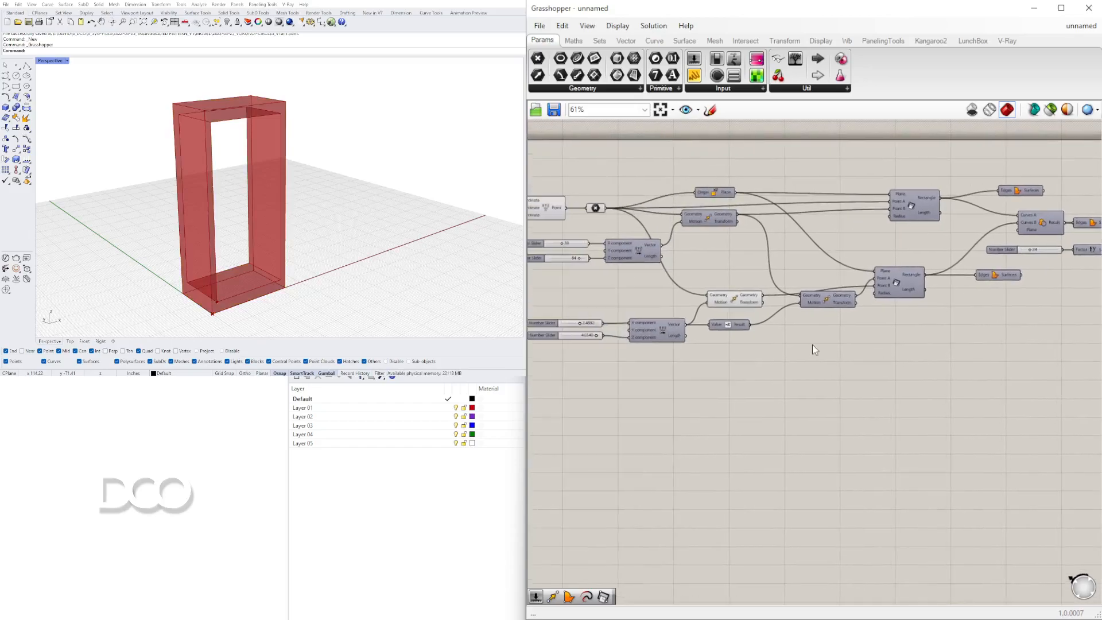
pyautogui.scroll(2, 766, 303)
pyautogui.click(724, 300)
pyautogui.moveTo(259, 295); pyautogui.dragTo(202, 270, button='right')
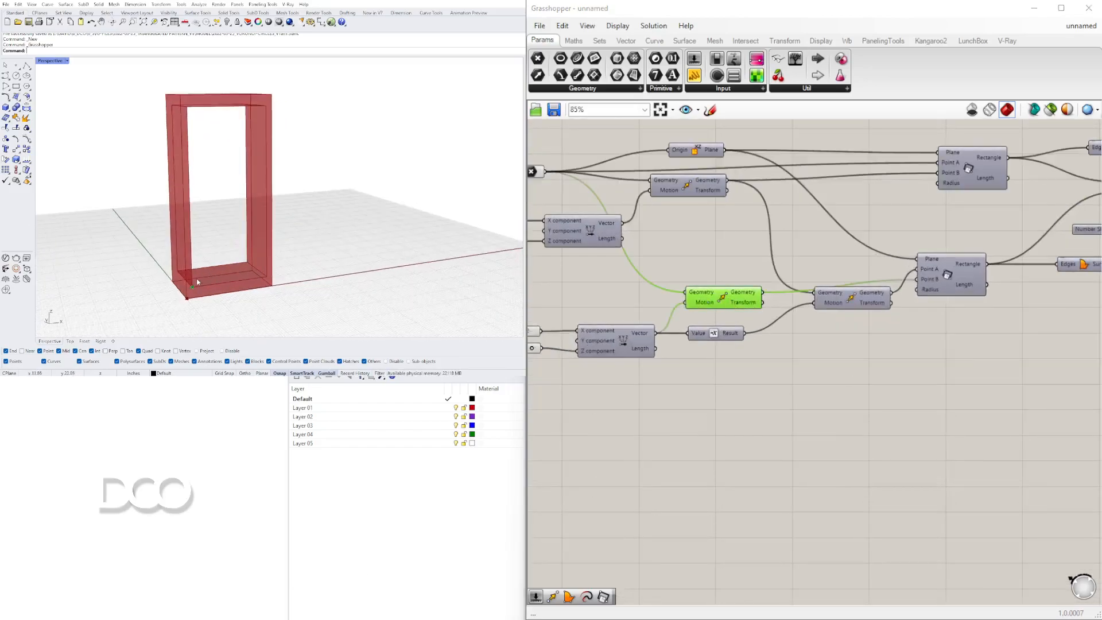
pyautogui.scroll(-2, 189, 268)
pyautogui.scroll(2, 188, 302)
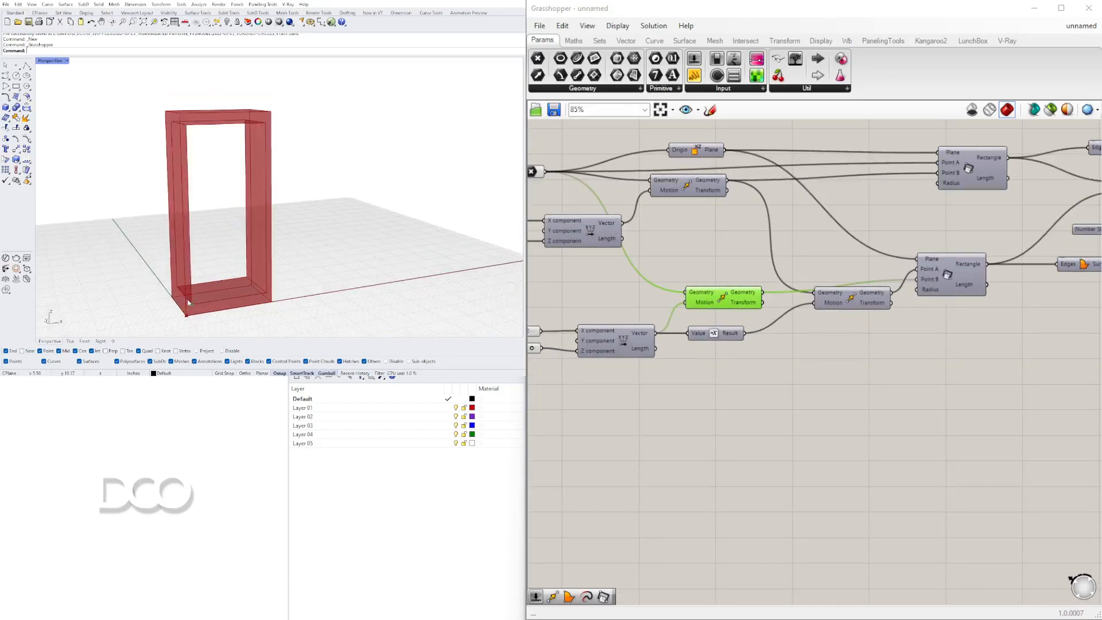
pyautogui.scroll(-1, 190, 303)
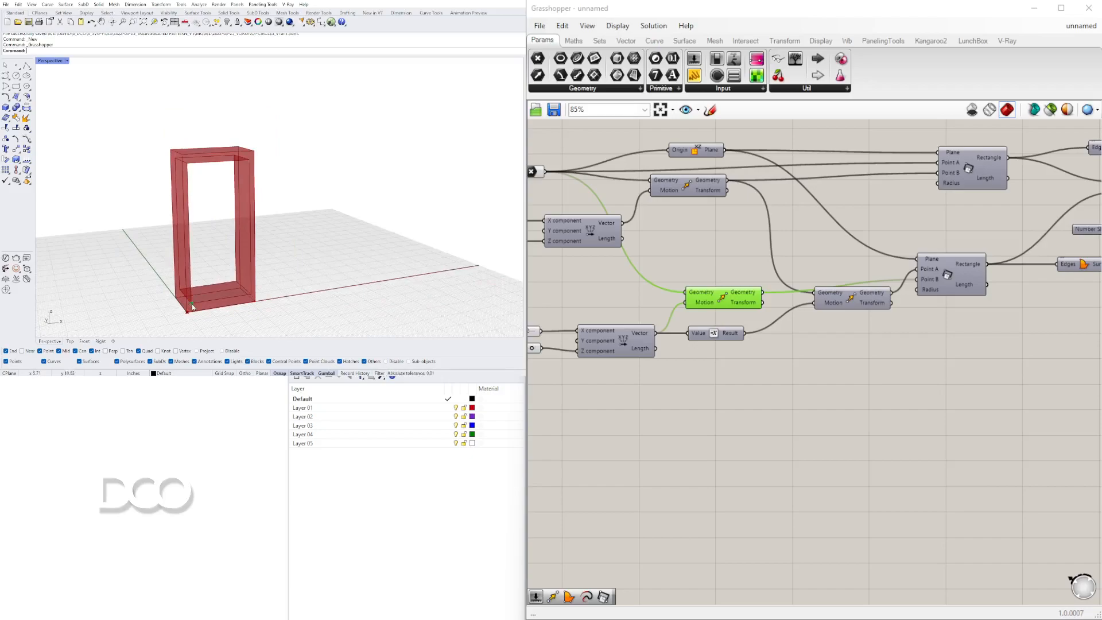
# Adjust the second offset slider to about 4.654.
pyautogui.moveTo(721, 359); pyautogui.dragTo(977, 337, button='right')
pyautogui.click(878, 316)
pyautogui.moveTo(878, 317); pyautogui.dragTo(678, 383, button='right')
pyautogui.click(655, 354)
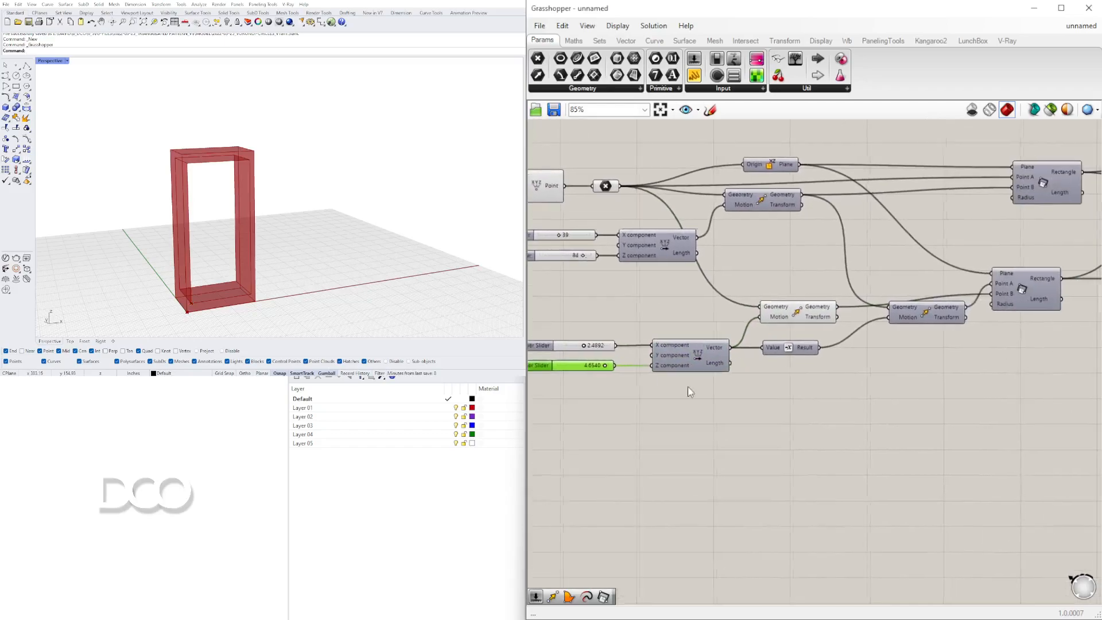
pyautogui.scroll(-1, 814, 334)
pyautogui.moveTo(701, 312); pyautogui.dragTo(740, 281, button='right')
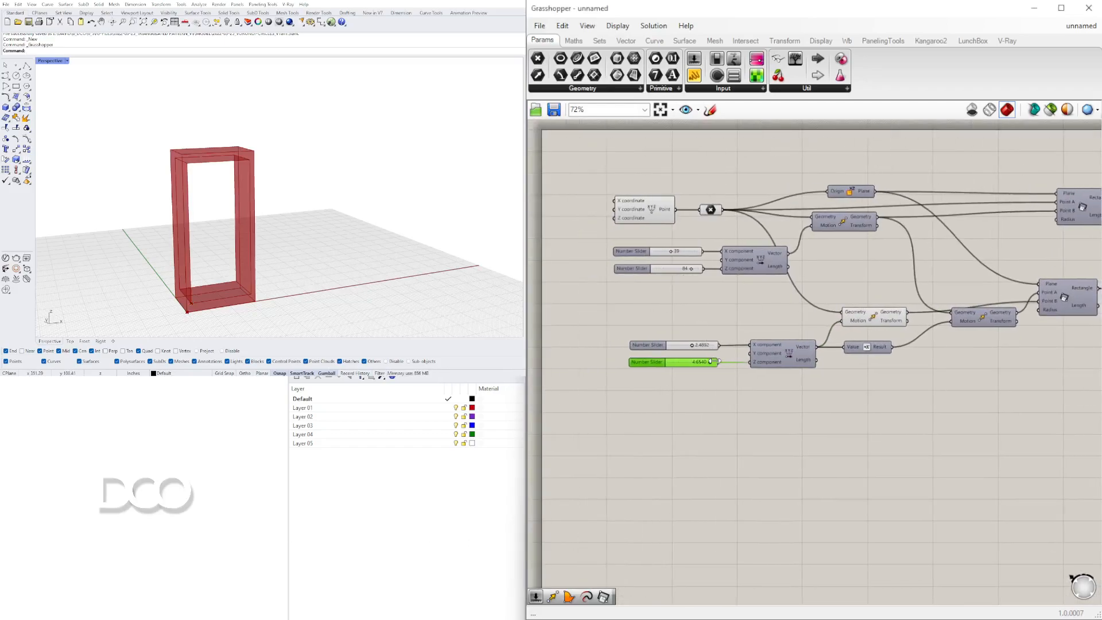
# Select the Move component driving the inset and orbit the viewport to inspect the frame.
pyautogui.scroll(2, 716, 362)
pyautogui.scroll(-2, 728, 369)
pyautogui.moveTo(969, 339); pyautogui.dragTo(755, 327, button='right')
pyautogui.click(675, 330)
pyautogui.keyDown('shift'); pyautogui.moveTo(237, 282); pyautogui.dragTo(221, 253, button='right'); pyautogui.keyUp('shift')
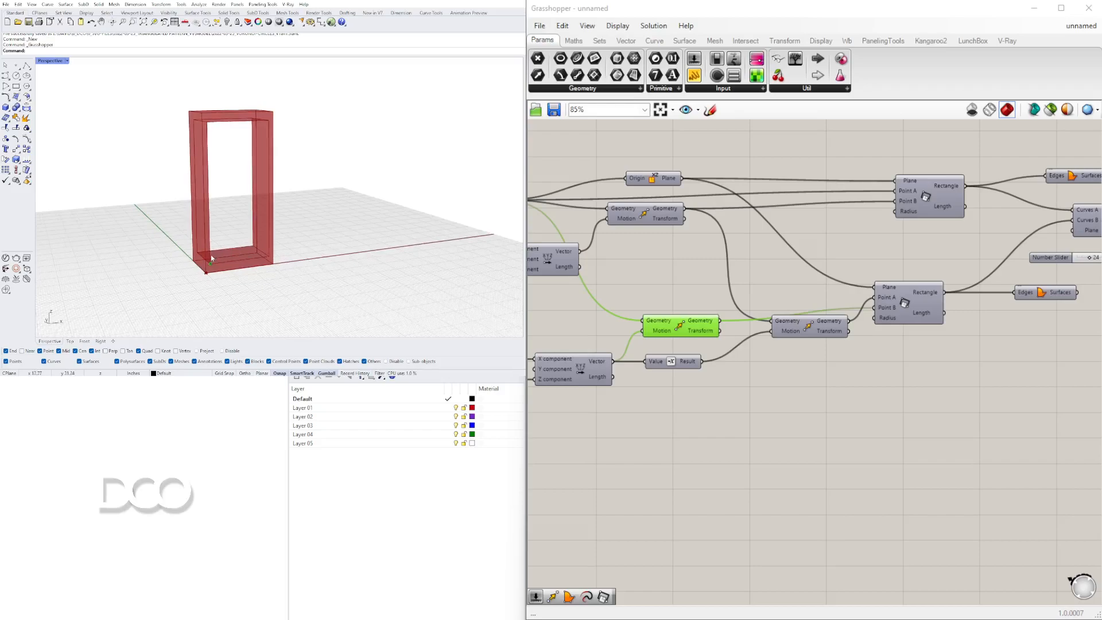
# Capture a snip of the frame in the viewport with the Snipping Tool.
pyautogui.scroll(5, 208, 260)
pyautogui.scroll(-3, 209, 265)
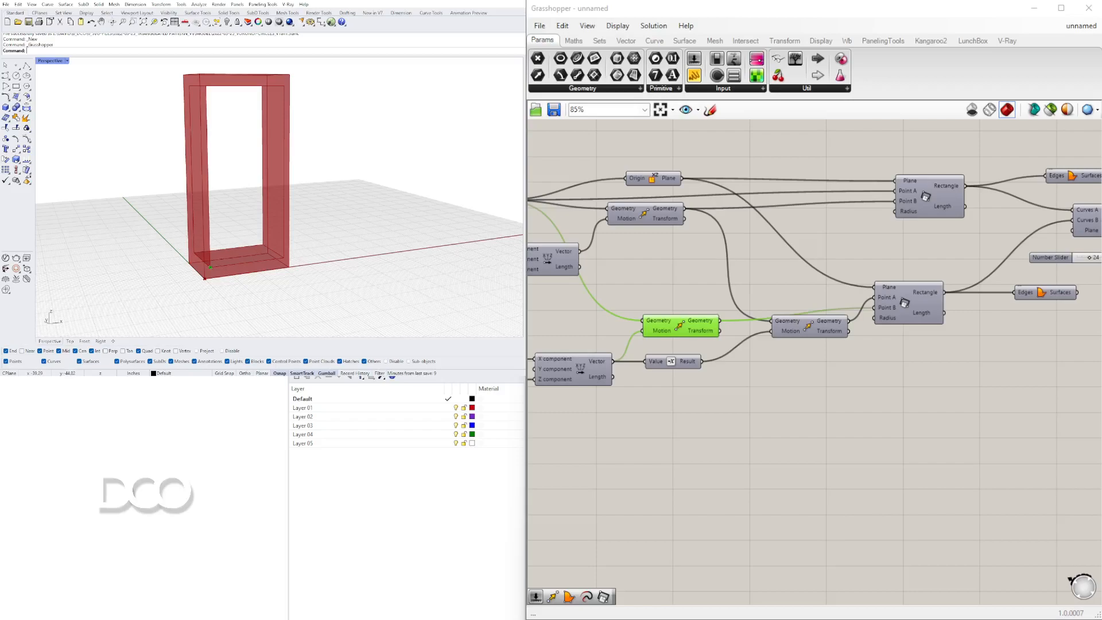
pyautogui.press('super')
pyautogui.click(192, 295)
pyautogui.press('super+shift+s')
pyautogui.moveTo(127, 64); pyautogui.dragTo(494, 320)
pyautogui.click(433, 617)
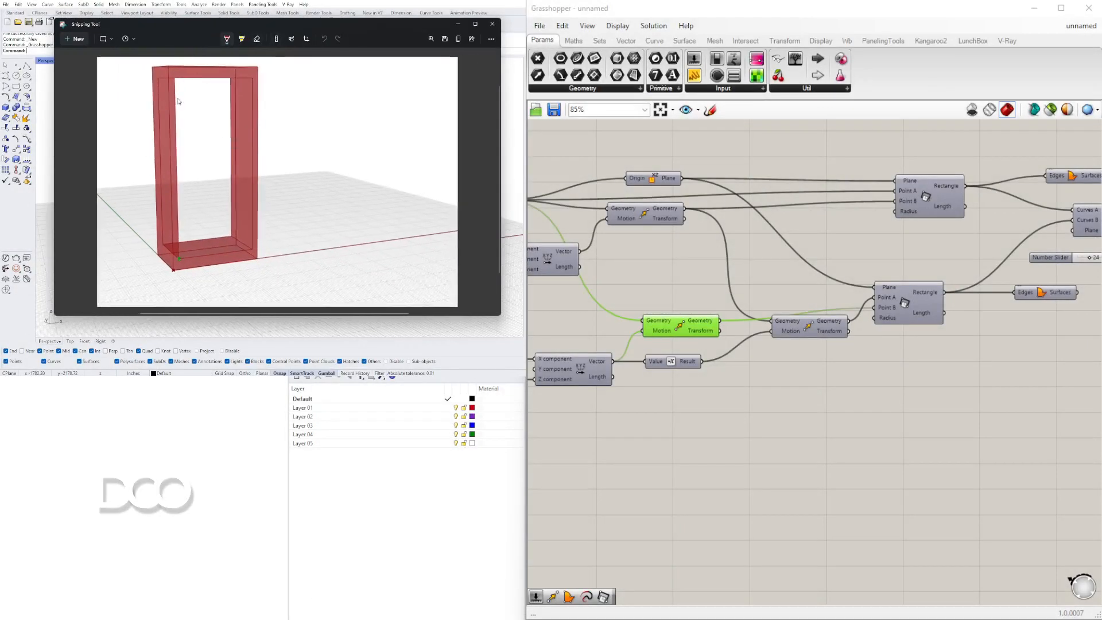
# Sketch shelf position marks along the frame's inner side on the snip, then close the snip.
pyautogui.moveTo(177, 130); pyautogui.dragTo(180, 216)
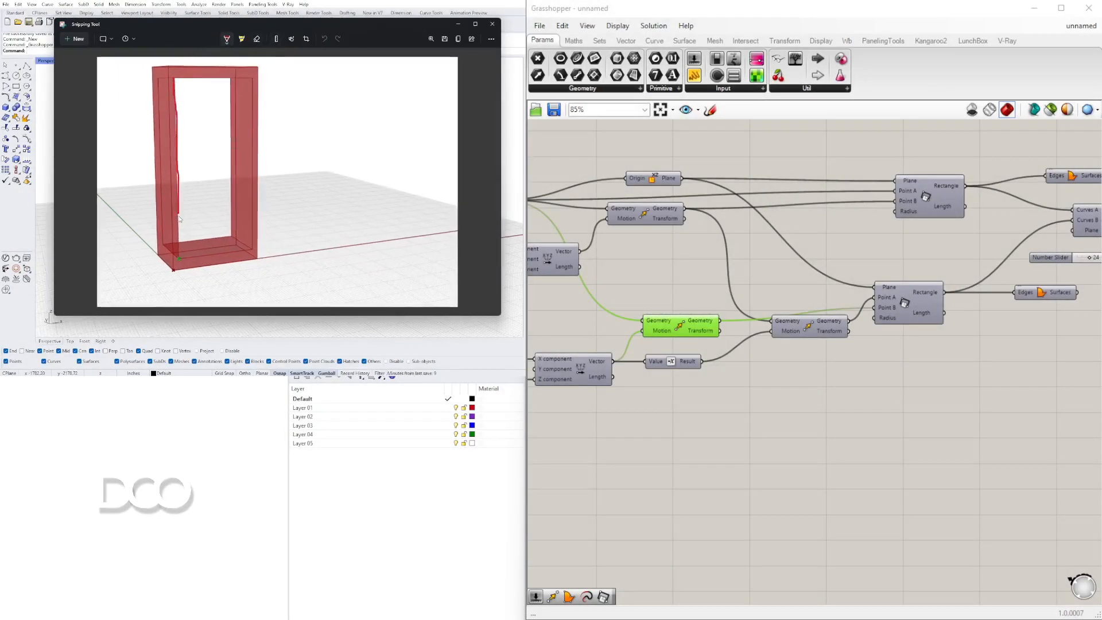
pyautogui.moveTo(179, 254); pyautogui.dragTo(180, 258)
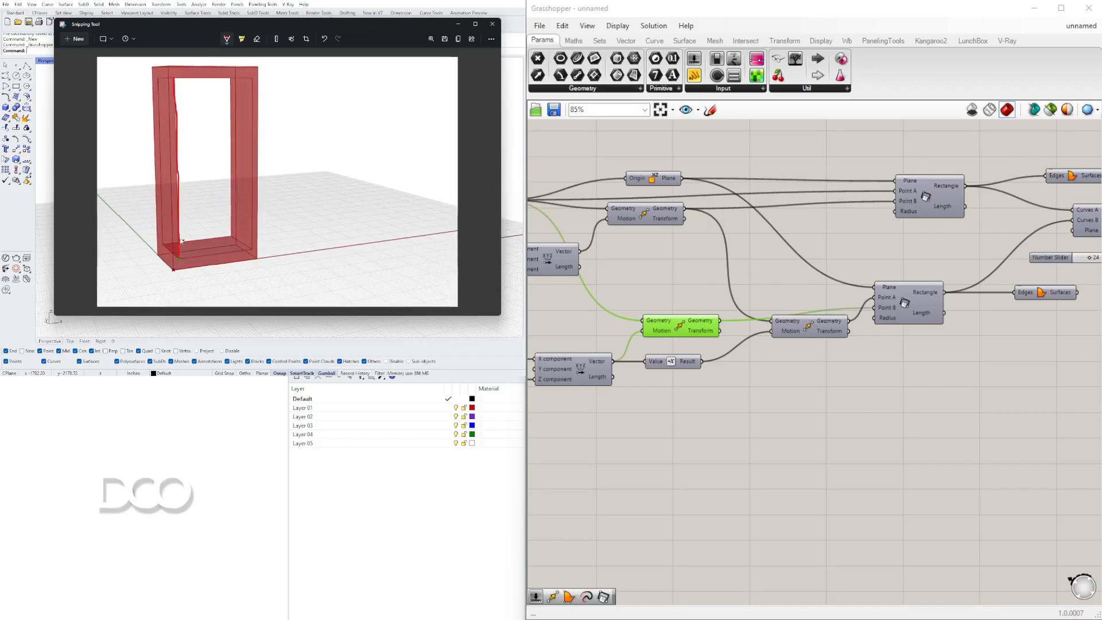
pyautogui.moveTo(179, 175); pyautogui.dragTo(190, 174)
pyautogui.moveTo(176, 125); pyautogui.dragTo(187, 124)
pyautogui.moveTo(170, 215); pyautogui.dragTo(187, 214)
pyautogui.moveTo(174, 92); pyautogui.dragTo(183, 93)
pyautogui.moveTo(177, 196); pyautogui.dragTo(182, 194)
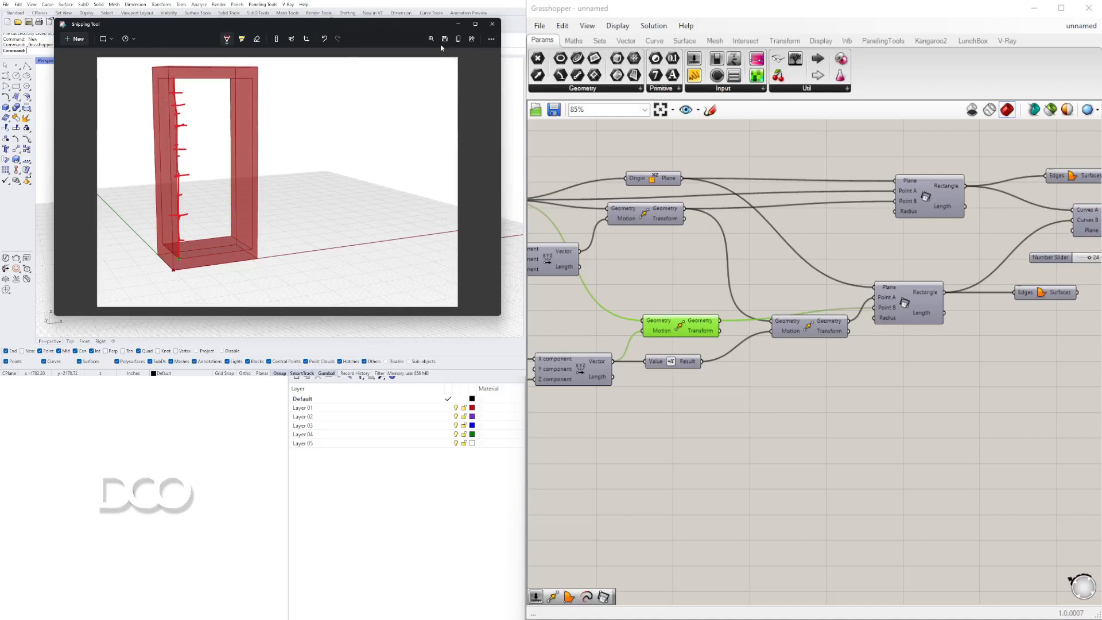
pyautogui.click(492, 24)
pyautogui.click(405, 24)
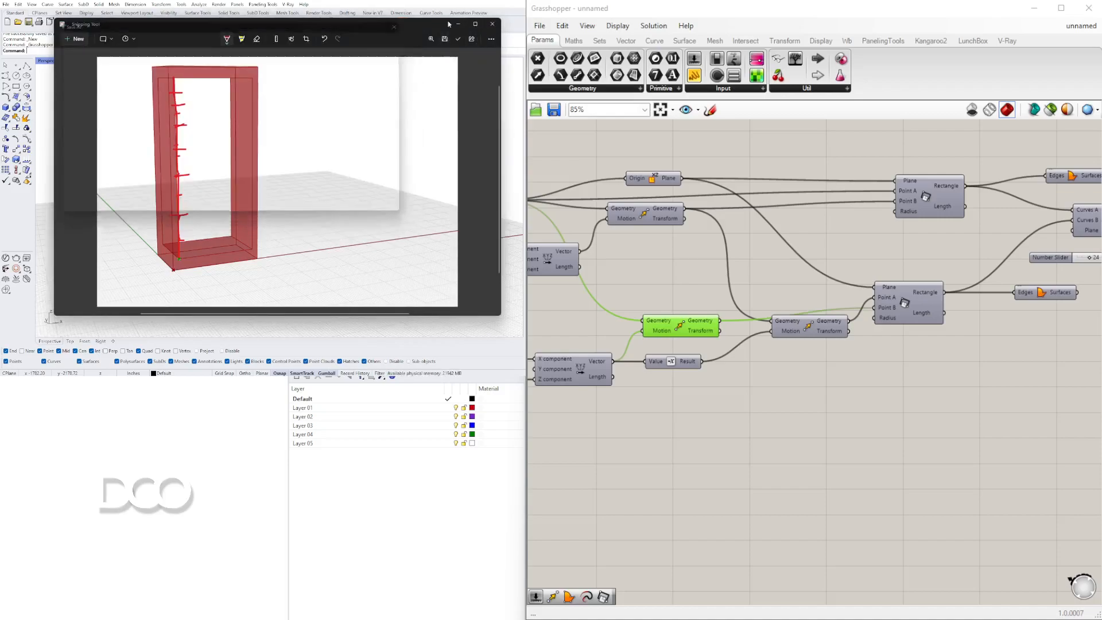
pyautogui.scroll(-2, 662, 324)
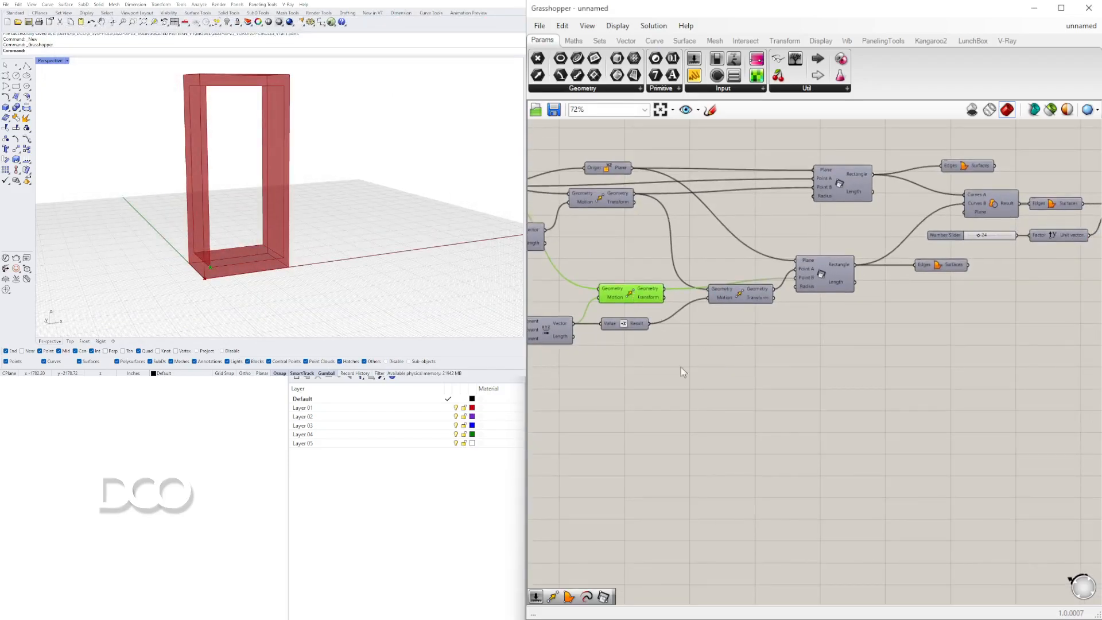
# Add a Move component and feed it the geometry output of the inset Move.
pyautogui.doubleClick(758, 469)
pyautogui.write('move')
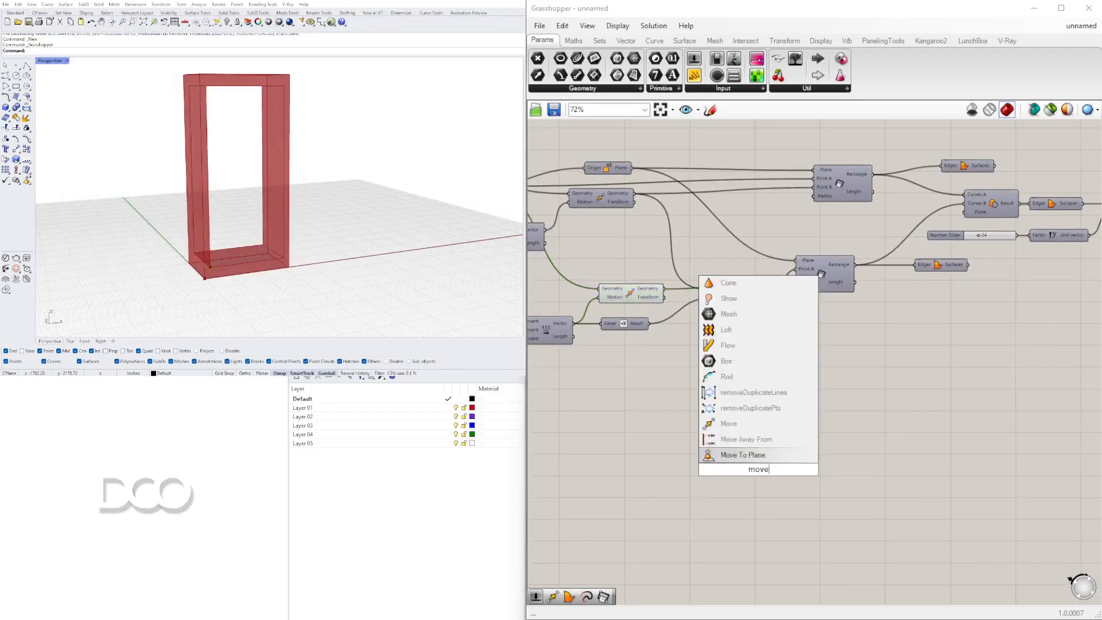
pyautogui.press('Return')
pyautogui.moveTo(746, 462); pyautogui.dragTo(789, 392)
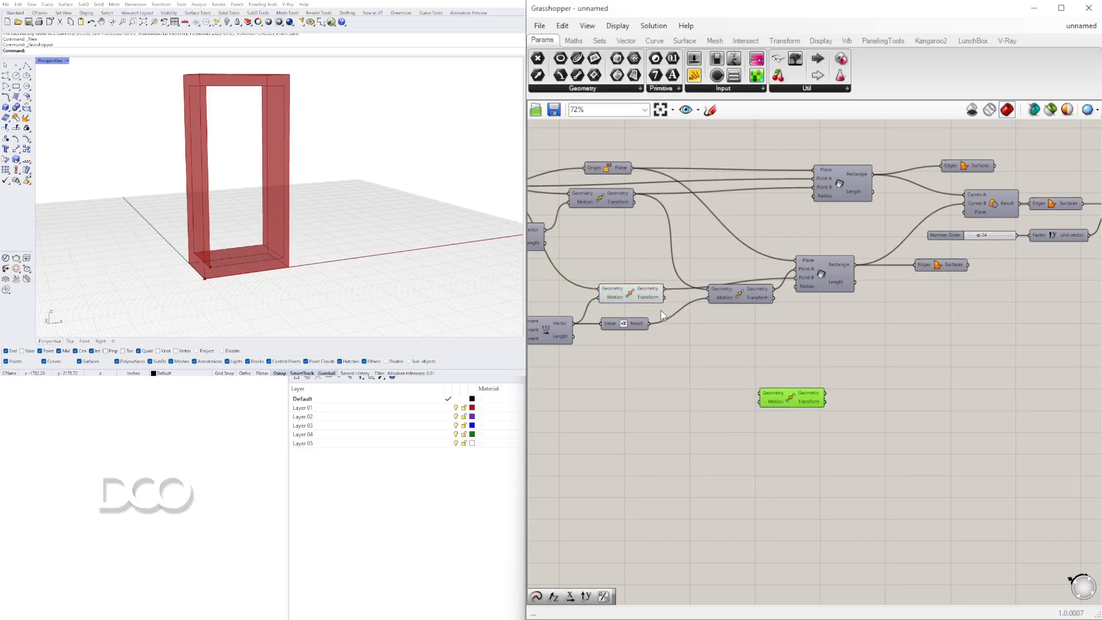
pyautogui.click(635, 297)
pyautogui.moveTo(664, 288); pyautogui.dragTo(799, 332)
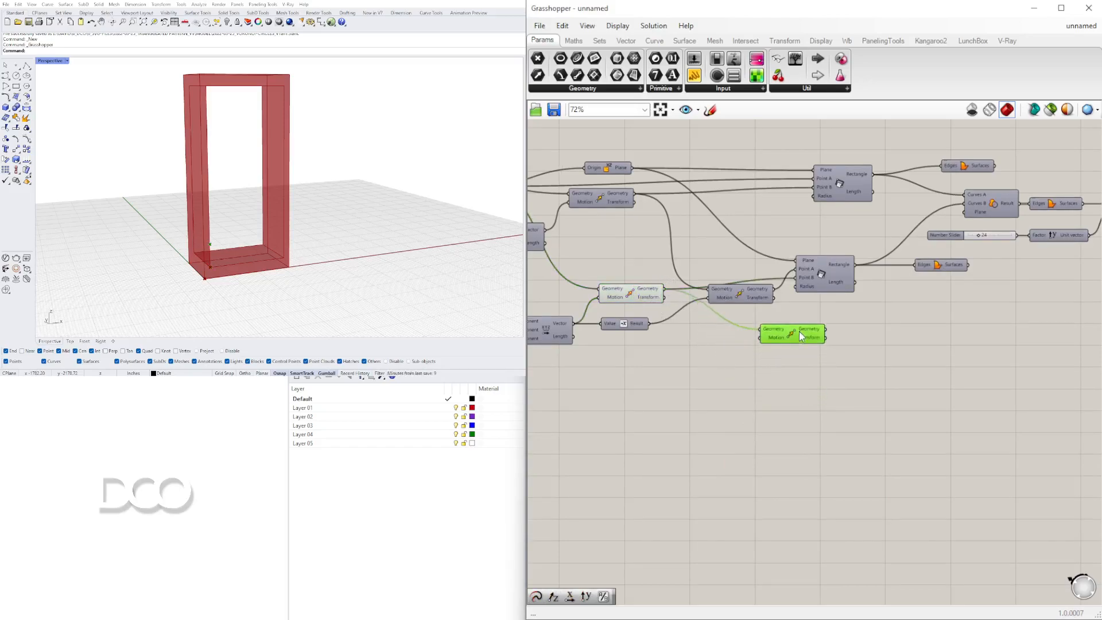
# Add a Unit Z vector component and connect it to the new Move's motion input.
pyautogui.doubleClick(678, 360)
pyautogui.write('unit')
pyautogui.press('Return')
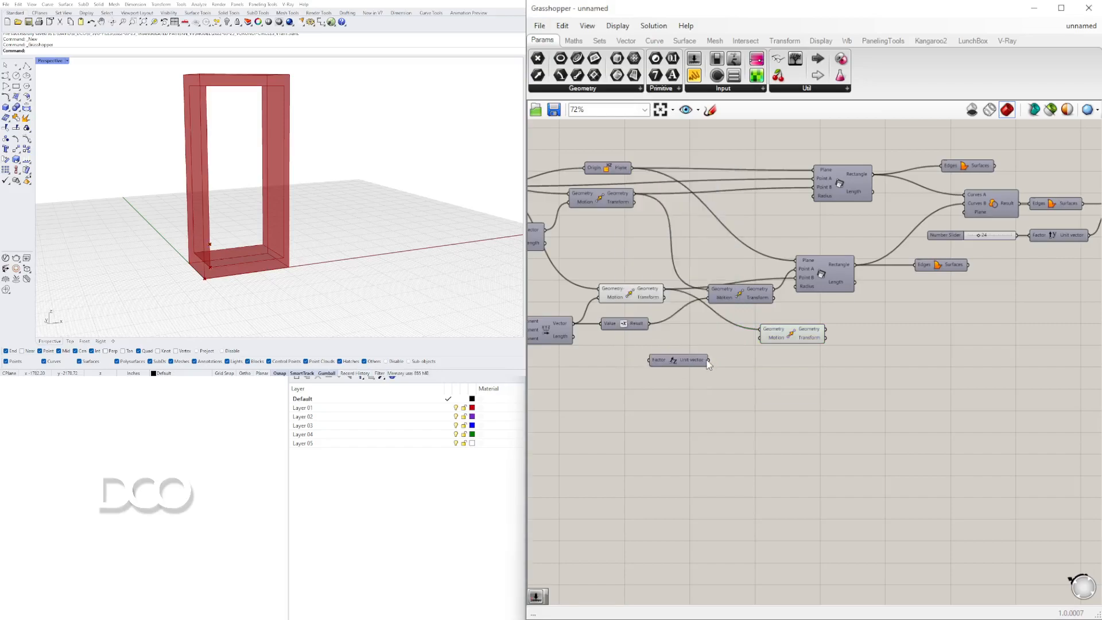
pyautogui.click(784, 336)
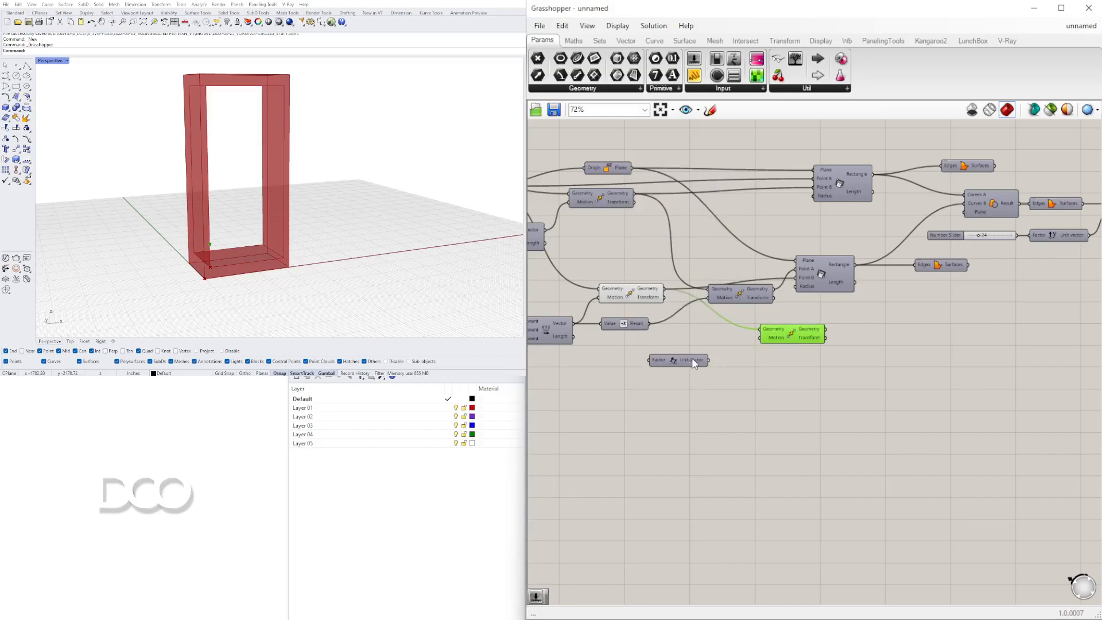
pyautogui.moveTo(709, 360); pyautogui.dragTo(762, 350)
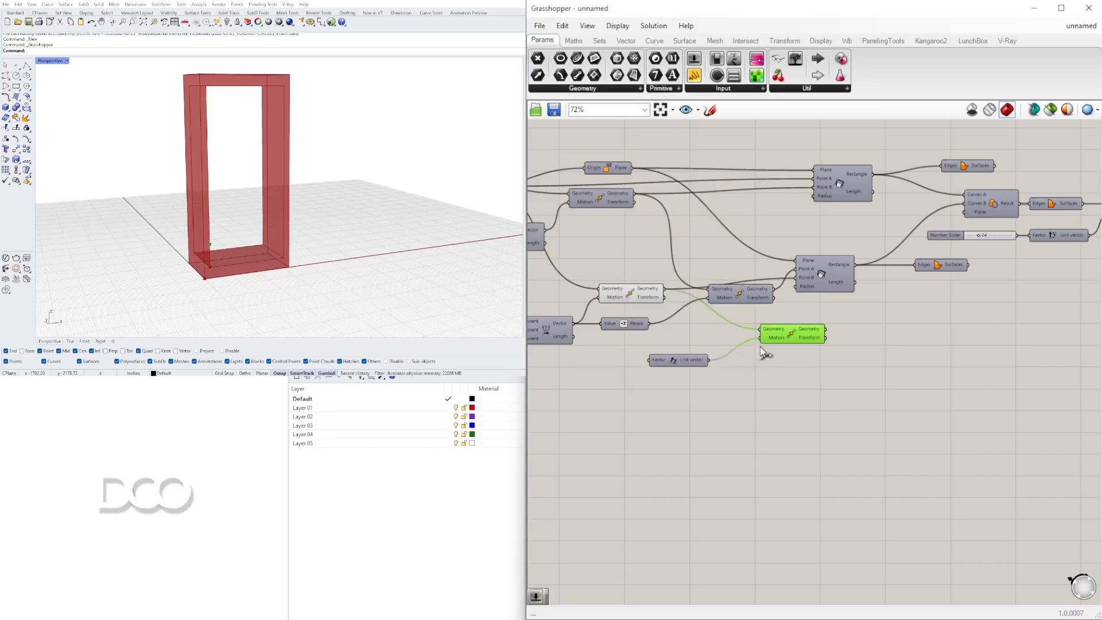
pyautogui.moveTo(690, 362); pyautogui.dragTo(719, 357)
pyautogui.moveTo(602, 371); pyautogui.dragTo(689, 371, button='right')
# Add a number slider set to 12 and connect it to the unit vector's factor.
pyautogui.doubleClick(689, 370)
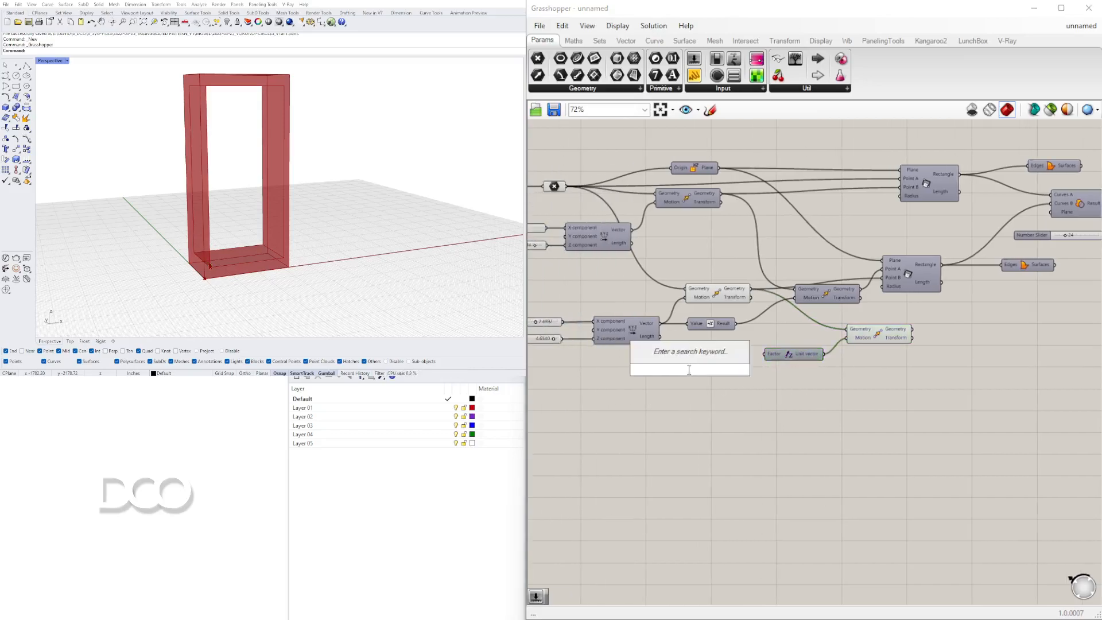
pyautogui.write('12')
pyautogui.press('Return')
pyautogui.moveTo(736, 370); pyautogui.dragTo(771, 369)
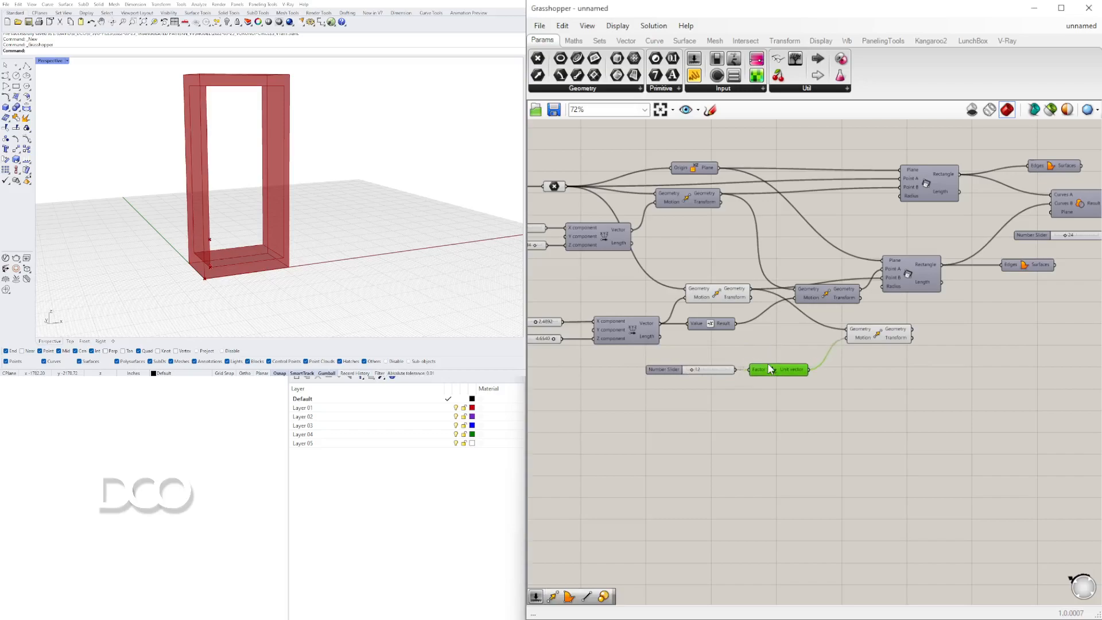
# Reposition the 12 slider and the Unit Z component to tidy the canvas layout.
pyautogui.scroll(4, 803, 378)
pyautogui.click(946, 295)
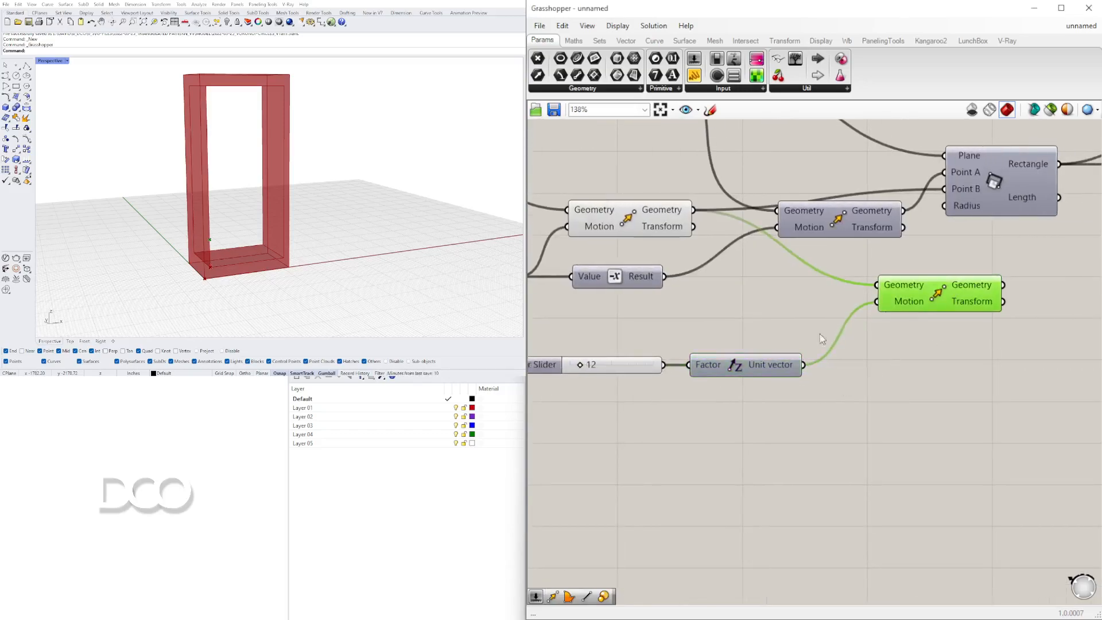
pyautogui.moveTo(623, 365); pyautogui.dragTo(769, 350, button='right')
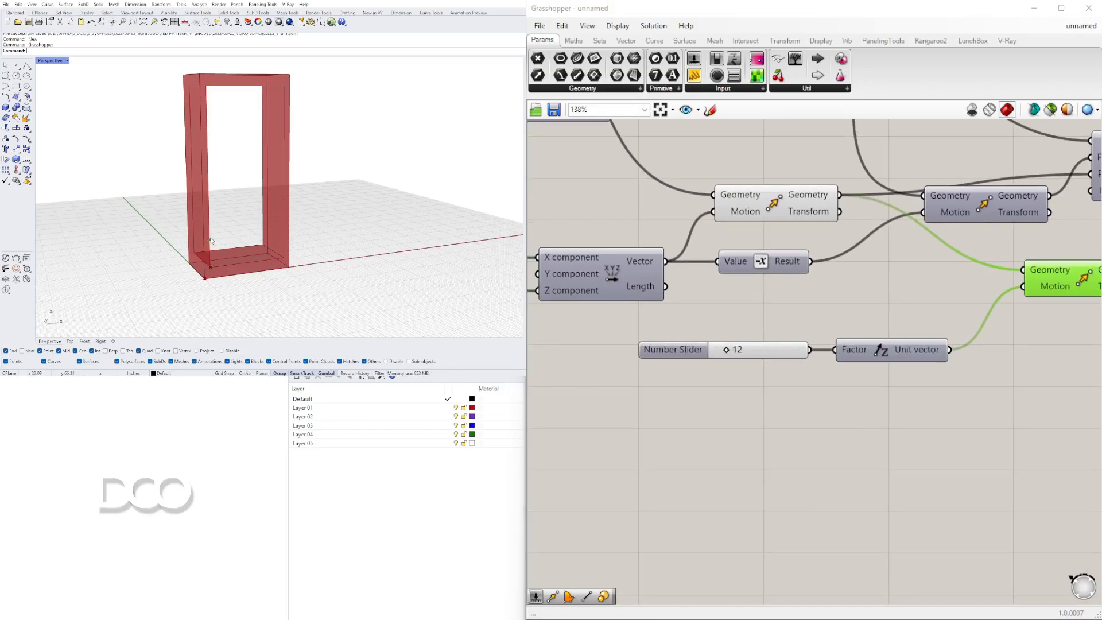
pyautogui.scroll(-2, 794, 355)
pyautogui.moveTo(794, 355); pyautogui.dragTo(740, 371, button='right')
pyautogui.moveTo(640, 382); pyautogui.dragTo(796, 386, button='right')
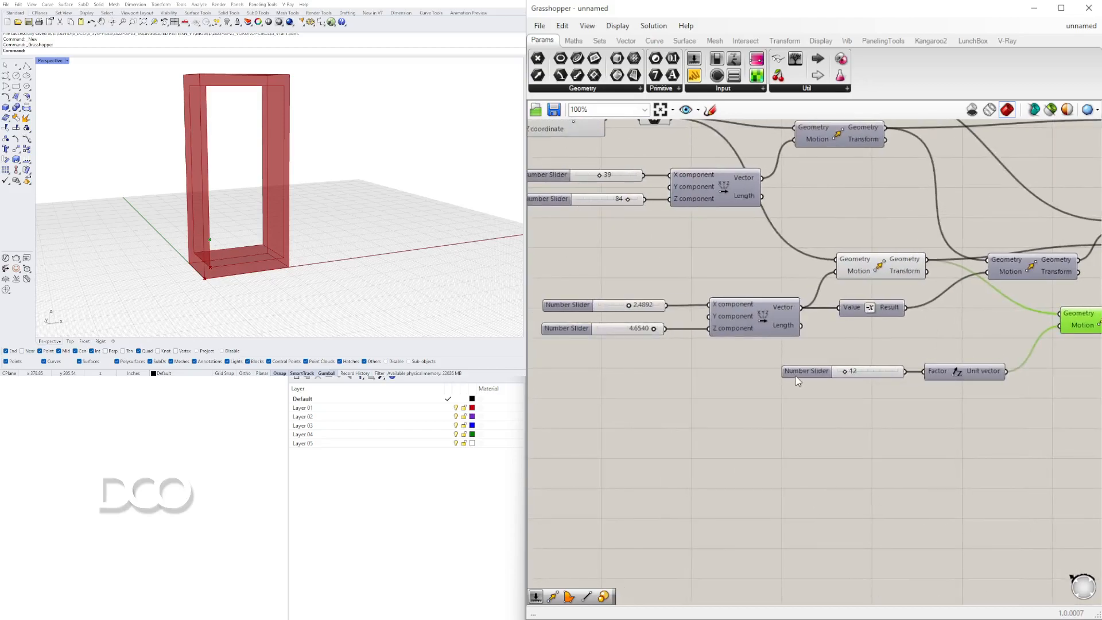
pyautogui.moveTo(796, 381); pyautogui.dragTo(617, 382)
# Add a Series component and feed the 12 slider into its Step input.
pyautogui.doubleClick(772, 424)
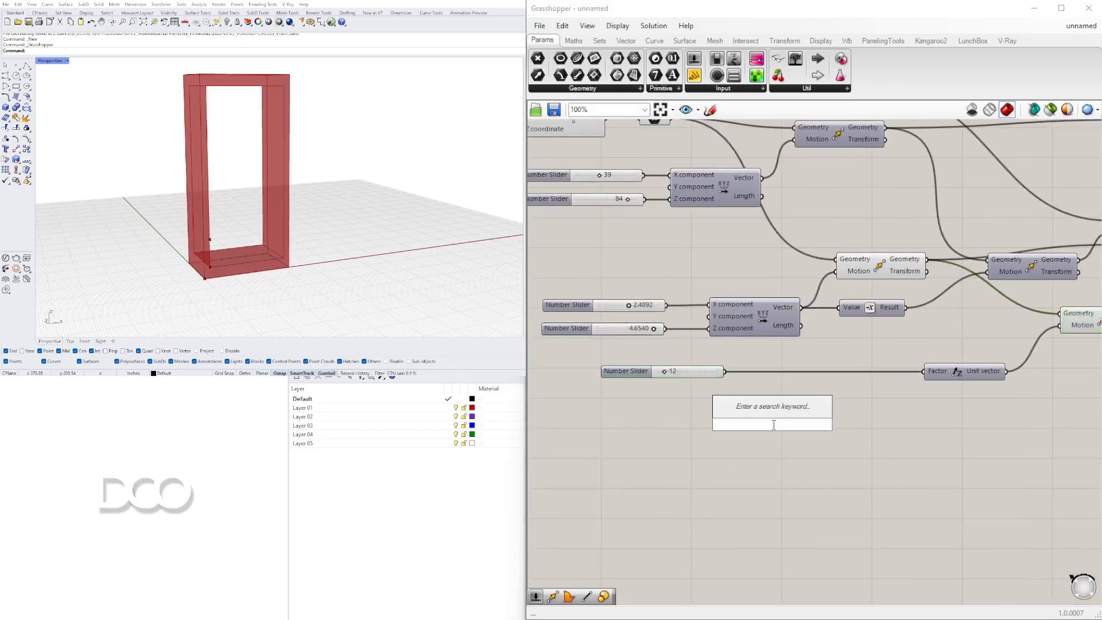
pyautogui.write('series')
pyautogui.press('Return')
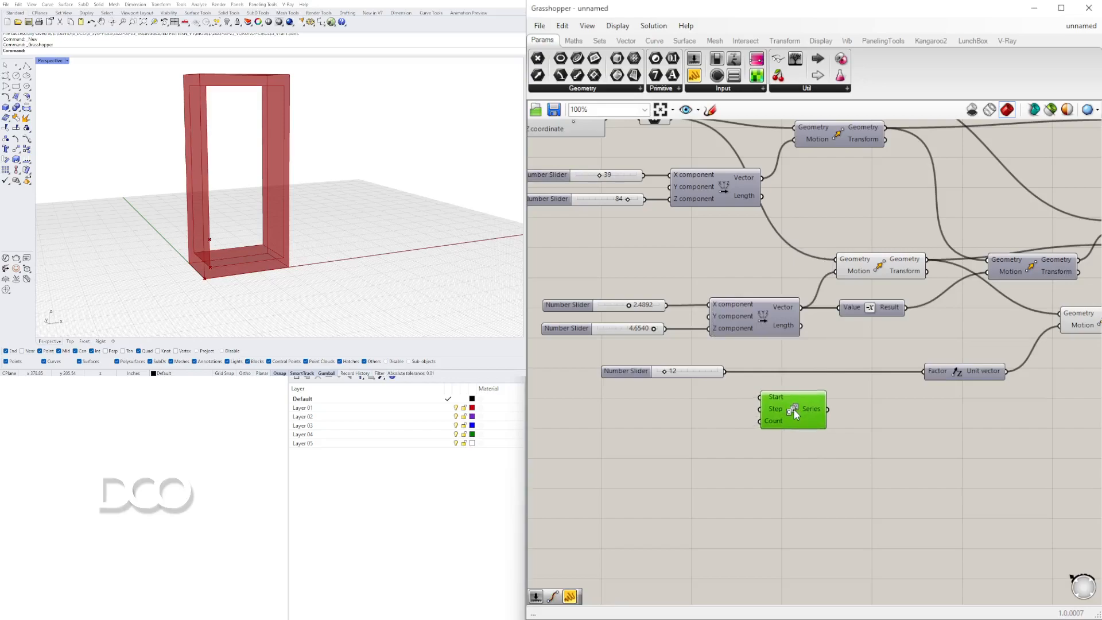
pyautogui.moveTo(724, 371); pyautogui.dragTo(765, 395)
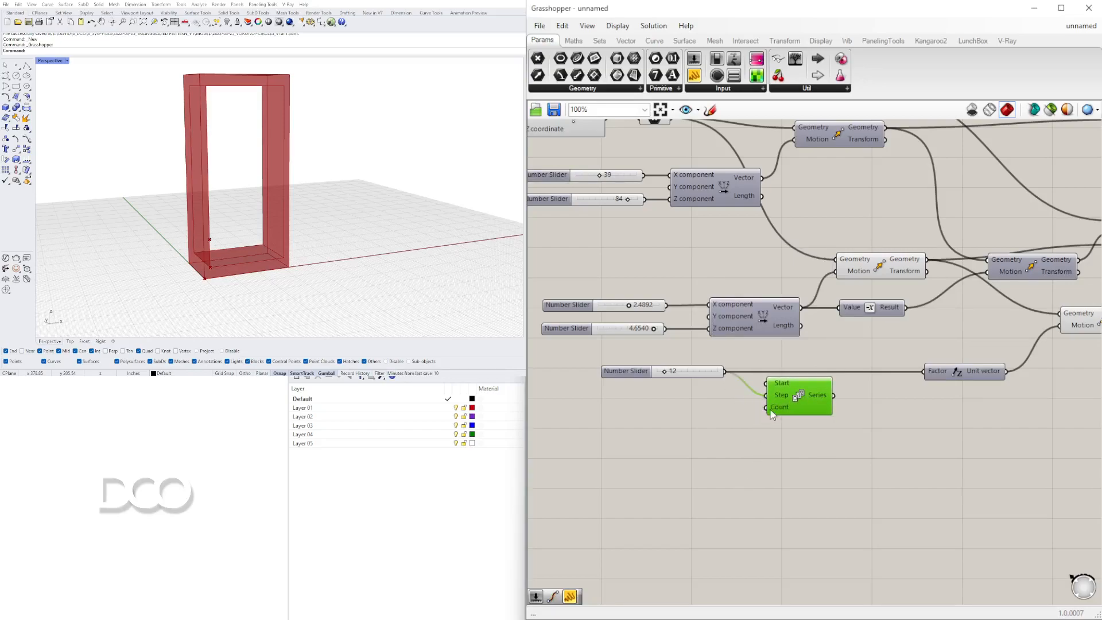
# Add a number slider set to 5 and connect it to the Series count.
pyautogui.doubleClick(697, 427)
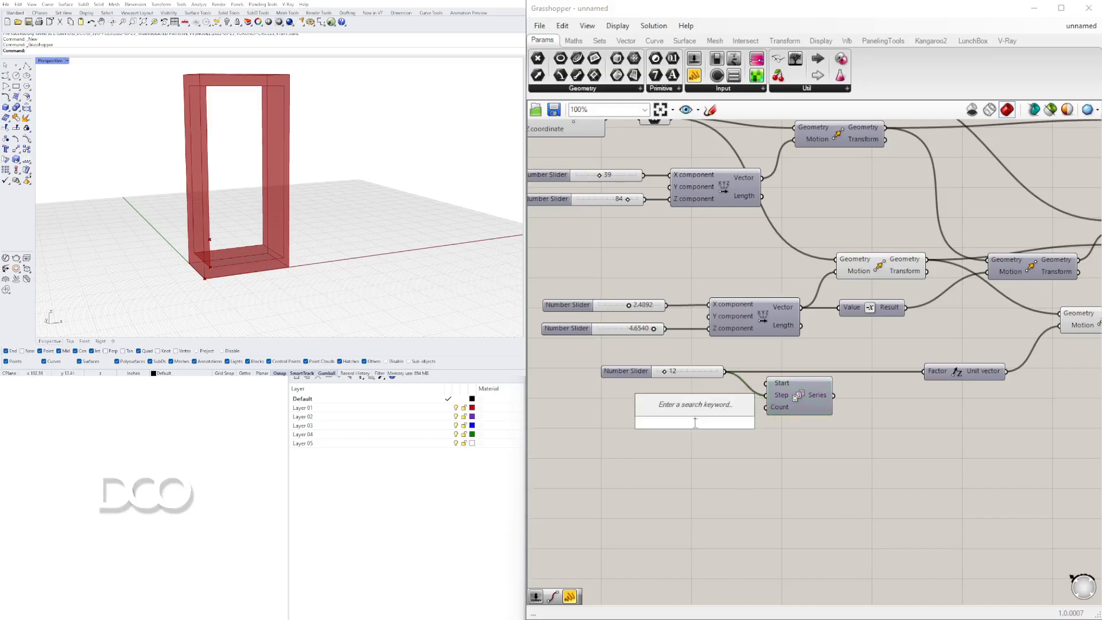
pyautogui.write('5')
pyautogui.press('Return')
pyautogui.moveTo(758, 423); pyautogui.dragTo(766, 407)
pyautogui.moveTo(669, 427); pyautogui.dragTo(658, 424)
# Connect the Series output to the unit vector's factor and select the new Move component.
pyautogui.moveTo(834, 396); pyautogui.dragTo(926, 374)
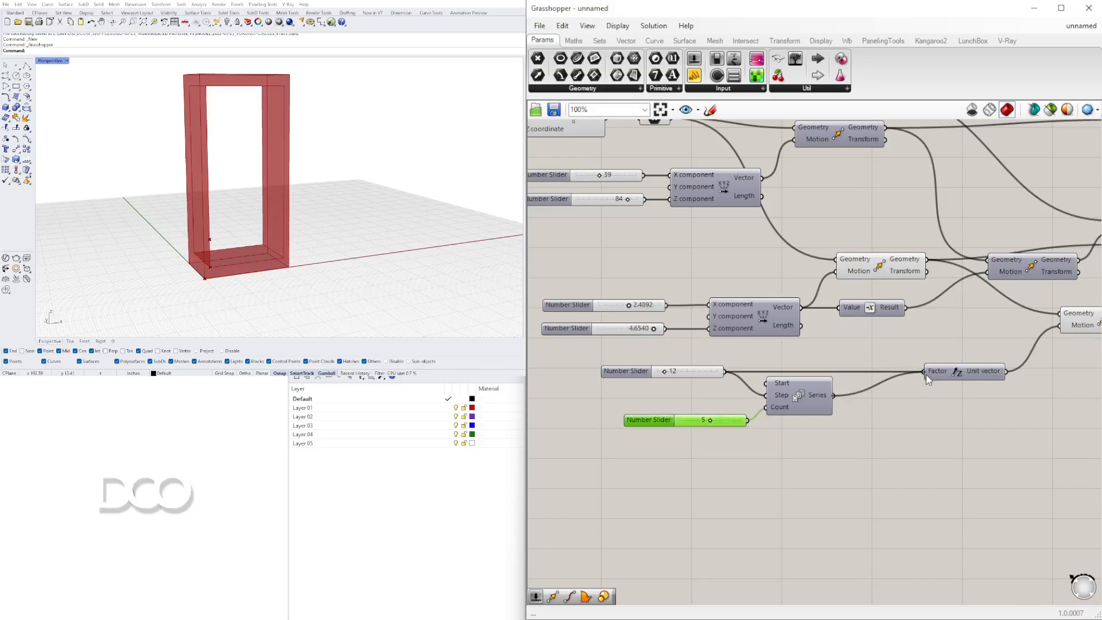
pyautogui.scroll(-2, 989, 376)
pyautogui.click(976, 340)
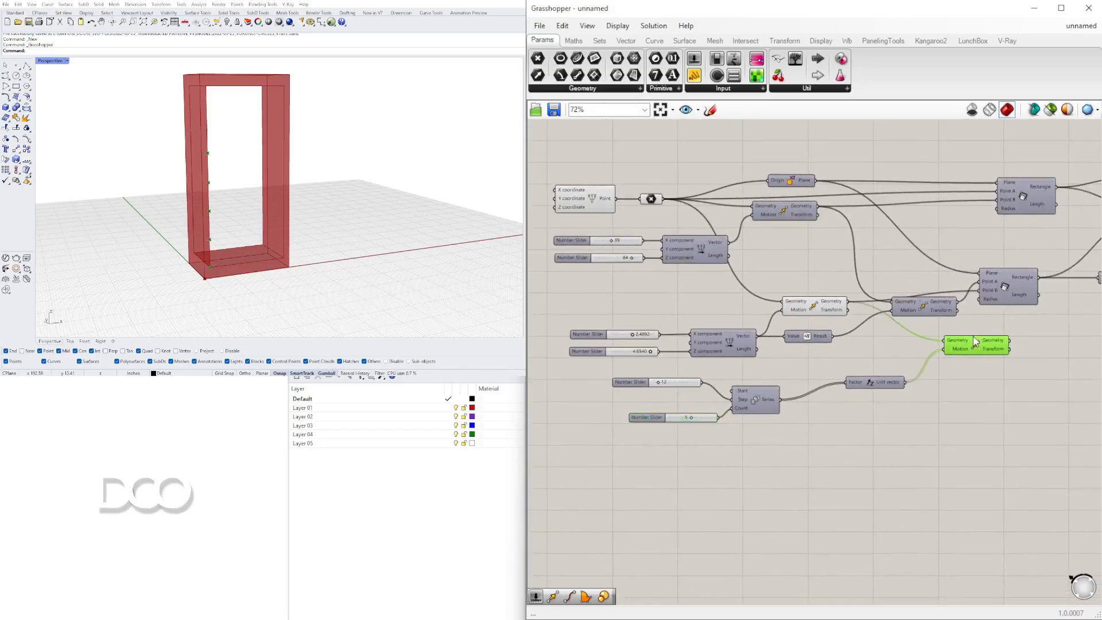
# Set the Series count slider to 7.
pyautogui.scroll(5, 689, 421)
pyautogui.moveTo(696, 412); pyautogui.dragTo(728, 414)
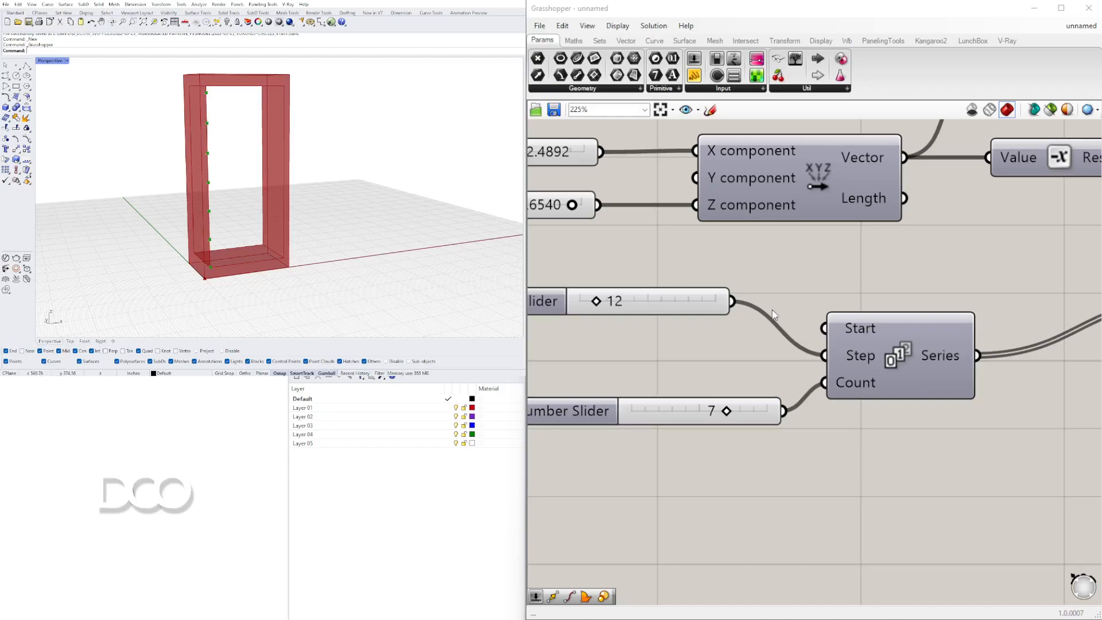
# Set the step slider to 11 and rearrange the step and count sliders beside the Series.
pyautogui.scroll(-2, 780, 319)
pyautogui.scroll(1, 757, 331)
pyautogui.moveTo(609, 296); pyautogui.dragTo(727, 329)
pyautogui.scroll(3, 672, 329)
pyautogui.scroll(-3, 727, 329)
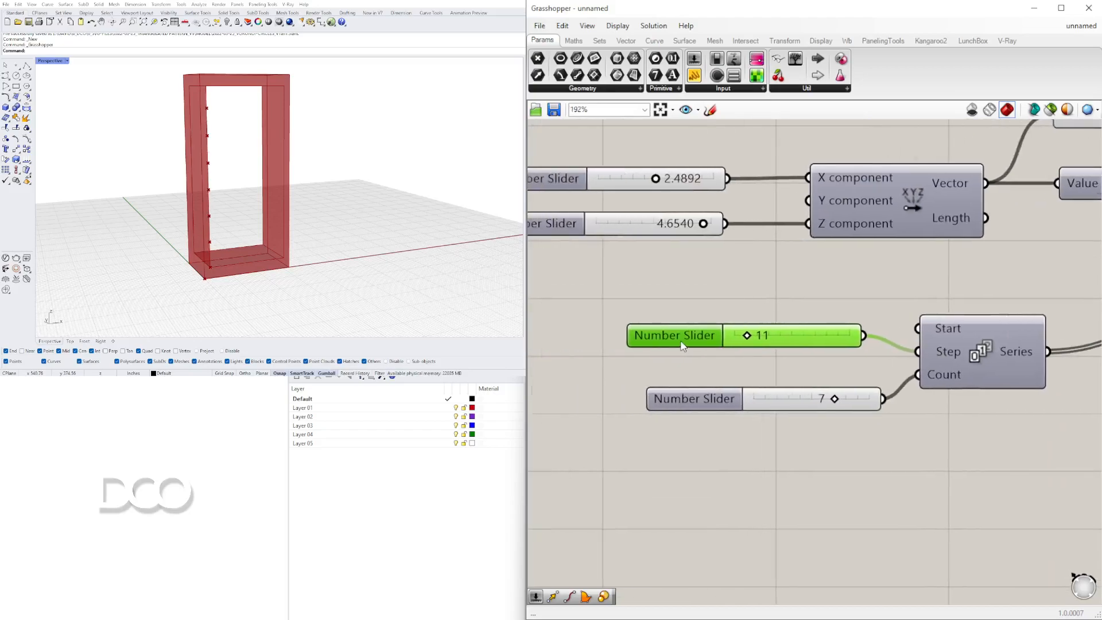
pyautogui.click(666, 402)
pyautogui.moveTo(666, 407); pyautogui.dragTo(634, 409)
pyautogui.moveTo(732, 338); pyautogui.dragTo(667, 354)
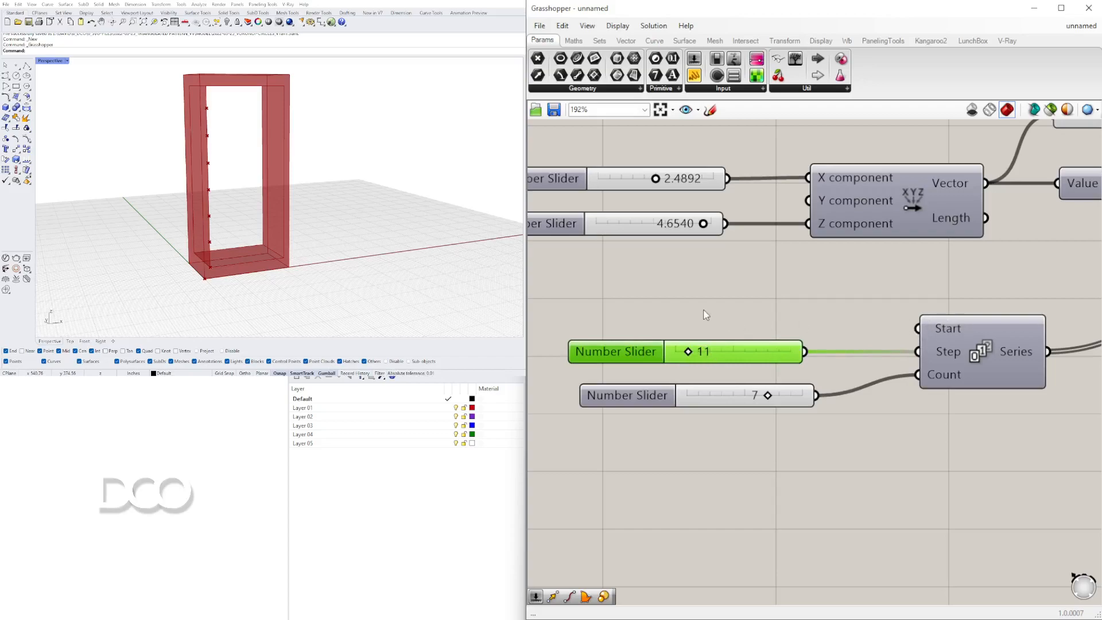
# Add a number slider set to 24 and connect it to the Series start input.
pyautogui.doubleClick(670, 308)
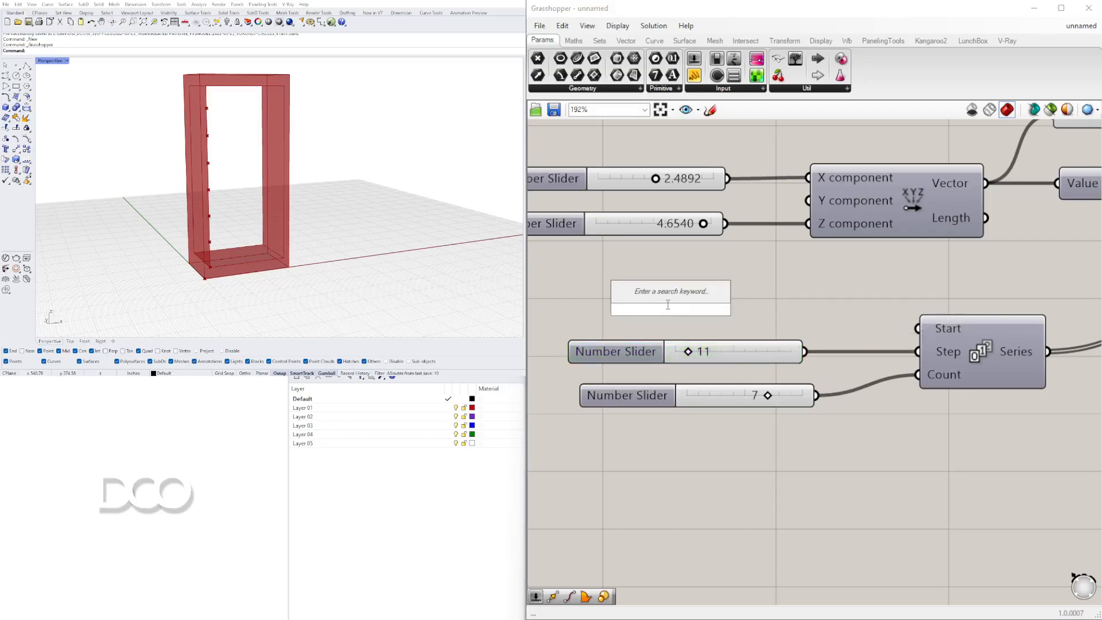
pyautogui.write('24')
pyautogui.press('Return')
pyautogui.moveTo(790, 310); pyautogui.dragTo(917, 328)
# Set the step slider to 8 and the start slider to 11.
pyautogui.scroll(3, 688, 345)
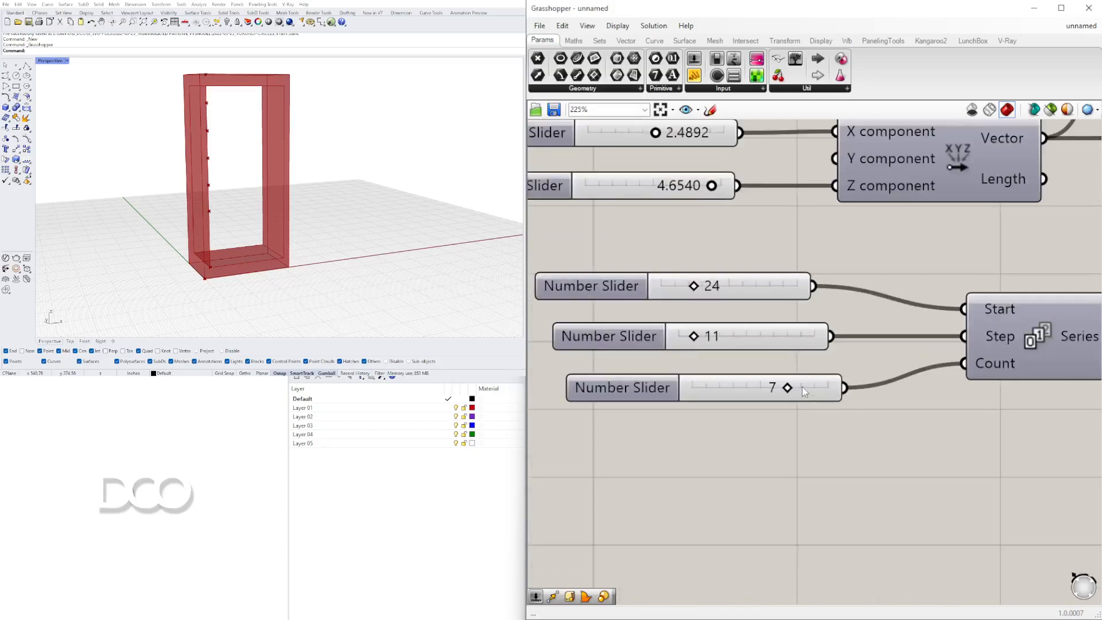
pyautogui.scroll(3, 685, 340)
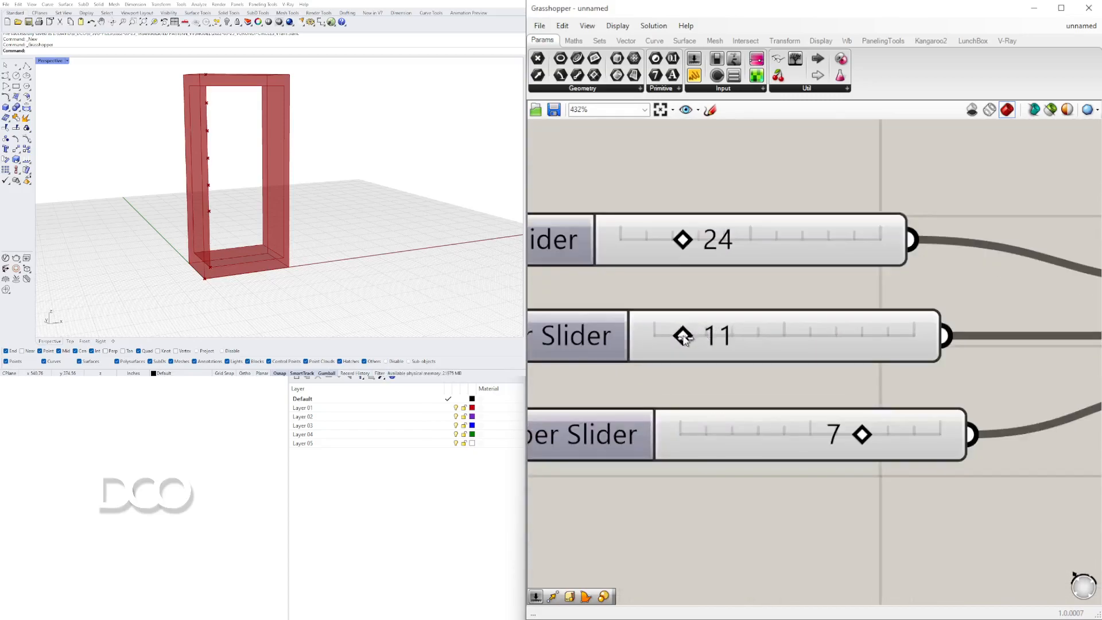
pyautogui.moveTo(683, 336); pyautogui.dragTo(679, 339)
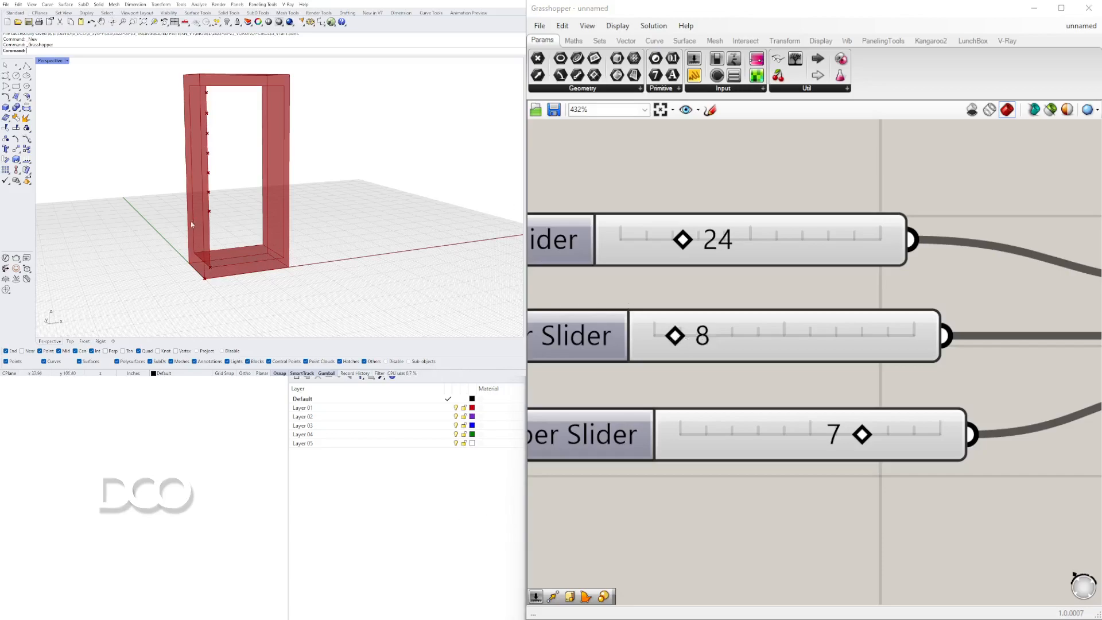
pyautogui.moveTo(676, 240); pyautogui.dragTo(643, 241)
# Set the frame height slider feeding the Z component to 100.
pyautogui.scroll(-8, 898, 301)
pyautogui.moveTo(799, 365); pyautogui.dragTo(798, 467, button='right')
pyautogui.moveTo(785, 314); pyautogui.dragTo(775, 461, button='right')
pyautogui.scroll(5, 789, 376)
pyautogui.moveTo(790, 371); pyautogui.dragTo(821, 372)
pyautogui.scroll(-1, 845, 486)
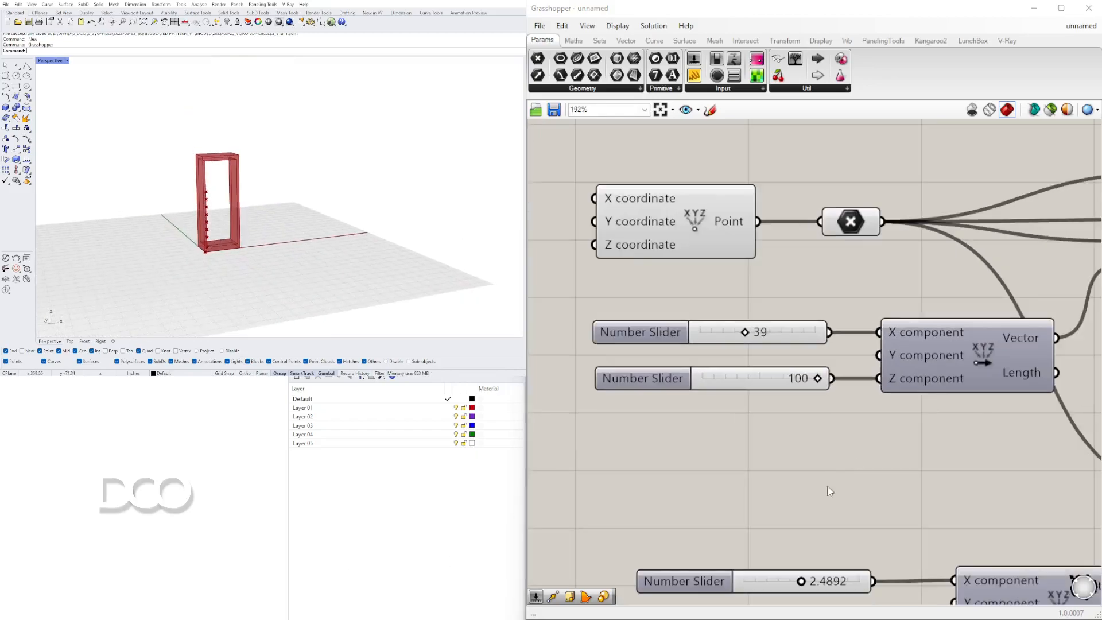
# Set the Series count slider to 10.
pyautogui.moveTo(771, 514); pyautogui.dragTo(805, 321, button='right')
pyautogui.moveTo(844, 415); pyautogui.dragTo(654, 212, button='right')
pyautogui.scroll(-1, 716, 319)
pyautogui.moveTo(709, 328); pyautogui.dragTo(716, 355, button='right')
pyautogui.scroll(3, 725, 412)
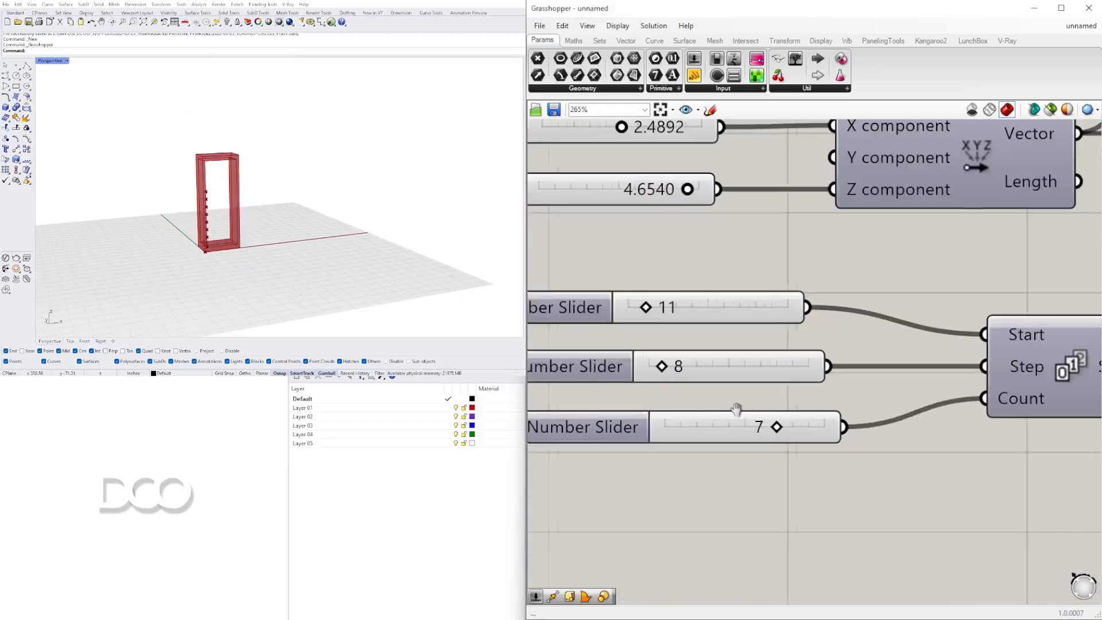
pyautogui.moveTo(725, 416); pyautogui.dragTo(773, 378, button='right')
pyautogui.moveTo(826, 388); pyautogui.dragTo(878, 388)
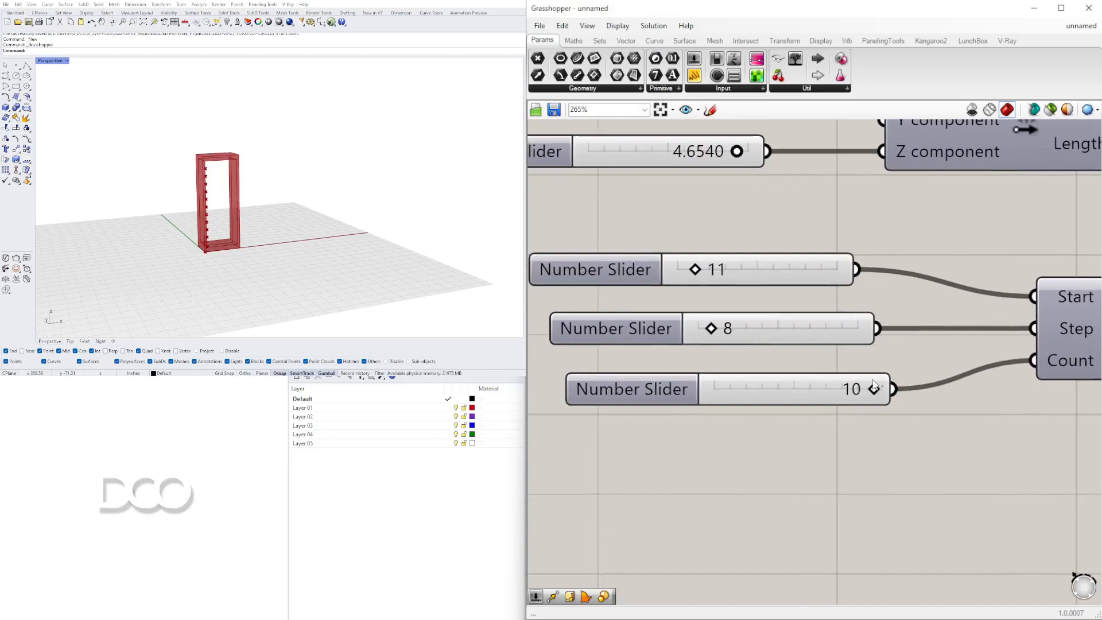
# Set the Series step slider to 6.
pyautogui.scroll(4, 713, 329)
pyautogui.moveTo(706, 327); pyautogui.dragTo(698, 327)
pyautogui.click(748, 332)
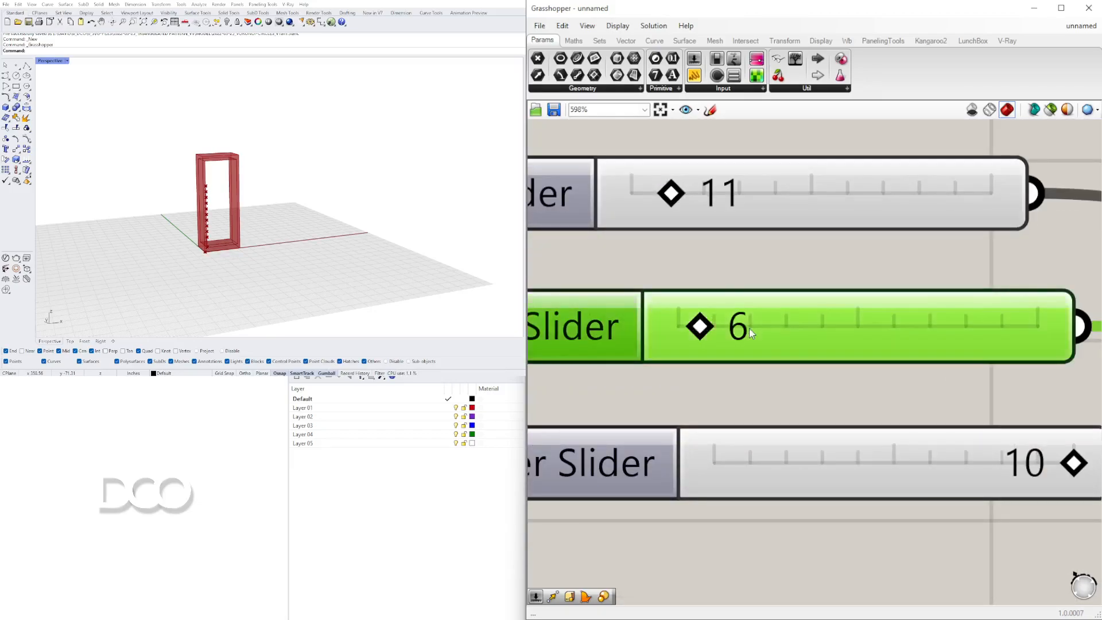
# Set the Series start slider to 12.
pyautogui.moveTo(669, 229); pyautogui.dragTo(724, 260, button='right')
pyautogui.moveTo(823, 366); pyautogui.dragTo(650, 282, button='right')
pyautogui.scroll(-4, 646, 258)
pyautogui.moveTo(639, 236); pyautogui.dragTo(789, 379, button='right')
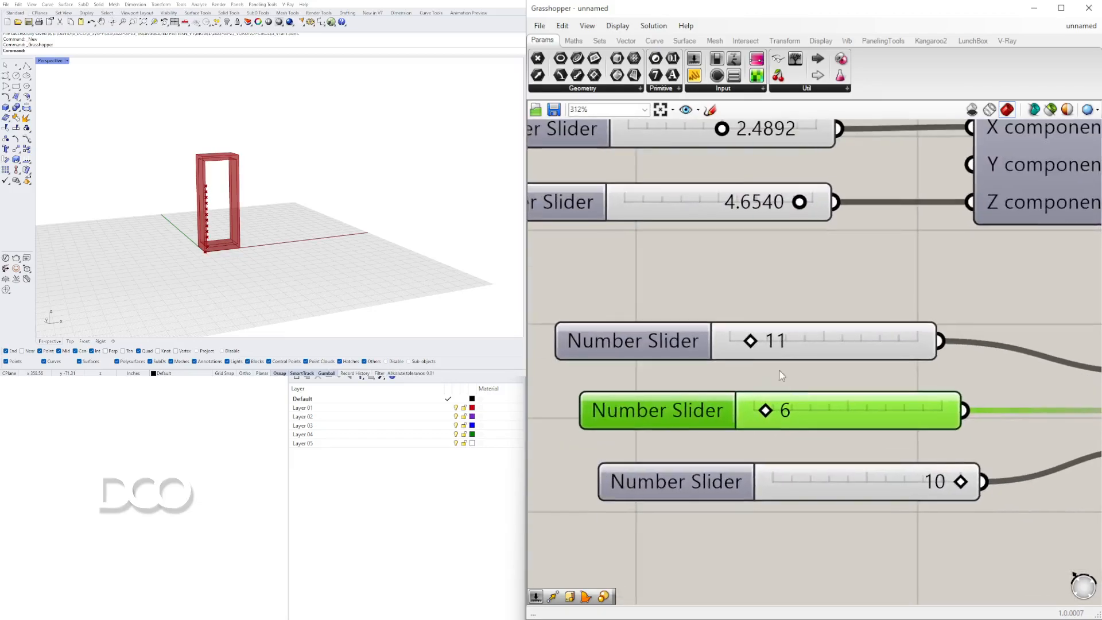
pyautogui.scroll(2, 747, 350)
pyautogui.moveTo(756, 338); pyautogui.dragTo(785, 340)
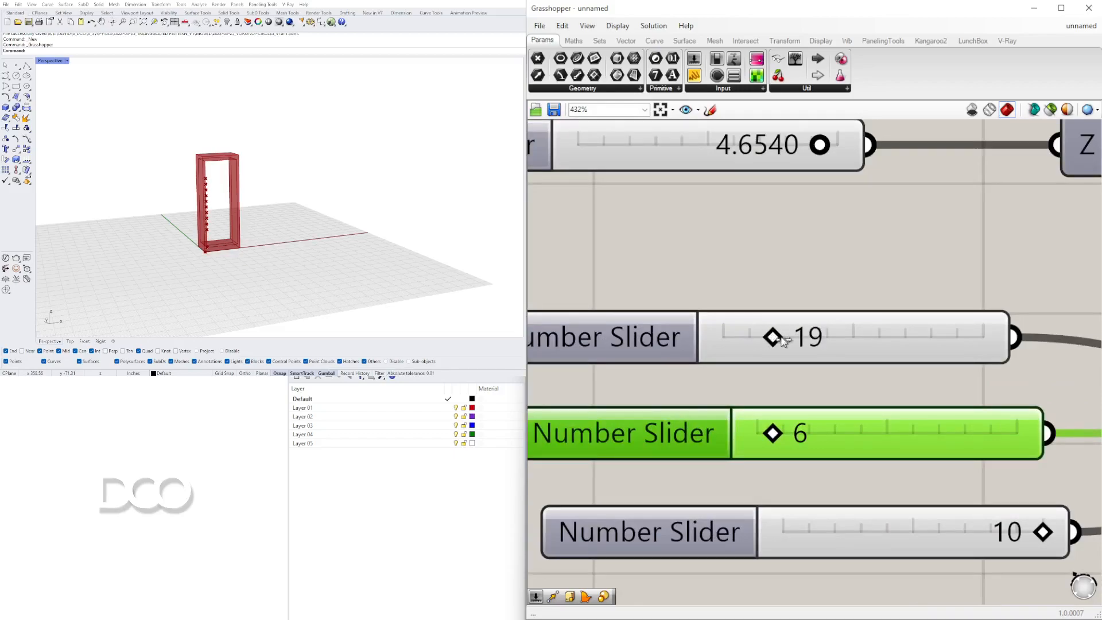
pyautogui.doubleClick(784, 340)
pyautogui.write('12')
pyautogui.press('Return')
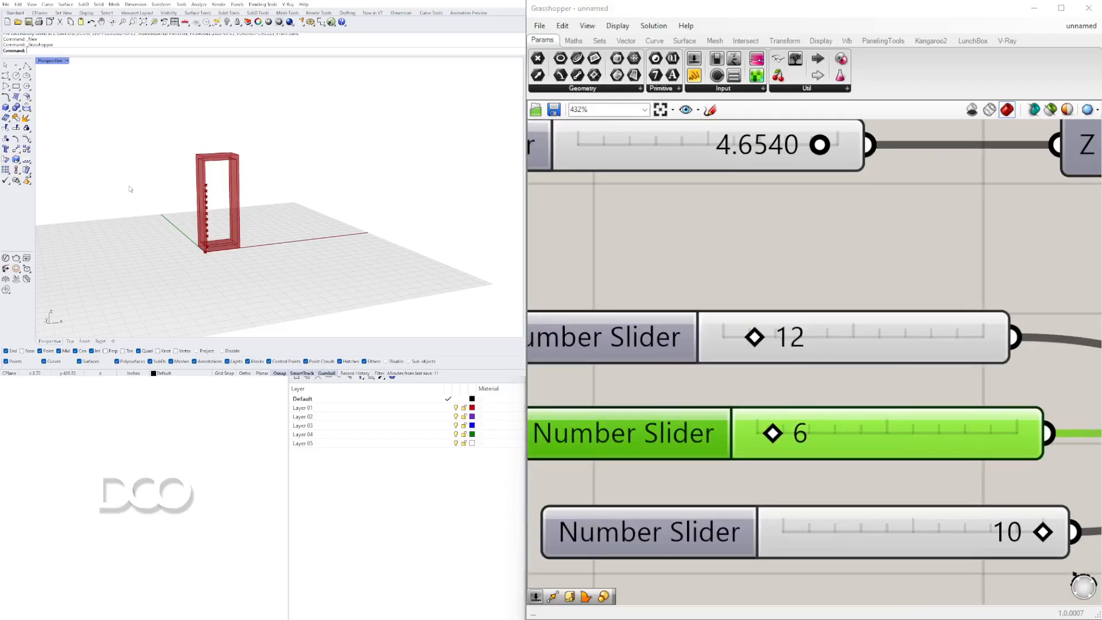
# Set the Series count slider's maximum to 20 and adjust its value.
pyautogui.scroll(5, 130, 185)
pyautogui.scroll(-3, 130, 186)
pyautogui.scroll(-3, 868, 478)
pyautogui.scroll(2, 869, 478)
pyautogui.moveTo(560, 393); pyautogui.dragTo(722, 420, button='right')
pyautogui.doubleClick(722, 420)
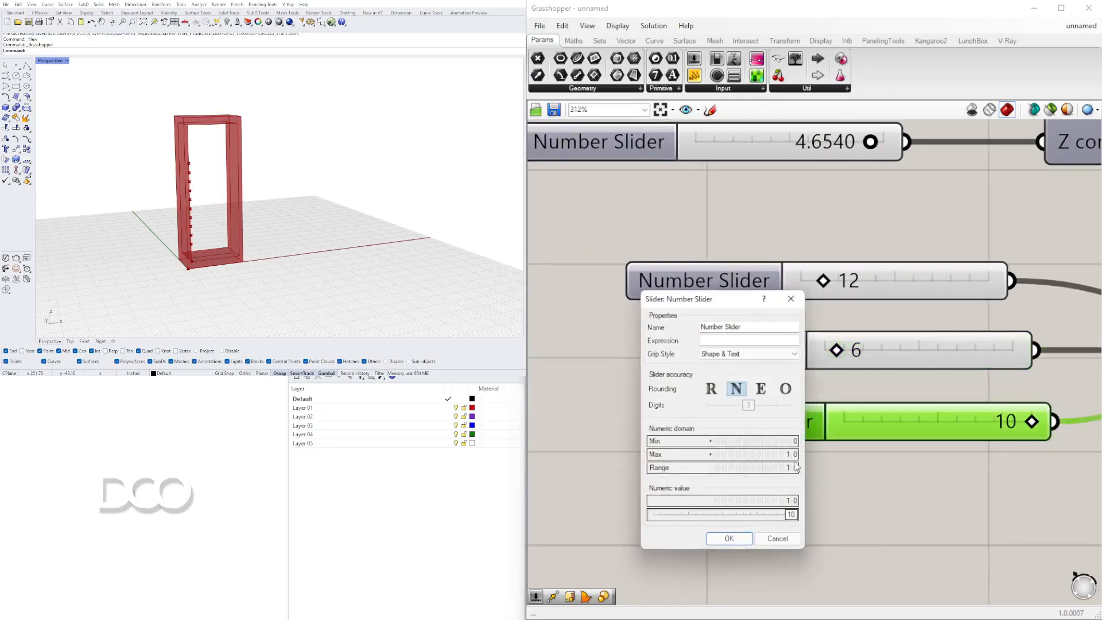
pyautogui.doubleClick(759, 454)
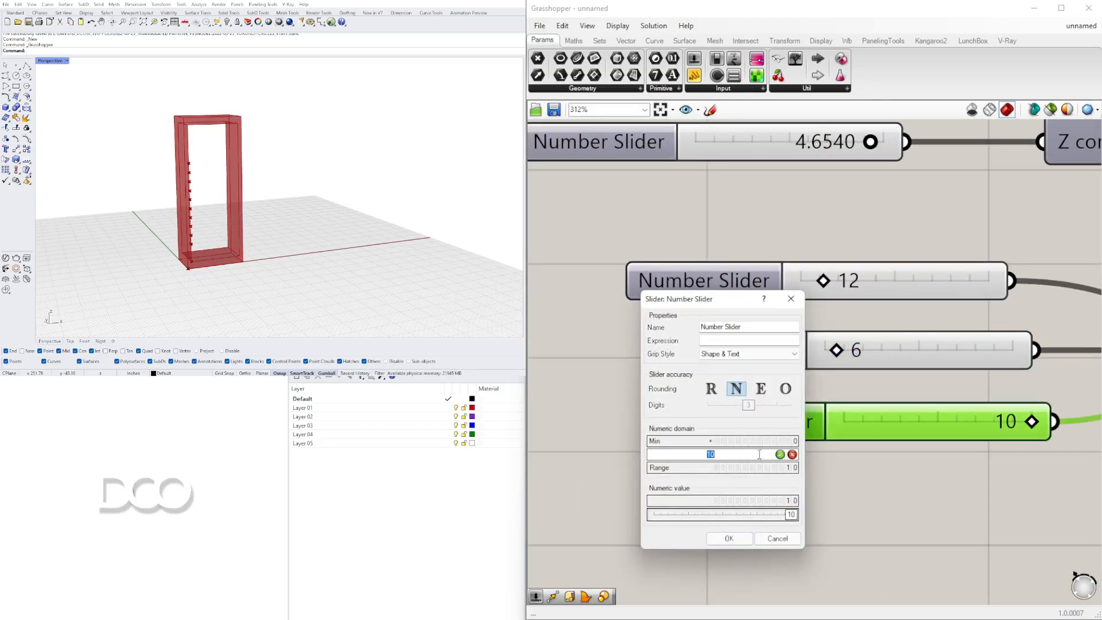
pyautogui.write('20')
pyautogui.press('Return')
pyautogui.press('Return')
pyautogui.moveTo(939, 421); pyautogui.dragTo(956, 430)
# Select the Move component and inspect its previewed shelf points inside the frame in the viewport.
pyautogui.click(1006, 465)
pyautogui.scroll(-4, 928, 446)
pyautogui.moveTo(928, 446); pyautogui.dragTo(708, 450, button='right')
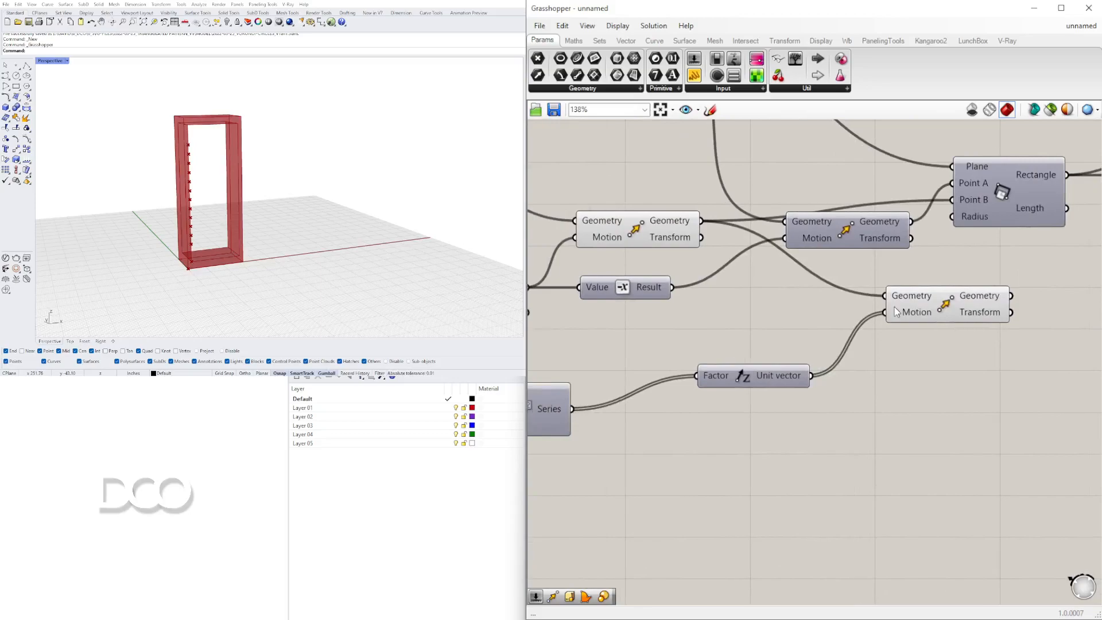
pyautogui.click(966, 307)
pyautogui.click(318, 501)
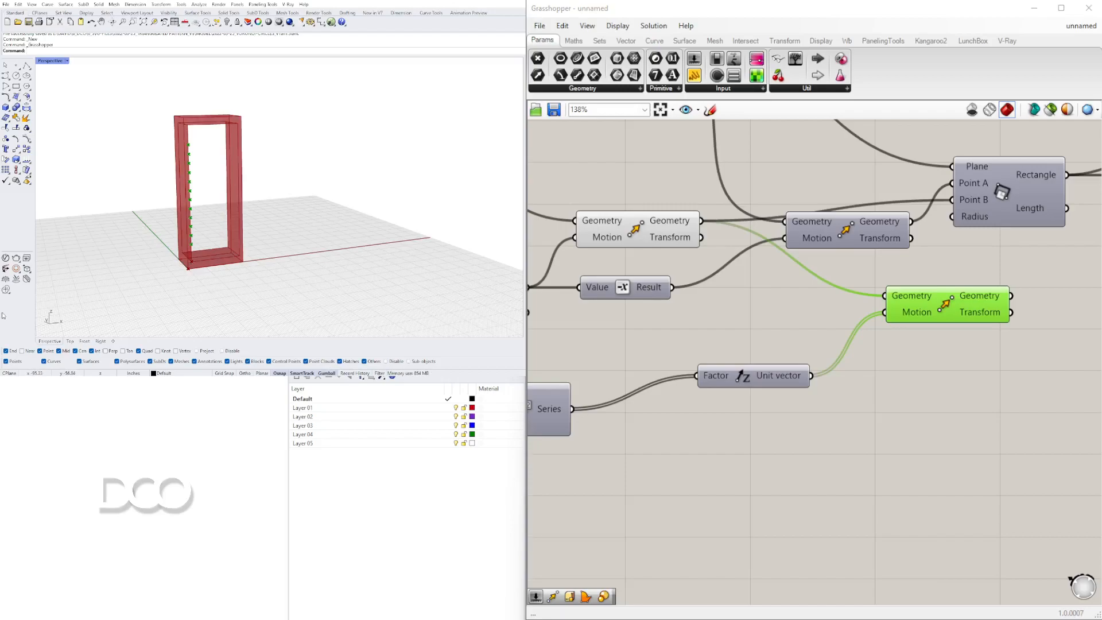
pyautogui.scroll(3, 190, 229)
pyautogui.moveTo(186, 230); pyautogui.dragTo(187, 140, button='right')
pyautogui.scroll(3, 189, 115)
pyautogui.scroll(-3, 189, 117)
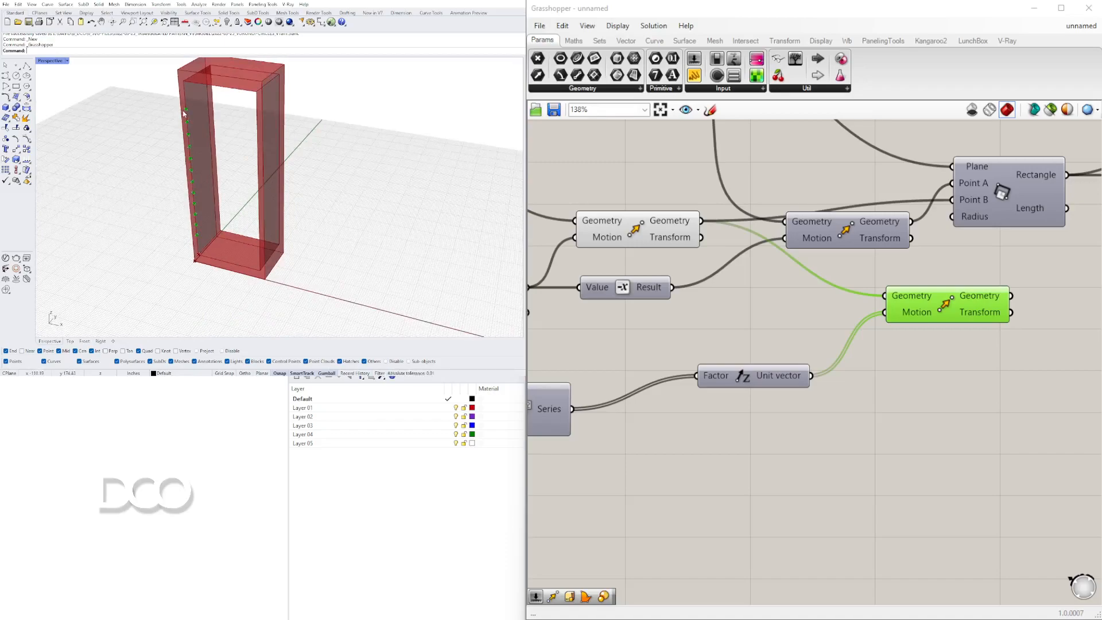
pyautogui.scroll(4, 185, 111)
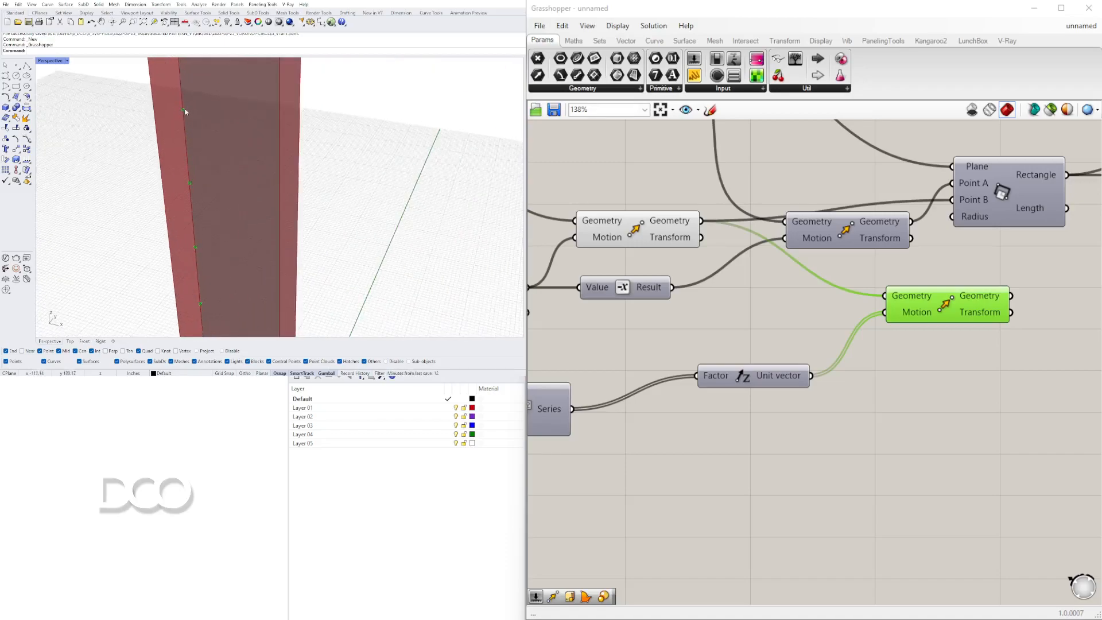
pyautogui.scroll(-5, 182, 110)
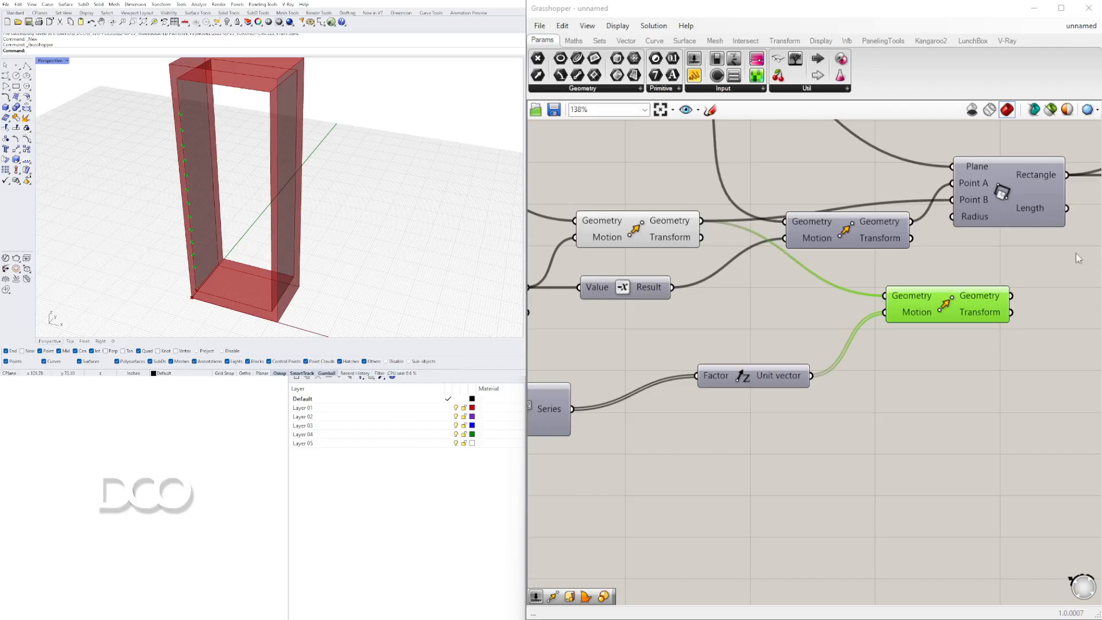
pyautogui.moveTo(900, 311); pyautogui.dragTo(881, 333)
pyautogui.scroll(-2, 868, 323)
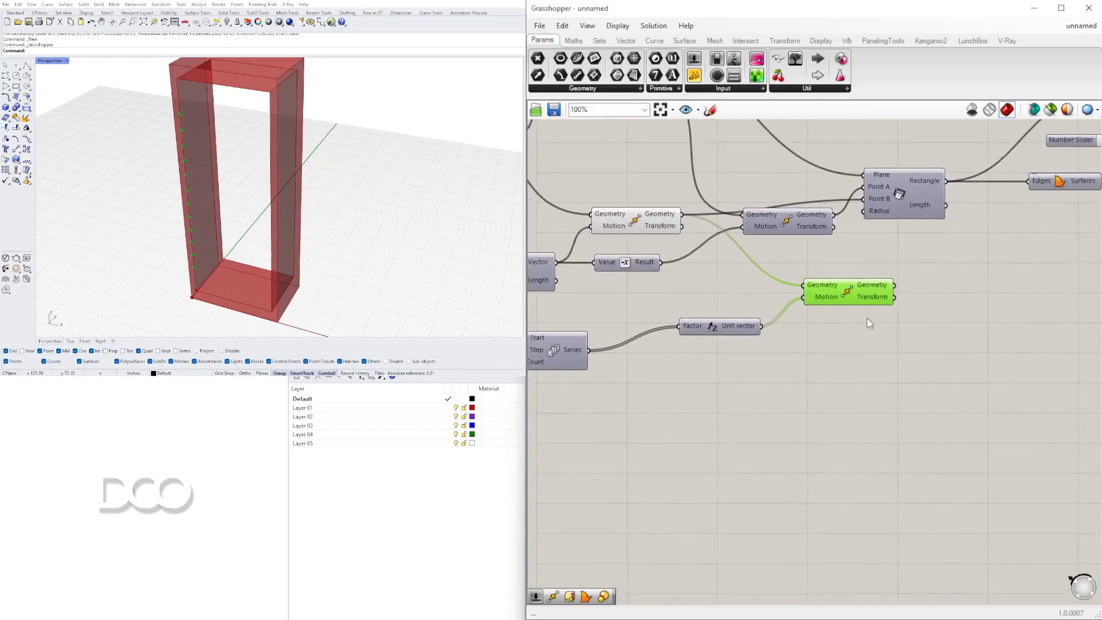
pyautogui.moveTo(253, 201); pyautogui.dragTo(217, 201, button='right')
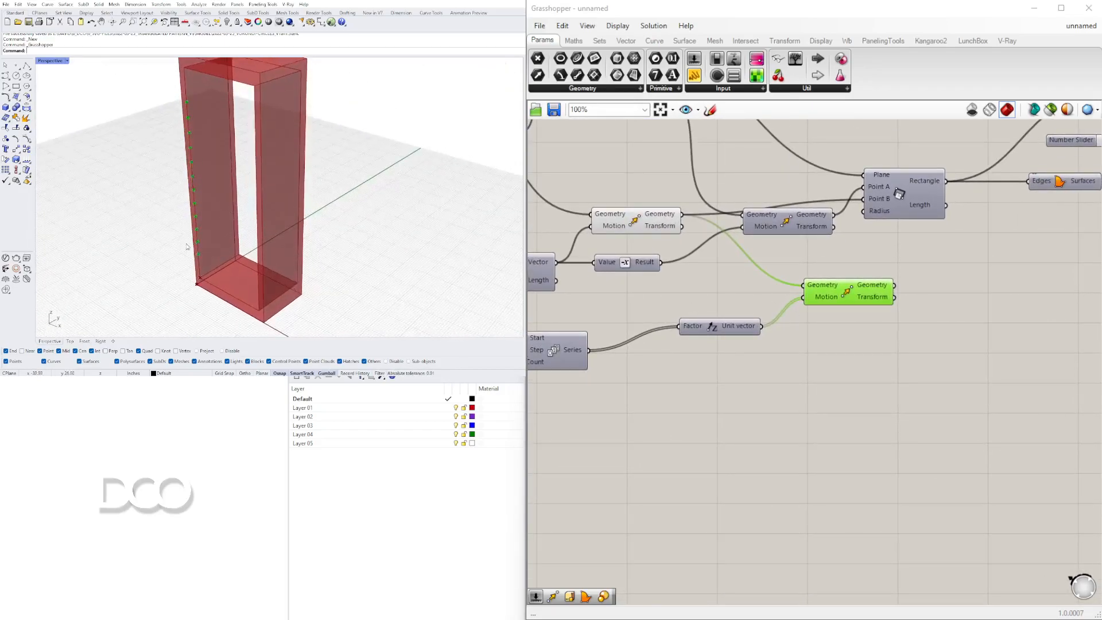
pyautogui.scroll(3, 191, 243)
pyautogui.moveTo(230, 249); pyautogui.dragTo(224, 252, button='right')
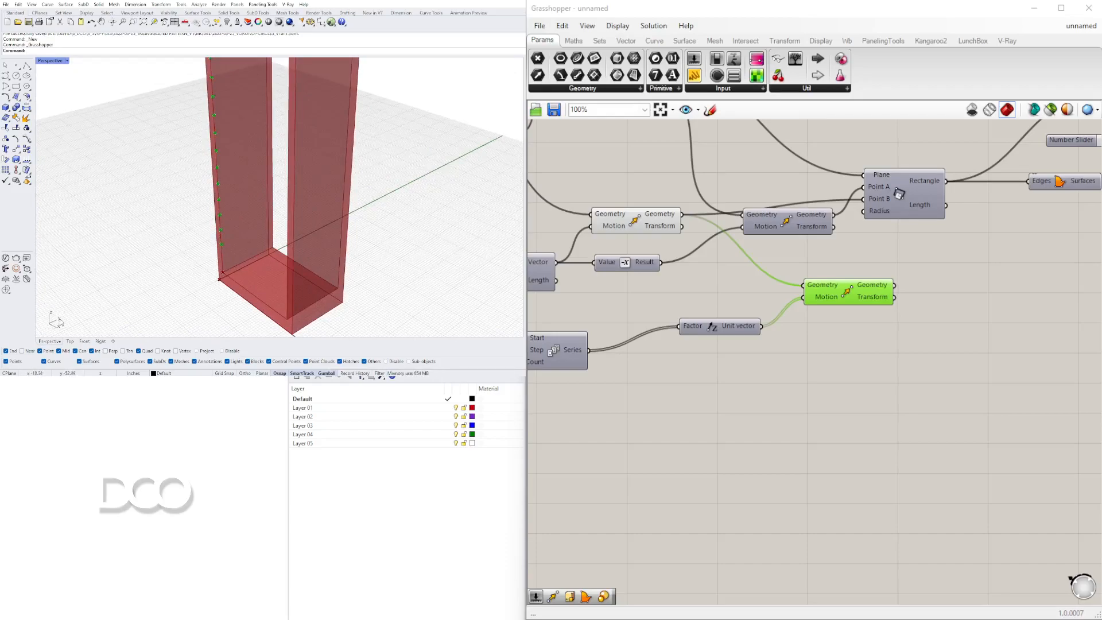
pyautogui.scroll(-3, 233, 265)
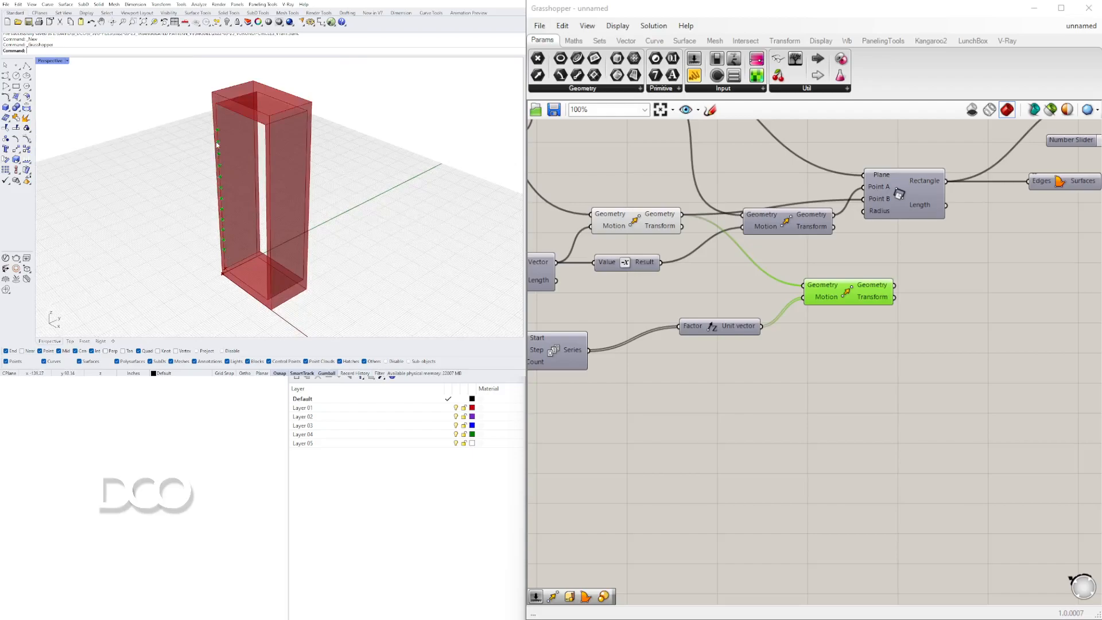
pyautogui.scroll(2, 218, 139)
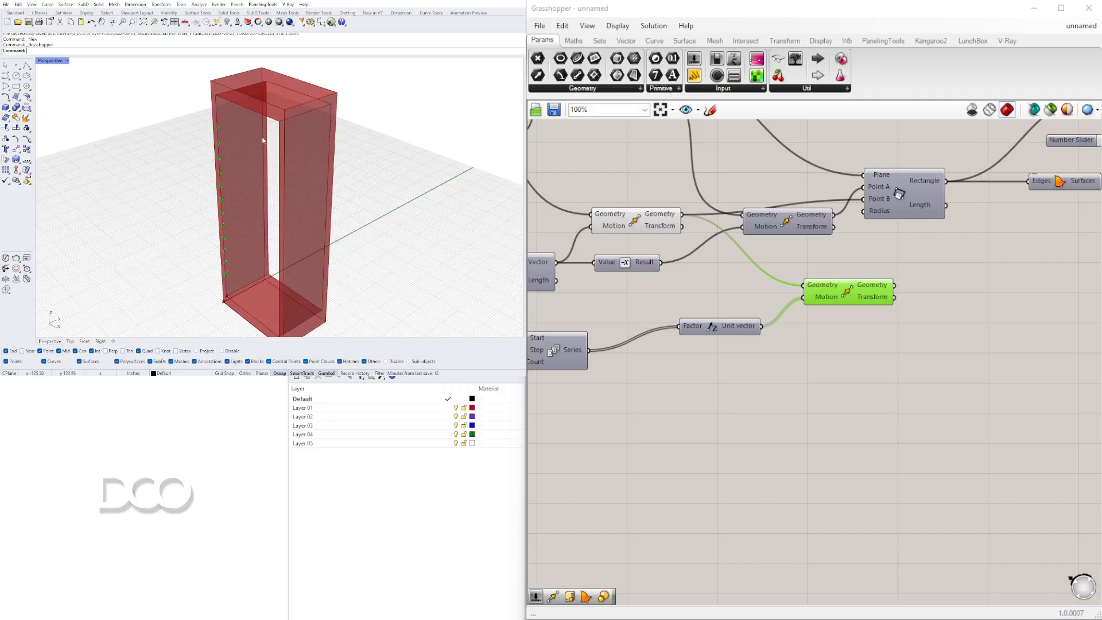
pyautogui.moveTo(865, 292); pyautogui.dragTo(681, 292, button='right')
pyautogui.moveTo(683, 290); pyautogui.dragTo(671, 305)
pyautogui.doubleClick(737, 351)
pyautogui.write('mo')
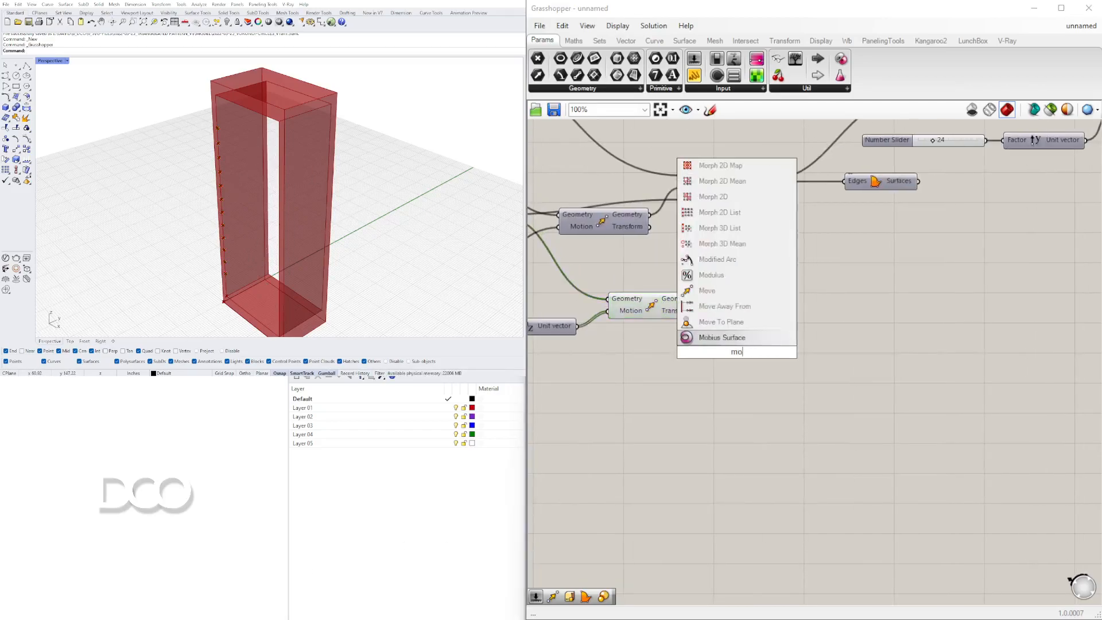
pyautogui.click(595, 296)
# Add a second Move component and feed it the first Move's output geometry.
pyautogui.click(649, 303)
pyautogui.moveTo(751, 369); pyautogui.dragTo(896, 343, button='right')
pyautogui.click(908, 321)
pyautogui.doubleClick(908, 321)
pyautogui.write('move')
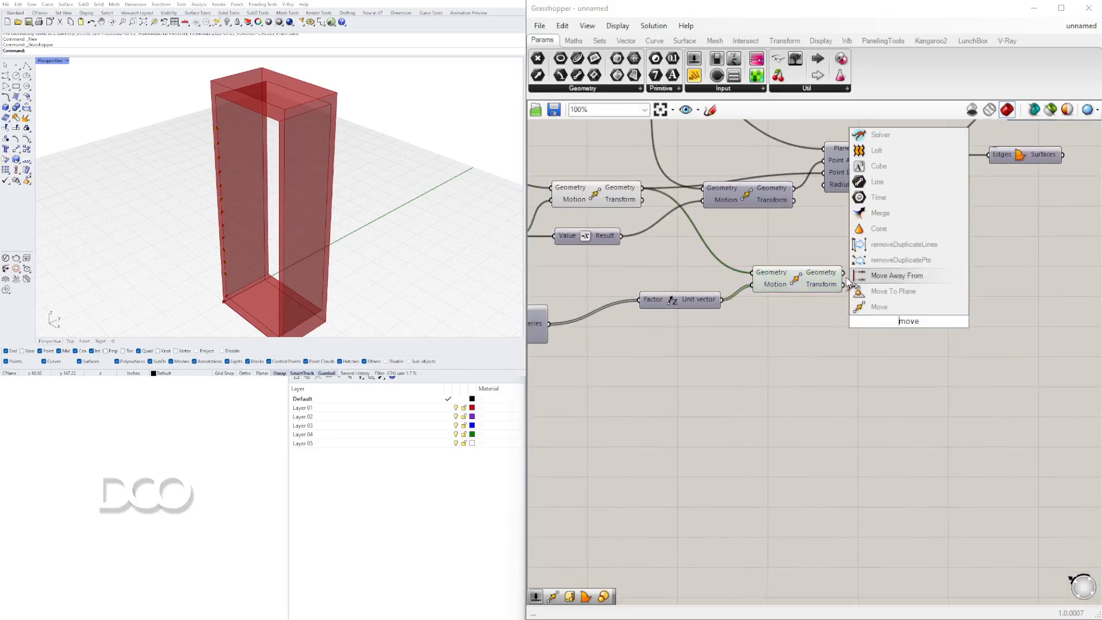
pyautogui.click(878, 307)
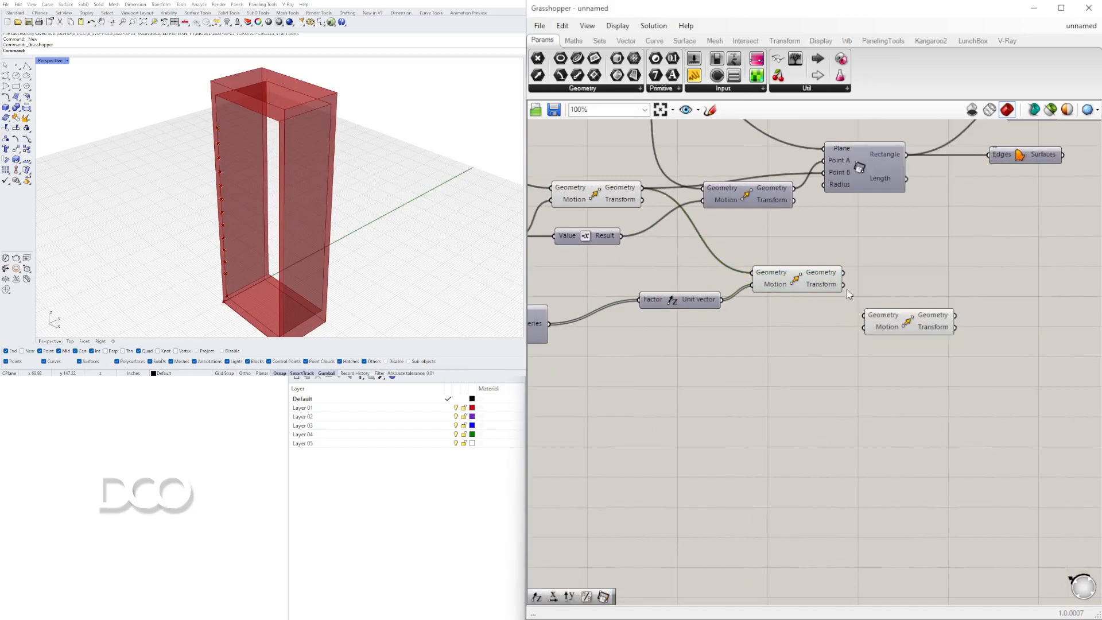
pyautogui.moveTo(842, 272); pyautogui.dragTo(924, 300)
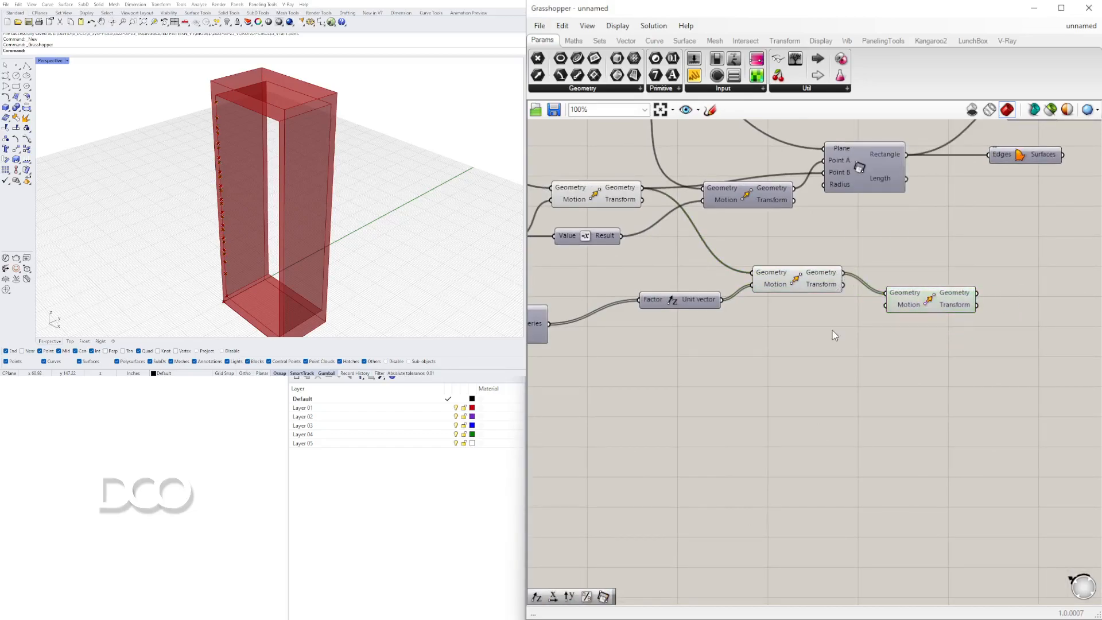
# Add a Unit Y vector component next to the second Move.
pyautogui.doubleClick(832, 329)
pyautogui.write('y')
pyautogui.press('Return')
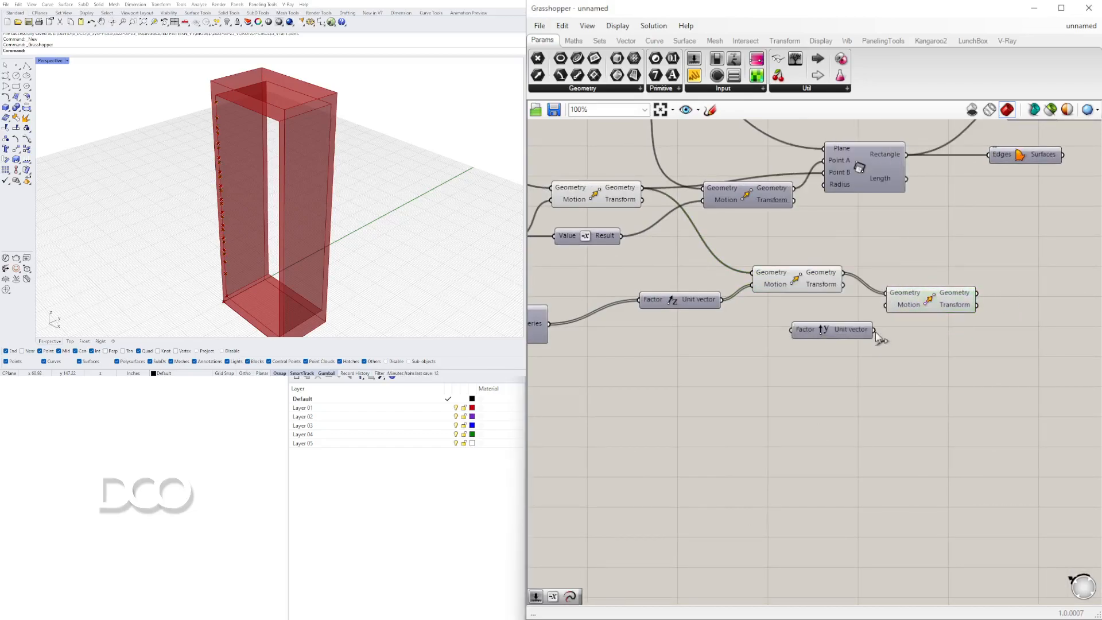
pyautogui.moveTo(881, 307); pyautogui.dragTo(882, 306)
pyautogui.moveTo(841, 334); pyautogui.dragTo(821, 329)
# Create a number slider set to 6.5 and connect it to the Unit Y factor.
pyautogui.moveTo(717, 363); pyautogui.dragTo(866, 363, button='right')
pyautogui.doubleClick(792, 364)
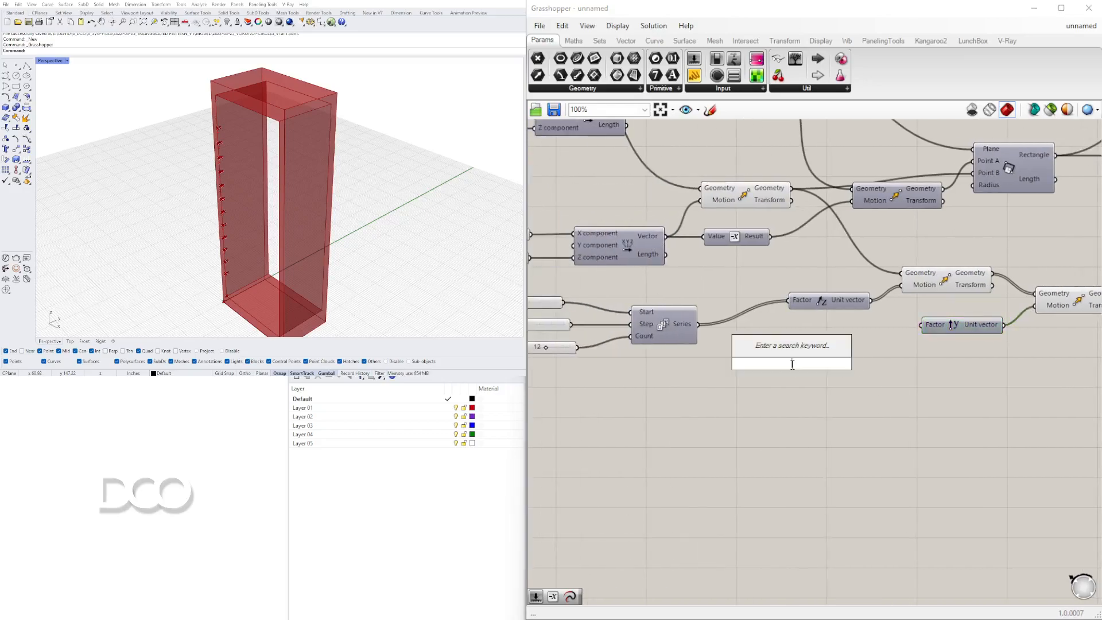
pyautogui.write('6.50')
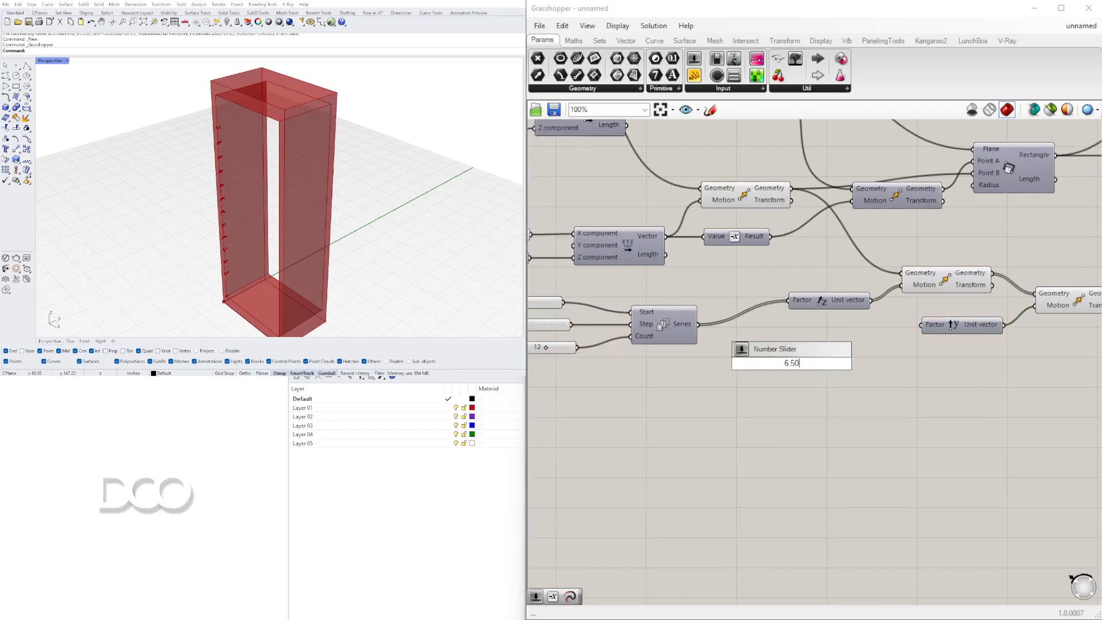
pyautogui.press('Return')
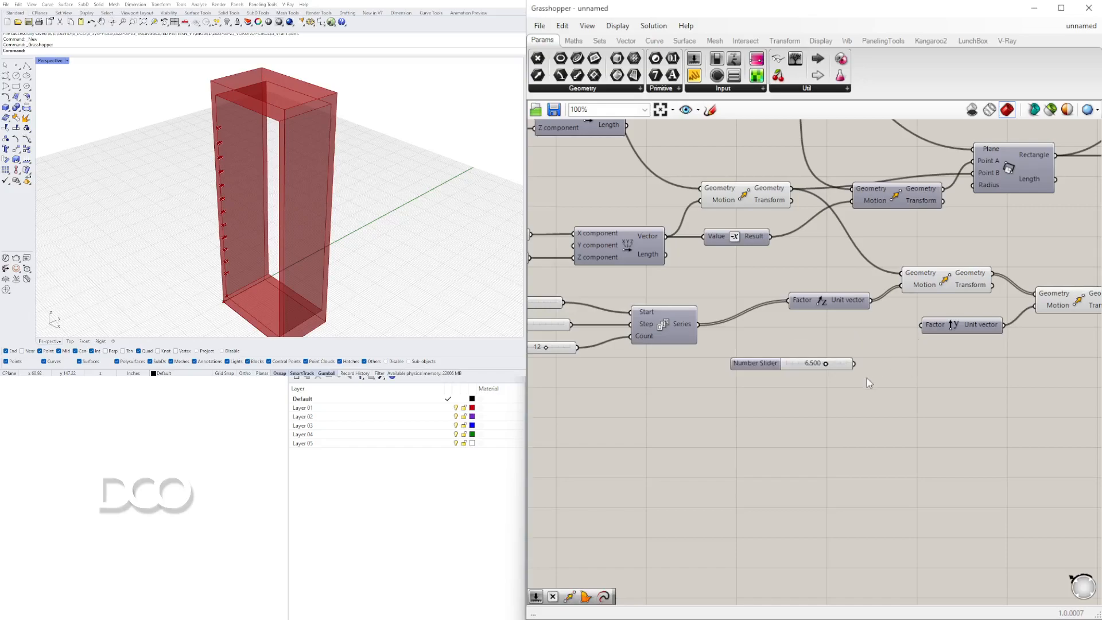
pyautogui.moveTo(854, 363); pyautogui.dragTo(921, 325)
pyautogui.moveTo(918, 373); pyautogui.dragTo(850, 365, button='right')
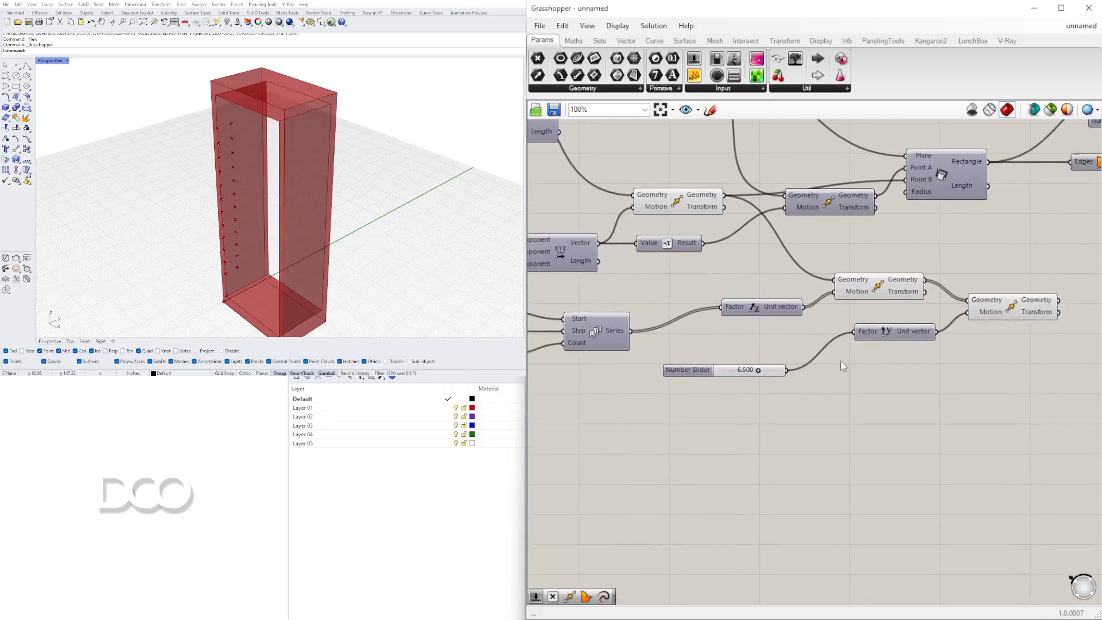
# Connect the Unit Y vector into the second Move's motion input.
pyautogui.moveTo(706, 371); pyautogui.dragTo(739, 348)
pyautogui.moveTo(969, 336); pyautogui.dragTo(904, 323, button='right')
pyautogui.moveTo(831, 301); pyautogui.dragTo(796, 267)
pyautogui.middleClick(806, 267)
pyautogui.doubleClick(846, 232)
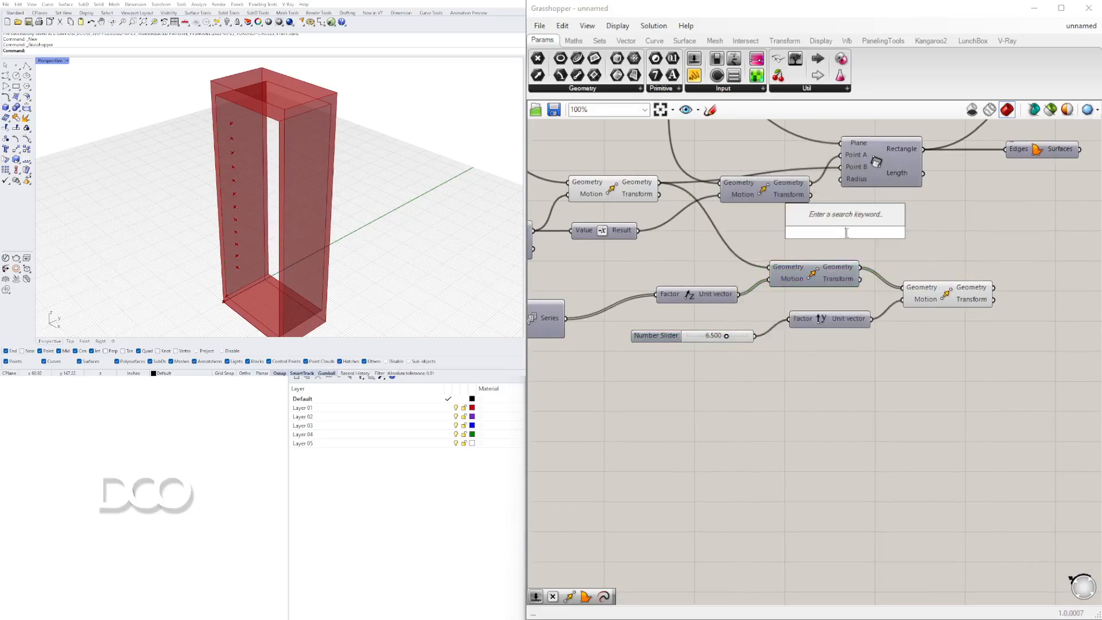
pyautogui.click(871, 267)
# Set the Unit Y factor slider to 4.
pyautogui.moveTo(244, 230)
pyautogui.mouseDown(button='right')
pyautogui.moveTo(293, 204)
pyautogui.moveTo(416, 202)
pyautogui.moveTo(258, 235)
pyautogui.mouseUp(button='right')
pyautogui.scroll(6, 683, 350)
pyautogui.moveTo(842, 304); pyautogui.dragTo(779, 307)
pyautogui.doubleClick(776, 304)
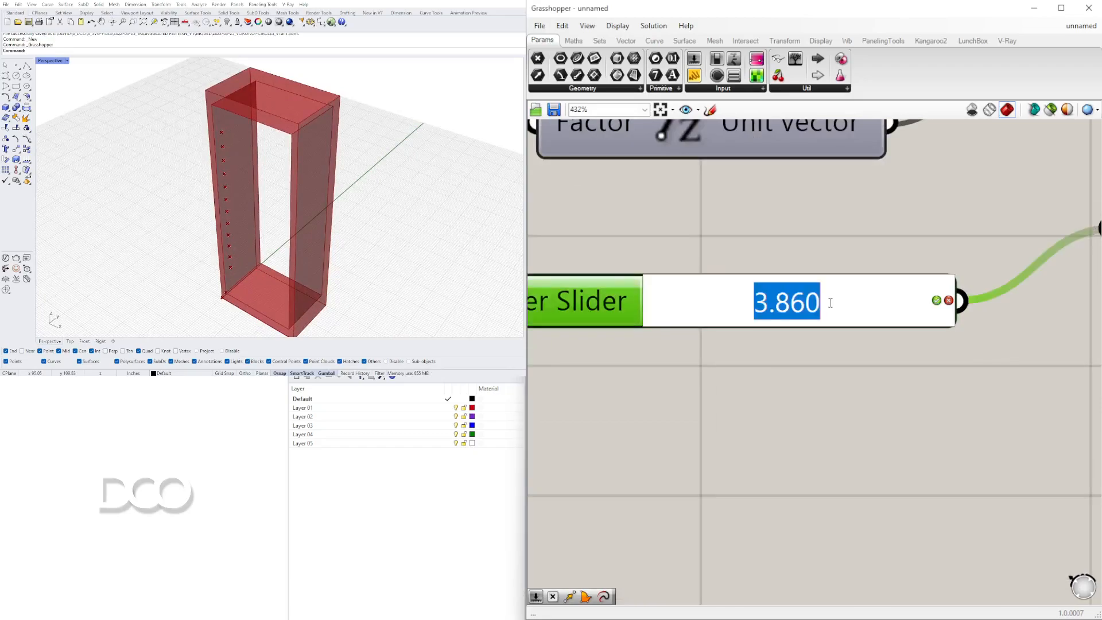
pyautogui.write('4')
pyautogui.press('Return')
# Select the second Move component and inspect its offset points inside the frame in the viewport.
pyautogui.scroll(-7, 890, 291)
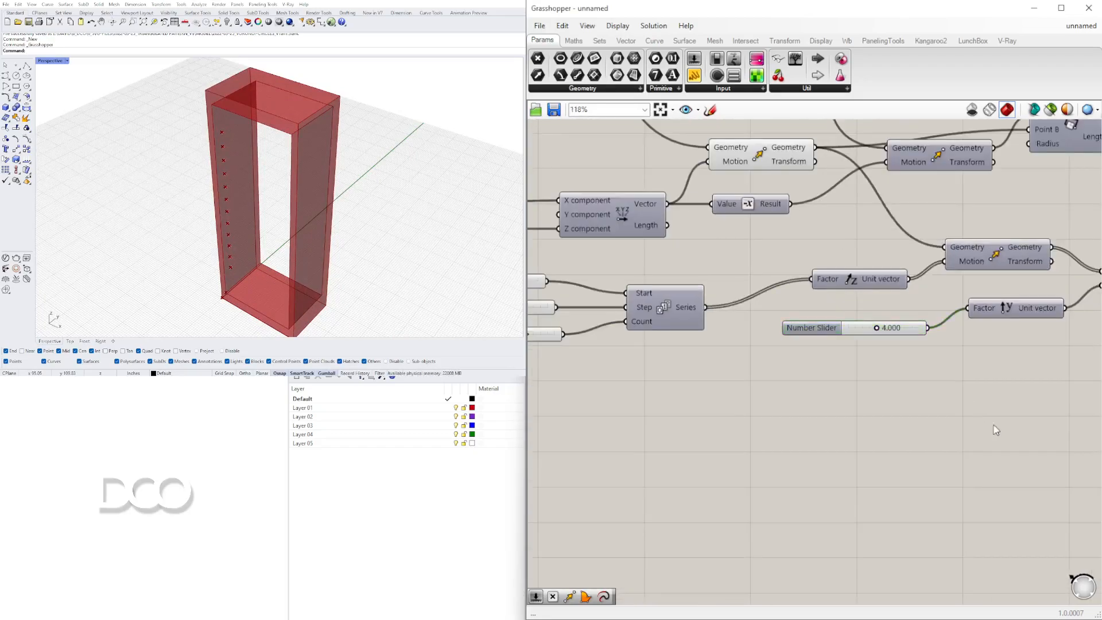
pyautogui.scroll(-3, 868, 367)
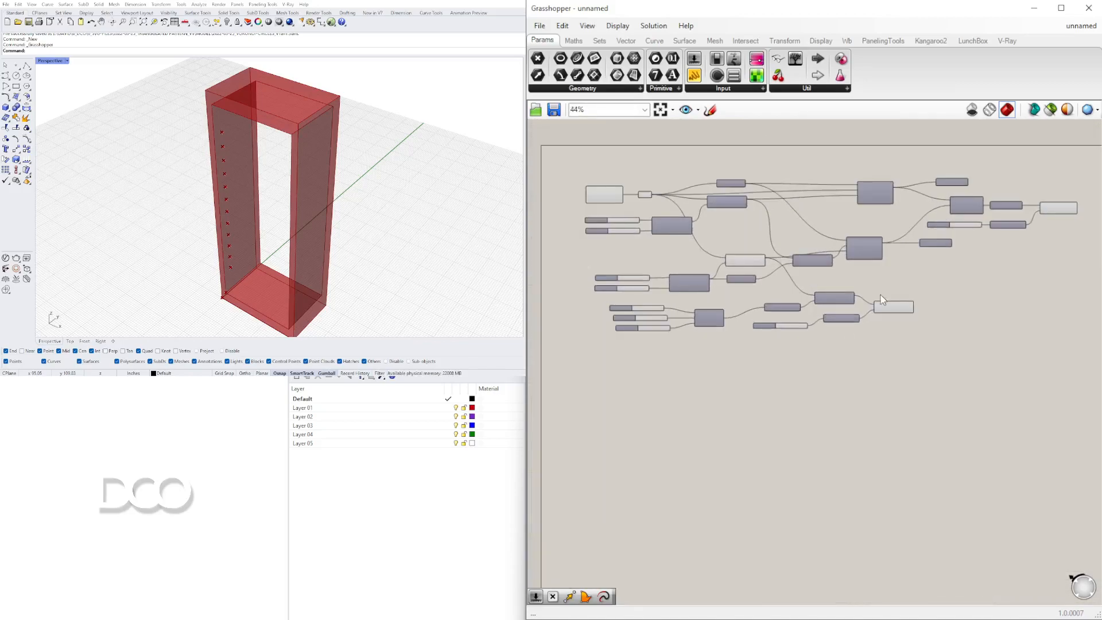
pyautogui.scroll(4, 890, 273)
pyautogui.click(901, 338)
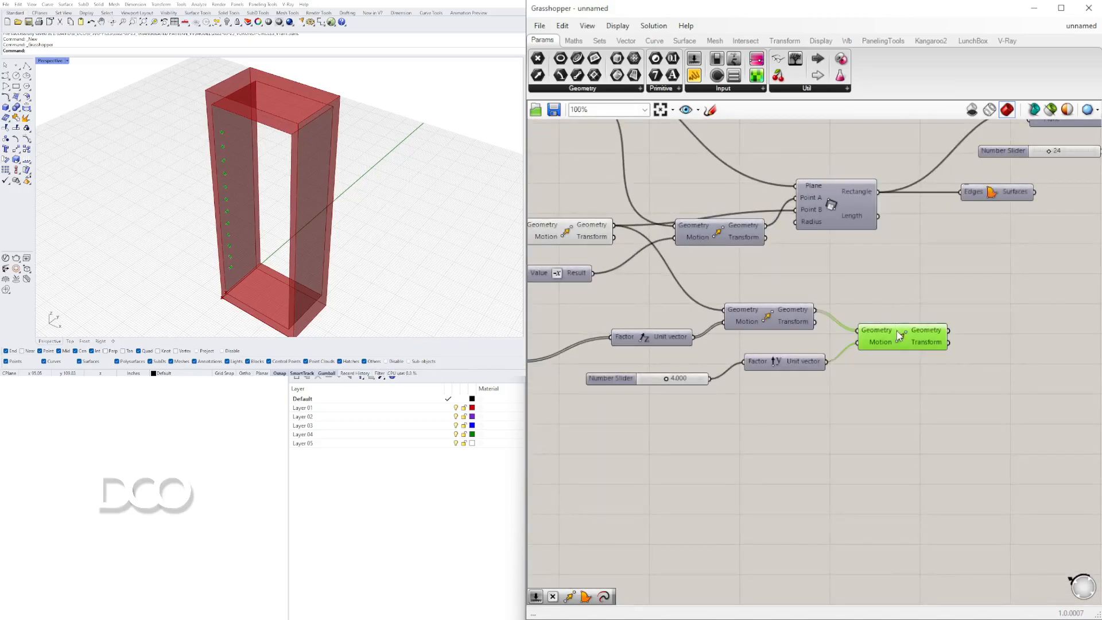
pyautogui.moveTo(903, 341); pyautogui.dragTo(899, 332, button='right')
pyautogui.click(497, 516)
pyautogui.moveTo(328, 191); pyautogui.dragTo(225, 128, button='right')
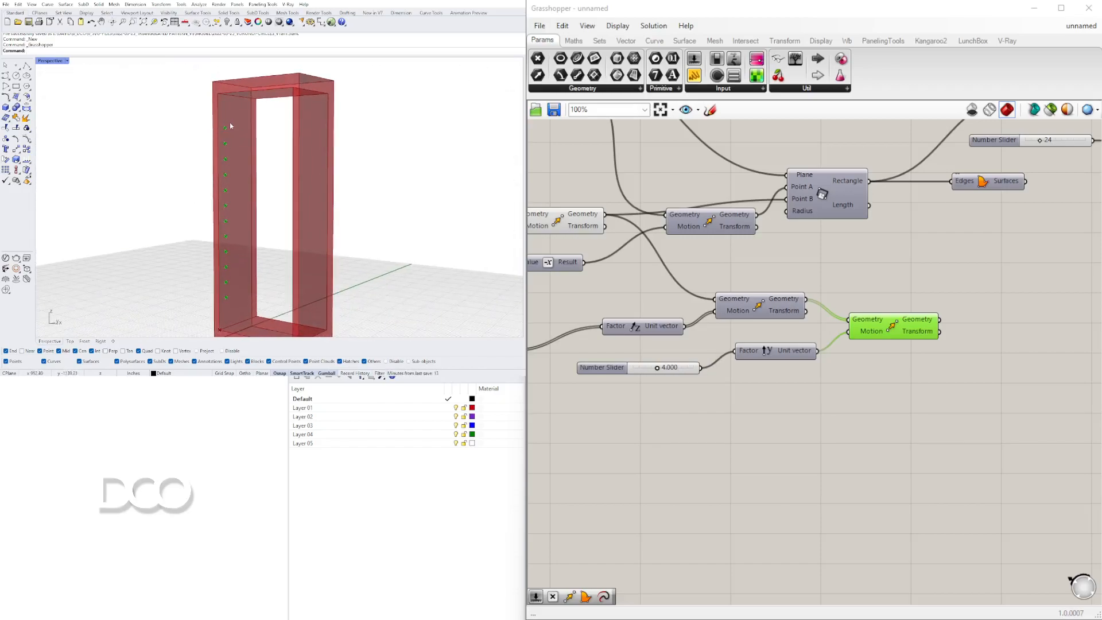
pyautogui.scroll(8, 232, 138)
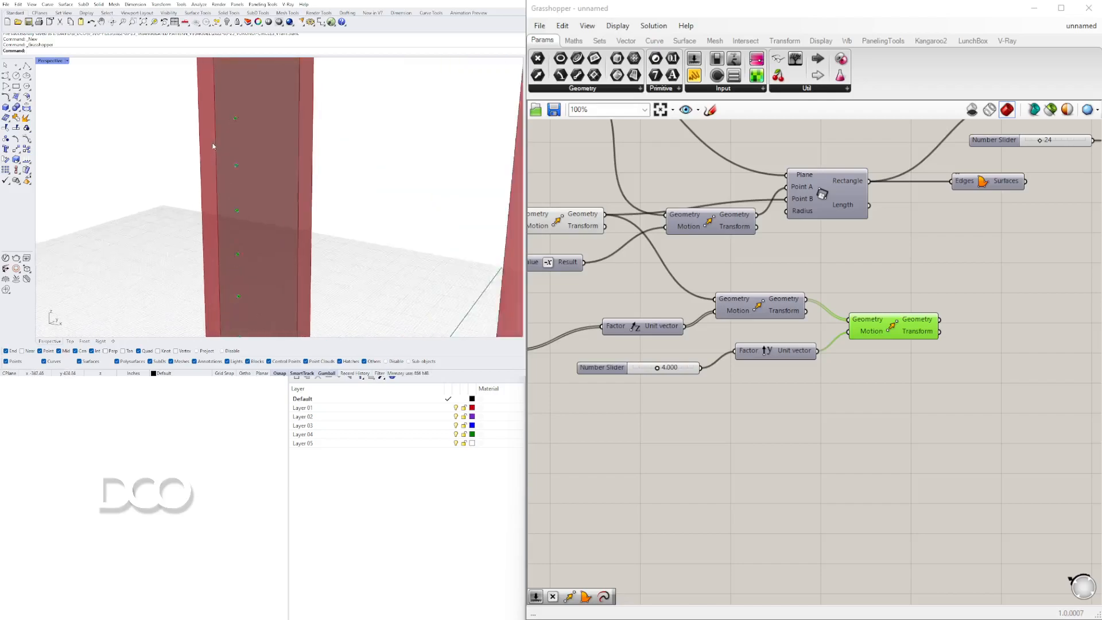
pyautogui.scroll(-2, 236, 151)
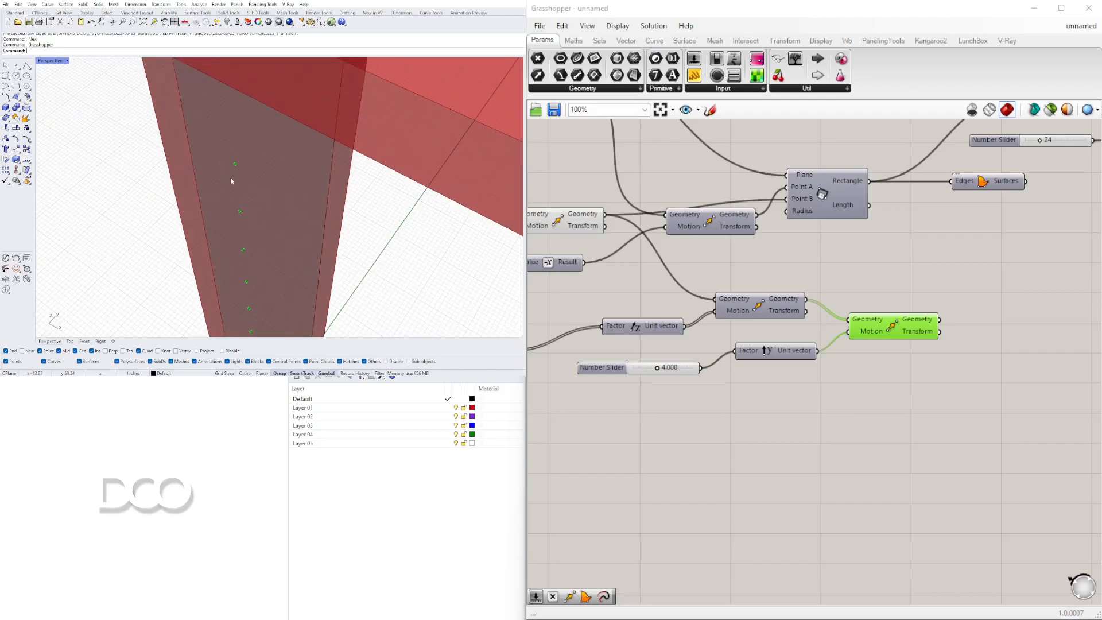
pyautogui.scroll(-2, 241, 166)
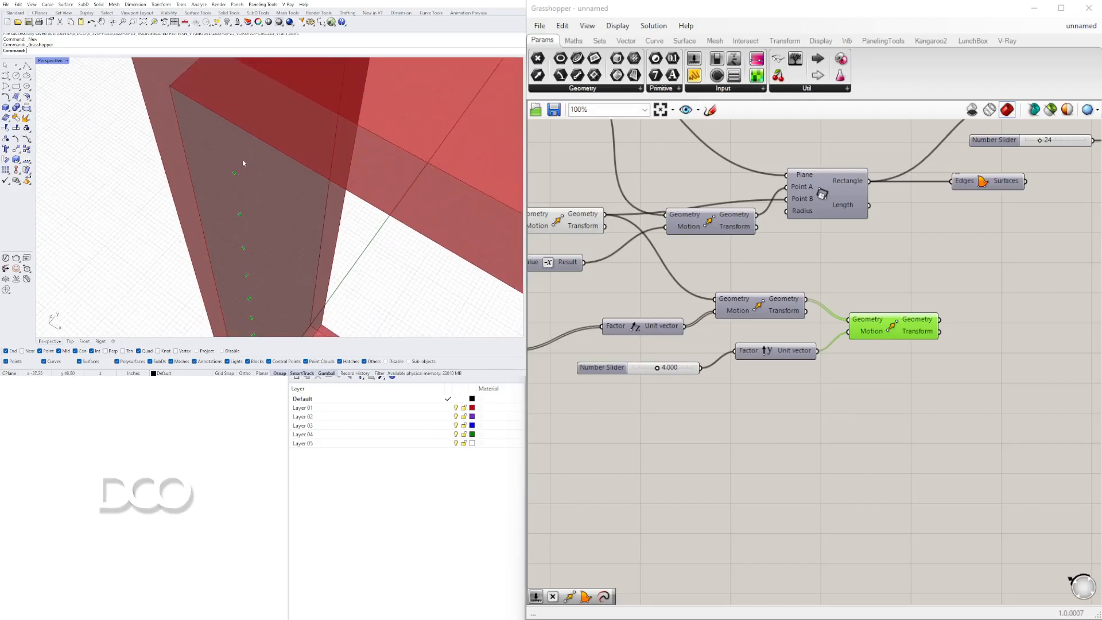
pyautogui.scroll(-4, 238, 165)
pyautogui.moveTo(255, 197); pyautogui.dragTo(213, 161, button='right')
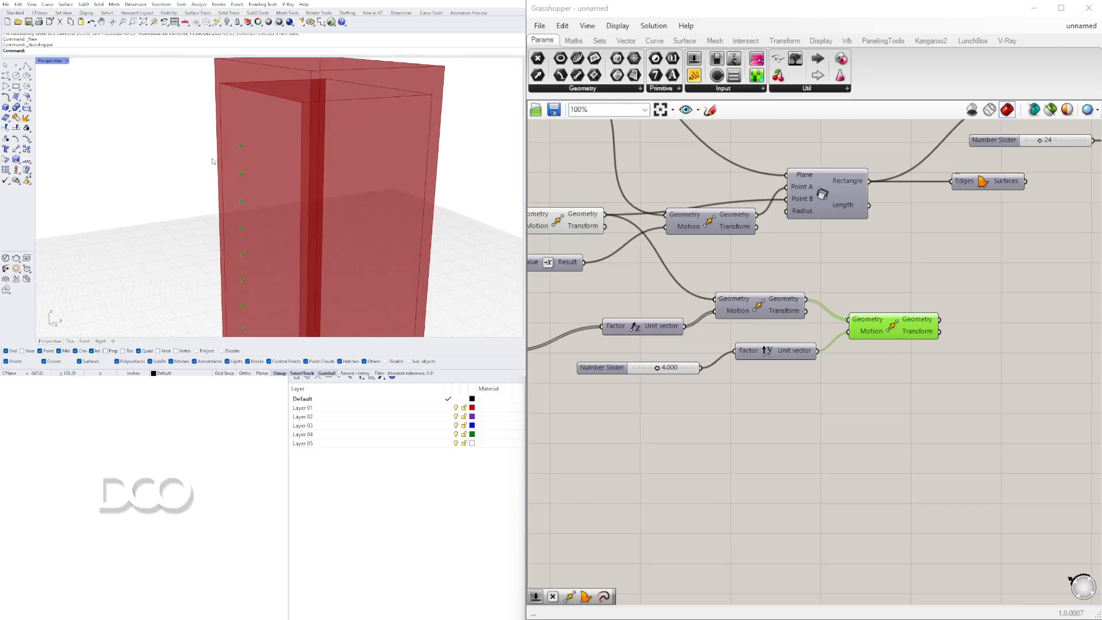
pyautogui.moveTo(281, 175); pyautogui.dragTo(329, 181, button='right')
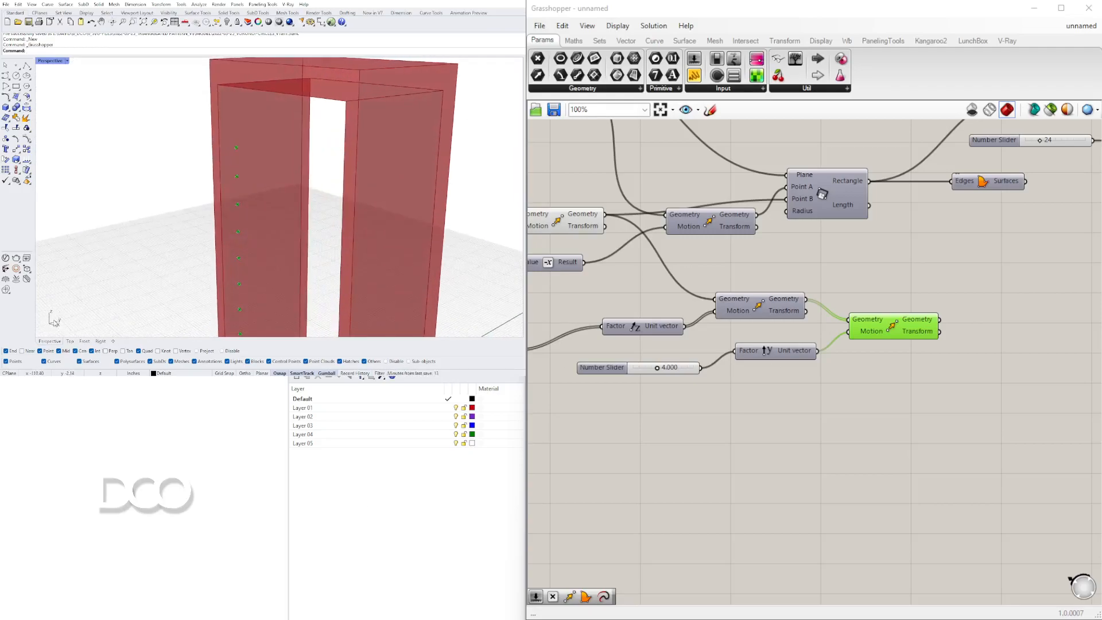
# Add a YZ Plane component and connect the second Move's offset points to its Origin.
pyautogui.doubleClick(1029, 453)
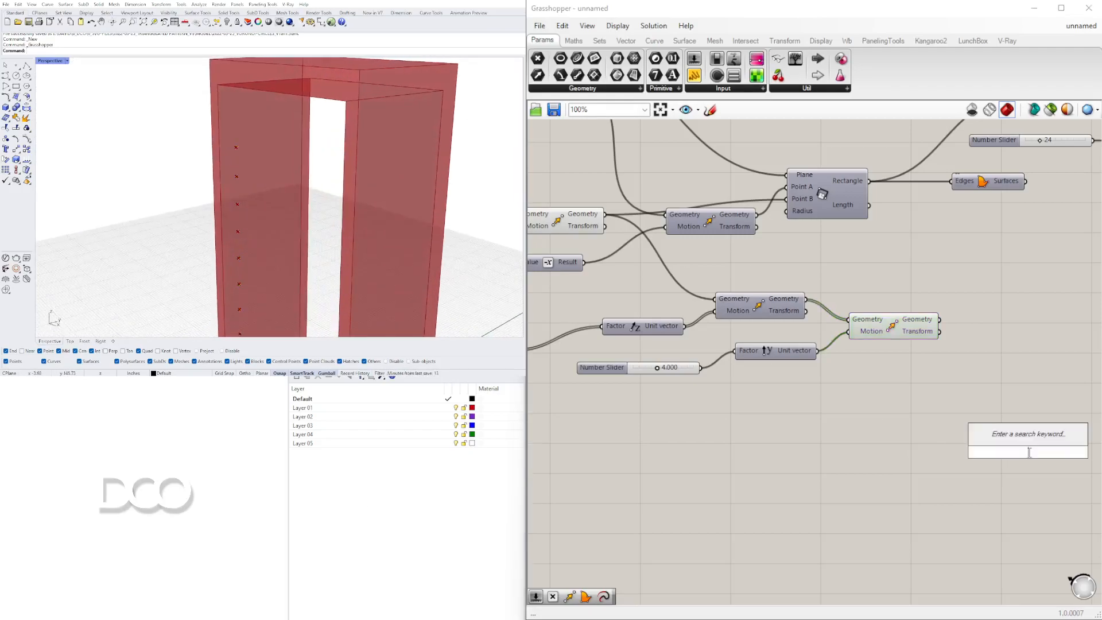
pyautogui.write('yz')
pyautogui.click(997, 438)
pyautogui.moveTo(1025, 455); pyautogui.dragTo(1013, 289)
pyautogui.moveTo(939, 319); pyautogui.dragTo(1007, 278)
pyautogui.moveTo(1030, 310); pyautogui.dragTo(760, 309, button='right')
pyautogui.moveTo(736, 278); pyautogui.dragTo(721, 288)
# Add a Circle component and connect the YZ plane output to its Plane input.
pyautogui.doubleClick(820, 299)
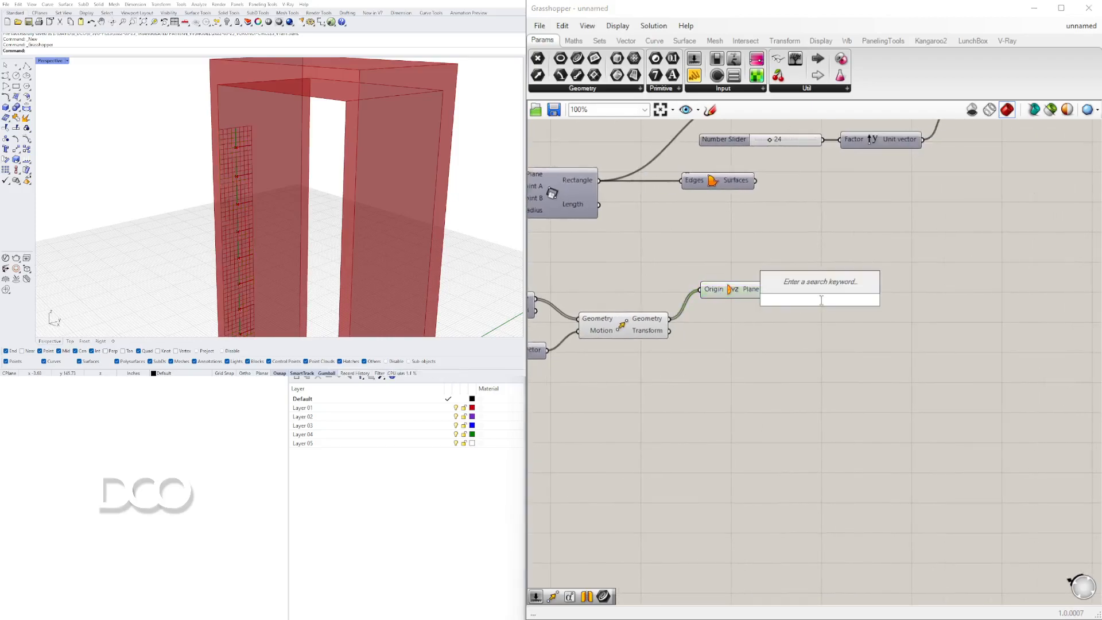
pyautogui.write('cir')
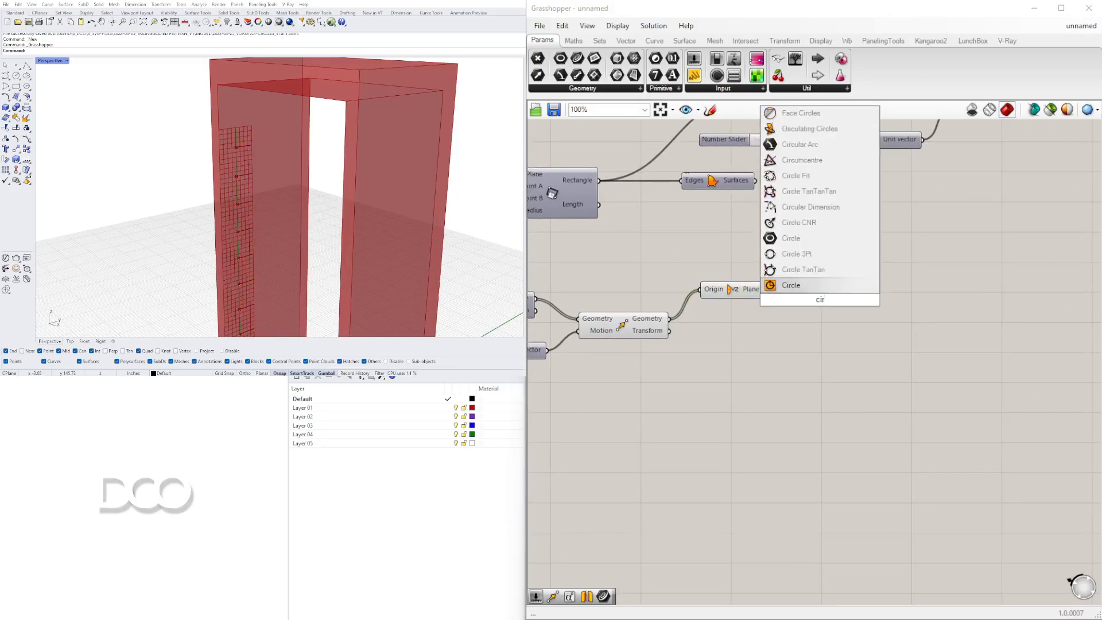
pyautogui.click(791, 285)
pyautogui.moveTo(814, 299); pyautogui.dragTo(869, 297)
pyautogui.moveTo(766, 289); pyautogui.dragTo(865, 323)
# Create a number slider set to 0.25 and connect it to the circle's Radius.
pyautogui.doubleClick(682, 387)
pyautogui.write('0.25')
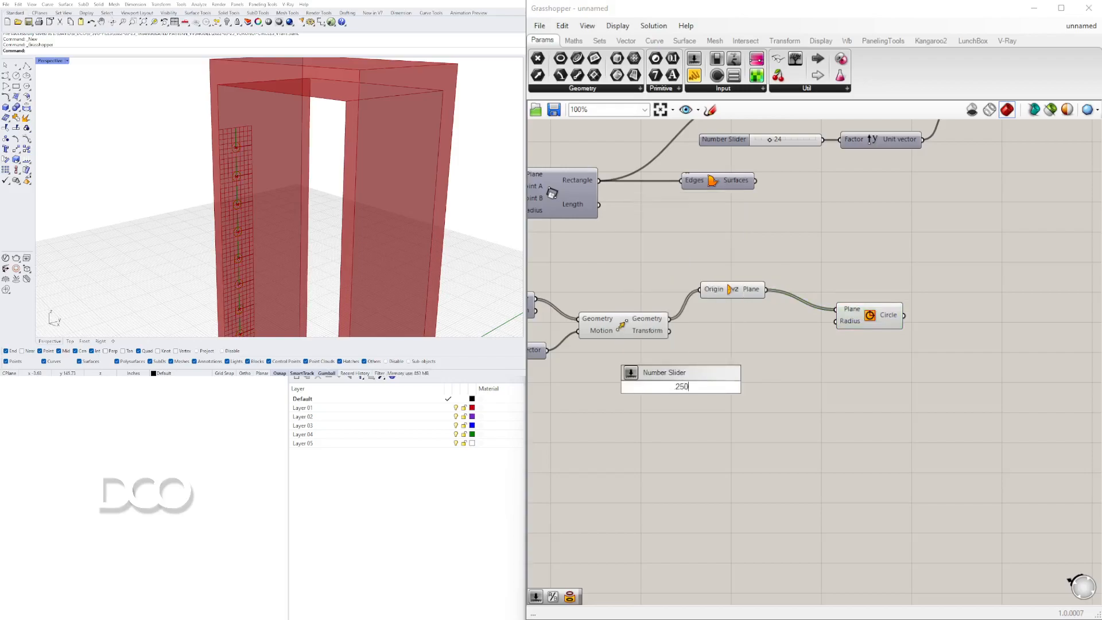
pyautogui.press('Return')
pyautogui.moveTo(742, 387); pyautogui.dragTo(835, 321)
pyautogui.hotkey('ctrl', 'z')
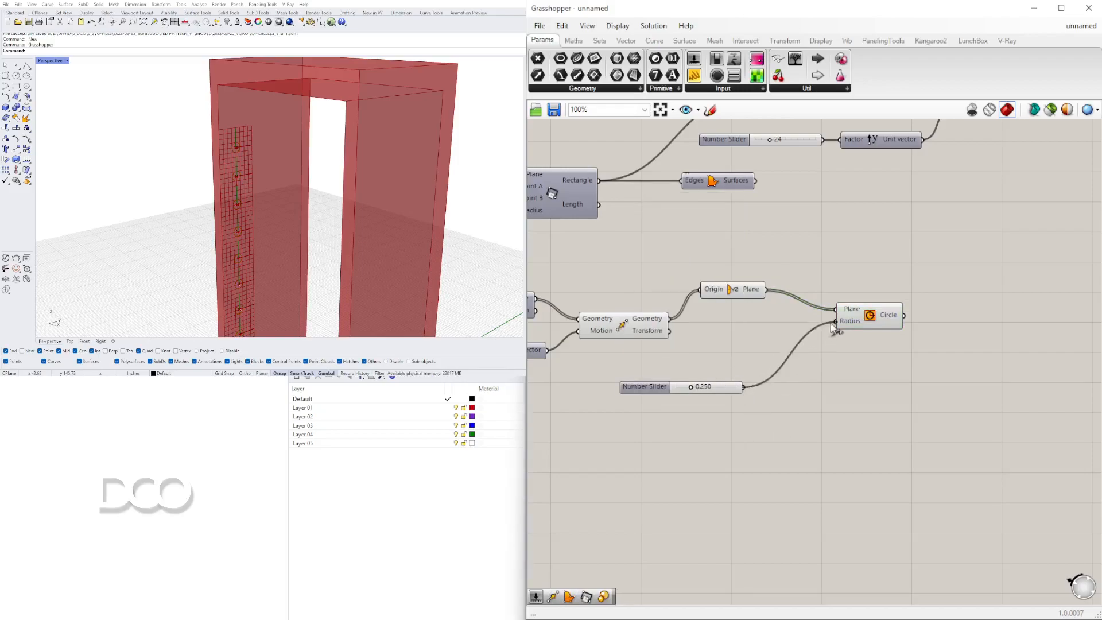
pyautogui.moveTo(732, 289); pyautogui.dragTo(713, 317)
pyautogui.moveTo(861, 325); pyautogui.dragTo(799, 334)
pyautogui.moveTo(660, 386); pyautogui.dragTo(663, 353)
# Set the circle radius slider to 0.5.
pyautogui.click(699, 423)
pyautogui.scroll(2, 706, 337)
pyautogui.click(894, 323)
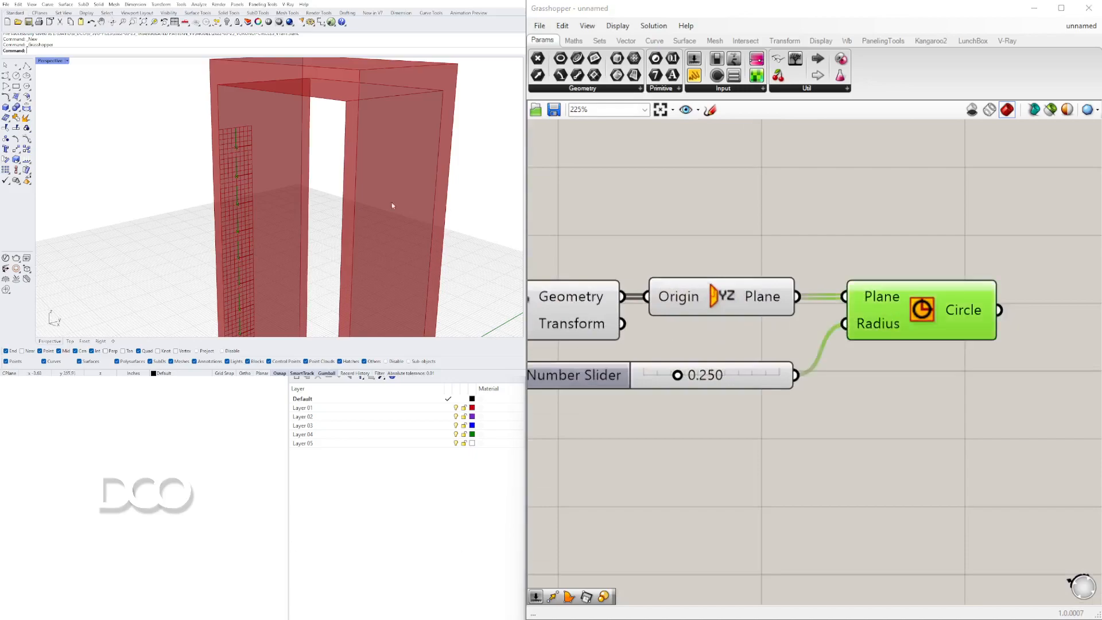
pyautogui.scroll(4, 233, 145)
pyautogui.scroll(-1, 236, 153)
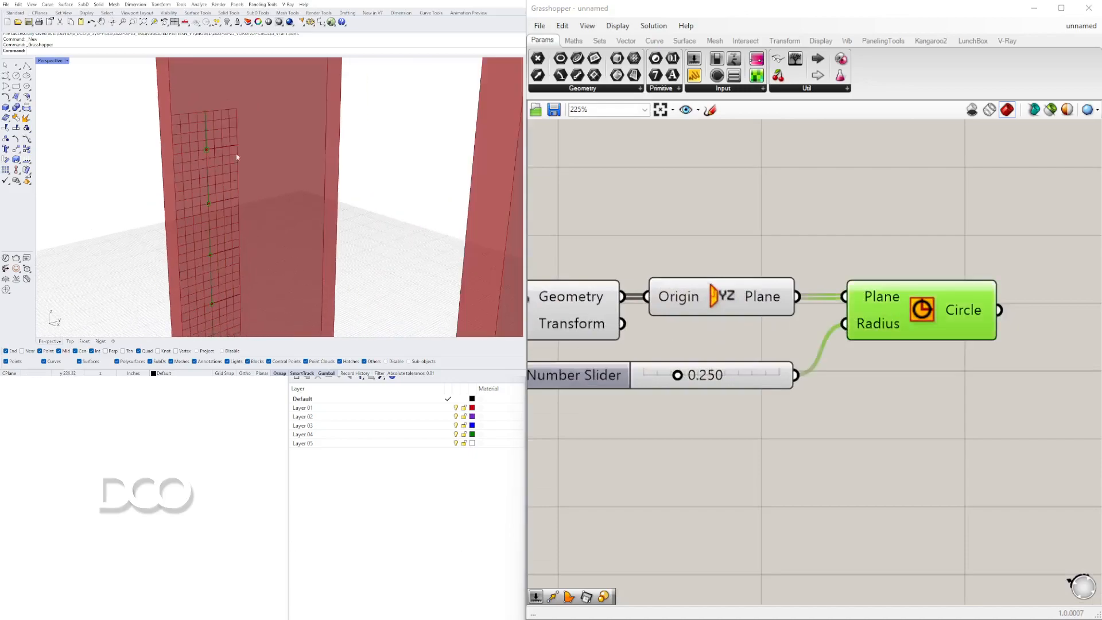
pyautogui.doubleClick(705, 374)
pyautogui.write('0.5')
pyautogui.press('Return')
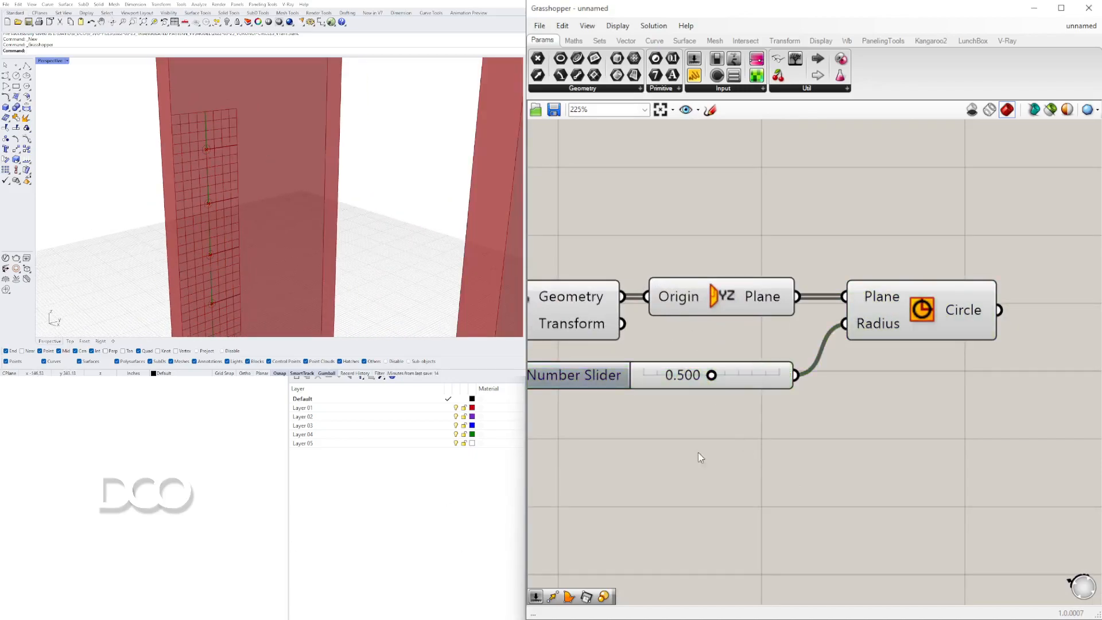
# Inspect the circles along the frame's side in the viewport.
pyautogui.scroll(-5, 221, 184)
pyautogui.scroll(5, 221, 179)
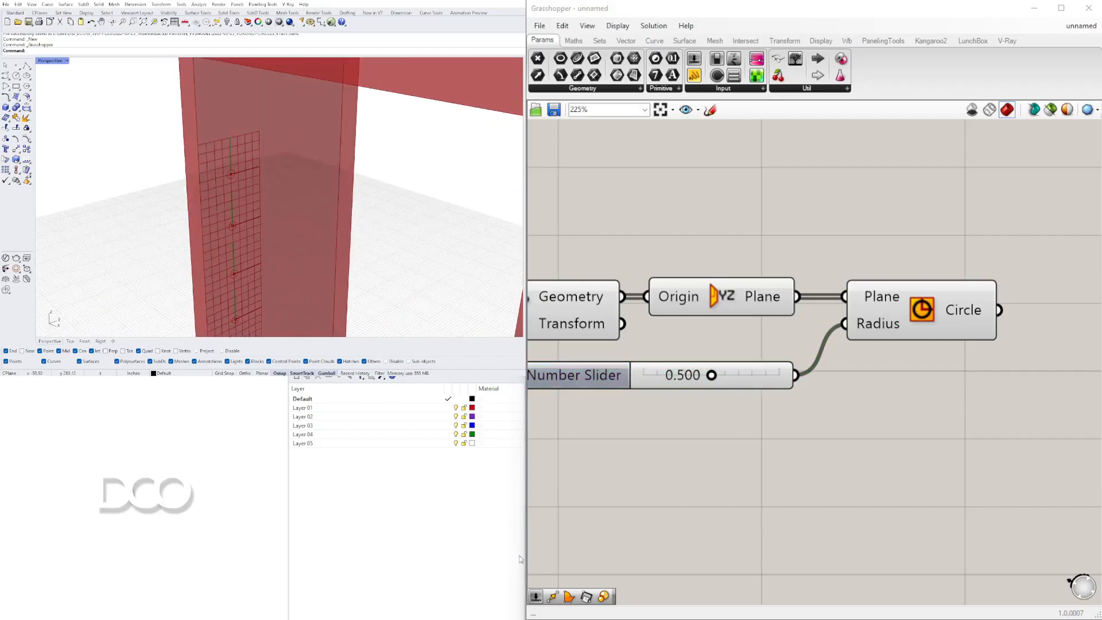
pyautogui.scroll(-5, 418, 241)
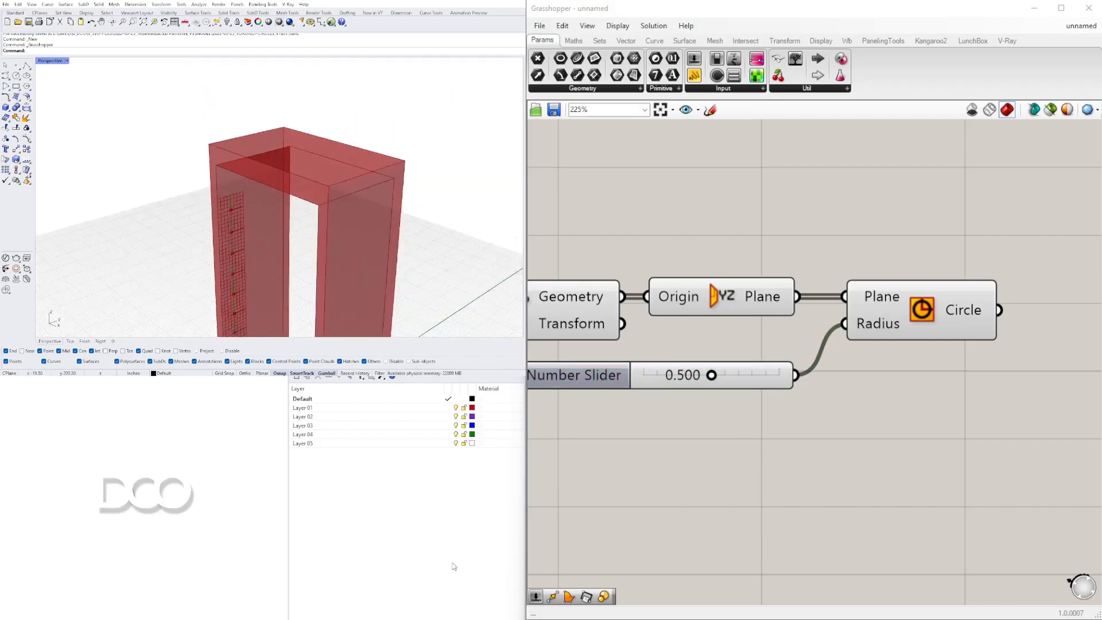
pyautogui.scroll(-4, 801, 405)
pyautogui.moveTo(830, 388); pyautogui.dragTo(732, 281)
pyautogui.middleClick(734, 275)
pyautogui.click(772, 236)
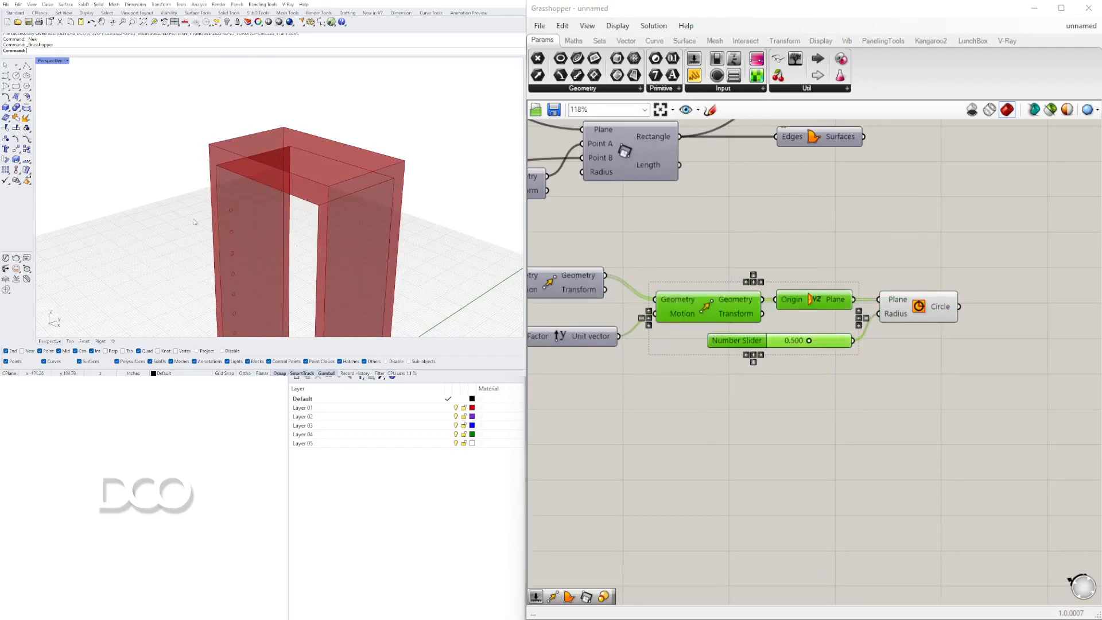
pyautogui.scroll(-6, 201, 261)
pyautogui.scroll(4, 207, 271)
pyautogui.scroll(3, 215, 264)
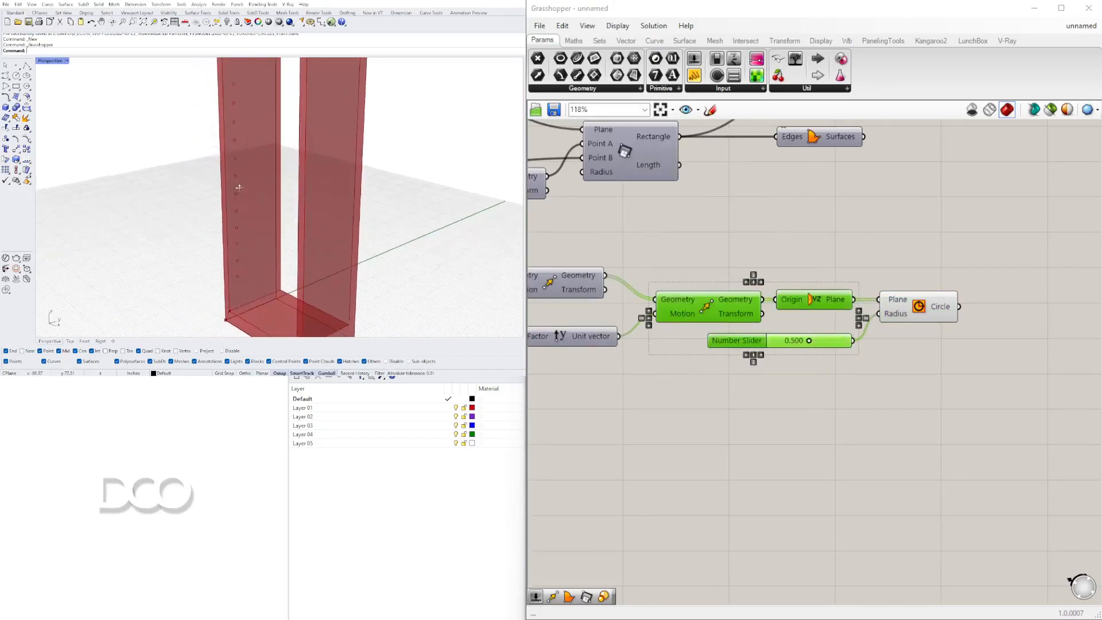
pyautogui.scroll(-5, 243, 168)
pyautogui.scroll(-2, 636, 353)
pyautogui.scroll(-1, 635, 351)
# Adjust the Series sliders to a start of 23, a step of 3 and a count of 20.
pyautogui.moveTo(635, 351); pyautogui.dragTo(858, 362, button='right')
pyautogui.click(858, 439)
pyautogui.scroll(-1, 858, 425)
pyautogui.moveTo(756, 321); pyautogui.dragTo(854, 331, button='right')
pyautogui.scroll(5, 645, 366)
pyautogui.scroll(5, 666, 365)
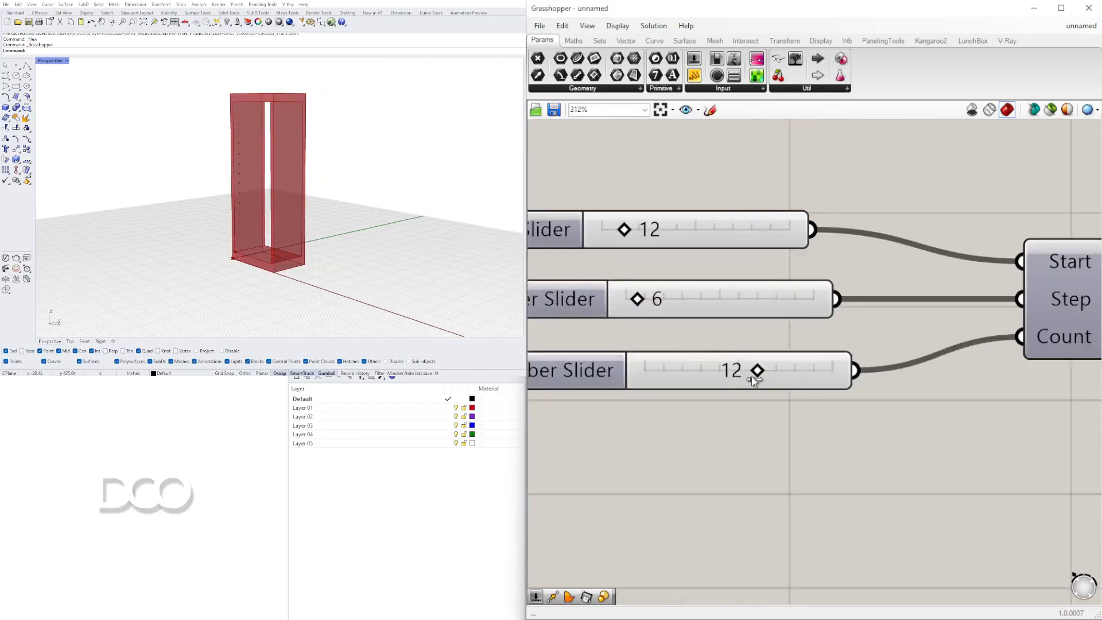
pyautogui.moveTo(757, 372); pyautogui.dragTo(701, 373)
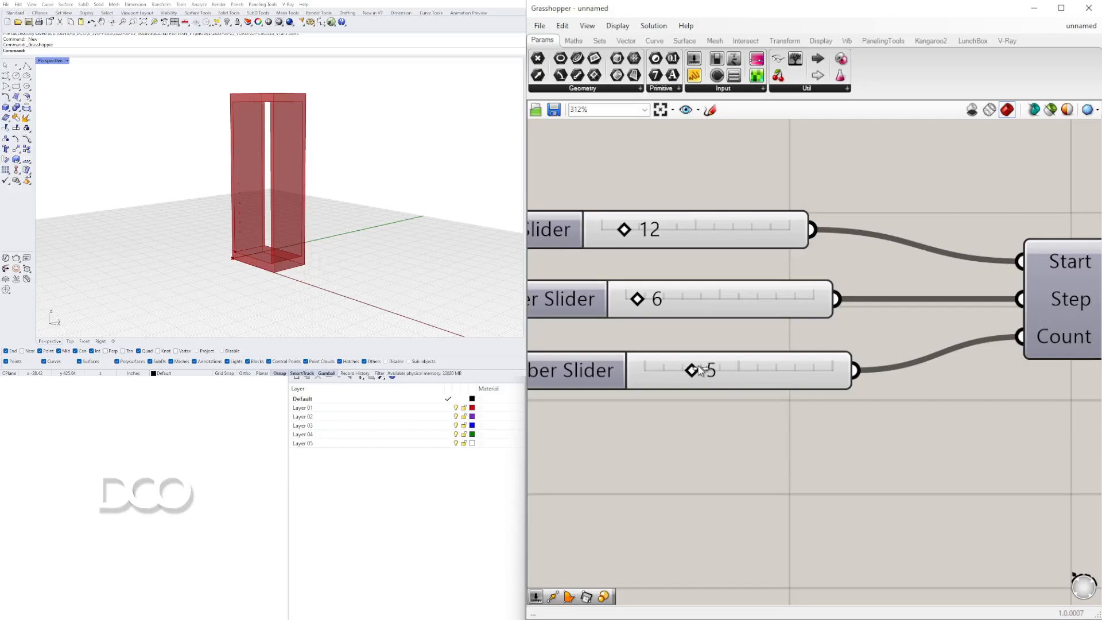
pyautogui.moveTo(639, 299); pyautogui.dragTo(657, 302)
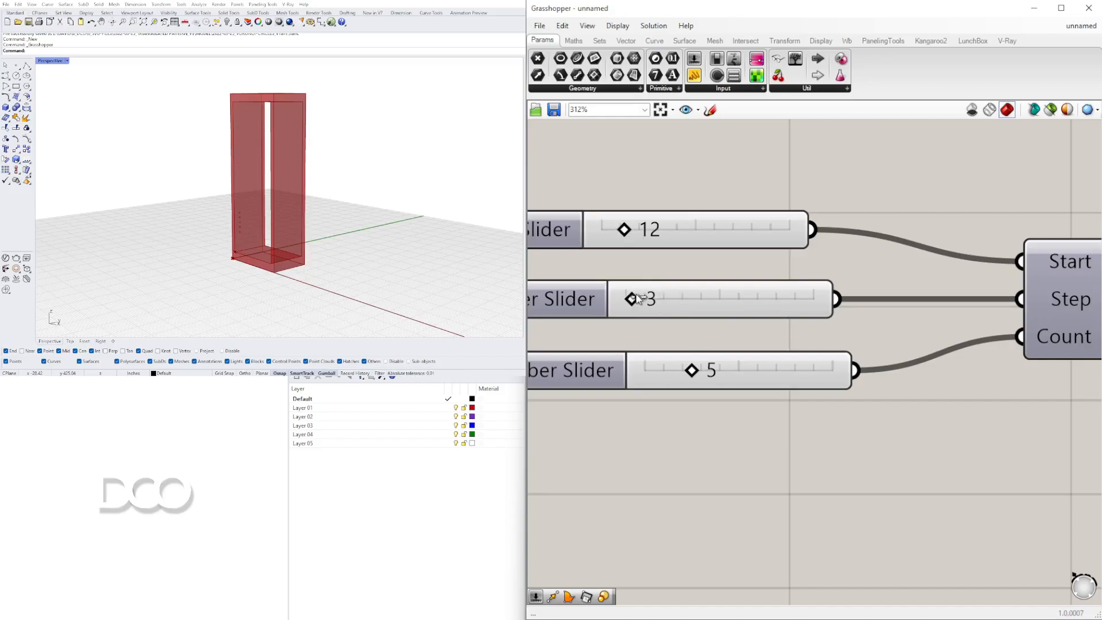
pyautogui.moveTo(627, 230); pyautogui.dragTo(716, 231)
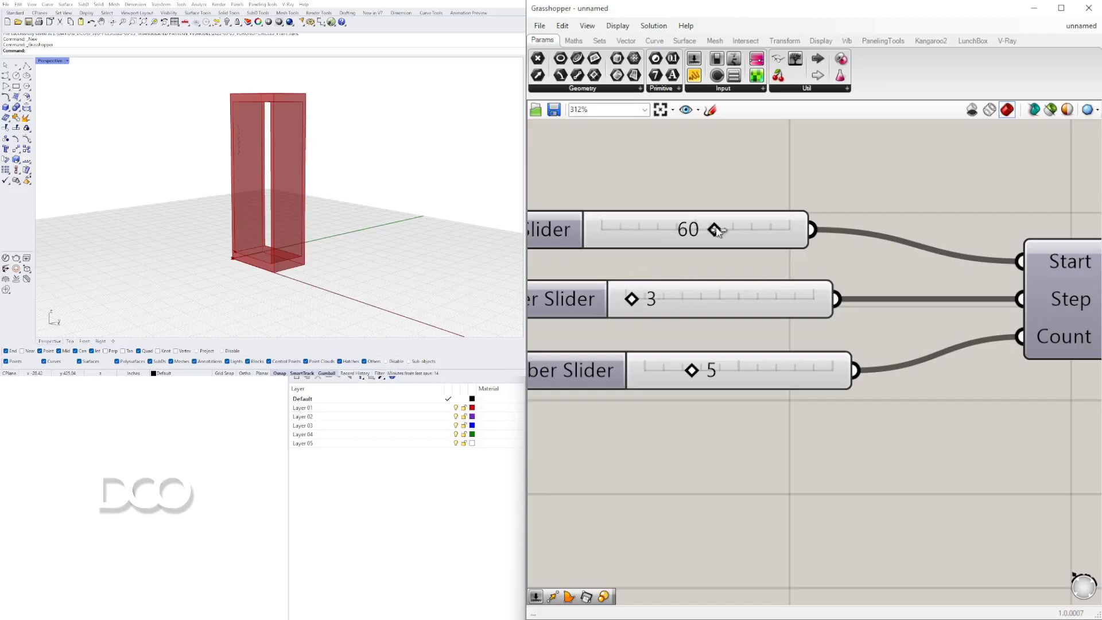
pyautogui.moveTo(689, 231); pyautogui.dragTo(616, 232)
pyautogui.moveTo(207, 184); pyautogui.dragTo(224, 213, button='right')
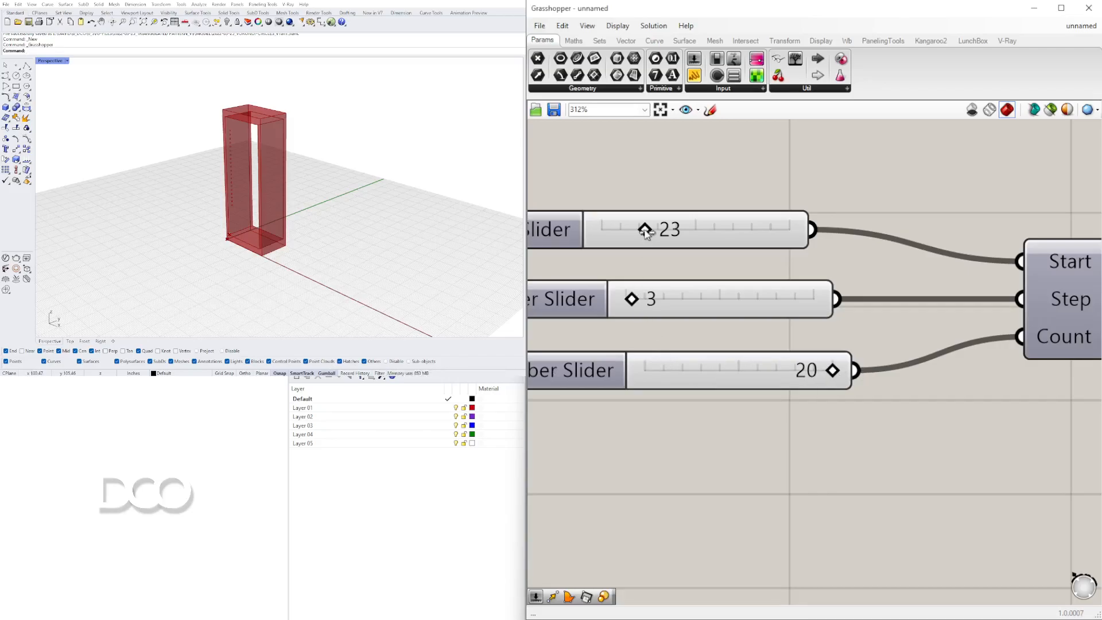
# Set the circle radius slider to 0.366.
pyautogui.scroll(-5, 663, 289)
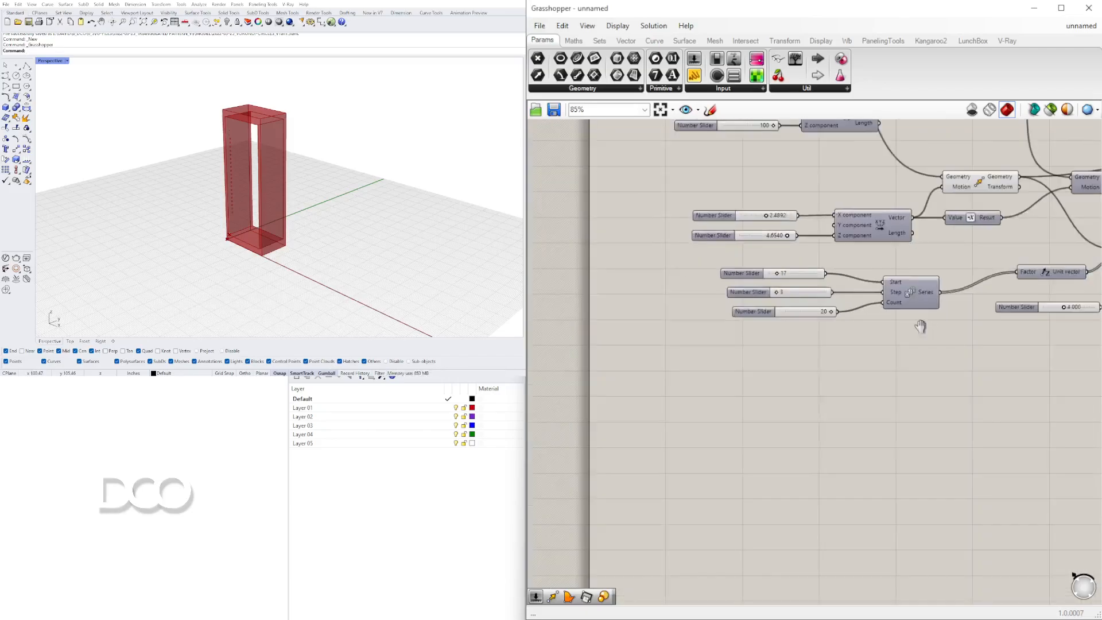
pyautogui.scroll(5, 772, 345)
pyautogui.moveTo(806, 339); pyautogui.dragTo(828, 355)
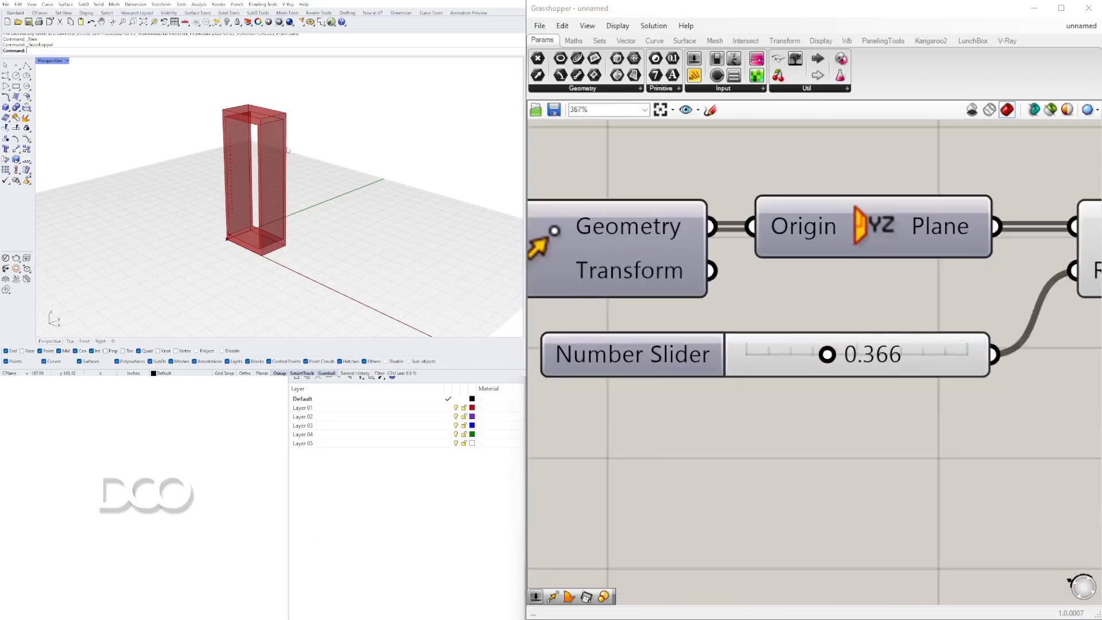
# Examine the circles on the frame's side panel in the viewport.
pyautogui.scroll(5, 268, 146)
pyautogui.scroll(-4, 187, 153)
pyautogui.scroll(6, 238, 167)
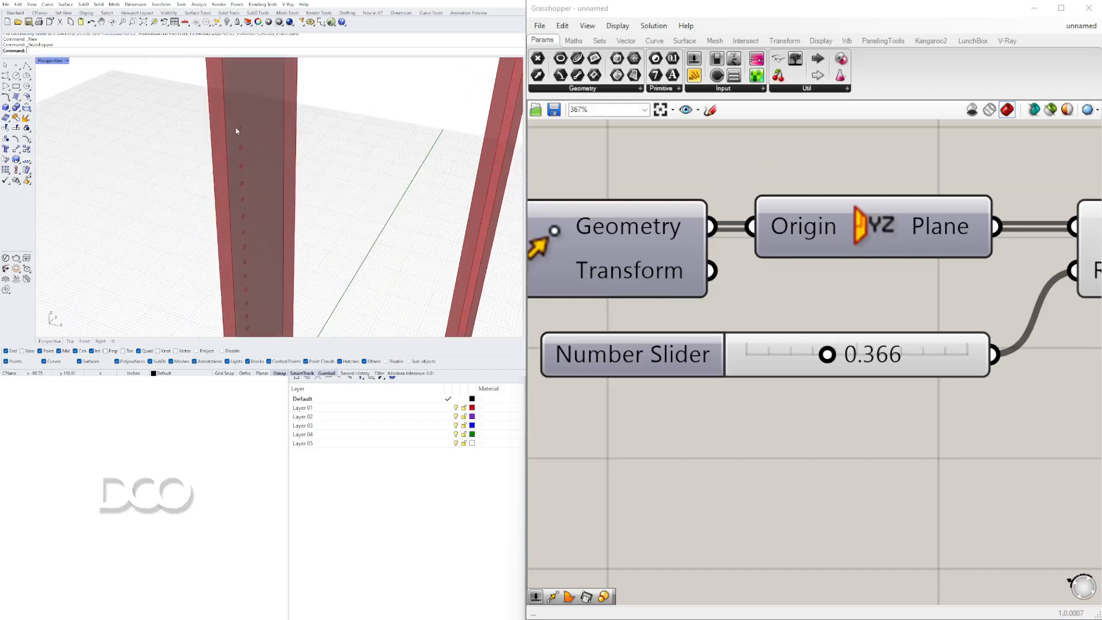
pyautogui.scroll(-5, 235, 129)
pyautogui.scroll(-5, 250, 125)
pyautogui.scroll(4, 257, 98)
pyautogui.scroll(-3, 247, 132)
pyautogui.scroll(4, 247, 140)
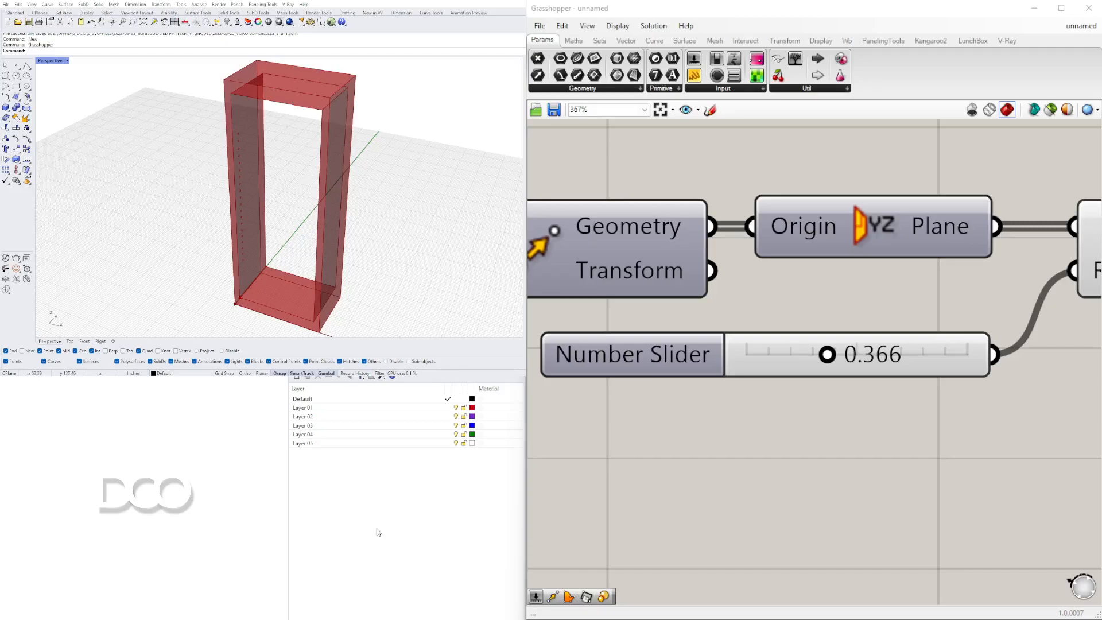
pyautogui.scroll(-4, 803, 321)
# Add a Boundary Surfaces component and connect the circles to its Edges input.
pyautogui.click(822, 316)
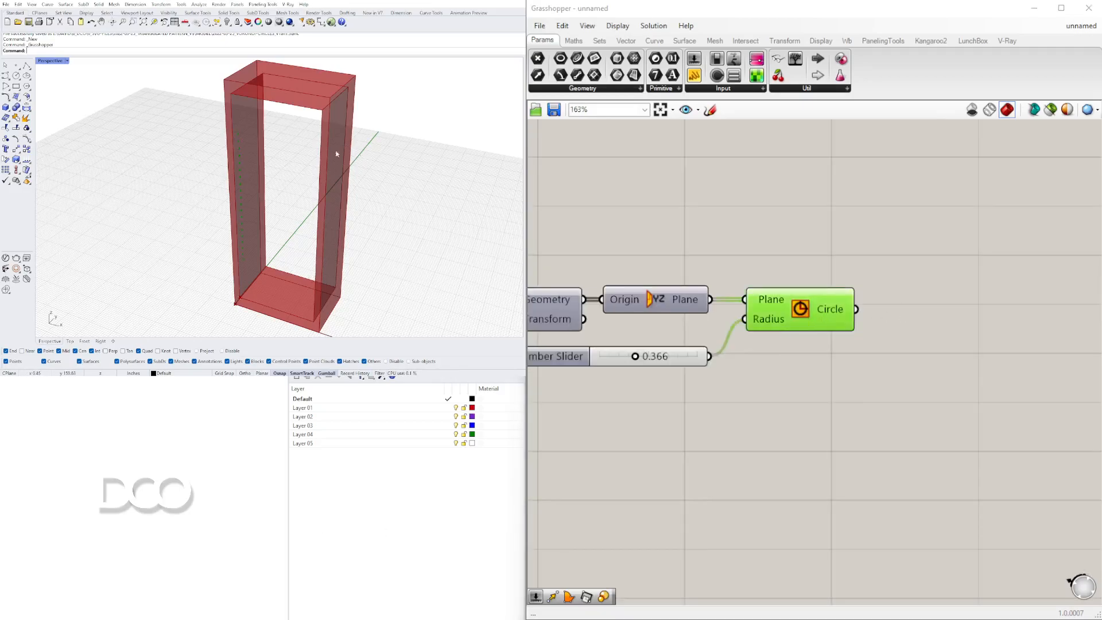
pyautogui.scroll(5, 233, 159)
pyautogui.doubleClick(947, 234)
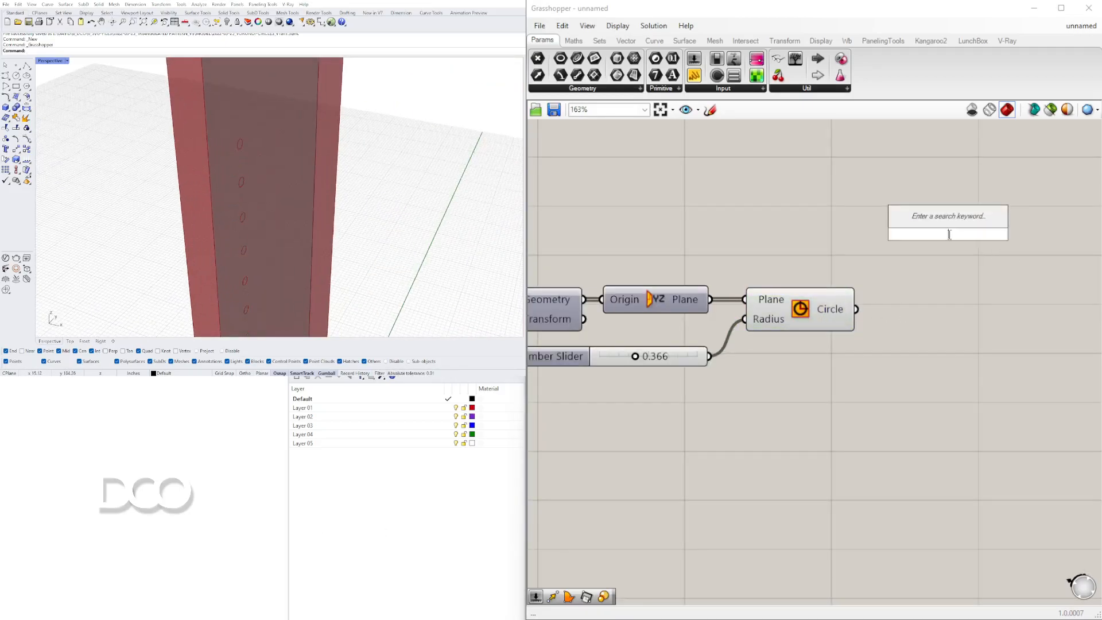
pyautogui.write('boun')
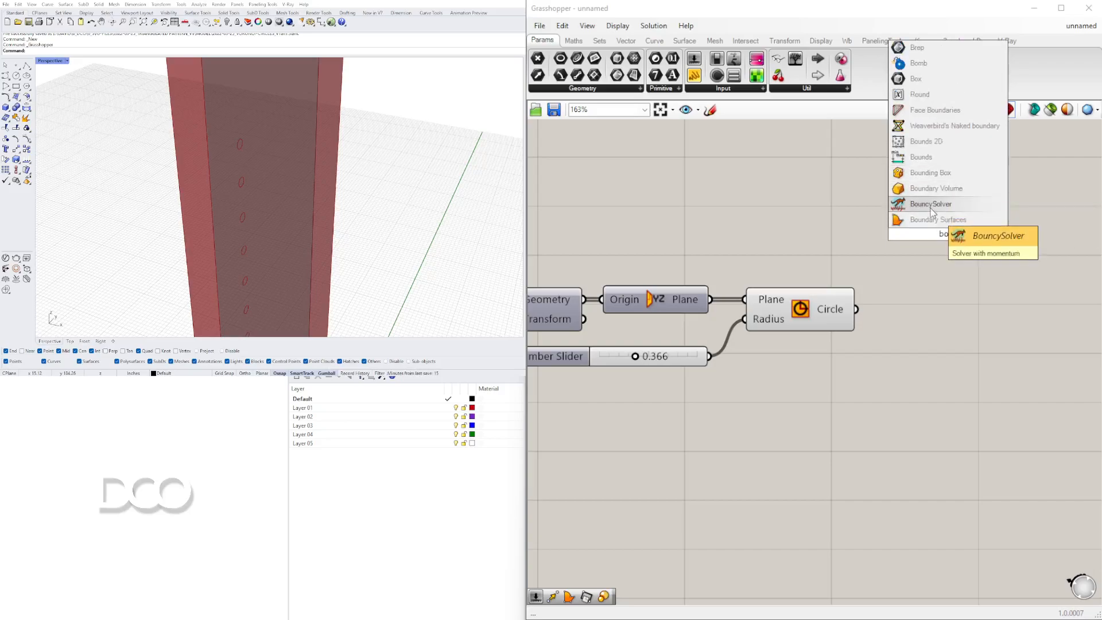
pyautogui.press('Return')
pyautogui.moveTo(888, 265); pyautogui.dragTo(947, 270)
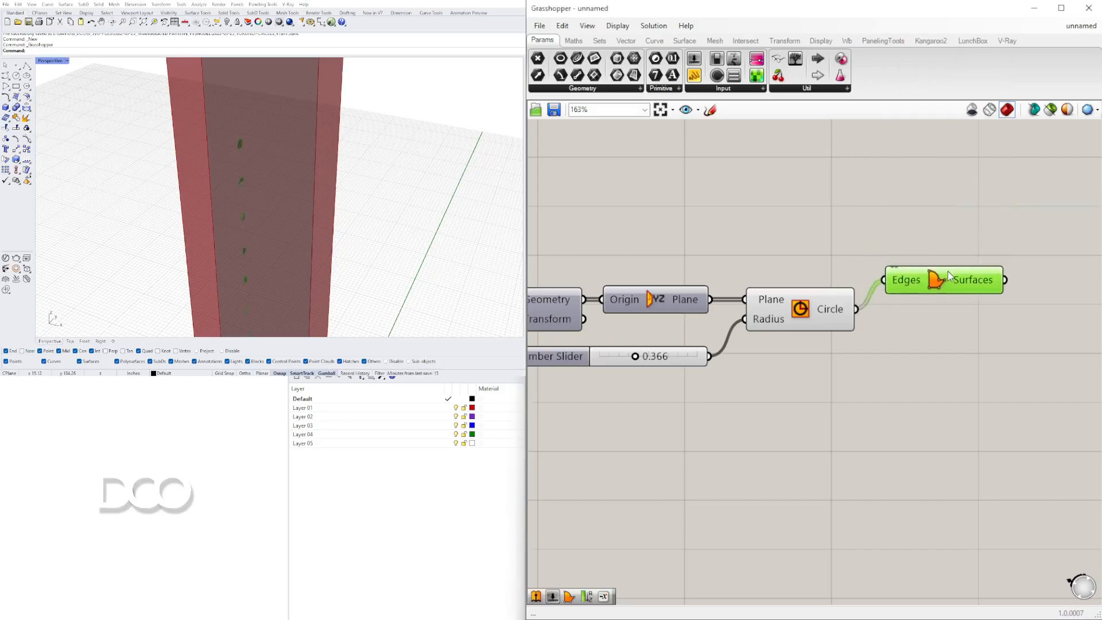
# Add an Extrude component to the canvas.
pyautogui.scroll(-4, 305, 191)
pyautogui.scroll(-5, 288, 182)
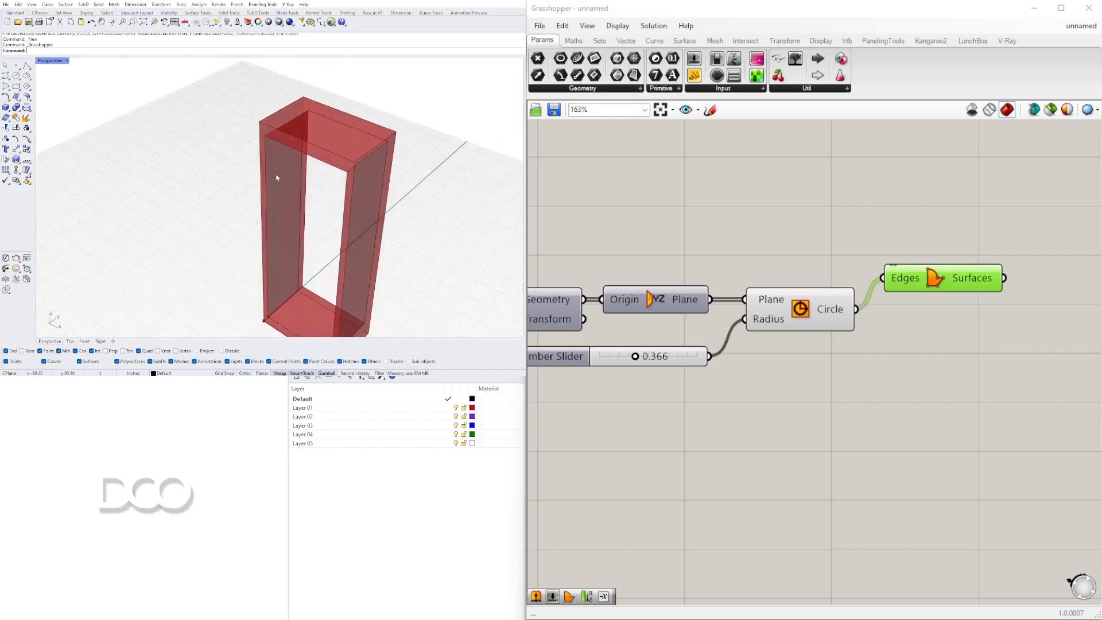
pyautogui.scroll(5, 269, 175)
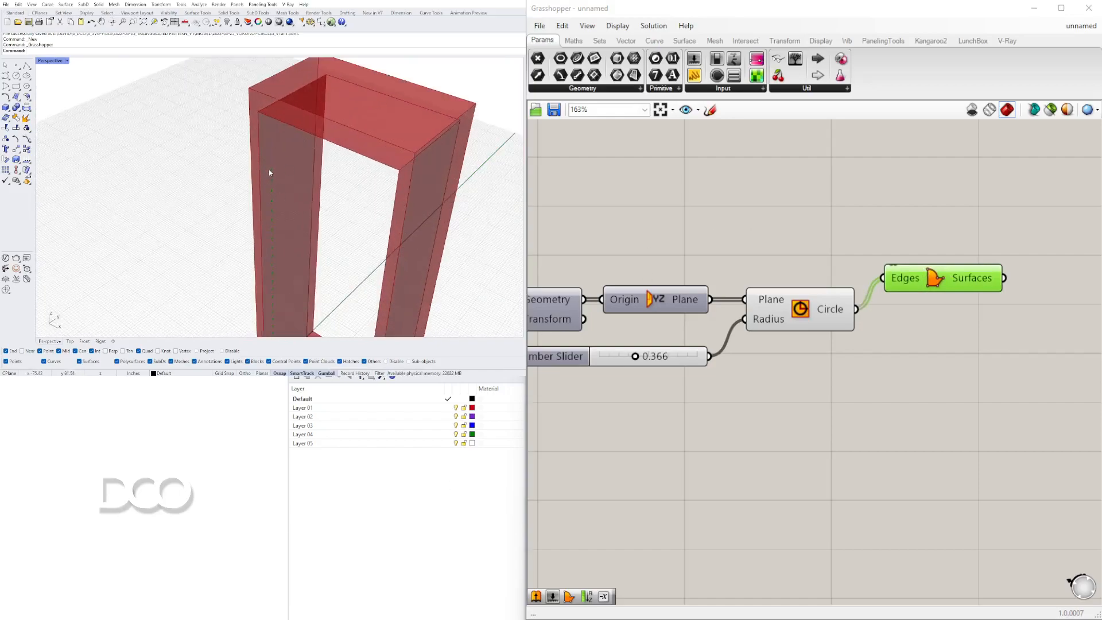
pyautogui.doubleClick(881, 202)
pyautogui.write('extrude')
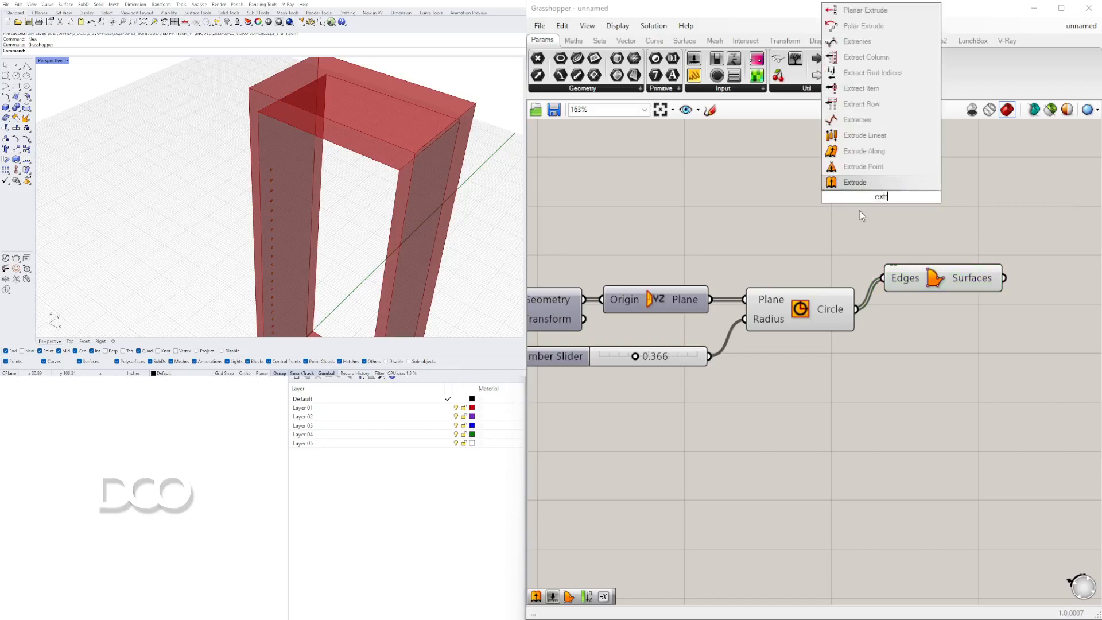
pyautogui.press('Return')
# Add a Negative component feeding the Extrude Direction input.
pyautogui.doubleClick(724, 211)
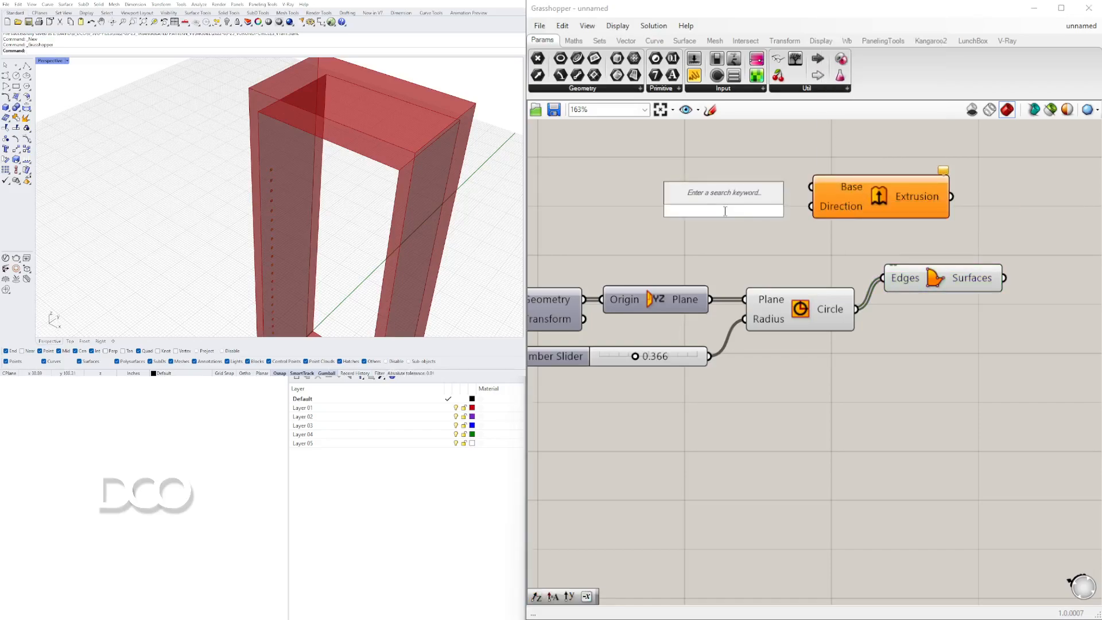
pyautogui.write('negative')
pyautogui.press('Return')
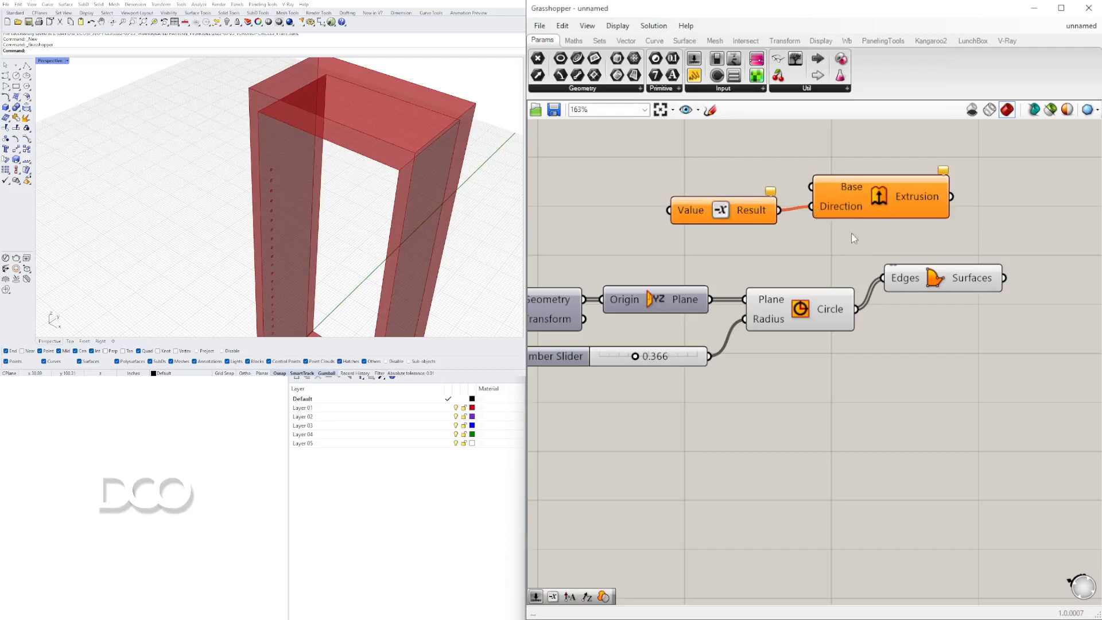
pyautogui.moveTo(873, 247); pyautogui.dragTo(712, 170)
pyautogui.scroll(-3, 743, 174)
pyautogui.moveTo(752, 180); pyautogui.dragTo(639, 202, button='right')
pyautogui.moveTo(690, 213); pyautogui.dragTo(937, 326)
pyautogui.click(736, 351)
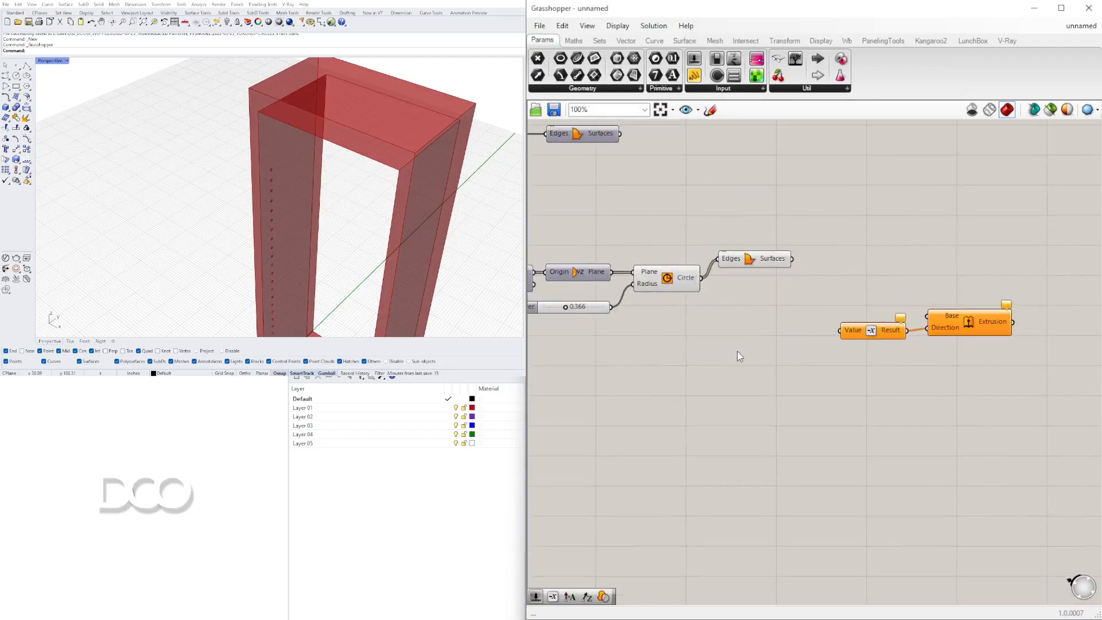
# Add a Unit X component and connect its vector into the Negative component.
pyautogui.doubleClick(736, 350)
pyautogui.write('unit x')
pyautogui.press('Return')
pyautogui.moveTo(808, 334); pyautogui.dragTo(839, 330)
pyautogui.moveTo(769, 337); pyautogui.dragTo(785, 329)
# Feed a 0.5 number slider into the Unit X factor and wire the boundary surfaces into the Extrude base.
pyautogui.doubleClick(628, 347)
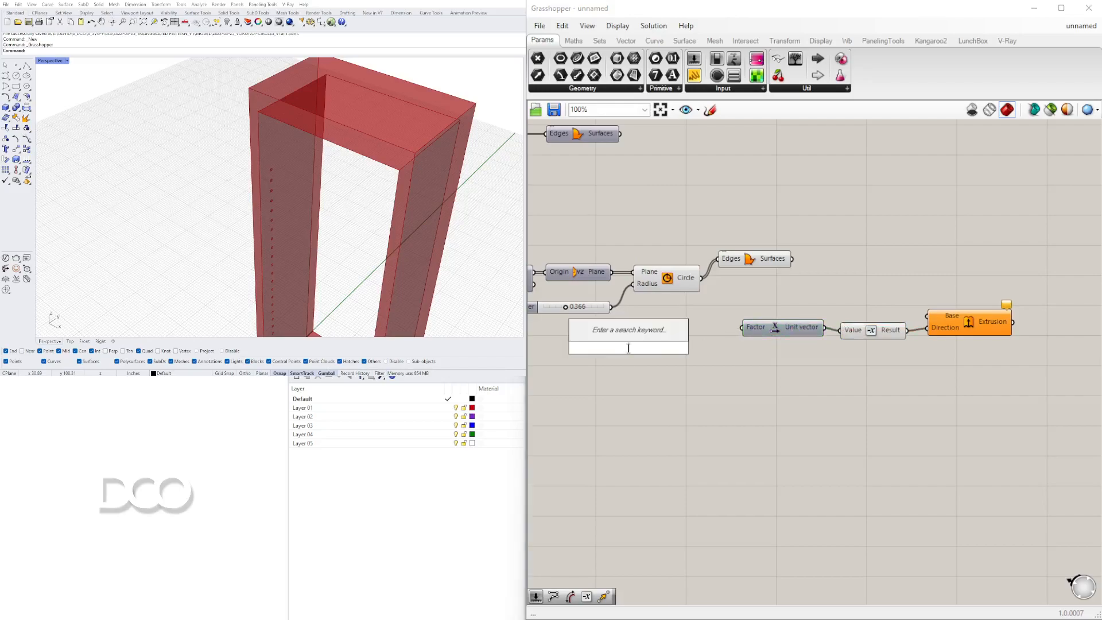
pyautogui.write('0.5')
pyautogui.press('Return')
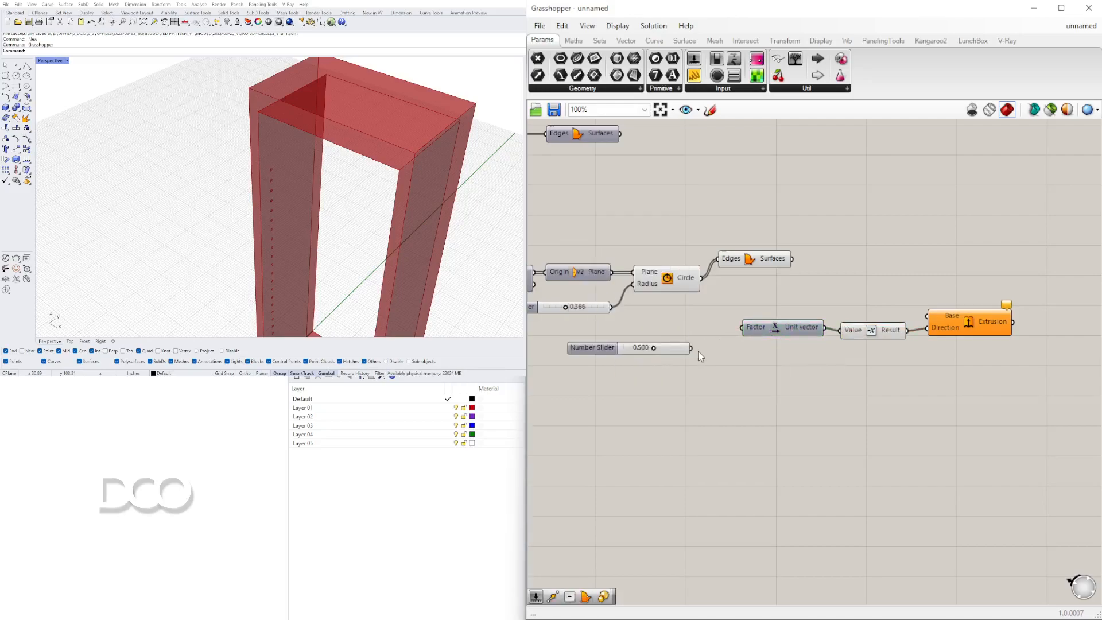
pyautogui.moveTo(958, 355); pyautogui.dragTo(756, 348)
pyautogui.click(767, 327)
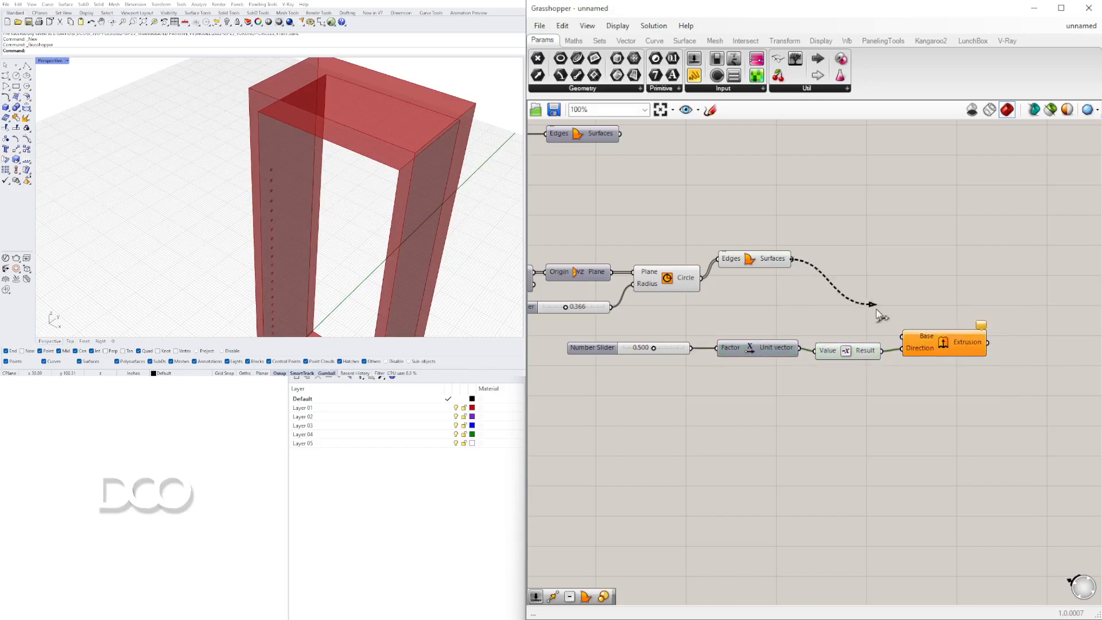
pyautogui.moveTo(782, 304); pyautogui.dragTo(592, 235)
pyautogui.middleClick(660, 236)
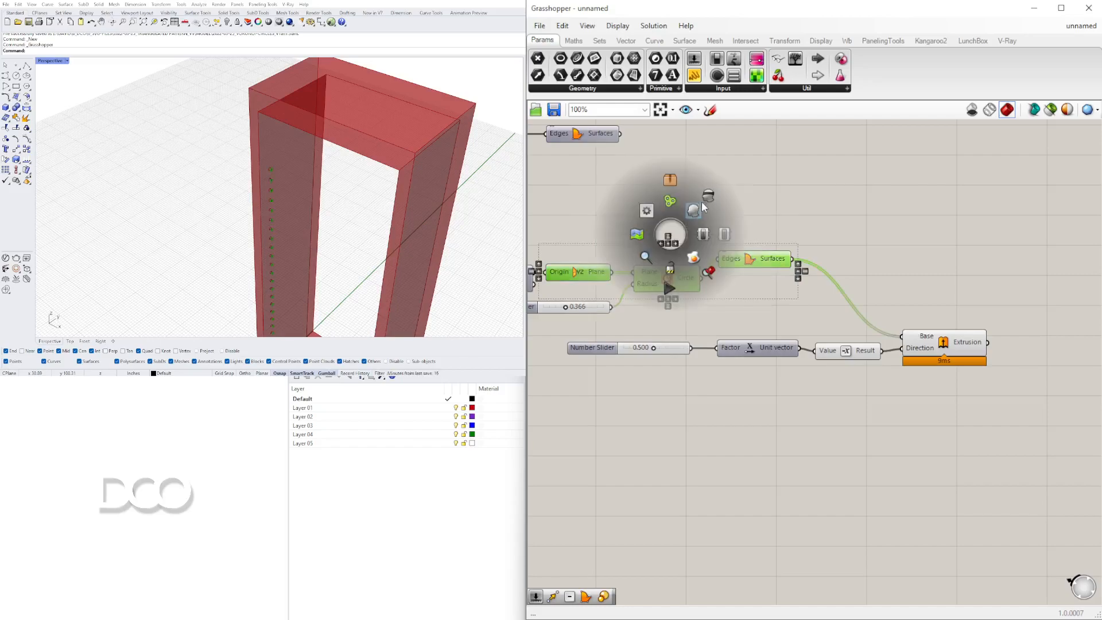
# Set the Unit X factor slider to 1.000 so the hole extrusions go through the side panel.
pyautogui.click(743, 195)
pyautogui.scroll(8, 683, 366)
pyautogui.moveTo(733, 312); pyautogui.dragTo(1030, 315)
pyautogui.scroll(3, 238, 218)
pyautogui.moveTo(238, 218); pyautogui.dragTo(332, 127, button='right')
pyautogui.scroll(-8, 837, 247)
pyautogui.scroll(-4, 928, 264)
pyautogui.scroll(5, 941, 275)
pyautogui.click(968, 273)
pyautogui.moveTo(966, 271); pyautogui.dragTo(960, 268)
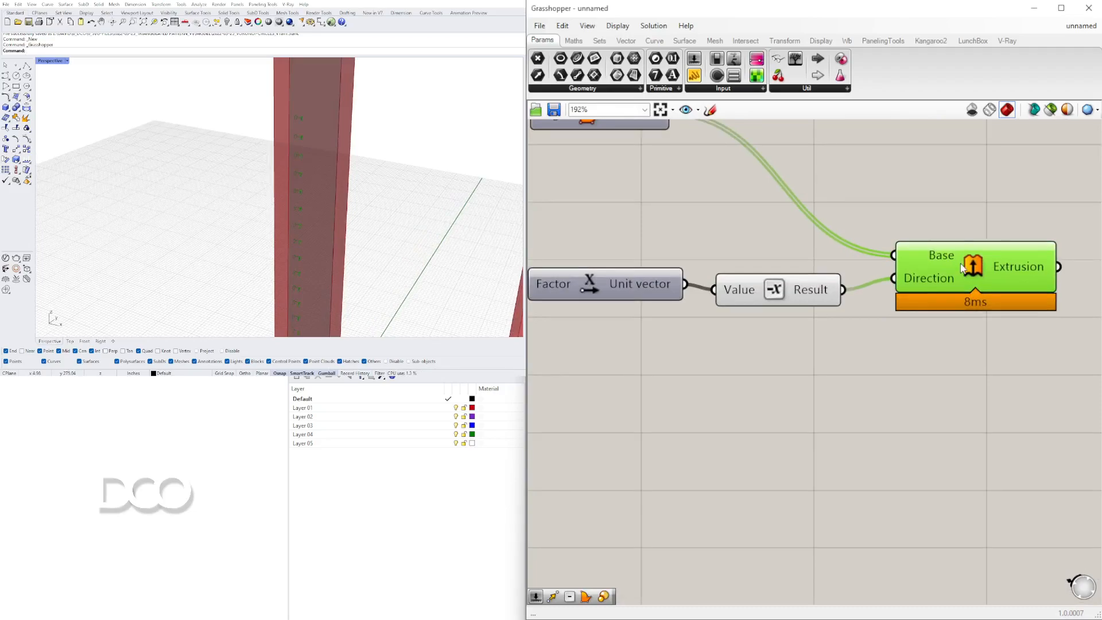
pyautogui.scroll(-3, 962, 268)
pyautogui.moveTo(758, 234); pyautogui.dragTo(757, 249)
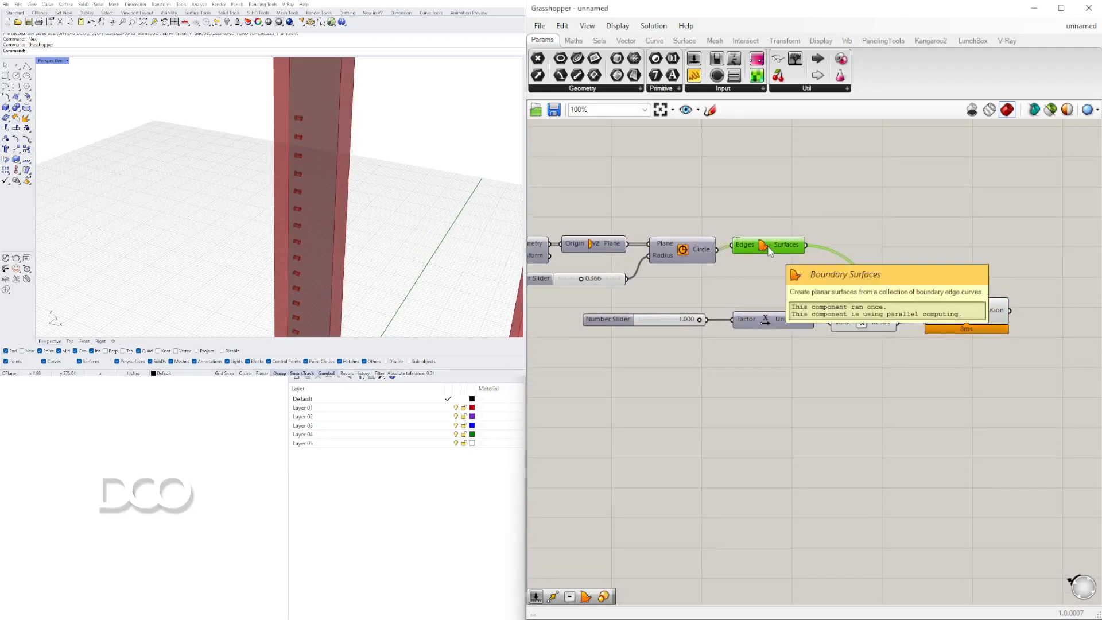
pyautogui.moveTo(954, 318); pyautogui.dragTo(942, 319)
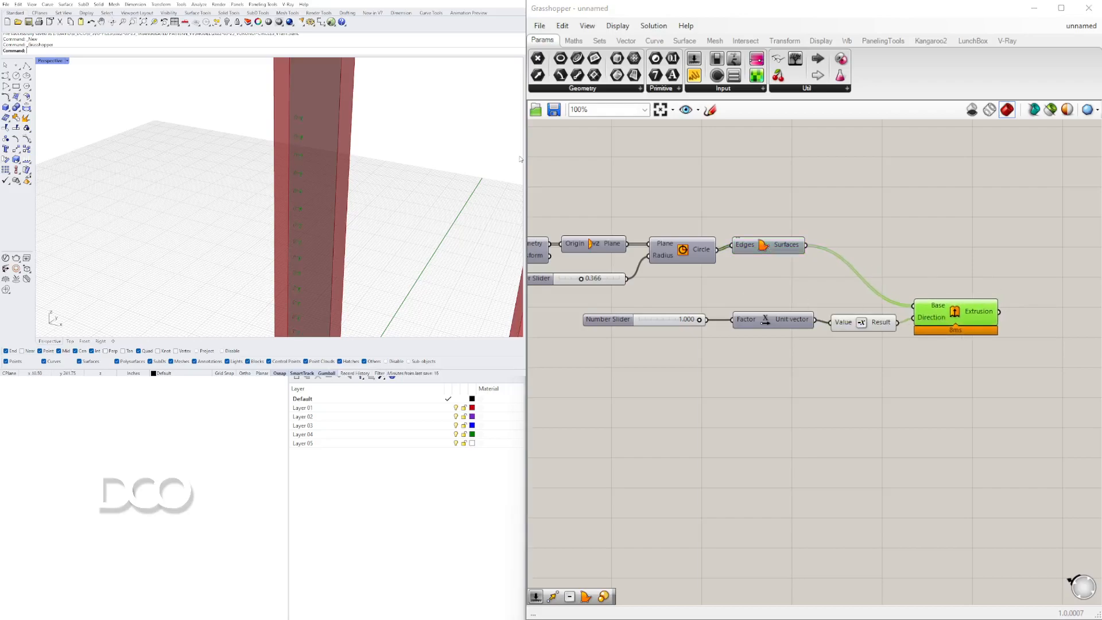
pyautogui.scroll(-8, 197, 185)
pyautogui.moveTo(201, 186)
pyautogui.mouseDown(button='right')
pyautogui.moveTo(216, 191)
pyautogui.moveTo(201, 198)
pyautogui.mouseUp(button='right')
pyautogui.scroll(-4, 977, 308)
pyautogui.moveTo(918, 174); pyautogui.dragTo(837, 233, button='right')
pyautogui.scroll(3, 836, 227)
pyautogui.click(848, 222)
pyautogui.scroll(3, 912, 215)
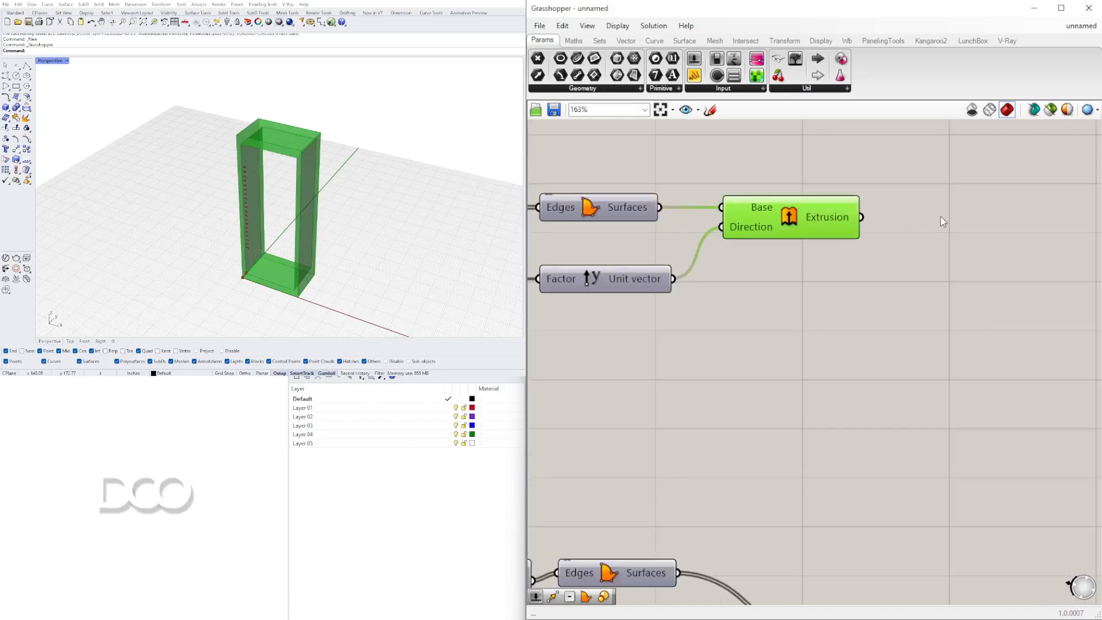
pyautogui.doubleClick(940, 216)
pyautogui.write('area')
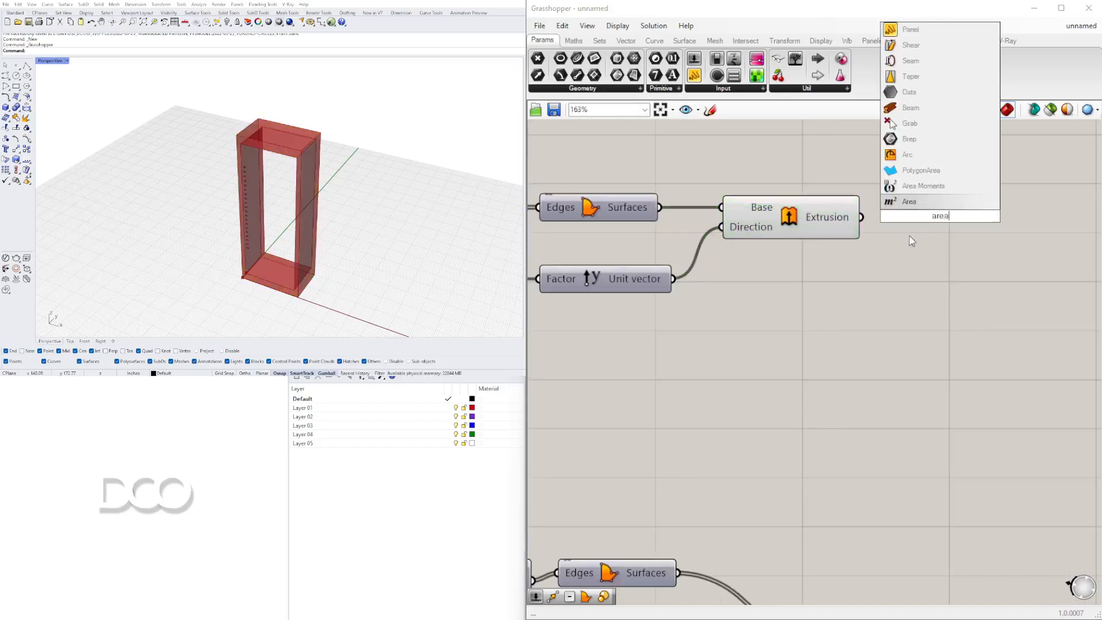
pyautogui.click(922, 184)
pyautogui.click(901, 209)
pyautogui.press('Delete')
# Add an Area component and feed the hole extrusion into its Geometry input.
pyautogui.doubleClick(935, 249)
pyautogui.write('area')
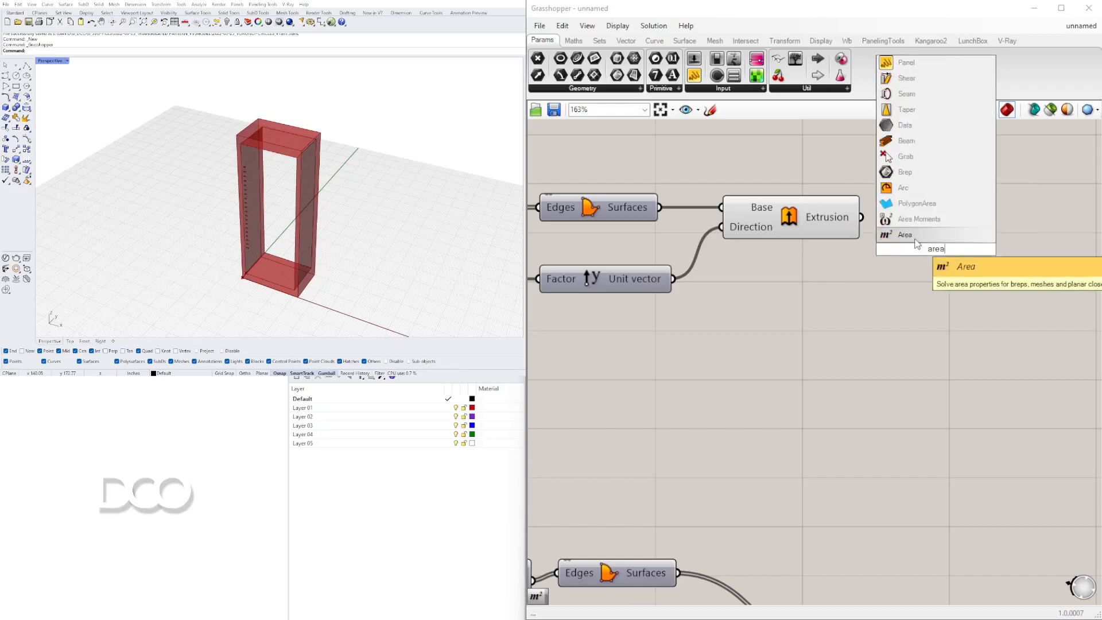
pyautogui.click(898, 240)
pyautogui.moveTo(898, 257); pyautogui.dragTo(942, 292)
pyautogui.moveTo(912, 244); pyautogui.dragTo(691, 171, button='right')
pyautogui.click(917, 238)
pyautogui.doubleClick(916, 240)
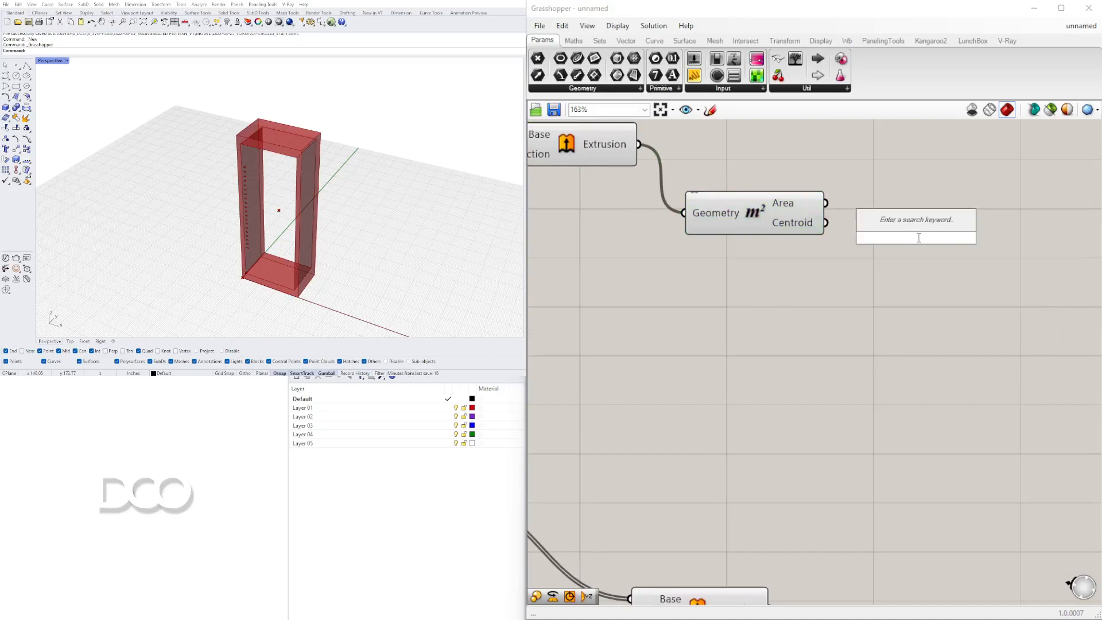
pyautogui.write('xy')
pyautogui.click(893, 226)
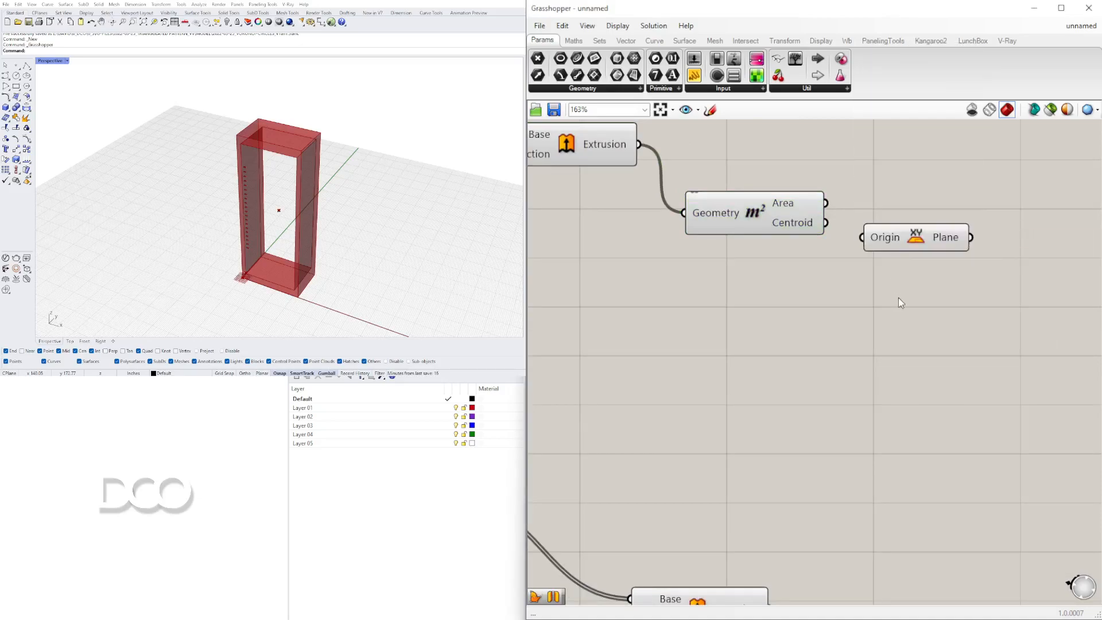
# Add YZ Plane and XZ Plane components and delete the XY Plane component.
pyautogui.doubleClick(893, 299)
pyautogui.write('yz')
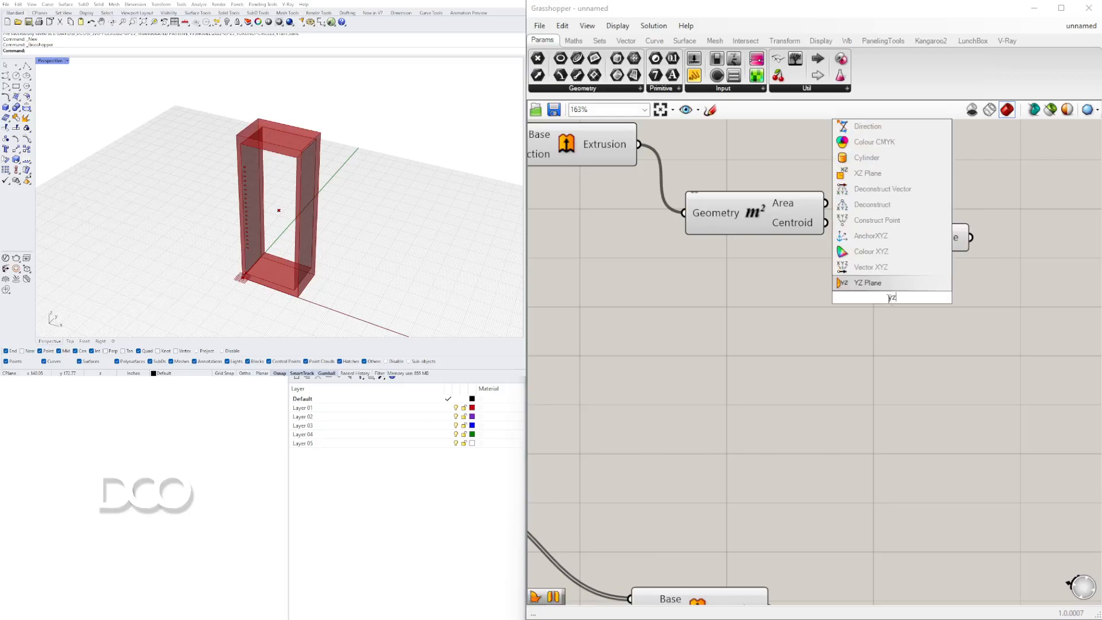
pyautogui.click(872, 288)
pyautogui.doubleClick(884, 358)
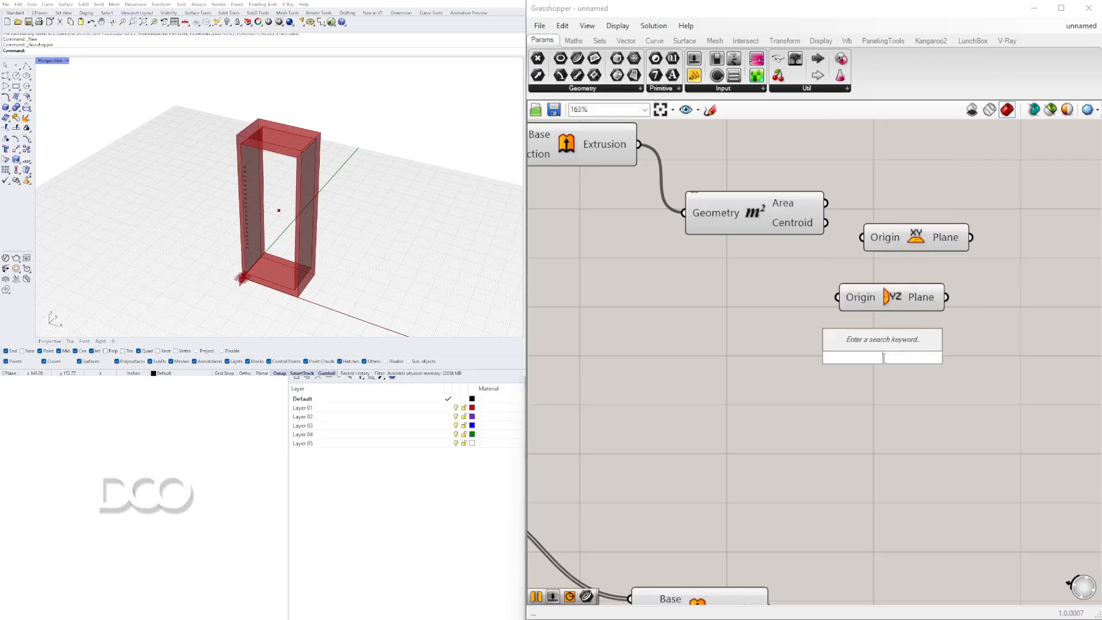
pyautogui.write('xz')
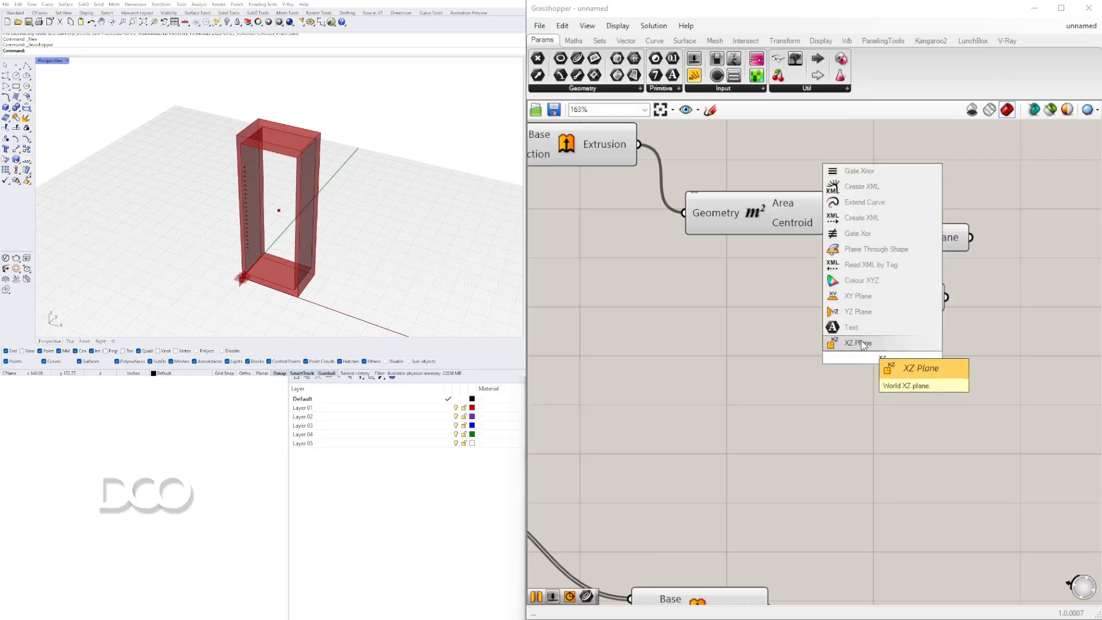
pyautogui.click(866, 343)
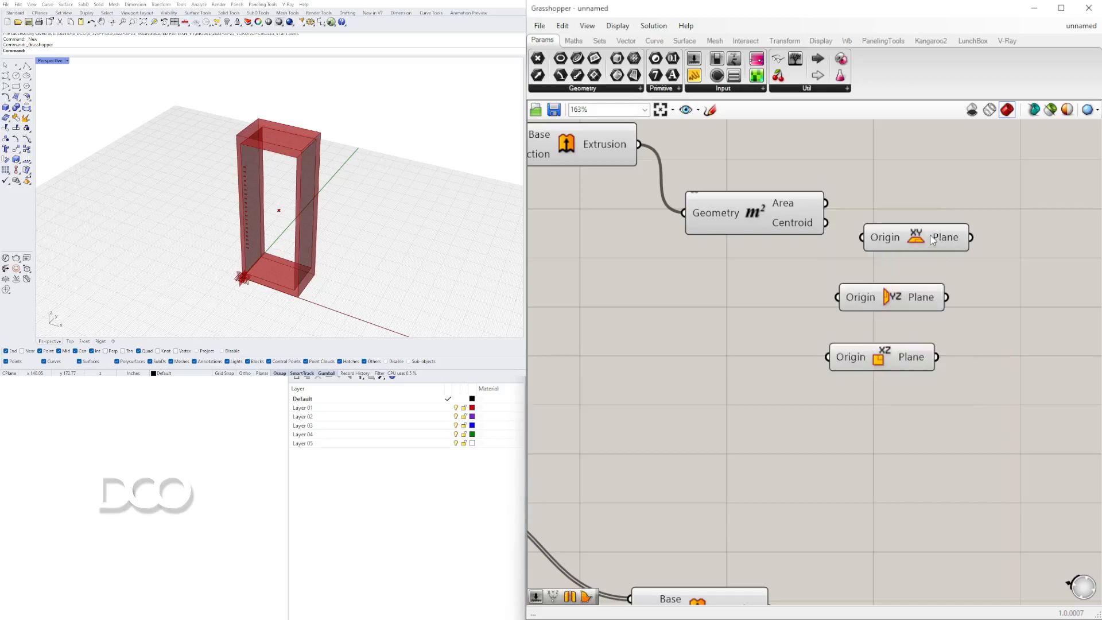
pyautogui.press('Delete')
# Wire the Area centroid into the Origin inputs of both the YZ and XZ planes.
pyautogui.moveTo(1005, 408); pyautogui.dragTo(884, 270)
pyautogui.moveTo(889, 293); pyautogui.dragTo(945, 267)
pyautogui.click(845, 230)
pyautogui.moveTo(824, 227); pyautogui.dragTo(884, 334)
pyautogui.moveTo(982, 385); pyautogui.dragTo(931, 207)
pyautogui.click(930, 186)
pyautogui.moveTo(908, 272); pyautogui.dragTo(917, 241)
pyautogui.moveTo(958, 278); pyautogui.dragTo(898, 185)
pyautogui.moveTo(948, 214); pyautogui.dragTo(947, 226)
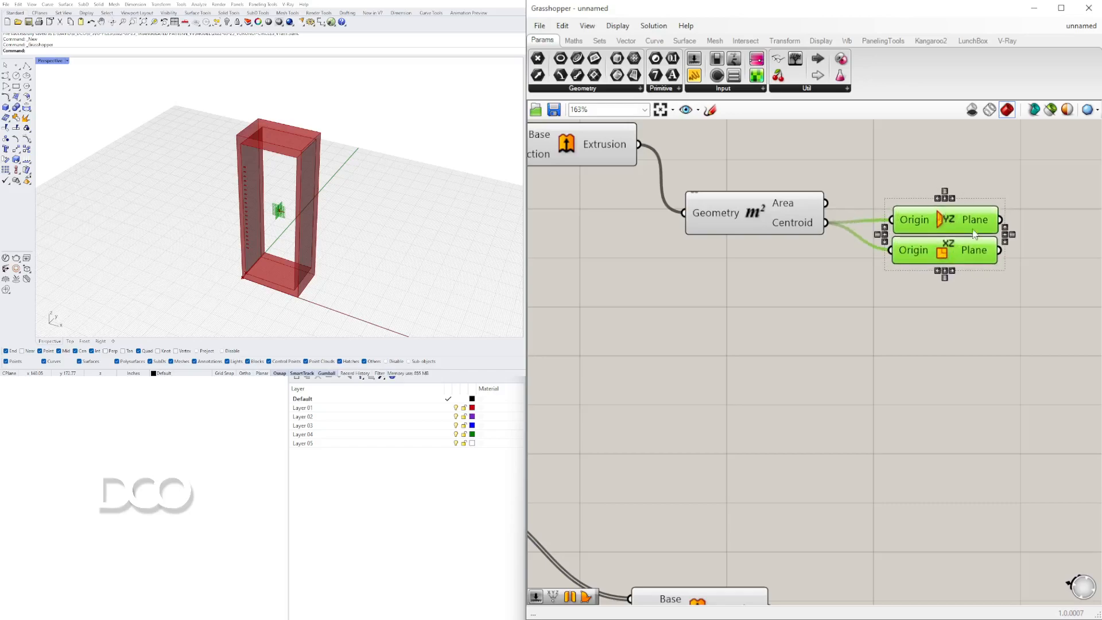
# Add two Mirror components and connect the XZ plane to their Plane inputs.
pyautogui.moveTo(1038, 268); pyautogui.dragTo(846, 329, button='right')
pyautogui.doubleClick(910, 330)
pyautogui.write('mi')
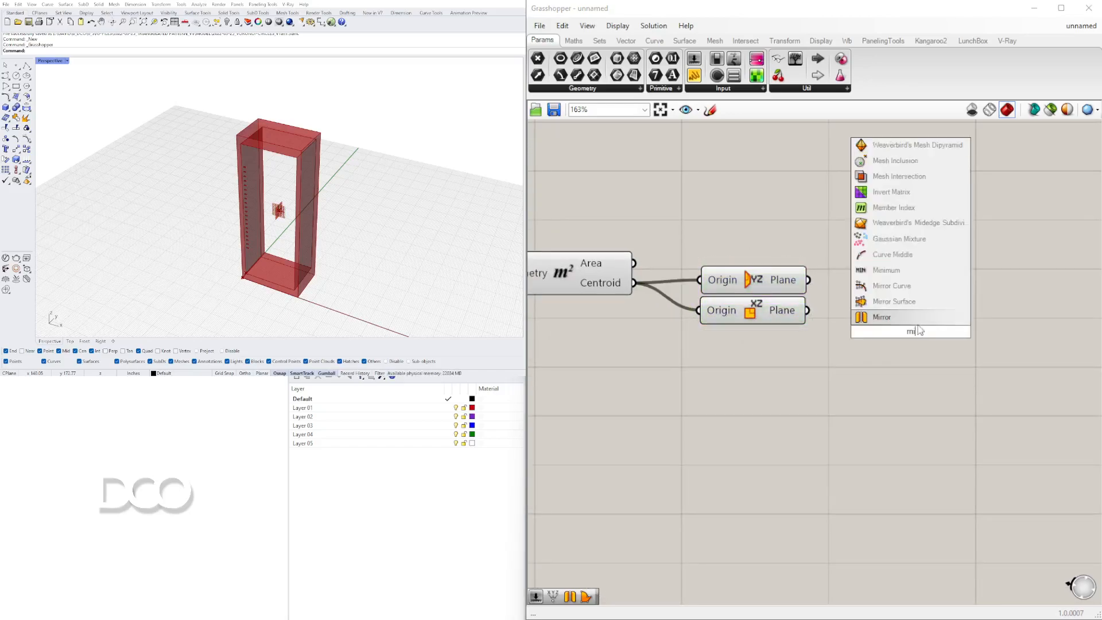
pyautogui.click(901, 316)
pyautogui.scroll(2, 795, 301)
pyautogui.moveTo(810, 315); pyautogui.dragTo(824, 377)
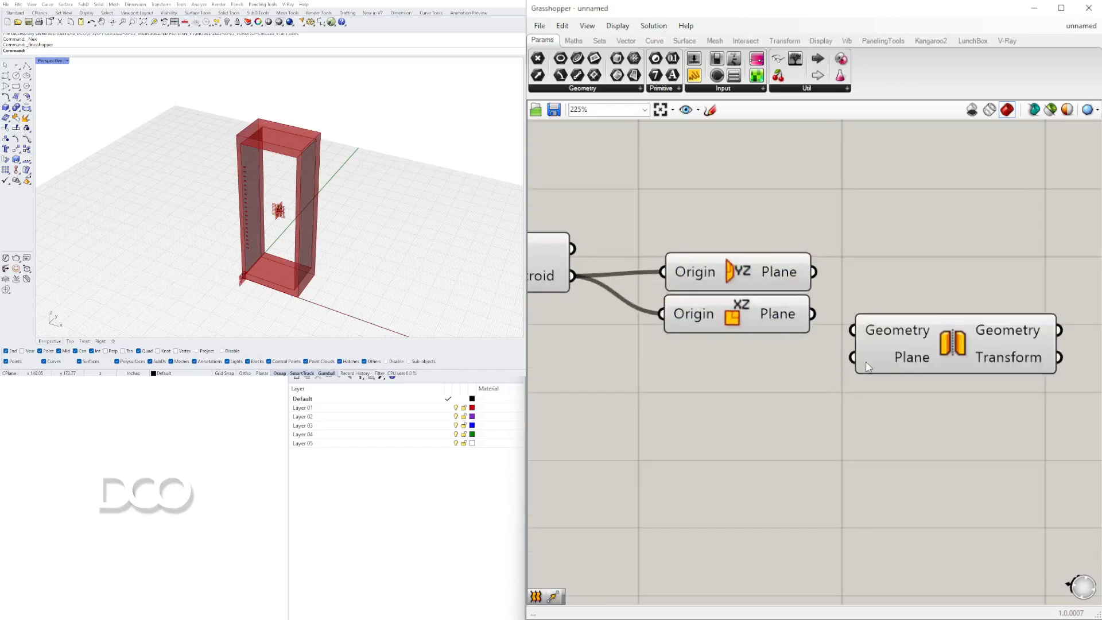
pyautogui.moveTo(811, 323); pyautogui.dragTo(853, 356)
pyautogui.moveTo(921, 323); pyautogui.dragTo(983, 358)
pyautogui.keyDown('alt'); pyautogui.moveTo(1000, 356); pyautogui.dragTo(1001, 278); pyautogui.keyUp('alt')
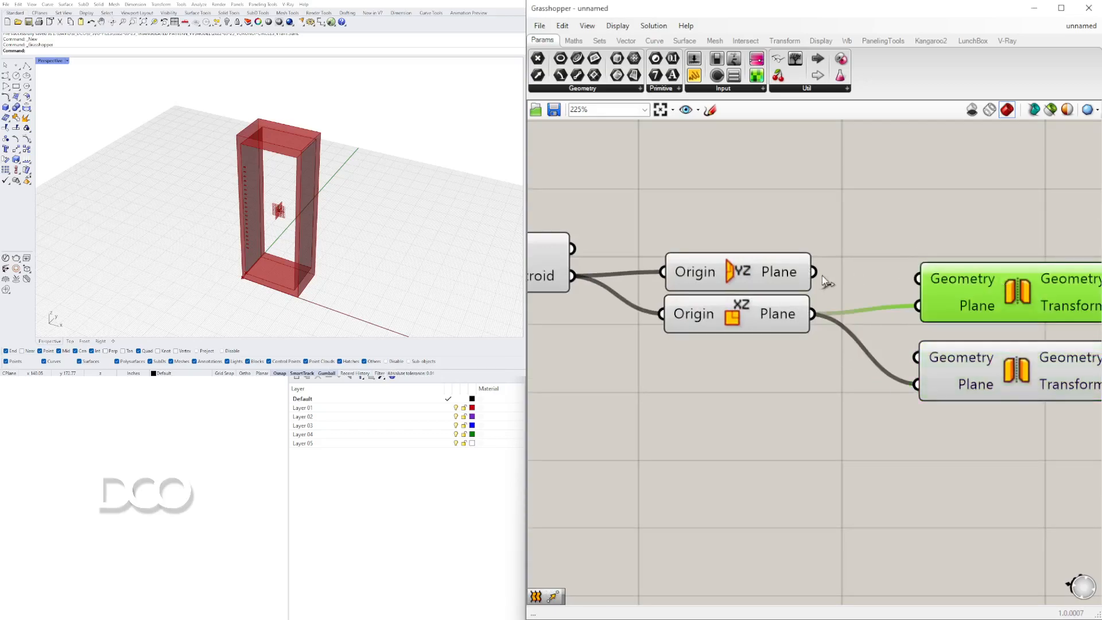
pyautogui.moveTo(922, 304); pyautogui.dragTo(921, 305)
pyautogui.scroll(-4, 922, 305)
pyautogui.moveTo(1031, 374); pyautogui.dragTo(978, 416, button='right')
pyautogui.moveTo(992, 426); pyautogui.dragTo(902, 340)
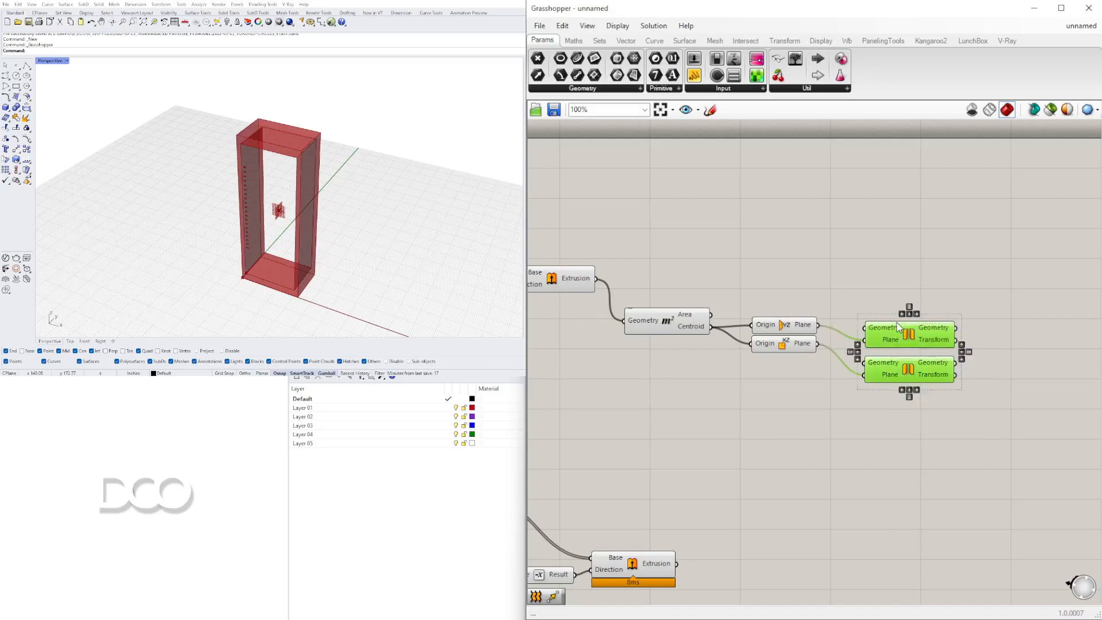
# Connect the YZ plane to the first Mirror's Plane input instead.
pyautogui.scroll(-3, 899, 339)
pyautogui.moveTo(899, 337); pyautogui.dragTo(815, 346, button='right')
pyautogui.click(829, 316)
pyautogui.moveTo(820, 334); pyautogui.dragTo(824, 327)
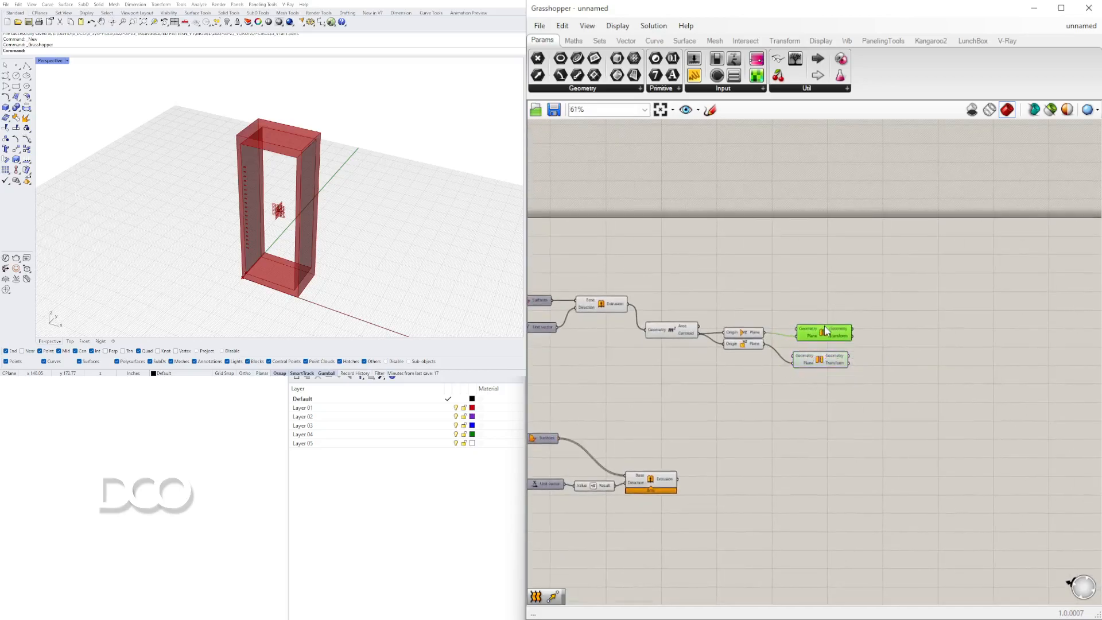
pyautogui.click(748, 335)
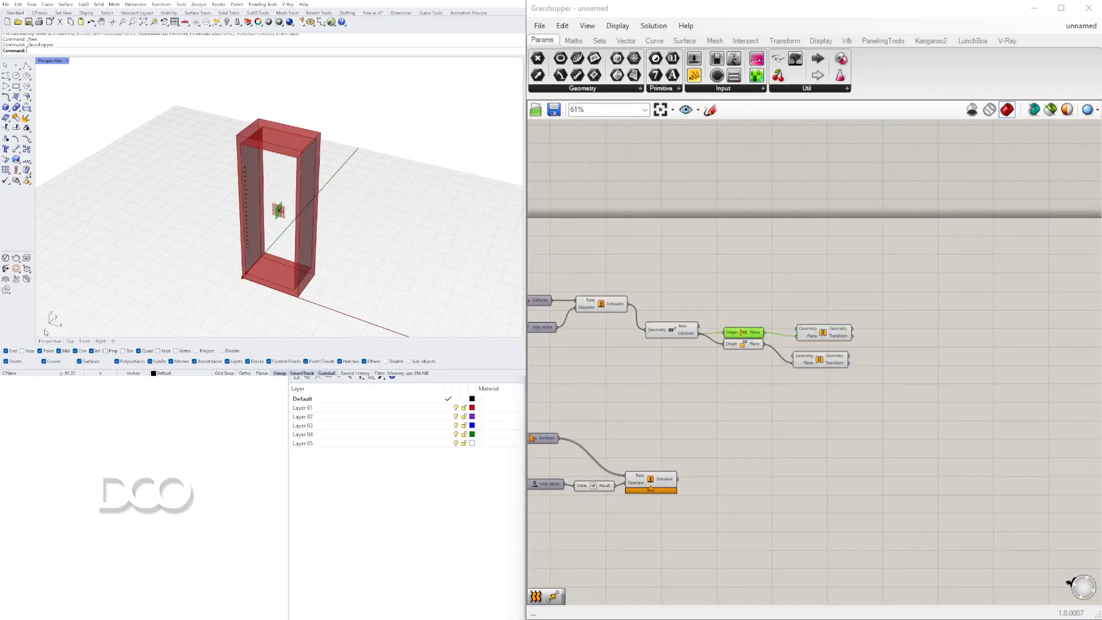
pyautogui.scroll(3, 811, 359)
pyautogui.moveTo(668, 330); pyautogui.dragTo(675, 367)
pyautogui.scroll(-3, 668, 407)
# Feed the hole extrusion into the XZ-plane Mirror's Geometry input.
pyautogui.moveTo(670, 412); pyautogui.dragTo(1034, 385, button='right')
pyautogui.scroll(-2, 1021, 374)
pyautogui.click(962, 450)
pyautogui.scroll(5, 982, 465)
pyautogui.moveTo(980, 465); pyautogui.dragTo(733, 445, button='right')
pyautogui.moveTo(725, 435); pyautogui.dragTo(954, 211)
pyautogui.click(974, 207)
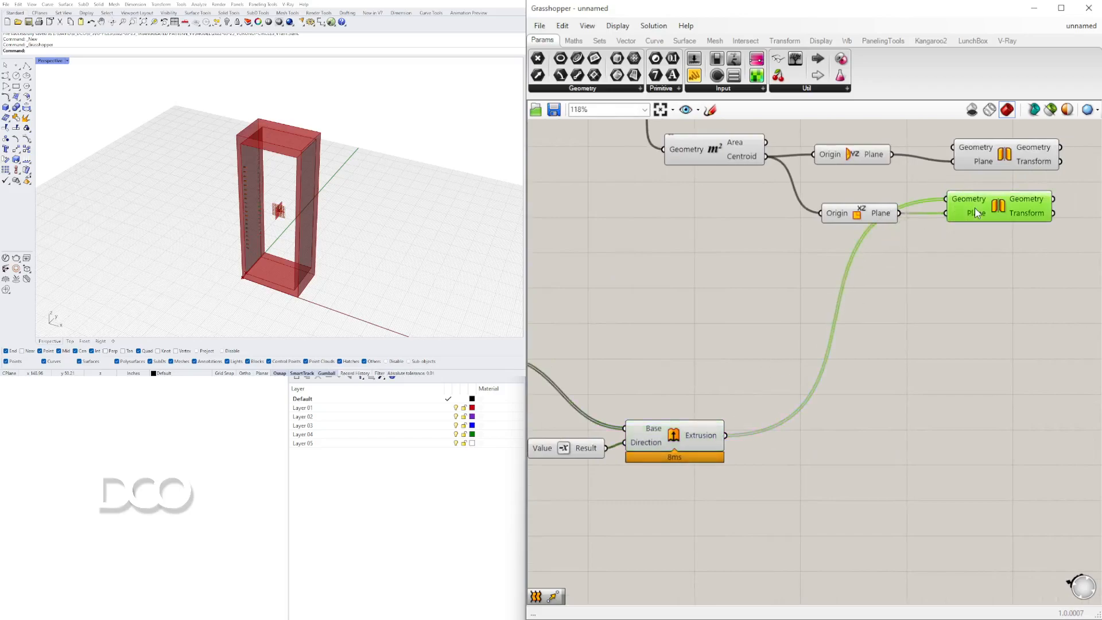
# Feed the XZ-mirrored holes into the YZ-plane Mirror's Geometry input.
pyautogui.moveTo(974, 202); pyautogui.dragTo(880, 282, button='right')
pyautogui.moveTo(938, 290); pyautogui.dragTo(929, 430)
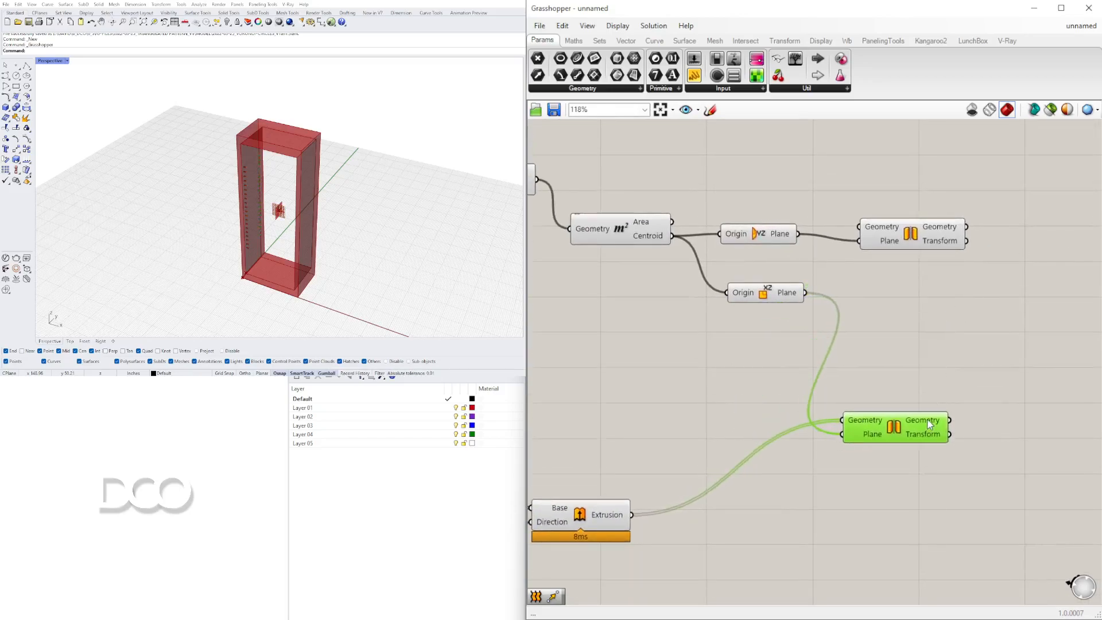
pyautogui.moveTo(1046, 365); pyautogui.dragTo(867, 362, button='right')
pyautogui.moveTo(707, 417); pyautogui.dragTo(735, 430)
pyautogui.scroll(-2, 754, 368)
pyautogui.moveTo(806, 172); pyautogui.dragTo(1004, 213)
pyautogui.moveTo(849, 323); pyautogui.dragTo(859, 323)
pyautogui.moveTo(922, 237); pyautogui.dragTo(971, 210)
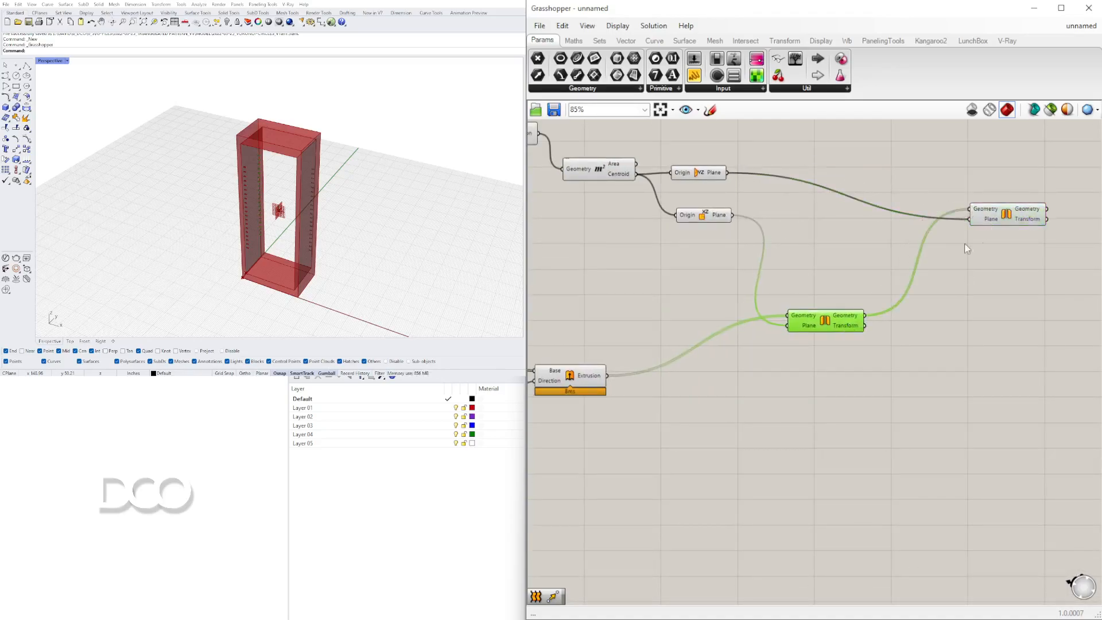
# Also wire the original hole extrusion into the YZ-plane Mirror's Geometry input.
pyautogui.moveTo(608, 376); pyautogui.dragTo(984, 219)
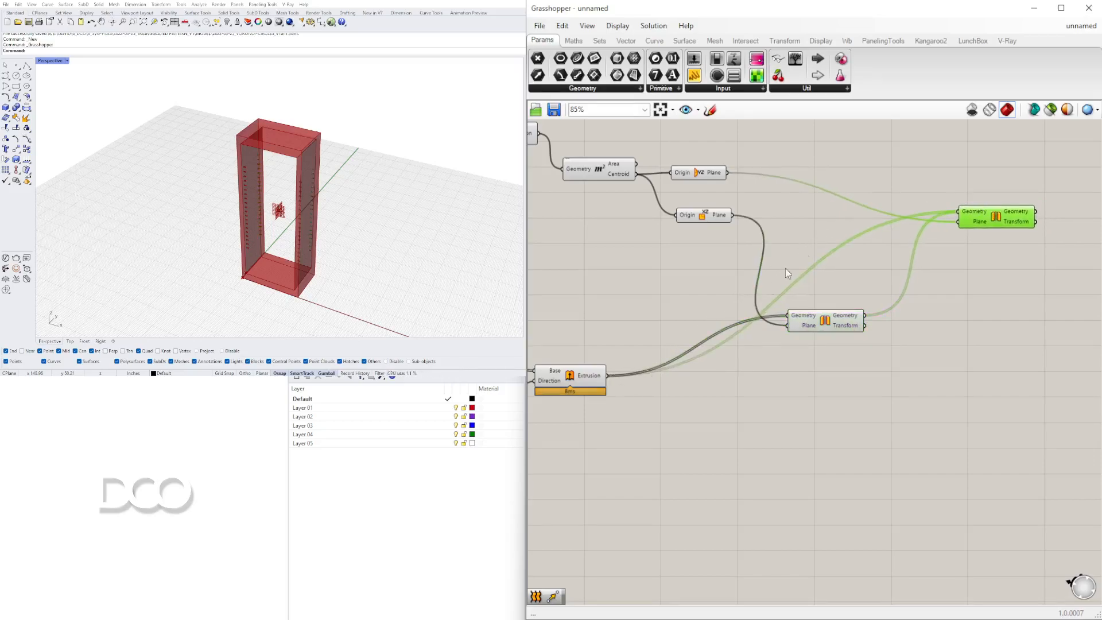
pyautogui.keyDown('shift'); pyautogui.click(848, 328); pyautogui.keyUp('shift')
pyautogui.keyDown('shift'); pyautogui.click(596, 380); pyautogui.keyUp('shift')
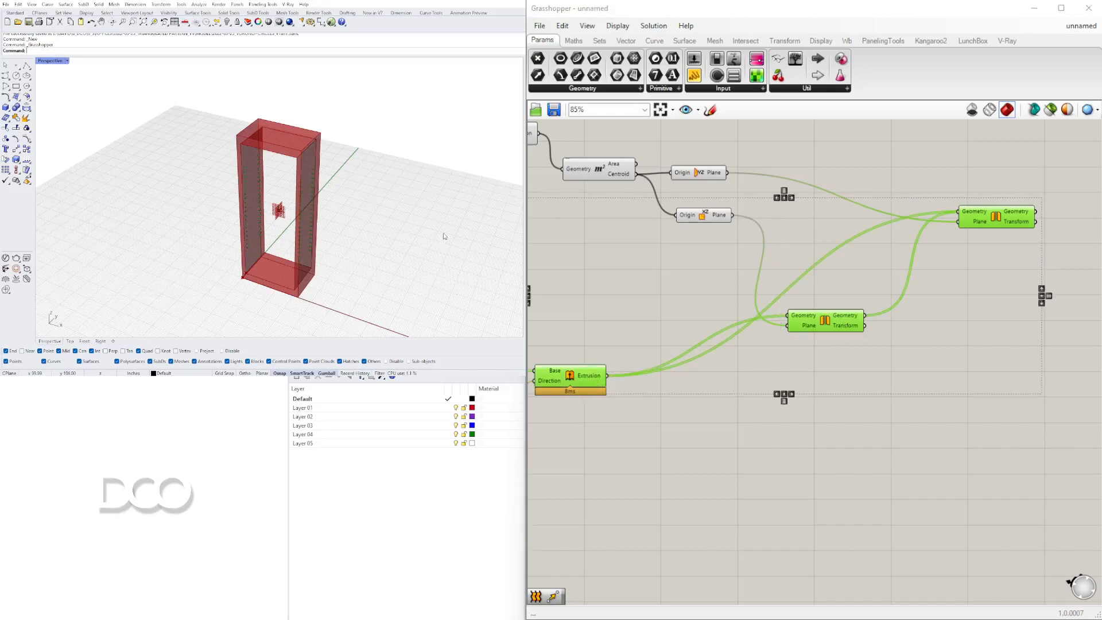
pyautogui.click(791, 394)
pyautogui.moveTo(794, 397); pyautogui.dragTo(699, 378, button='right')
pyautogui.hotkey('ctrl', 'z')
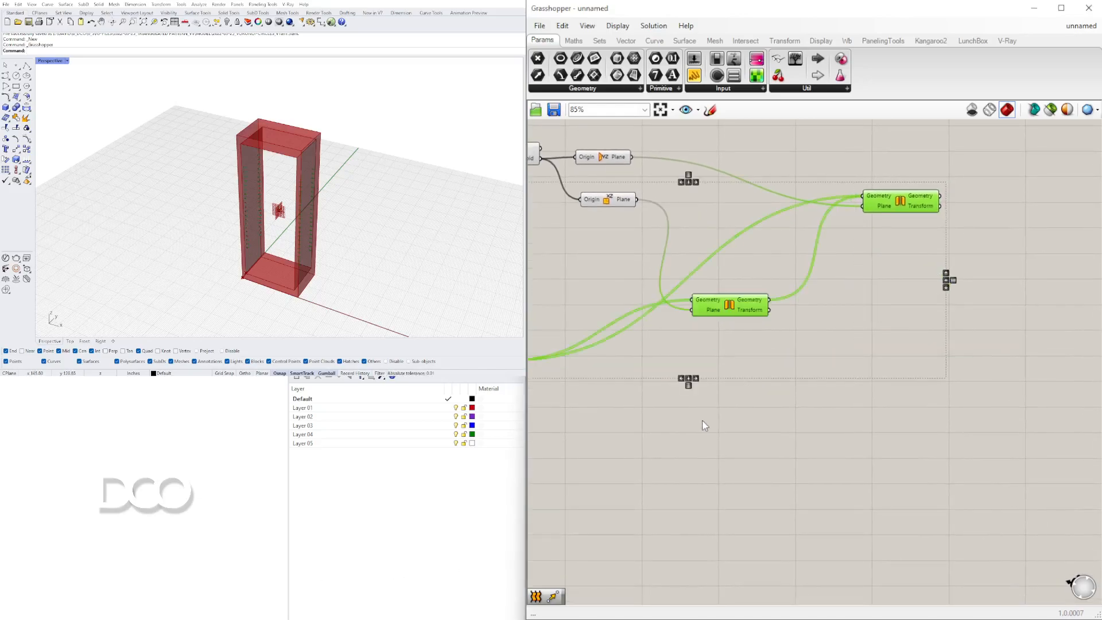
# Search for brep and add a Brep parameter to the canvas.
pyautogui.scroll(-3, 814, 412)
pyautogui.doubleClick(814, 412)
pyautogui.write('brep')
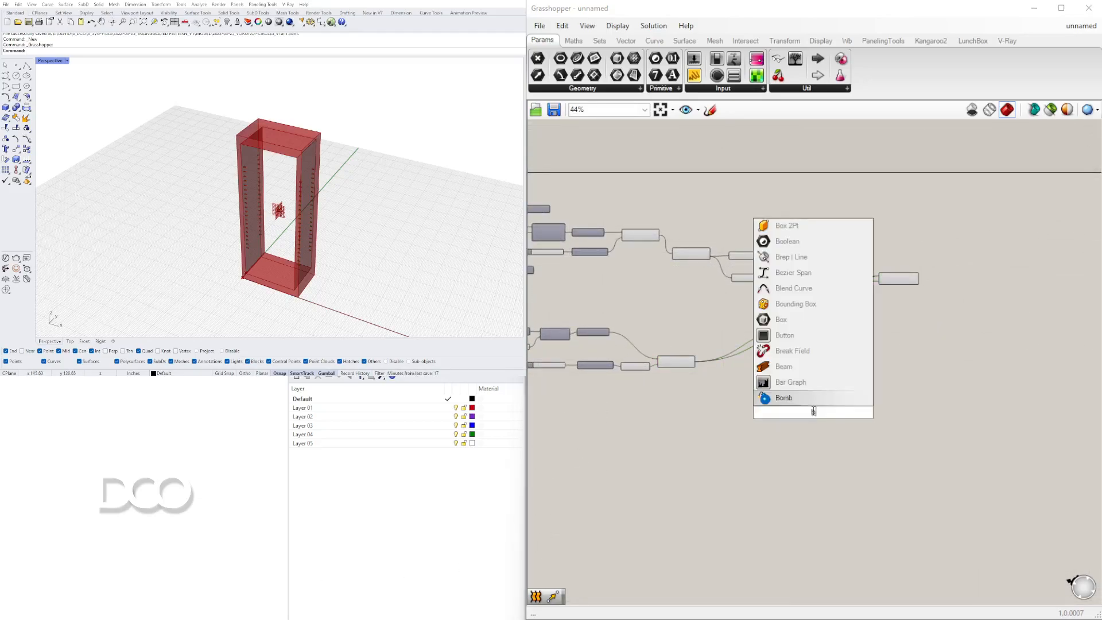
pyautogui.click(782, 394)
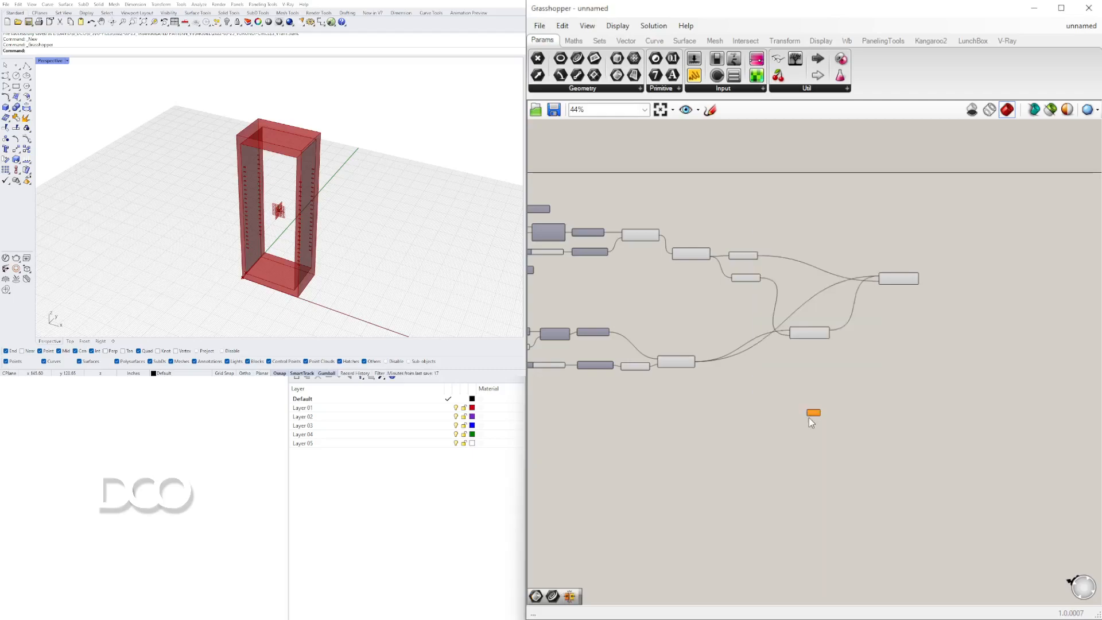
# Collect both Mirror outputs and the hole extrusion into the Brep parameter.
pyautogui.scroll(4, 809, 416)
pyautogui.moveTo(816, 406); pyautogui.dragTo(961, 291)
pyautogui.scroll(-3, 882, 311)
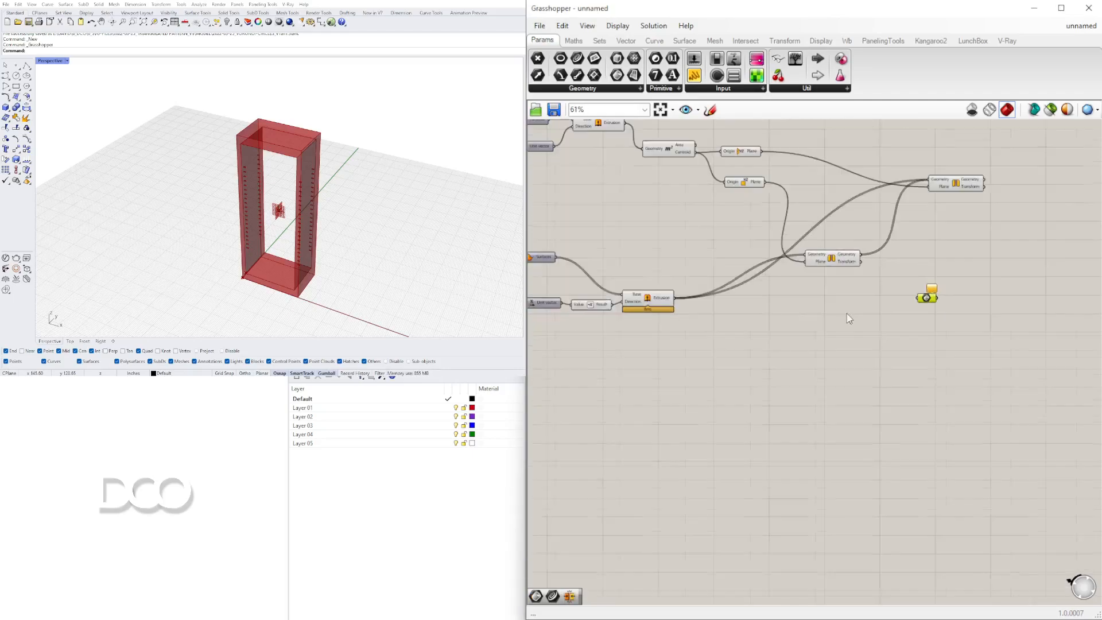
pyautogui.moveTo(854, 257); pyautogui.dragTo(921, 297)
pyautogui.hotkey('ctrl', 'z')
pyautogui.keyDown('shift'); pyautogui.moveTo(957, 261); pyautogui.dragTo(1084, 270); pyautogui.keyUp('shift')
pyautogui.scroll(-5, 975, 287)
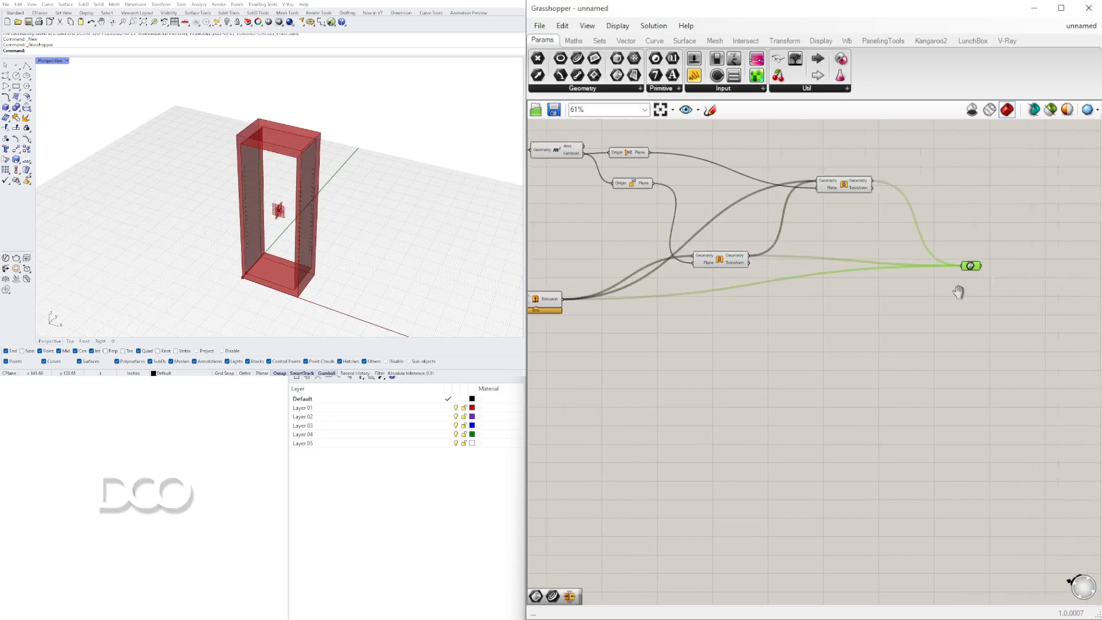
# Disable the preview of the intermediate hole-building components so only the frame shows.
pyautogui.moveTo(896, 327); pyautogui.dragTo(667, 197)
pyautogui.middleClick(669, 185)
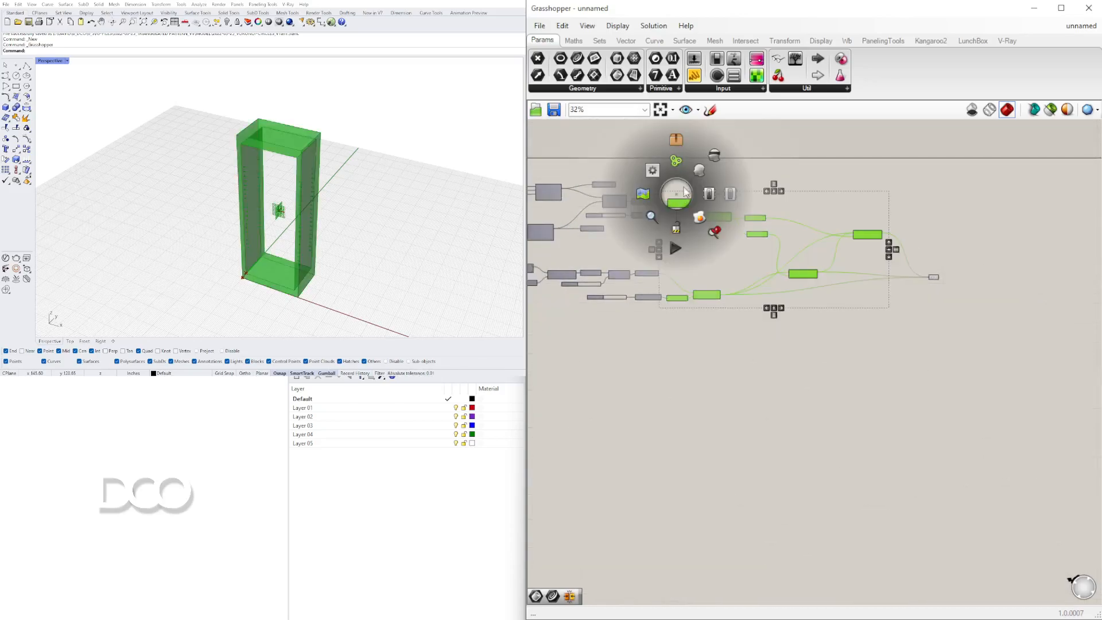
pyautogui.scroll(5, 851, 207)
pyautogui.scroll(-2, 790, 281)
pyautogui.moveTo(556, 262); pyautogui.dragTo(789, 227, button='right')
pyautogui.keyDown('ctrl'); pyautogui.click(810, 377); pyautogui.keyUp('ctrl')
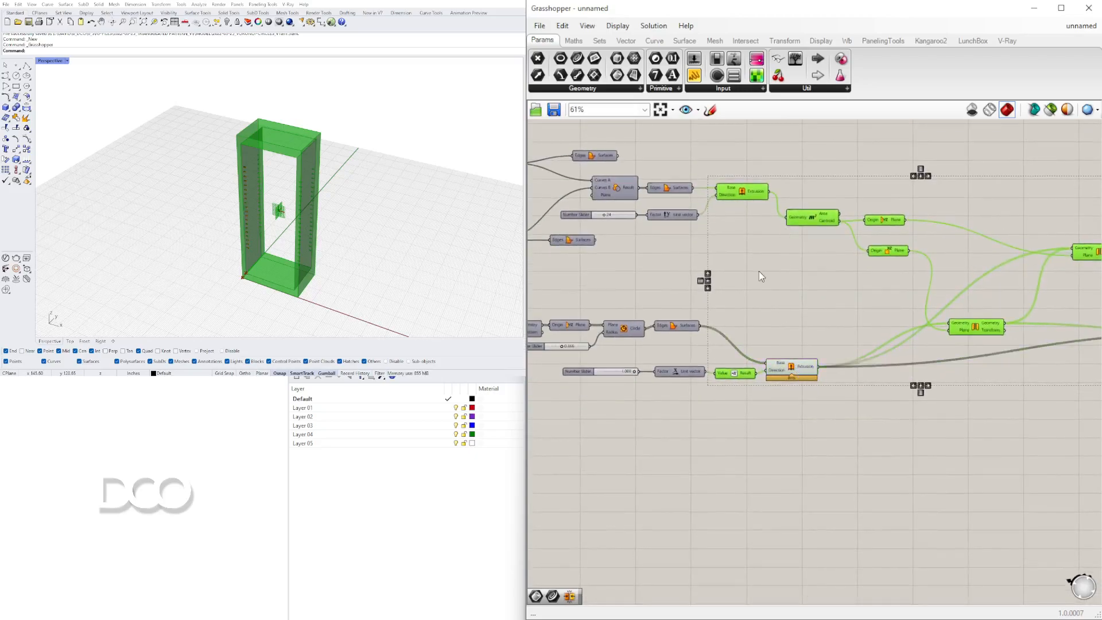
pyautogui.click(744, 213)
pyautogui.click(748, 191)
pyautogui.scroll(-4, 752, 198)
pyautogui.moveTo(952, 261); pyautogui.dragTo(852, 304, button='right')
pyautogui.click(848, 344)
pyautogui.moveTo(849, 344); pyautogui.dragTo(680, 225)
pyautogui.scroll(4, 700, 350)
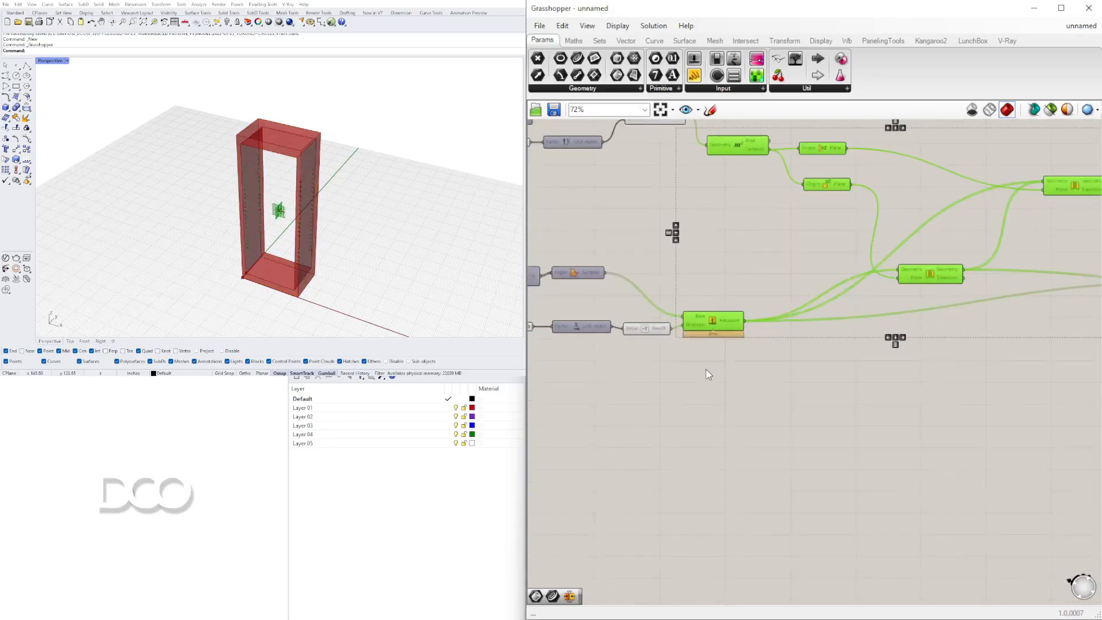
pyautogui.middleClick(678, 256)
pyautogui.click(715, 212)
pyautogui.scroll(-2, 832, 338)
pyautogui.moveTo(832, 339); pyautogui.dragTo(646, 381, button='right')
pyautogui.click(798, 173)
pyautogui.click(86, 294)
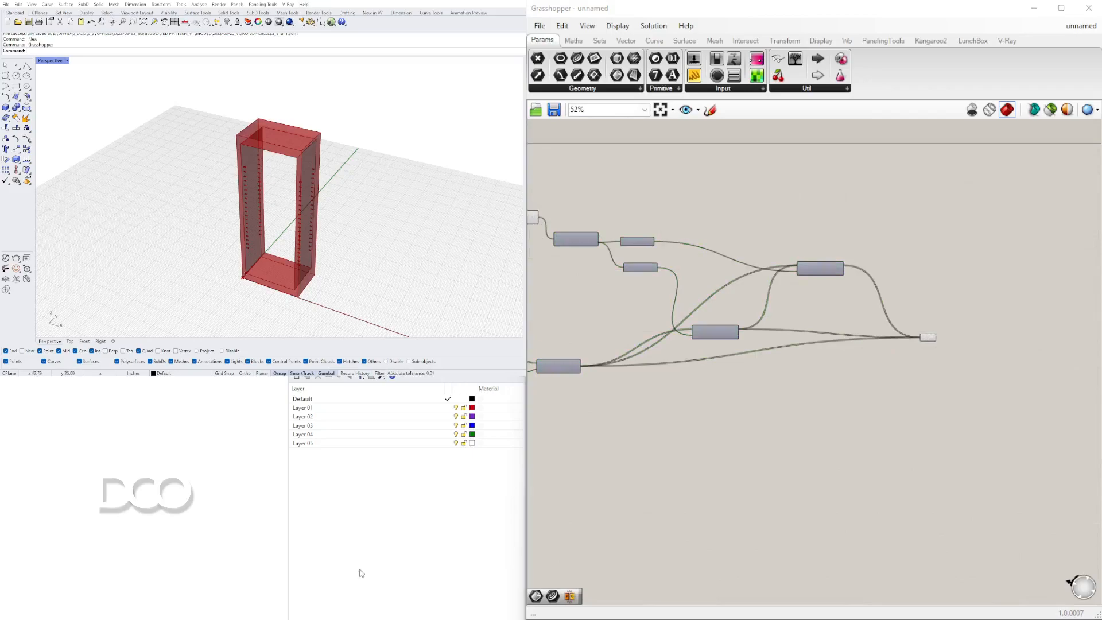
# Add a Solid Difference component next to the frame extrusion.
pyautogui.moveTo(530, 229); pyautogui.dragTo(853, 240, button='right')
pyautogui.scroll(2, 854, 240)
pyautogui.click(848, 218)
pyautogui.scroll(-1, 918, 272)
pyautogui.moveTo(918, 271); pyautogui.dragTo(741, 274, button='right')
pyautogui.click(806, 214)
pyautogui.doubleClick(808, 217)
pyautogui.write('dif')
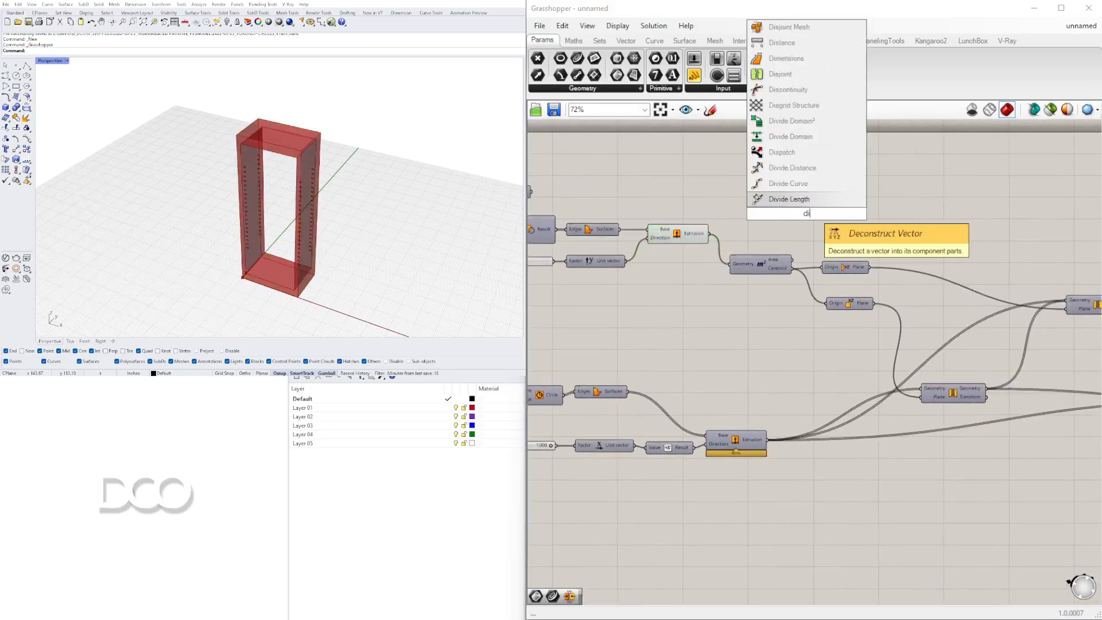
pyautogui.click(783, 122)
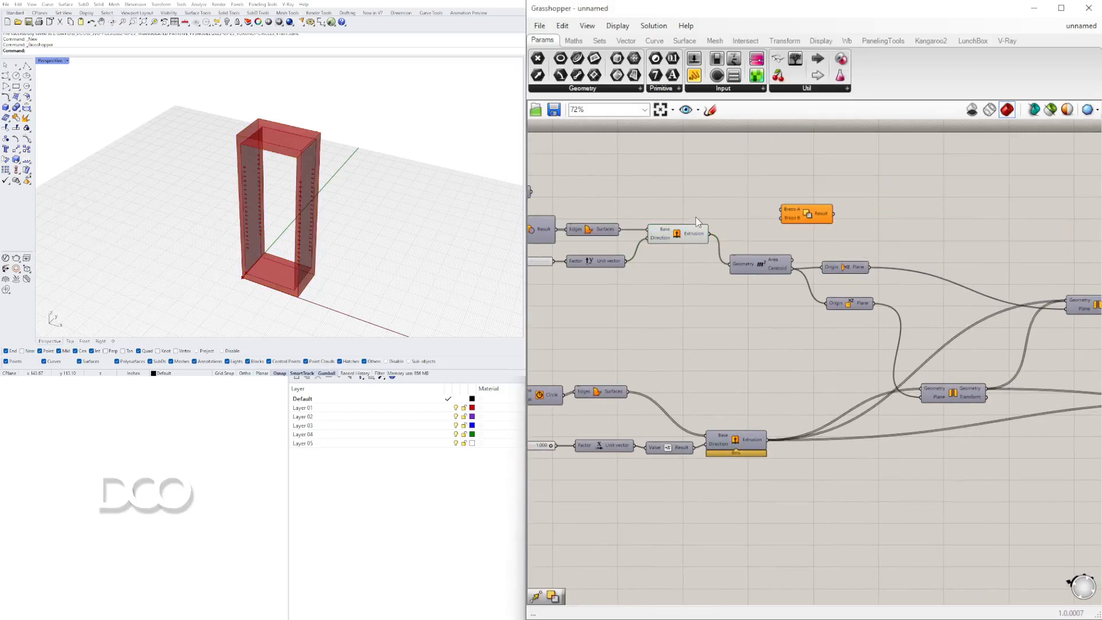
# Connect the frame extrusion to Breps A and the collected hole breps to Breps B of the Solid Difference component.
pyautogui.click(698, 241)
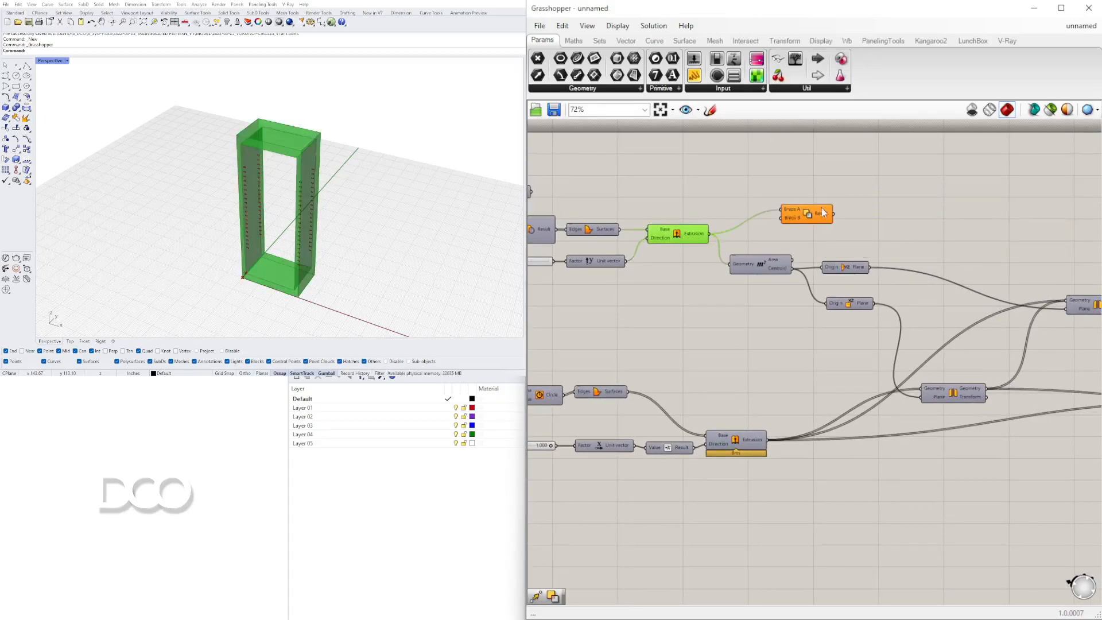
pyautogui.moveTo(810, 212); pyautogui.dragTo(636, 245, button='right')
pyautogui.moveTo(632, 245); pyautogui.dragTo(1084, 292)
pyautogui.moveTo(1005, 299); pyautogui.dragTo(792, 316, button='right')
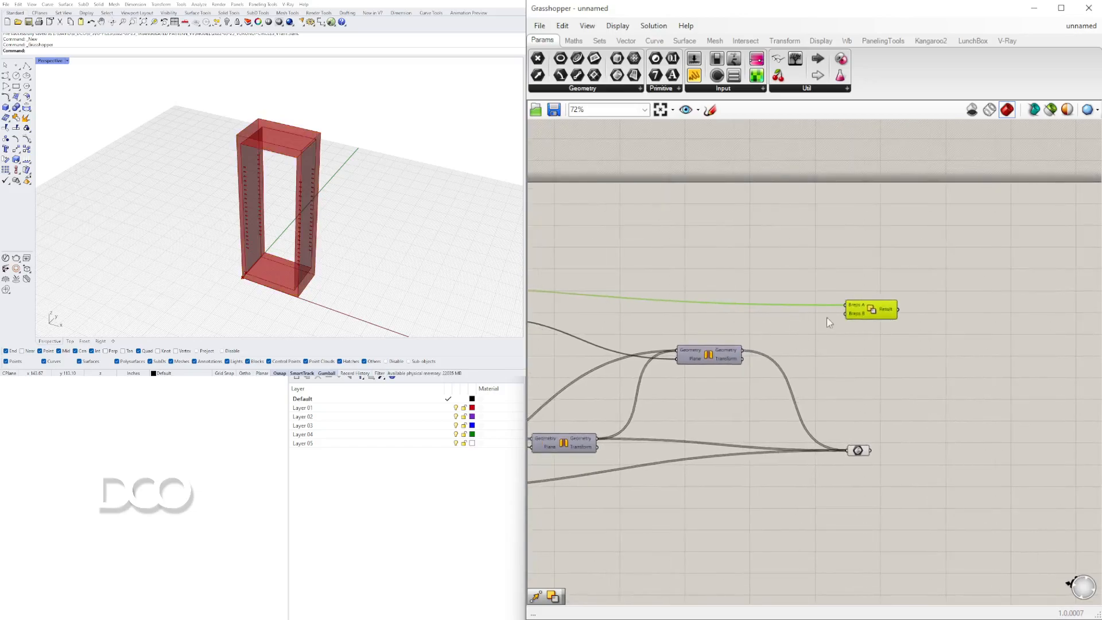
pyautogui.moveTo(877, 313); pyautogui.dragTo(967, 294)
pyautogui.click(858, 450)
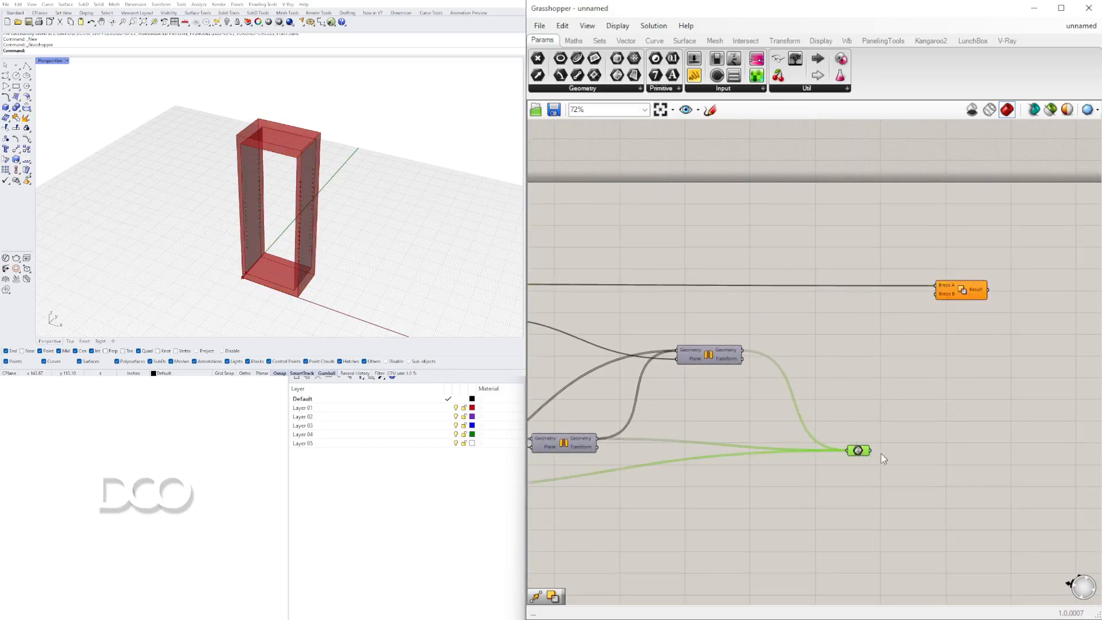
pyautogui.moveTo(870, 454); pyautogui.dragTo(1000, 291)
# Orbit and zoom around the frame in the viewport to inspect the subtracted holes.
pyautogui.scroll(-4, 926, 322)
pyautogui.moveTo(889, 440); pyautogui.dragTo(820, 396)
pyautogui.moveTo(911, 405); pyautogui.dragTo(688, 289)
pyautogui.middleClick(686, 275)
pyautogui.click(713, 250)
pyautogui.moveTo(304, 235); pyautogui.dragTo(260, 180, button='right')
pyautogui.scroll(4, 260, 180)
pyautogui.scroll(10, 260, 182)
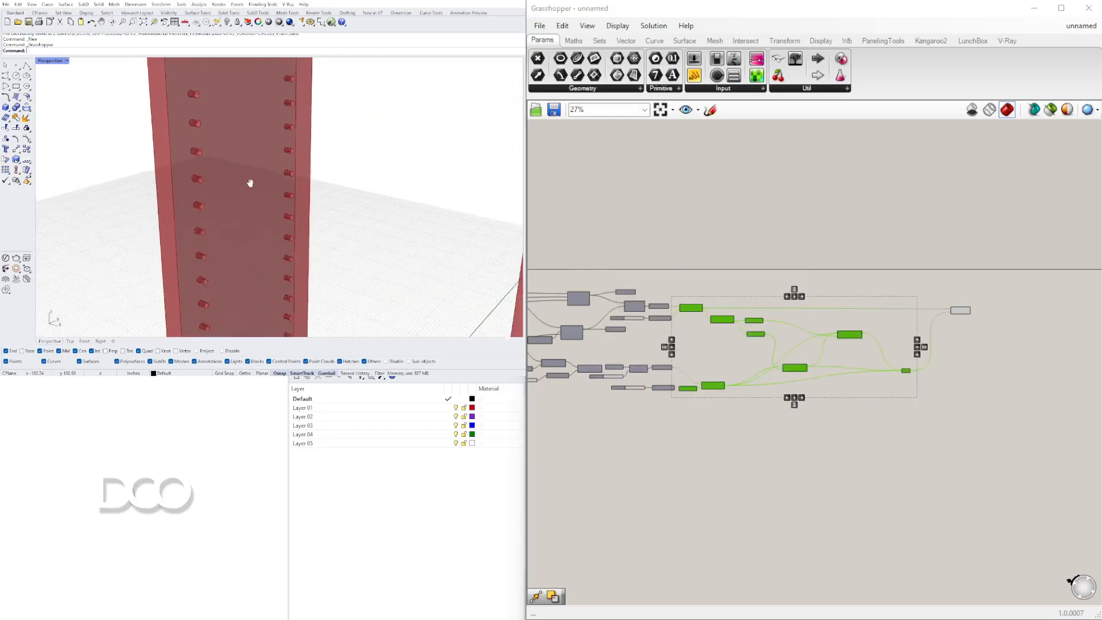
pyautogui.scroll(-10, 298, 171)
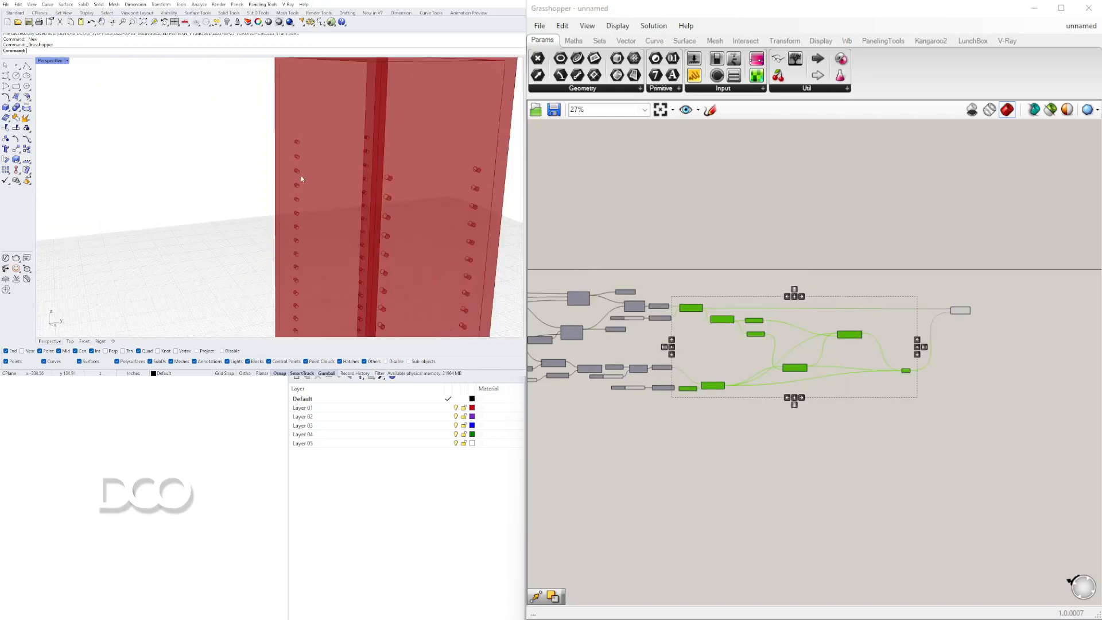
pyautogui.scroll(3, 634, 357)
# Set the hole series start slider to 12.
pyautogui.click(585, 327)
pyautogui.moveTo(580, 324); pyautogui.dragTo(959, 422, button='right')
pyautogui.scroll(3, 807, 313)
pyautogui.scroll(-4, 783, 416)
pyautogui.scroll(8, 704, 436)
pyautogui.moveTo(629, 446); pyautogui.dragTo(780, 414, button='right')
pyautogui.scroll(1, 745, 379)
pyautogui.doubleClick(748, 338)
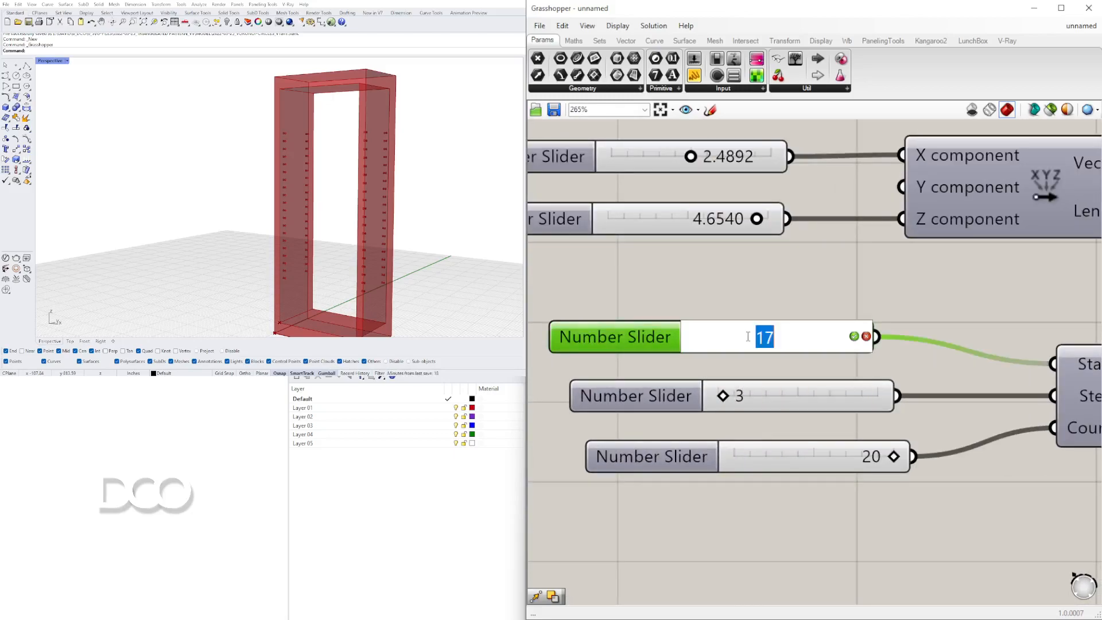
pyautogui.write('12')
pyautogui.press('Return')
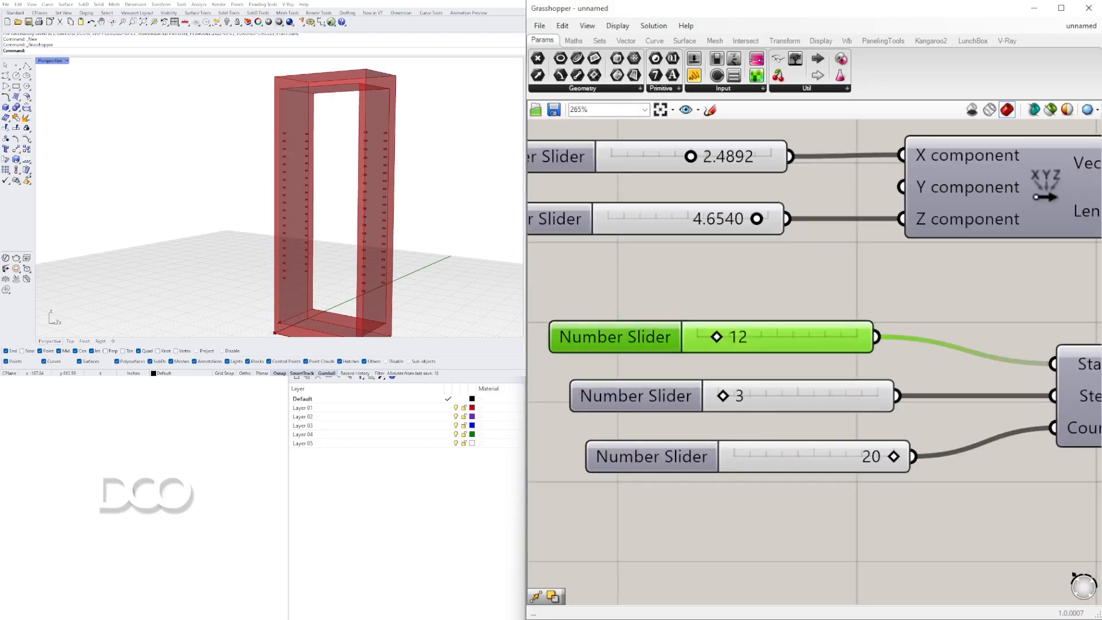
# Set the hole series count slider to 9 and the step slider to 6.
pyautogui.doubleClick(880, 462)
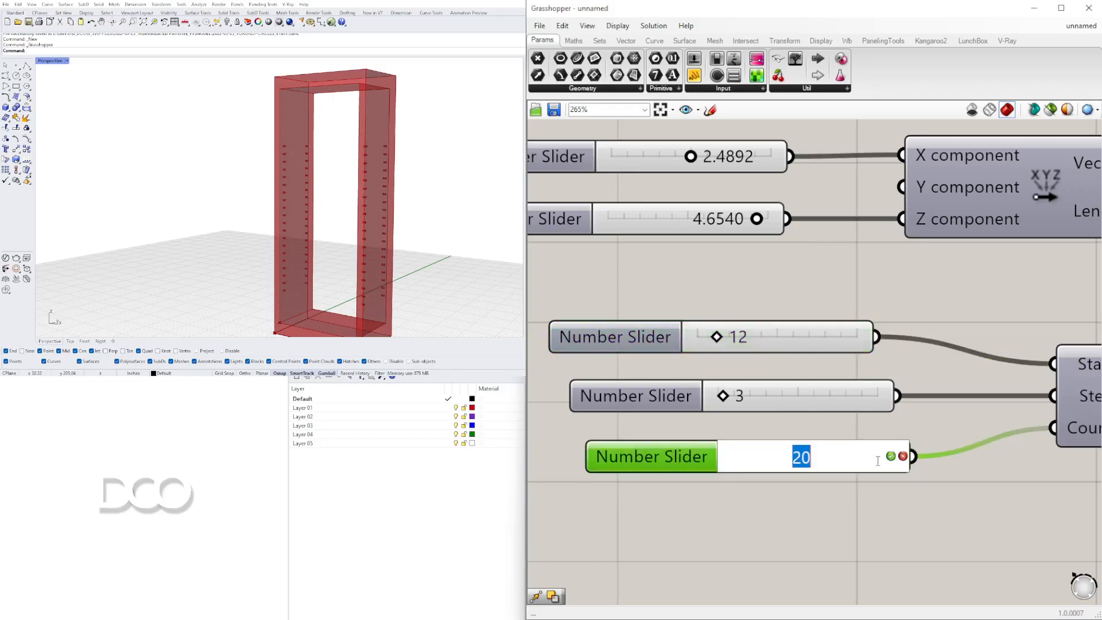
pyautogui.write('9')
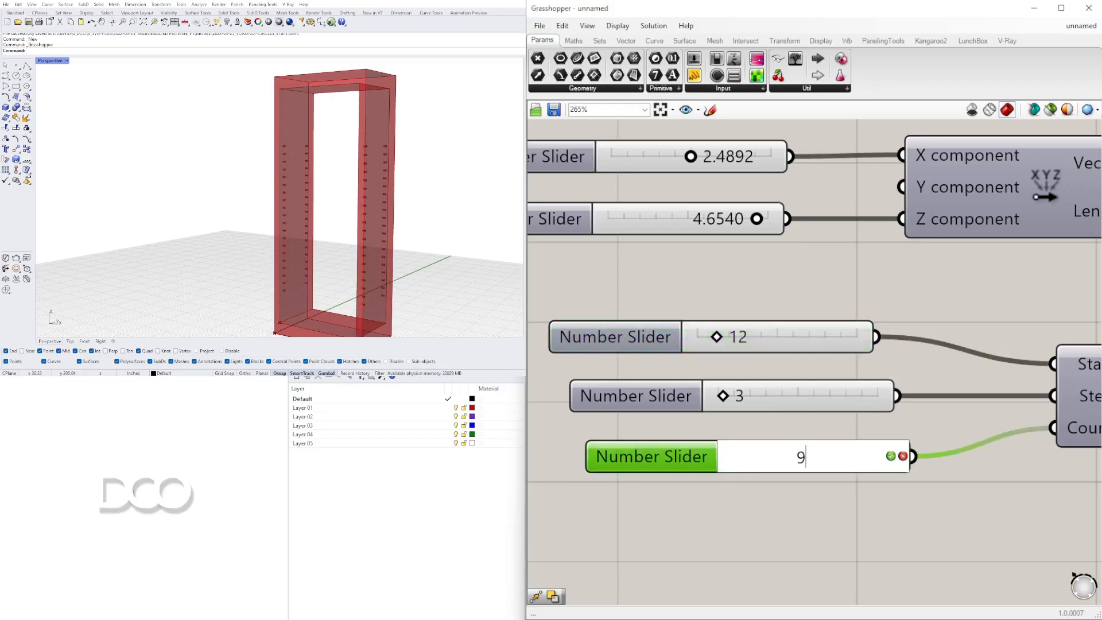
pyautogui.press('Return')
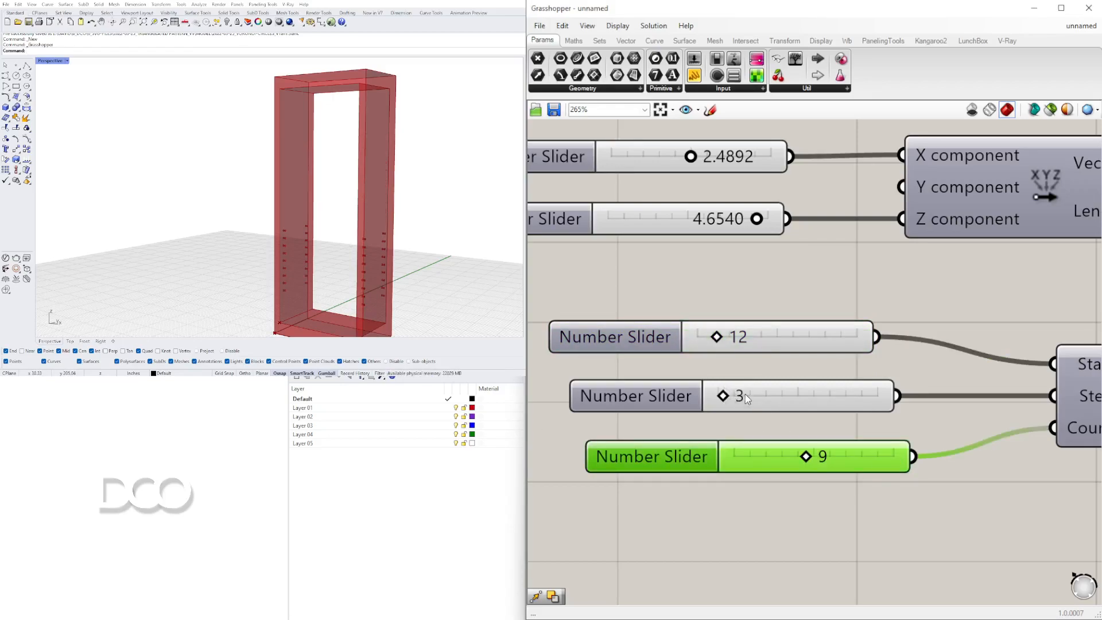
pyautogui.doubleClick(745, 393)
pyautogui.press('Return')
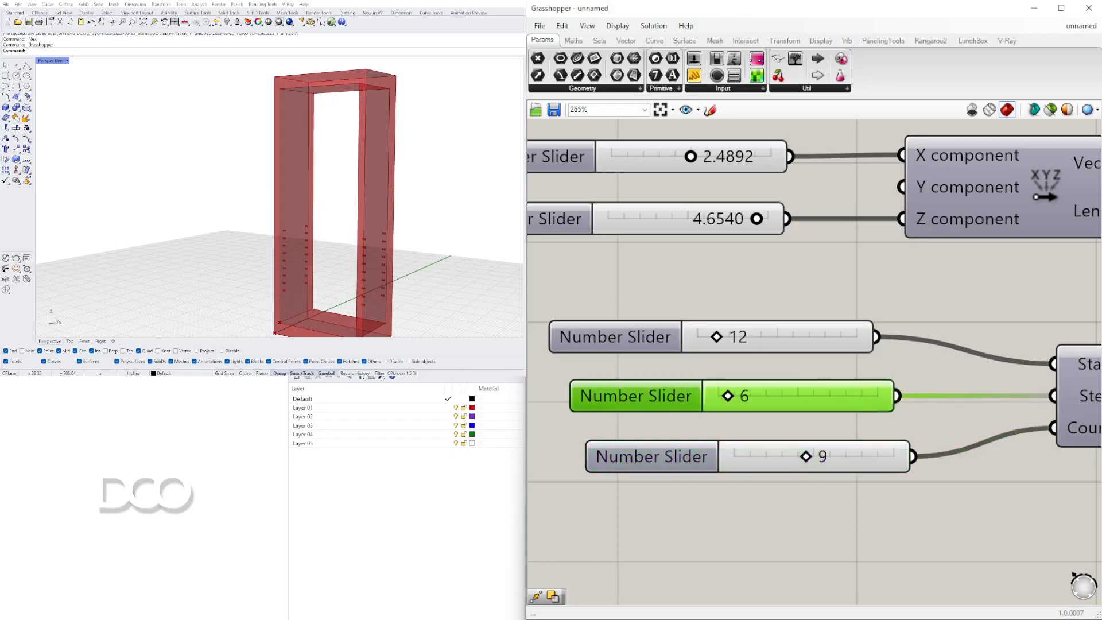
# Set the hole series start slider to 24.
pyautogui.moveTo(339, 232); pyautogui.dragTo(318, 218, button='right')
pyautogui.doubleClick(741, 337)
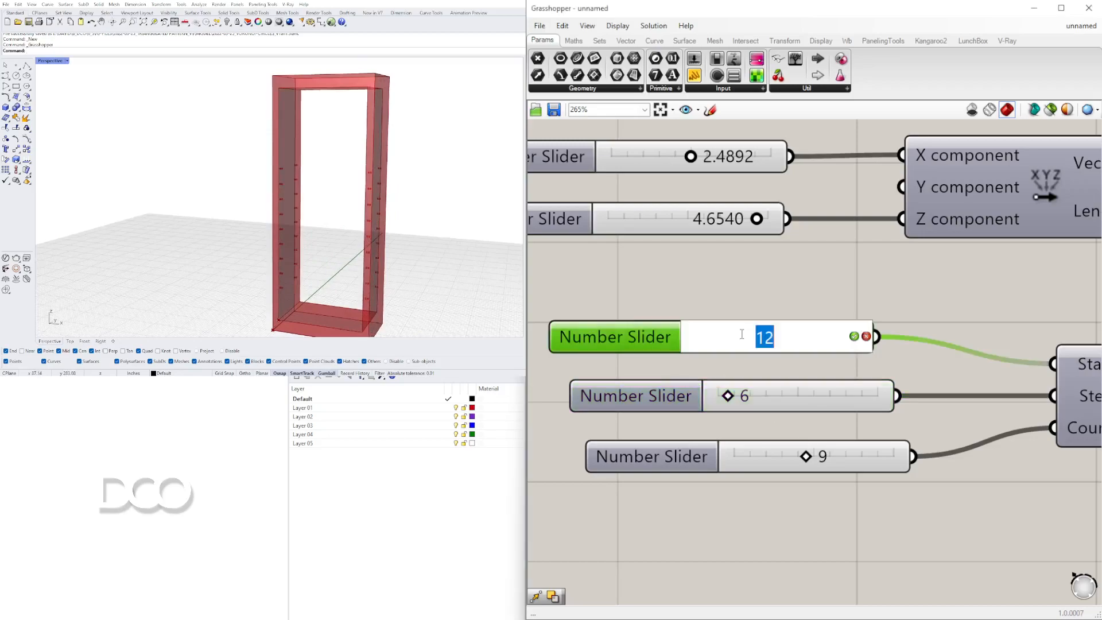
pyautogui.write('24')
pyautogui.press('Return')
pyautogui.moveTo(298, 224); pyautogui.dragTo(258, 218, button='right')
pyautogui.moveTo(327, 222); pyautogui.dragTo(353, 113, button='right')
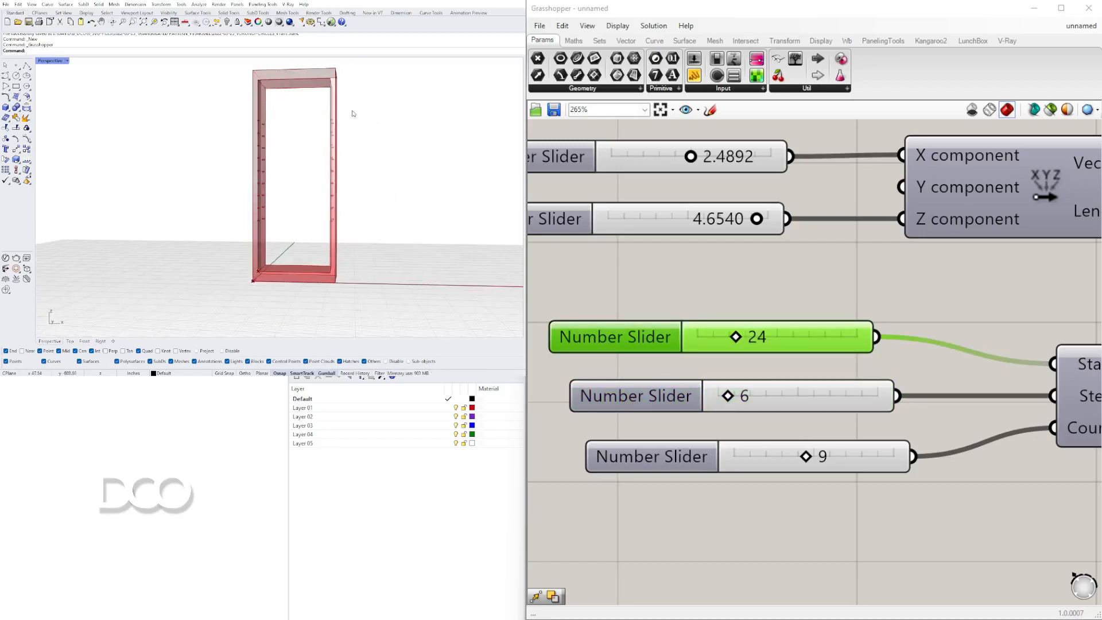
# Set the Z-component slider of the frame vector to 60.
pyautogui.scroll(-5, 747, 262)
pyautogui.click(810, 448)
pyautogui.moveTo(759, 198); pyautogui.dragTo(772, 267, button='right')
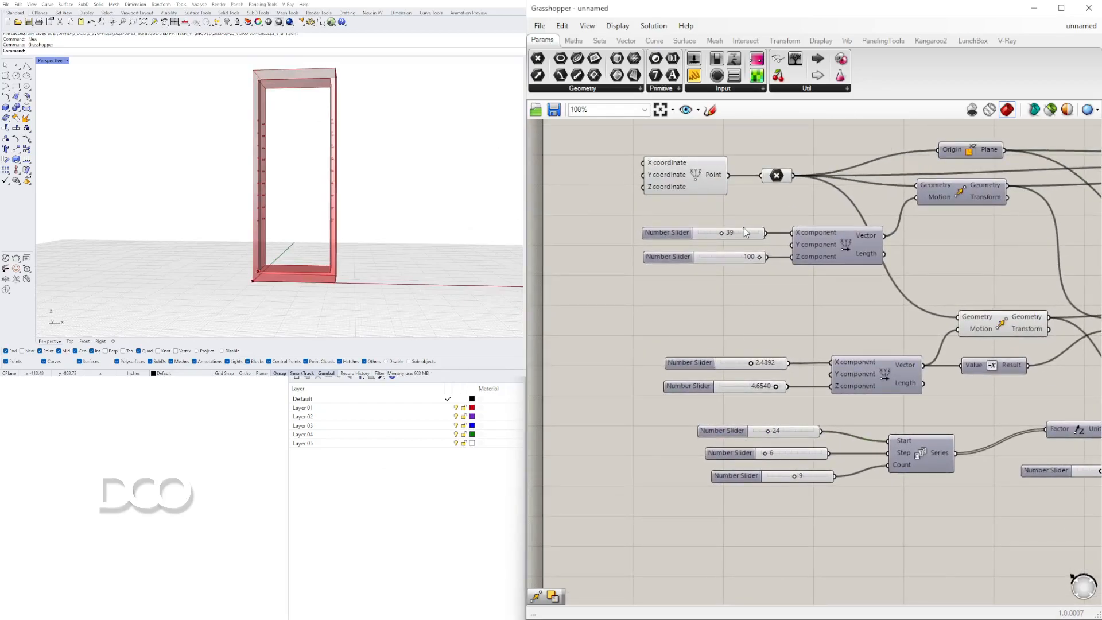
pyautogui.scroll(4, 772, 267)
pyautogui.doubleClick(758, 284)
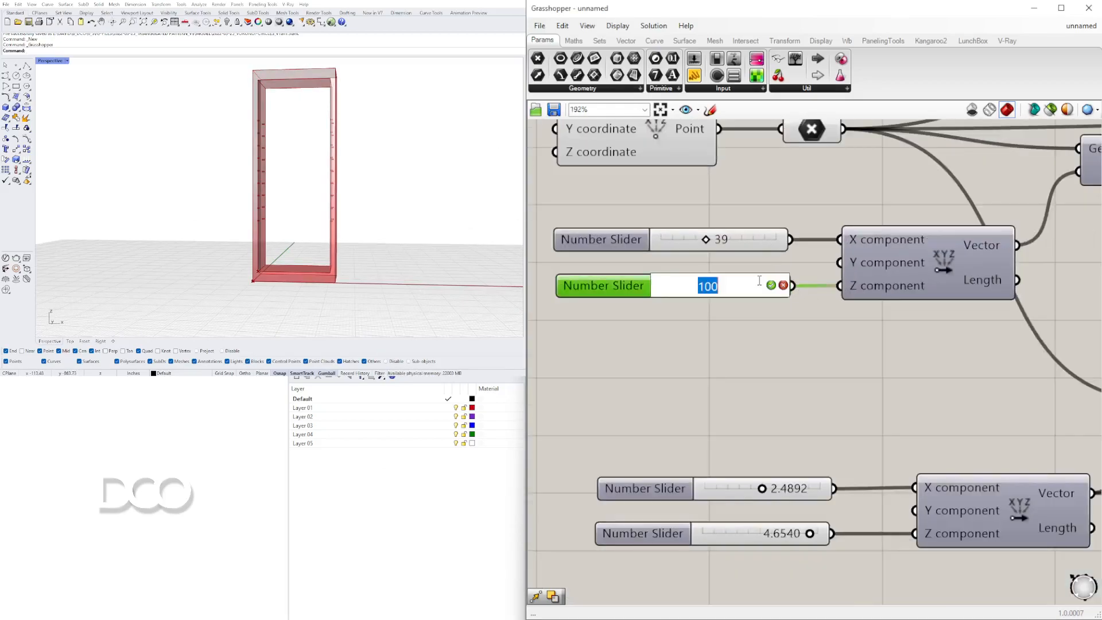
pyautogui.write('60')
pyautogui.press('Return')
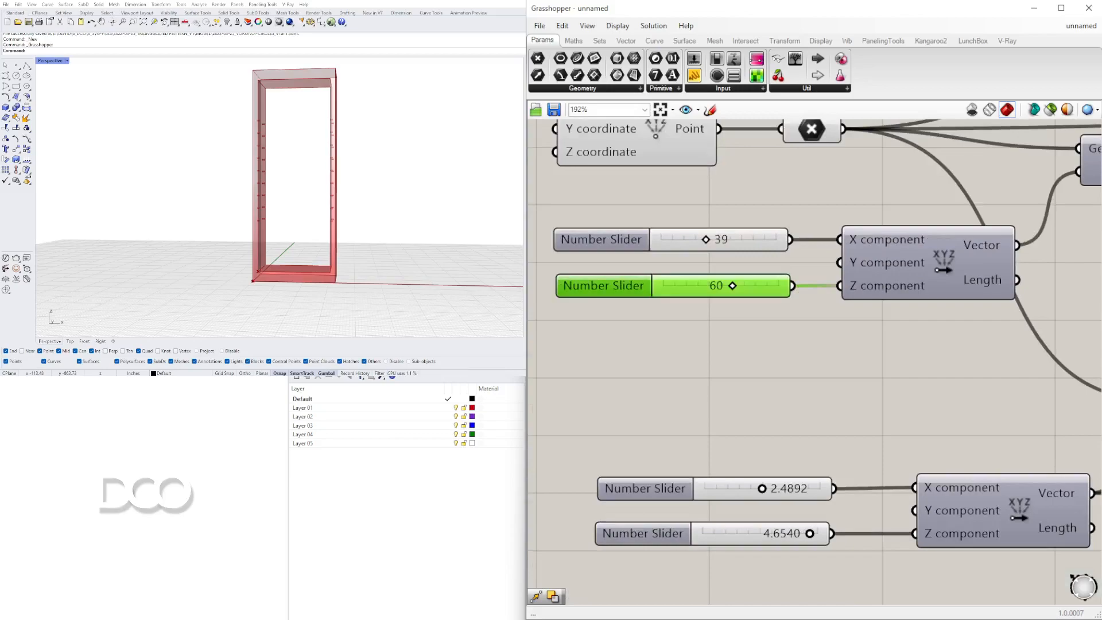
# Drag the frame vector's Z-component slider back to 100.
pyautogui.moveTo(406, 188); pyautogui.dragTo(339, 172, button='right')
pyautogui.scroll(3, 373, 199)
pyautogui.moveTo(732, 285); pyautogui.dragTo(803, 285)
pyautogui.scroll(-6, 376, 162)
pyautogui.moveTo(375, 161); pyautogui.dragTo(305, 187, button='right')
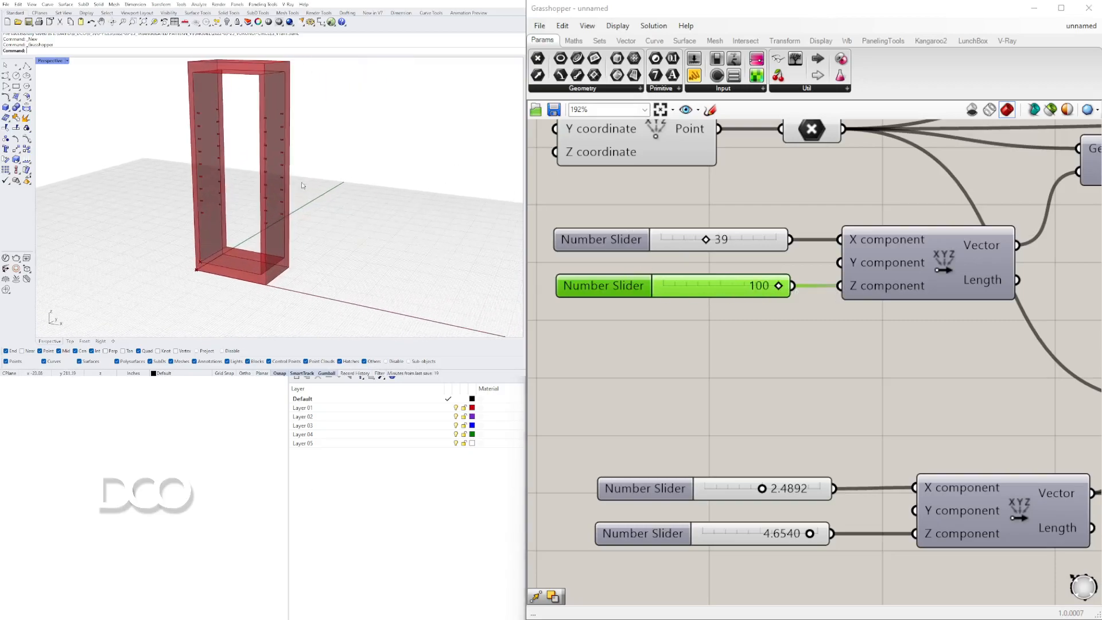
# Pan and zoom across the canvas to review the Solid Difference wiring.
pyautogui.scroll(-5, 885, 248)
pyautogui.moveTo(885, 250); pyautogui.dragTo(594, 281, button='right')
pyautogui.scroll(-3, 861, 344)
pyautogui.moveTo(1033, 342); pyautogui.dragTo(857, 353, button='right')
pyautogui.scroll(3, 984, 368)
pyautogui.moveTo(998, 374); pyautogui.dragTo(705, 356, button='right')
pyautogui.scroll(-2, 824, 367)
pyautogui.scroll(8, 256, 146)
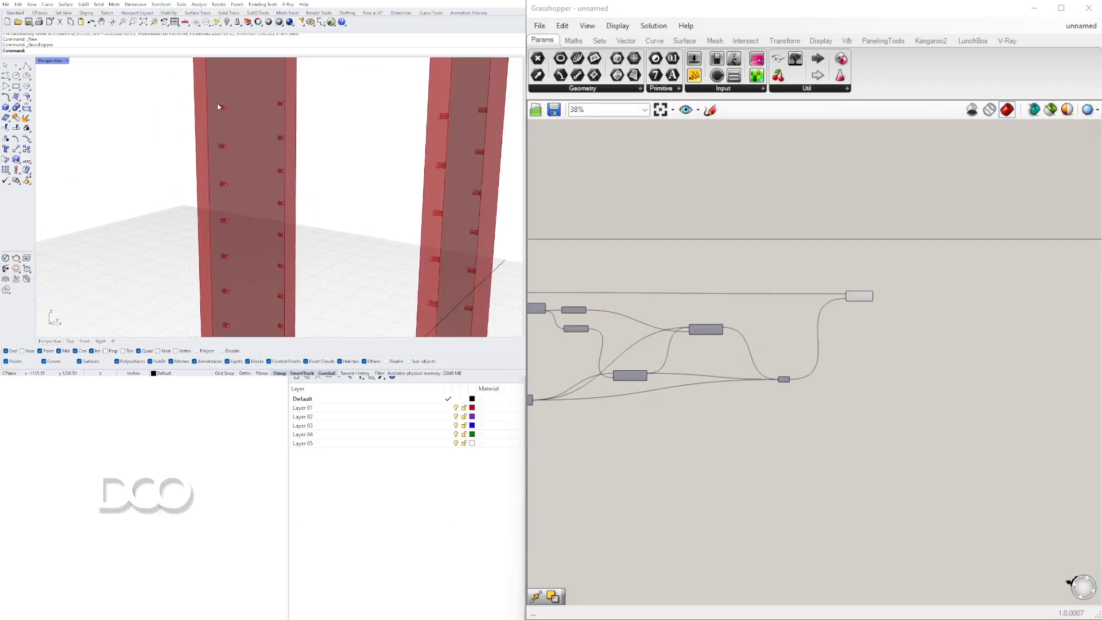
pyautogui.scroll(-8, 213, 111)
pyautogui.scroll(8, 224, 118)
pyautogui.scroll(-6, 224, 117)
pyautogui.scroll(6, 232, 241)
pyautogui.scroll(5, 782, 375)
pyautogui.scroll(-5, 876, 284)
pyautogui.moveTo(780, 304); pyautogui.dragTo(915, 248, button='right')
pyautogui.scroll(4, 897, 272)
pyautogui.click(921, 234)
pyautogui.keyDown('shift'); pyautogui.click(804, 313); pyautogui.keyUp('shift')
pyautogui.moveTo(960, 302); pyautogui.dragTo(687, 308, button='right')
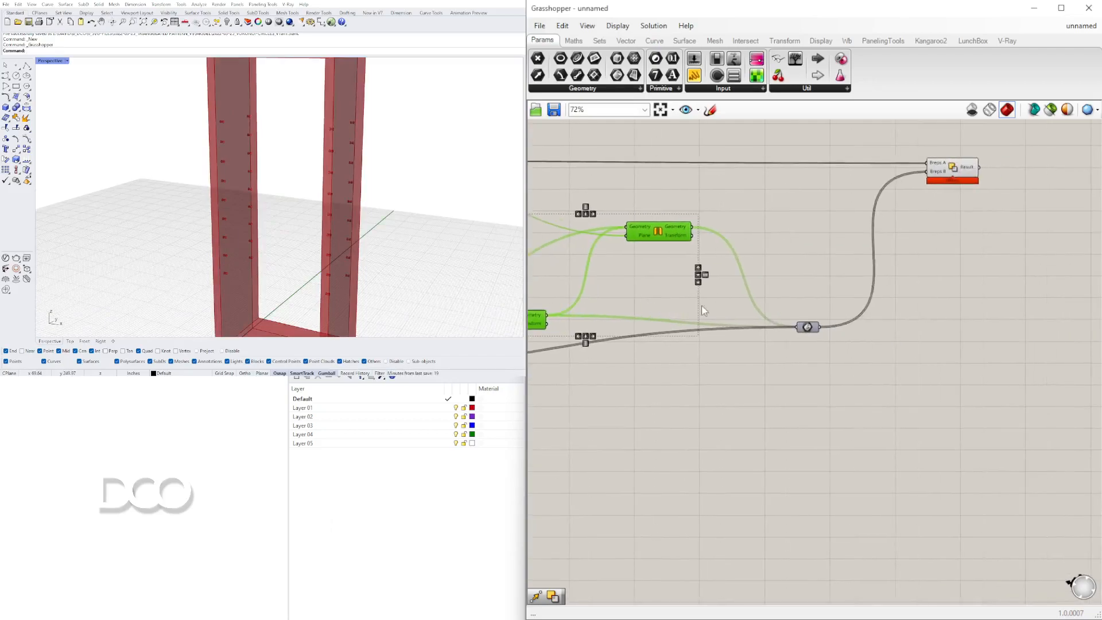
# Inspect the frame's cut holes in the viewport and locate the hole-placement components on the canvas.
pyautogui.scroll(-2, 723, 304)
pyautogui.scroll(-5, 290, 162)
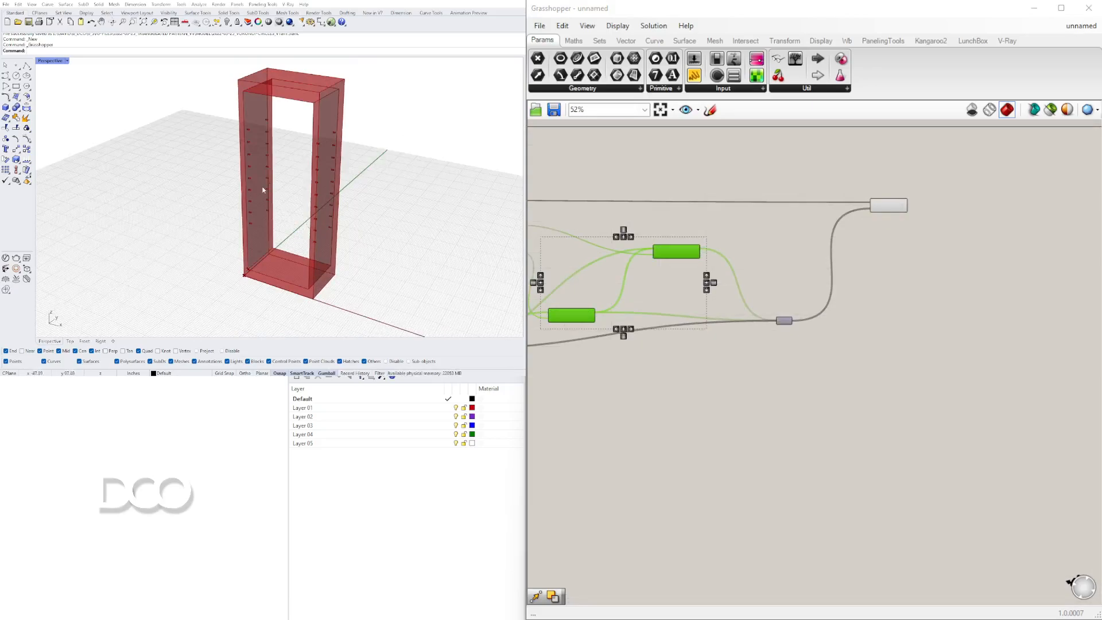
pyautogui.scroll(6, 267, 187)
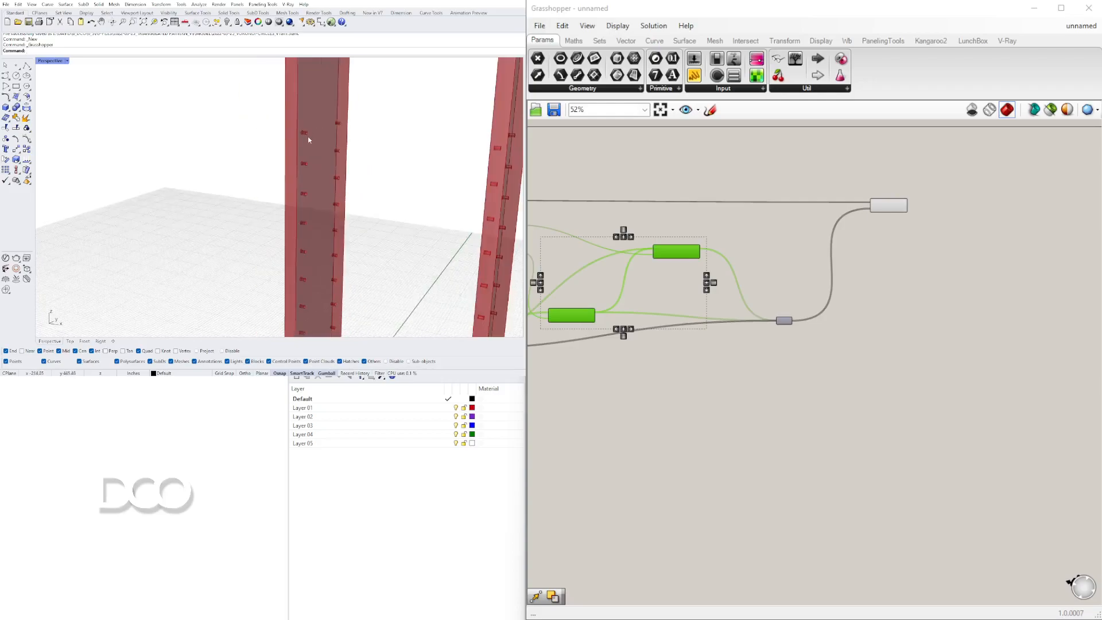
pyautogui.keyDown('shift'); pyautogui.moveTo(308, 138); pyautogui.dragTo(229, 135, button='right'); pyautogui.keyUp('shift')
pyautogui.scroll(5, 228, 135)
pyautogui.scroll(-5, 218, 128)
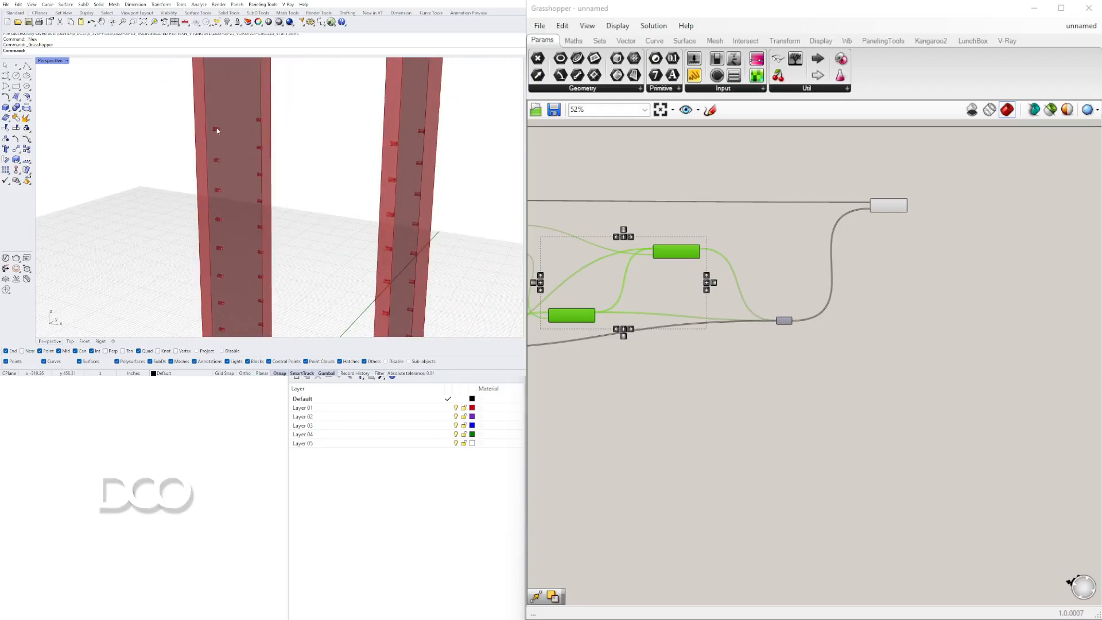
pyautogui.click(889, 207)
pyautogui.scroll(4, 771, 267)
pyautogui.moveTo(932, 233); pyautogui.dragTo(971, 300, button='right')
pyautogui.scroll(-2, 971, 301)
pyautogui.click(746, 396)
pyautogui.moveTo(746, 396); pyautogui.dragTo(879, 343, button='right')
pyautogui.scroll(-3, 879, 343)
pyautogui.scroll(4, 682, 320)
pyautogui.moveTo(589, 310); pyautogui.dragTo(872, 299, button='right')
# Turn on the preview of the YZ Plane component at the hole positions.
pyautogui.rightClick(832, 261)
pyautogui.click(768, 278)
pyautogui.scroll(-2, 725, 286)
pyautogui.scroll(-2, 638, 280)
pyautogui.moveTo(650, 287); pyautogui.dragTo(741, 295, button='right')
pyautogui.scroll(3, 742, 295)
pyautogui.rightClick(816, 341)
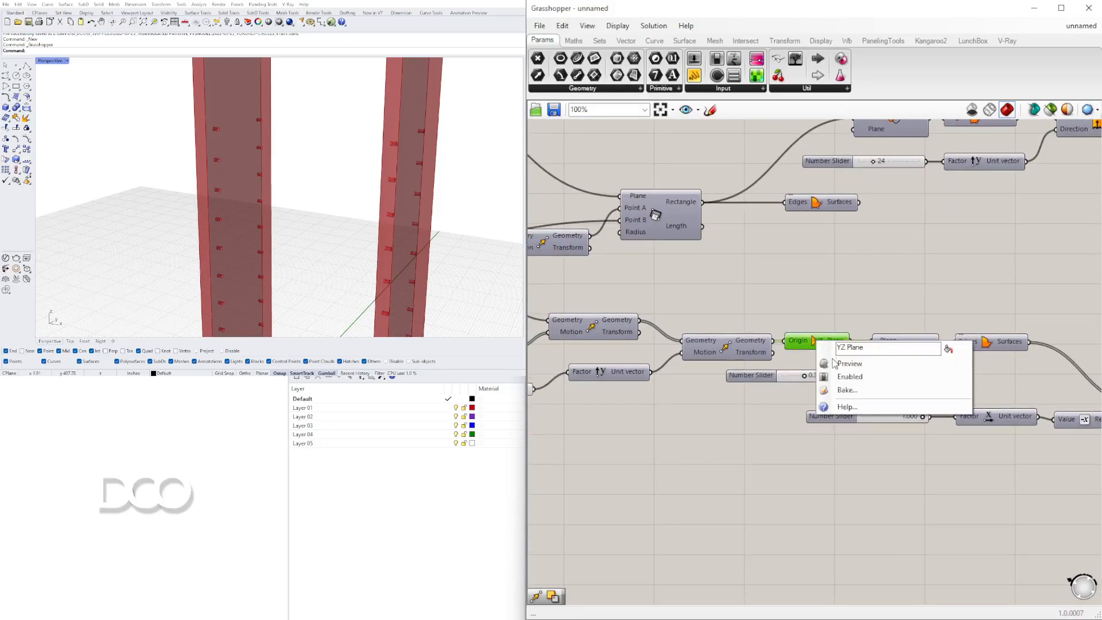
pyautogui.click(842, 363)
# Add a Move component below the hole-placement components.
pyautogui.moveTo(175, 213); pyautogui.dragTo(106, 210, button='right')
pyautogui.scroll(-4, 209, 144)
pyautogui.scroll(4, 202, 159)
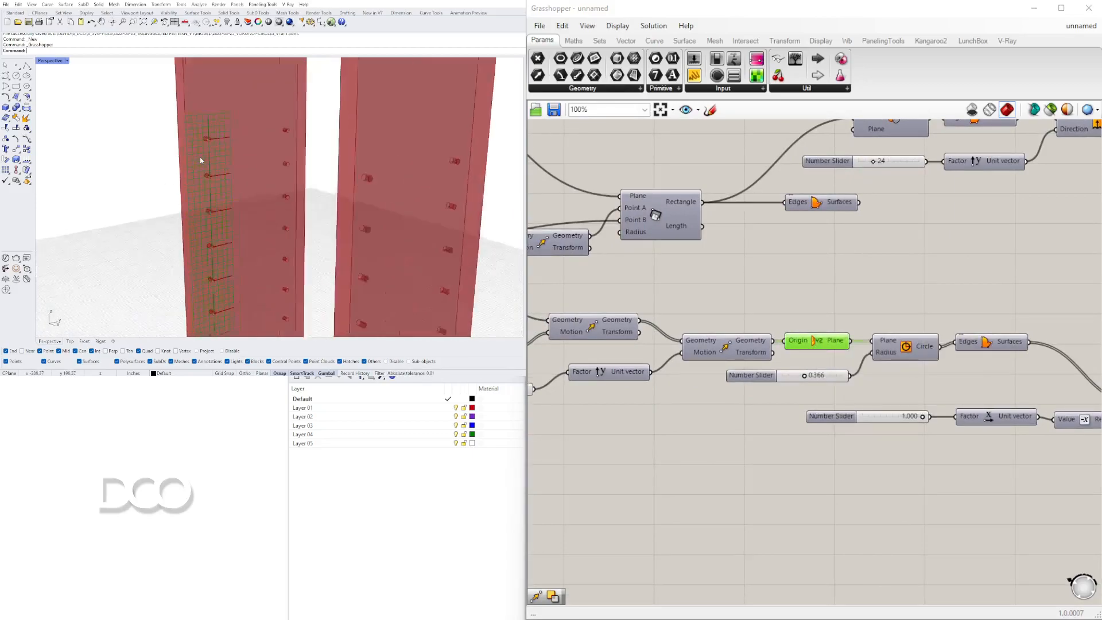
pyautogui.scroll(5, 202, 158)
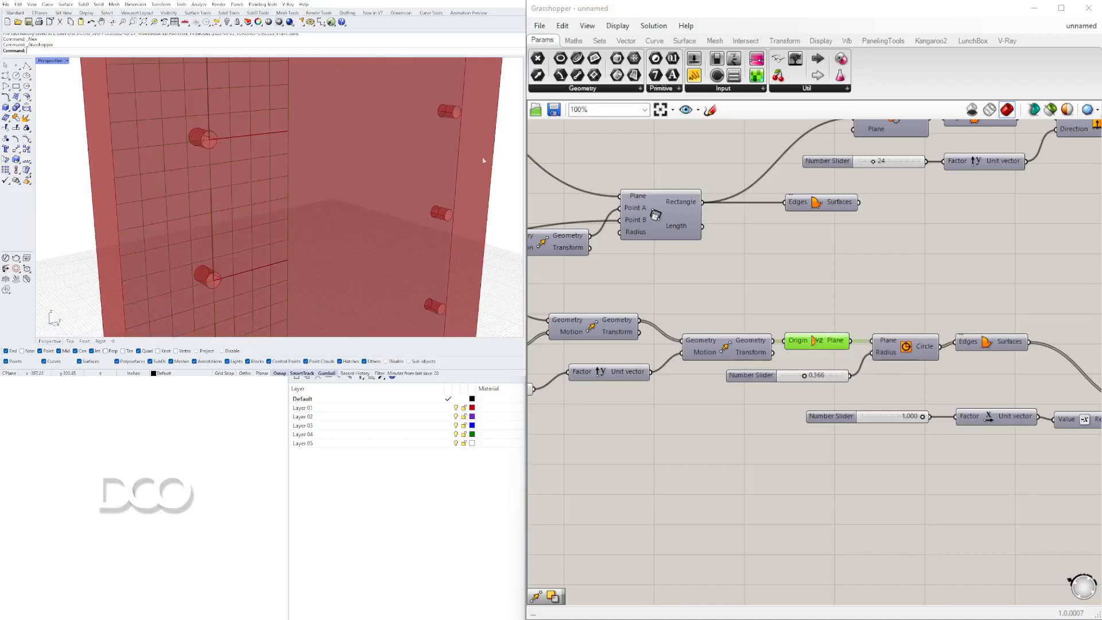
pyautogui.scroll(-3, 812, 312)
pyautogui.scroll(2, 843, 396)
pyautogui.scroll(2, 861, 277)
pyautogui.click(887, 548)
pyautogui.doubleClick(887, 548)
pyautogui.write('move')
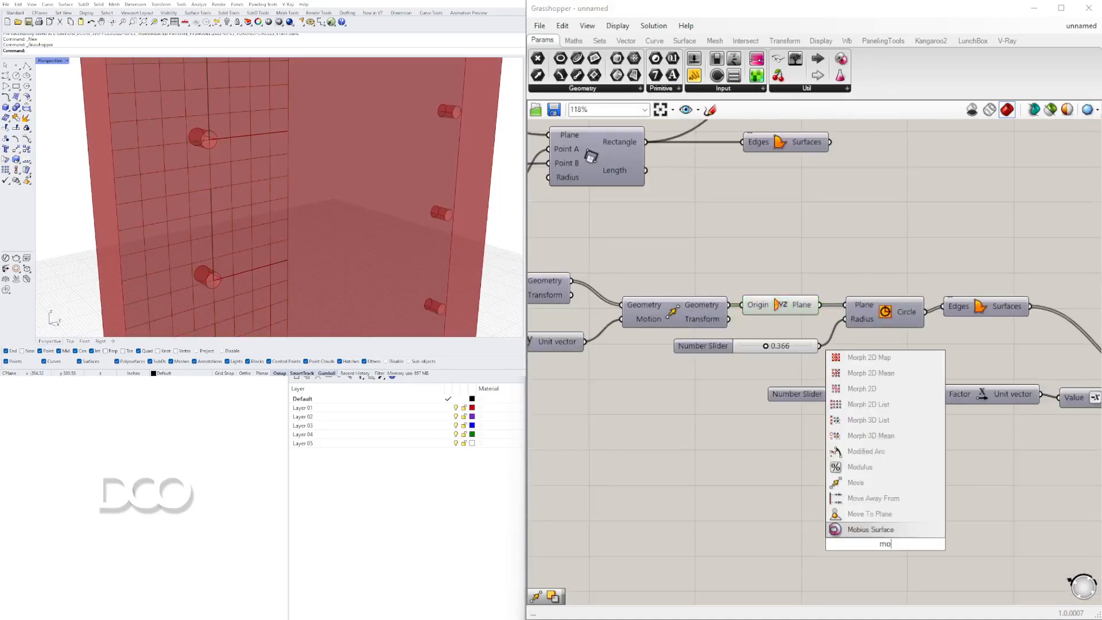
pyautogui.click(861, 530)
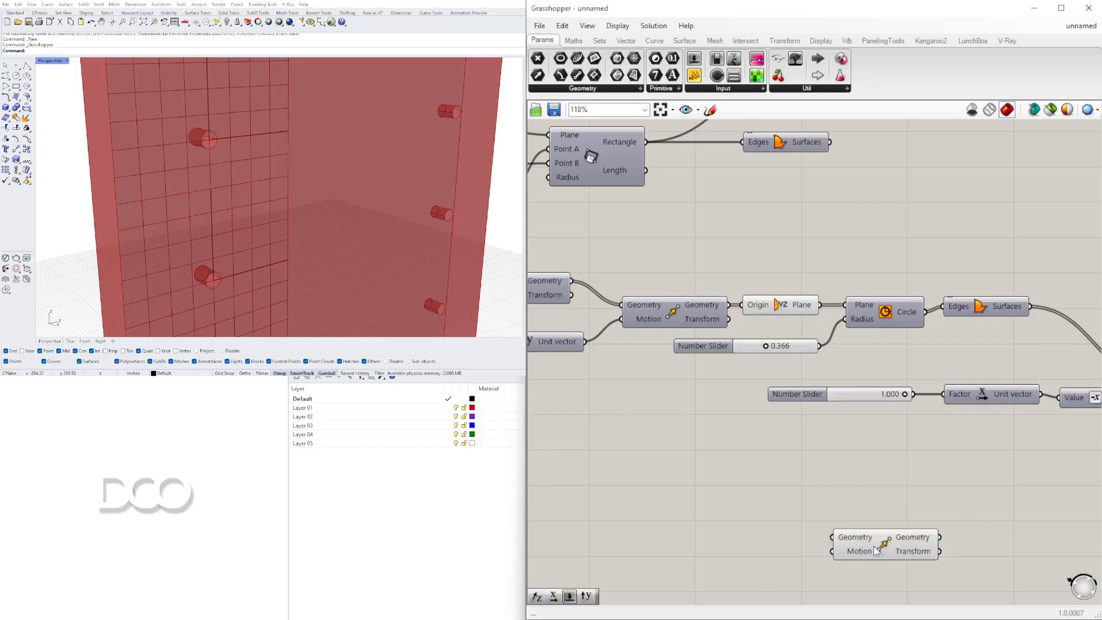
# Add an Amplitude component next to the new Move component.
pyautogui.scroll(-2, 878, 499)
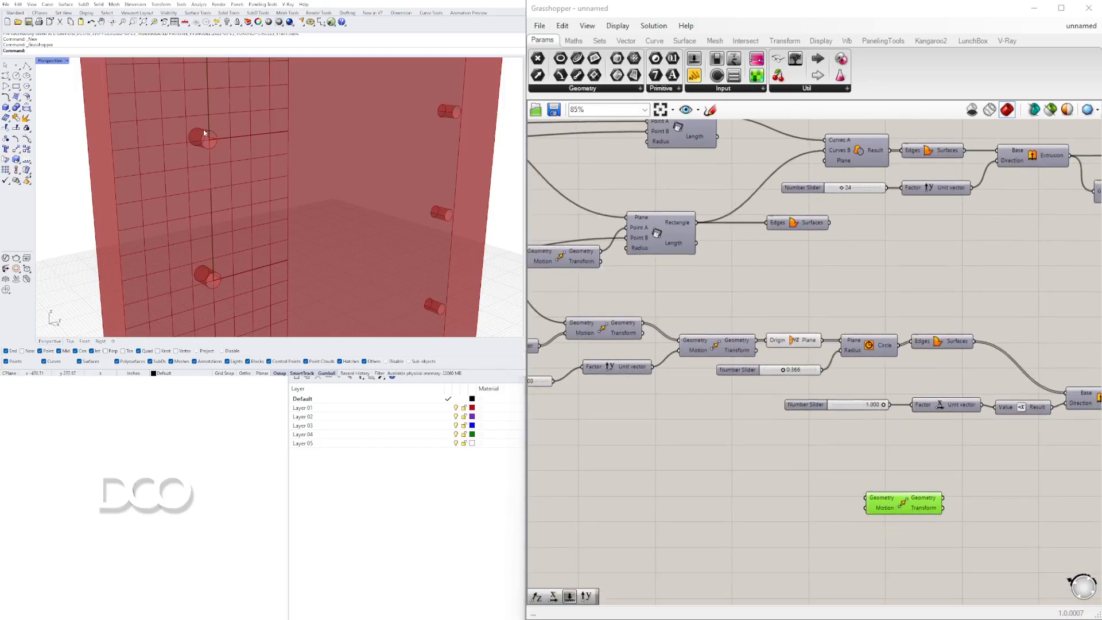
pyautogui.scroll(-3, 205, 132)
pyautogui.moveTo(896, 502); pyautogui.dragTo(950, 497)
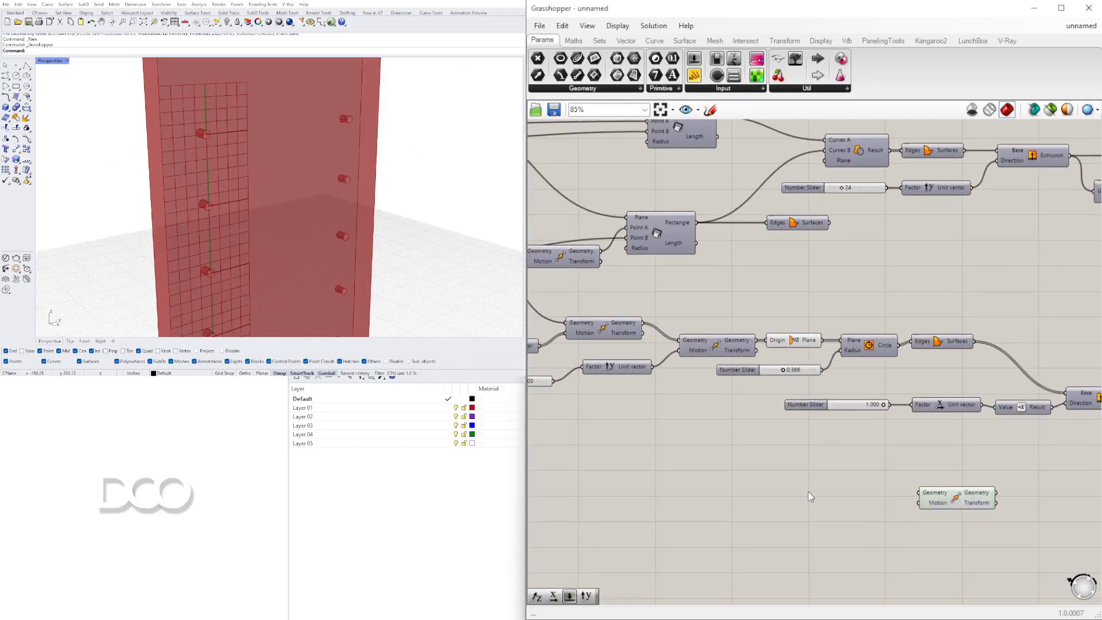
pyautogui.doubleClick(810, 497)
pyautogui.write('ampl')
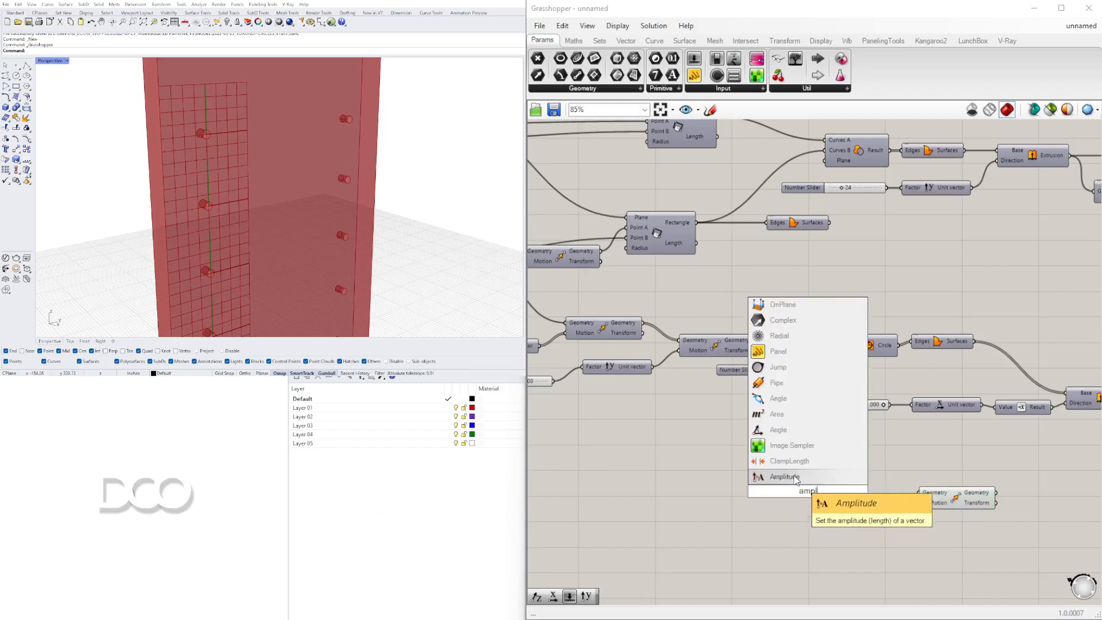
pyautogui.click(795, 477)
# Feed the YZ plane into the Amplitude's vector input and the Amplitude result into the new Move's motion.
pyautogui.click(807, 345)
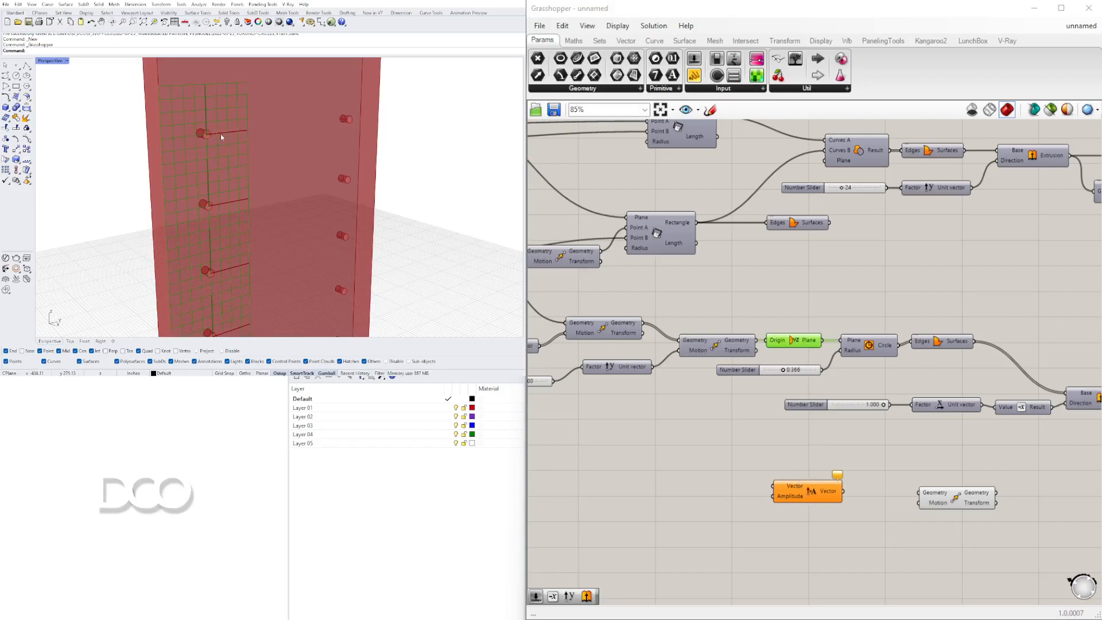
pyautogui.doubleClick(703, 466)
pyautogui.click(811, 340)
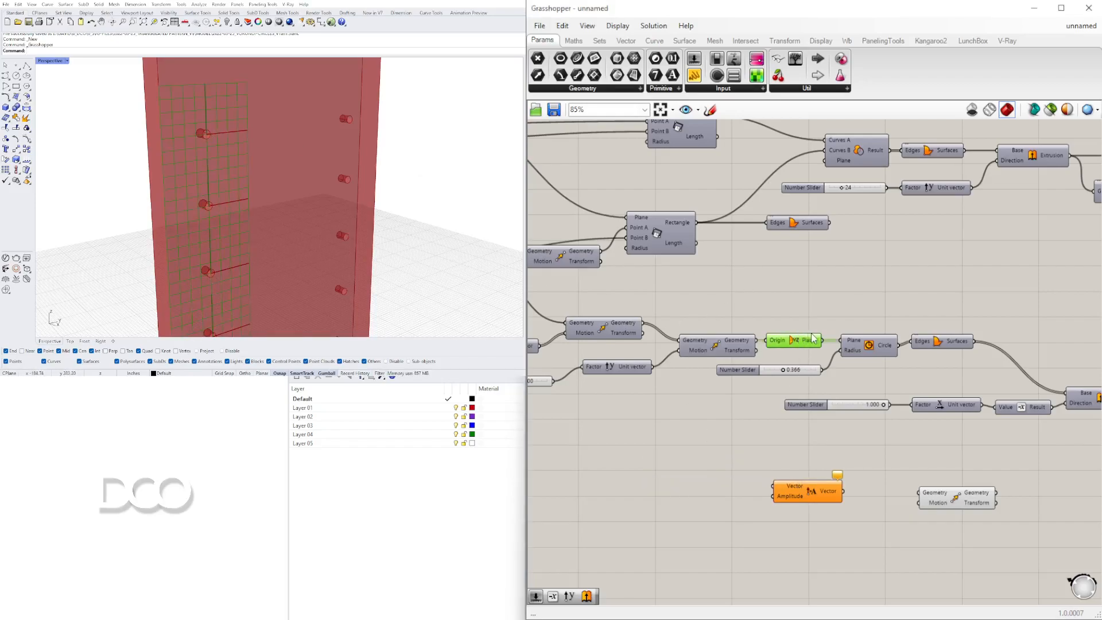
pyautogui.moveTo(825, 346); pyautogui.dragTo(868, 498)
pyautogui.moveTo(957, 502); pyautogui.dragTo(967, 476)
pyautogui.moveTo(909, 493); pyautogui.dragTo(956, 467)
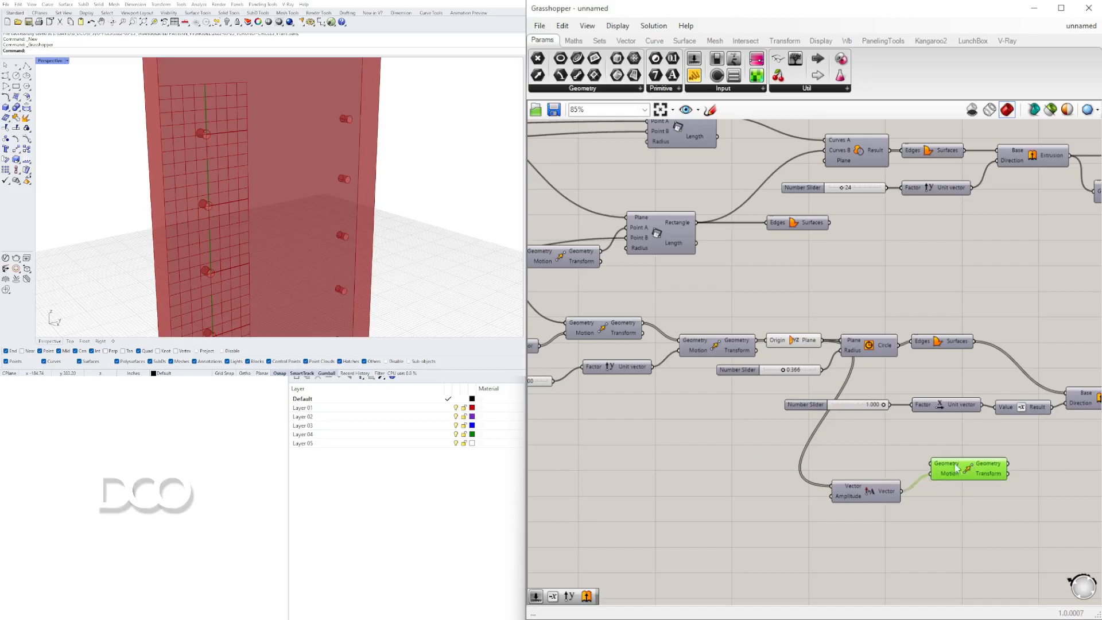
# Connect the first Move component's output geometry into the new Move's geometry input.
pyautogui.rightClick(718, 340)
pyautogui.click(731, 363)
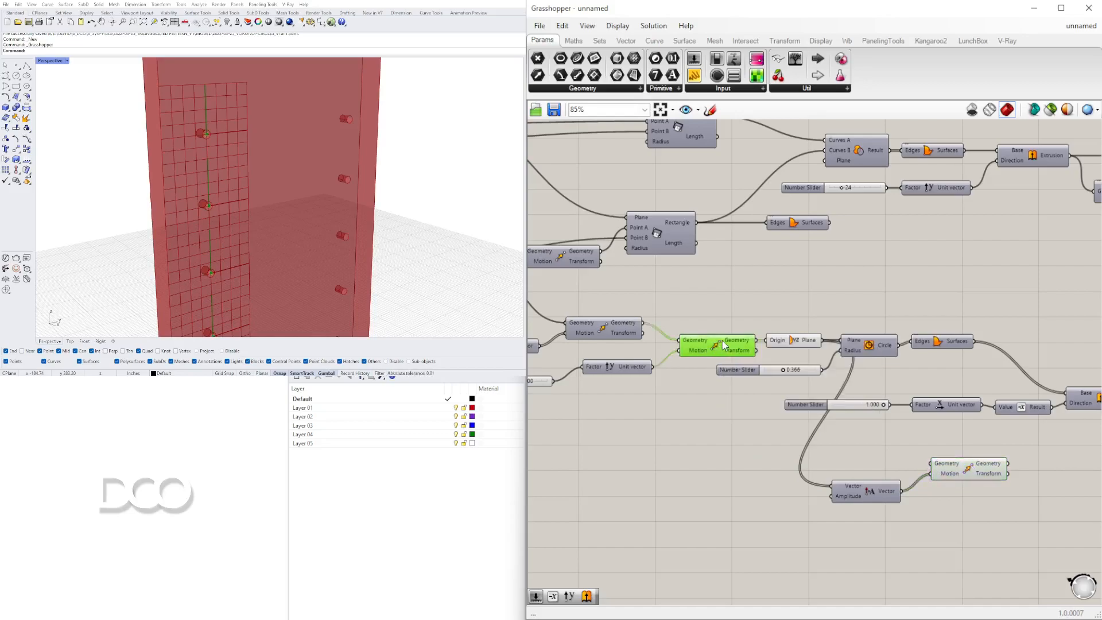
pyautogui.rightClick(715, 342)
pyautogui.click(729, 362)
pyautogui.moveTo(758, 350); pyautogui.dragTo(929, 462)
pyautogui.click(969, 468)
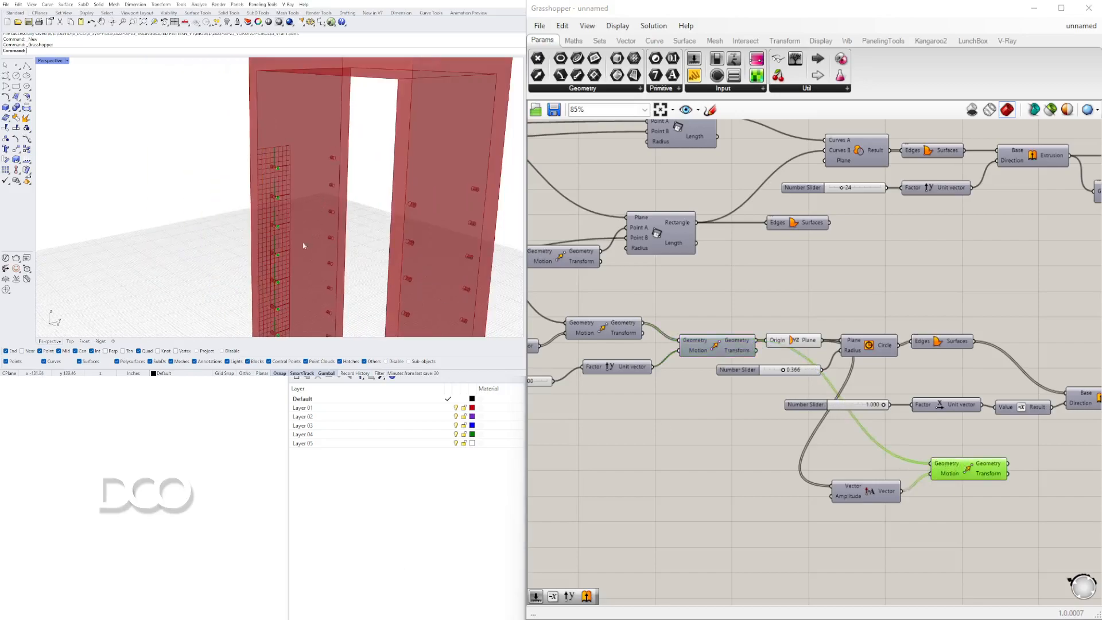
# Toggle the preview of the first Move component.
pyautogui.scroll(6, 308, 244)
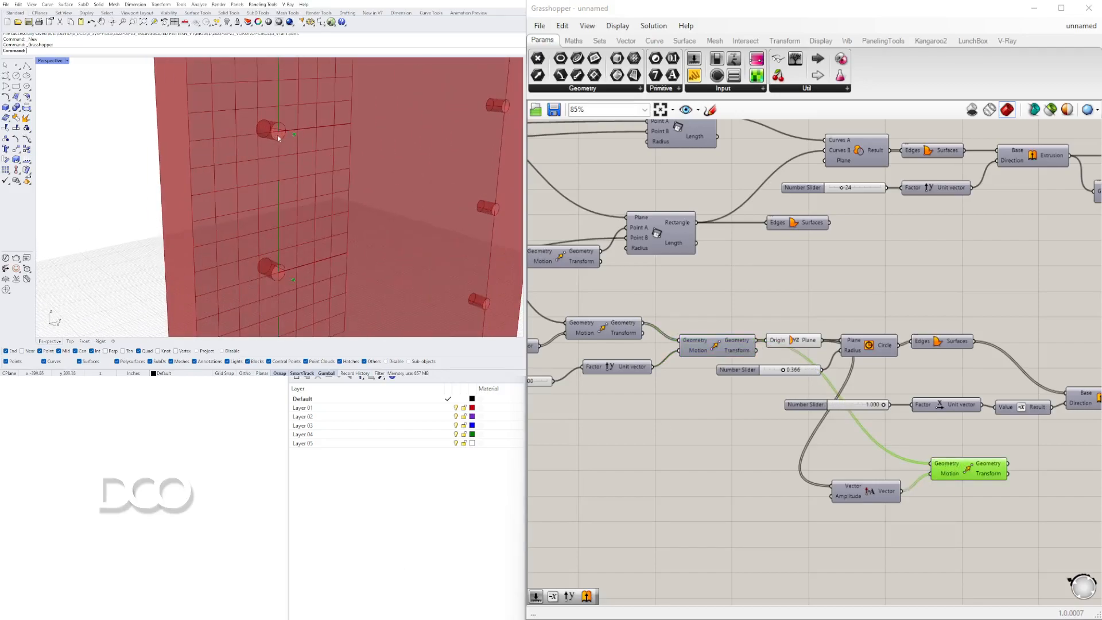
pyautogui.click(657, 423)
pyautogui.rightClick(715, 346)
pyautogui.click(730, 367)
pyautogui.scroll(-4, 331, 192)
pyautogui.scroll(2, 359, 187)
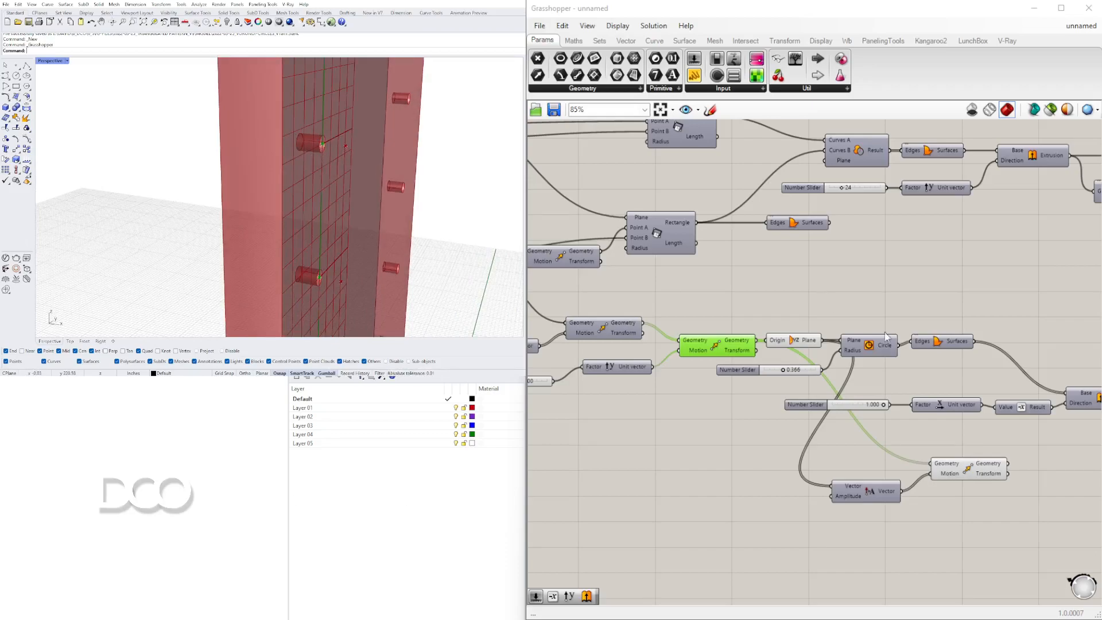
# Duplicate the newer Move component and place the copy just below it.
pyautogui.scroll(-2, 878, 373)
pyautogui.moveTo(939, 525); pyautogui.dragTo(926, 443, button='right')
pyautogui.click(926, 443)
pyautogui.click(869, 372)
pyautogui.moveTo(867, 353); pyautogui.dragTo(839, 348)
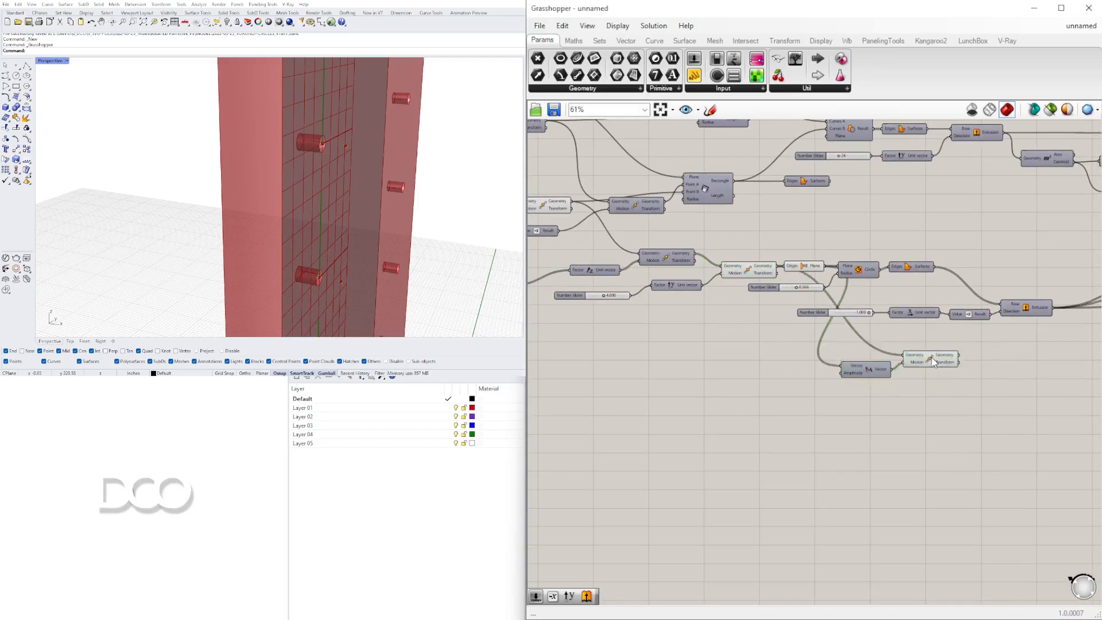
pyautogui.click(933, 361)
pyautogui.keyDown('alt'); pyautogui.moveTo(931, 366); pyautogui.dragTo(935, 391); pyautogui.keyUp('alt')
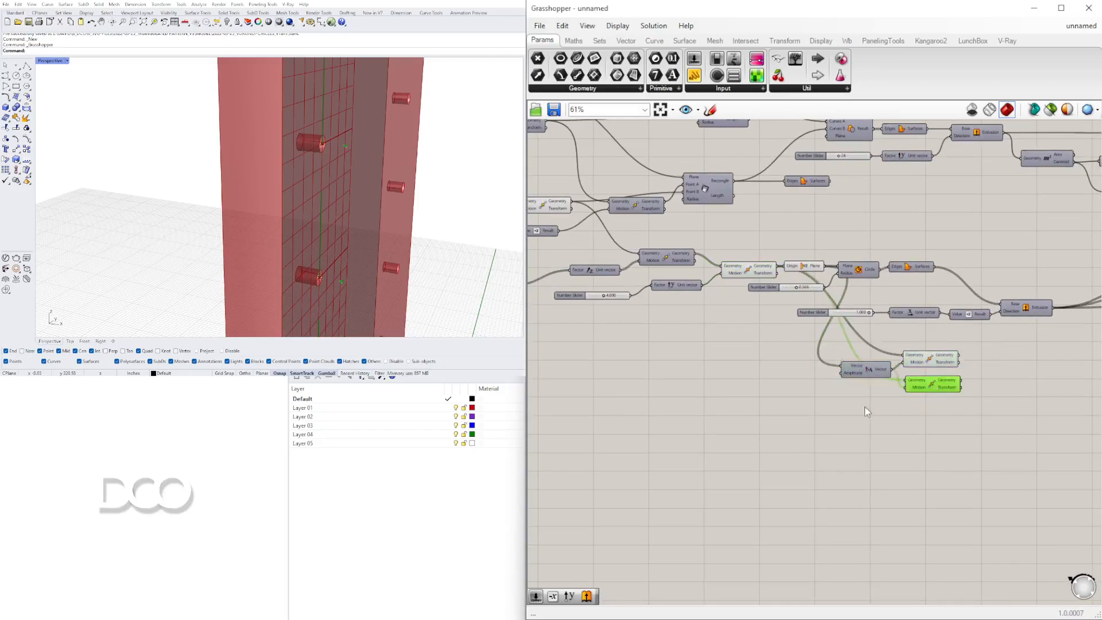
# Add a Unit Z vector component below the Move components.
pyautogui.doubleClick(849, 406)
pyautogui.write('z')
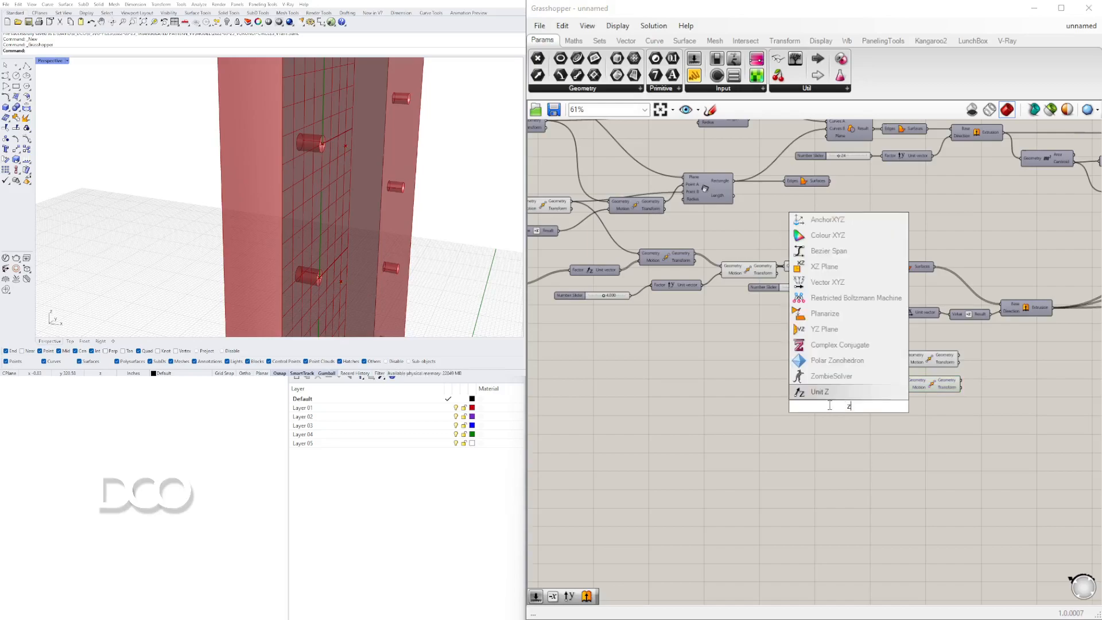
pyautogui.click(828, 395)
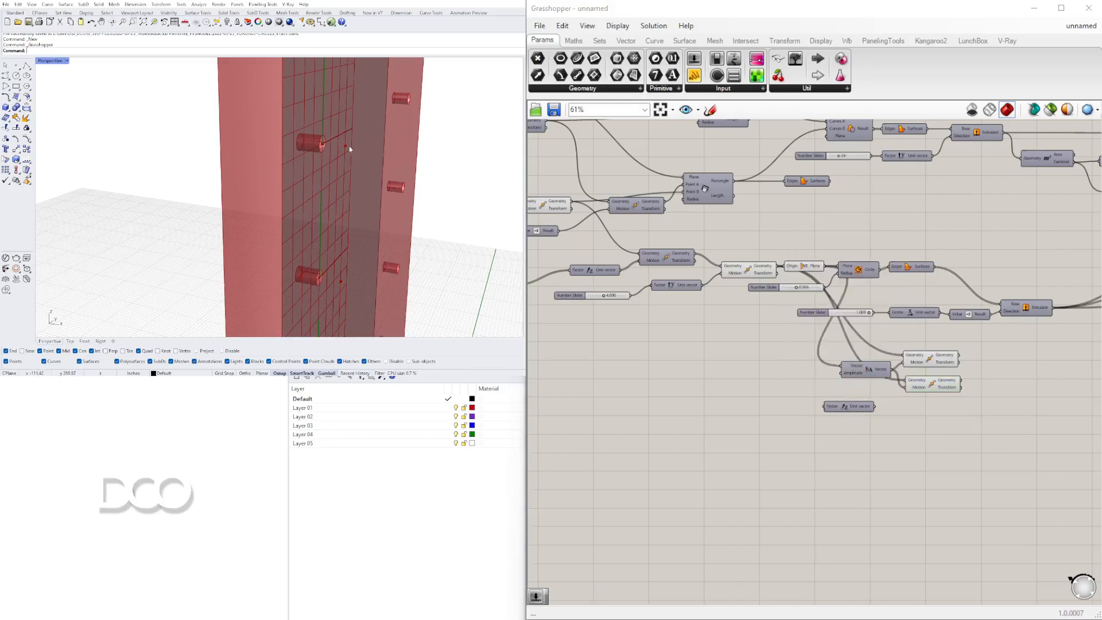
# Add a Negative component next to the Unit Z vector.
pyautogui.scroll(3, 845, 353)
pyautogui.moveTo(873, 443); pyautogui.dragTo(816, 440)
pyautogui.click(898, 459)
pyautogui.doubleClick(898, 459)
pyautogui.write('neg')
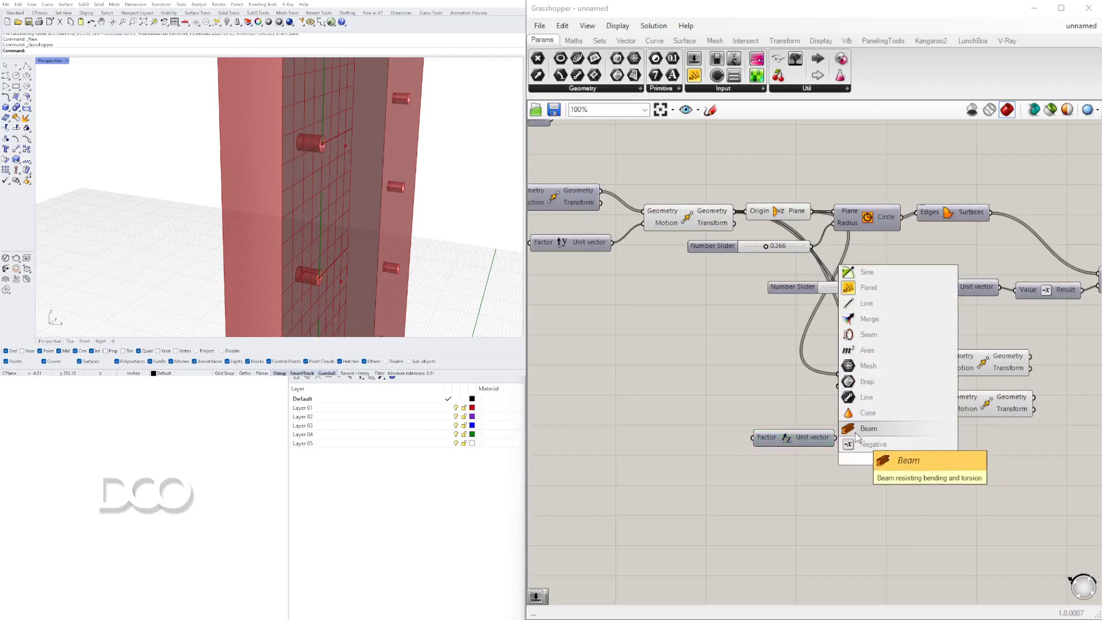
pyautogui.click(854, 442)
pyautogui.moveTo(835, 437)
pyautogui.mouseDown()
pyautogui.moveTo(864, 458)
pyautogui.moveTo(947, 415)
pyautogui.moveTo(927, 444)
pyautogui.moveTo(942, 410)
pyautogui.mouseUp()
# Feed the Unit Z vector through Negative into the duplicated Move's motion input.
pyautogui.moveTo(1031, 457); pyautogui.dragTo(976, 358)
pyautogui.moveTo(981, 362); pyautogui.dragTo(859, 377, button='right')
pyautogui.moveTo(859, 376); pyautogui.dragTo(979, 373)
pyautogui.click(986, 493)
pyautogui.moveTo(748, 394); pyautogui.dragTo(759, 392)
pyautogui.click(769, 469)
pyautogui.moveTo(770, 457); pyautogui.dragTo(711, 442)
pyautogui.click(821, 477)
pyautogui.click(981, 380)
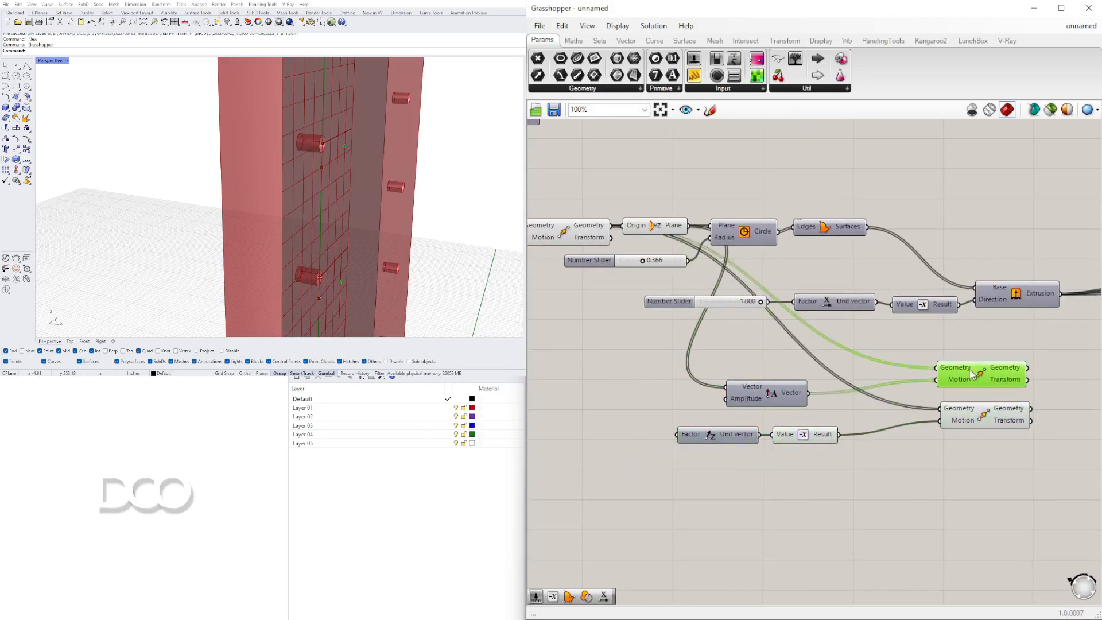
pyautogui.moveTo(982, 385); pyautogui.dragTo(961, 414, button='right')
# Add a Polyline component to the right of the Move components.
pyautogui.moveTo(609, 257); pyautogui.dragTo(690, 271, button='right')
pyautogui.keyDown('shift'); pyautogui.click(622, 268); pyautogui.keyUp('shift')
pyautogui.moveTo(877, 335); pyautogui.dragTo(689, 301, button='right')
pyautogui.click(888, 342)
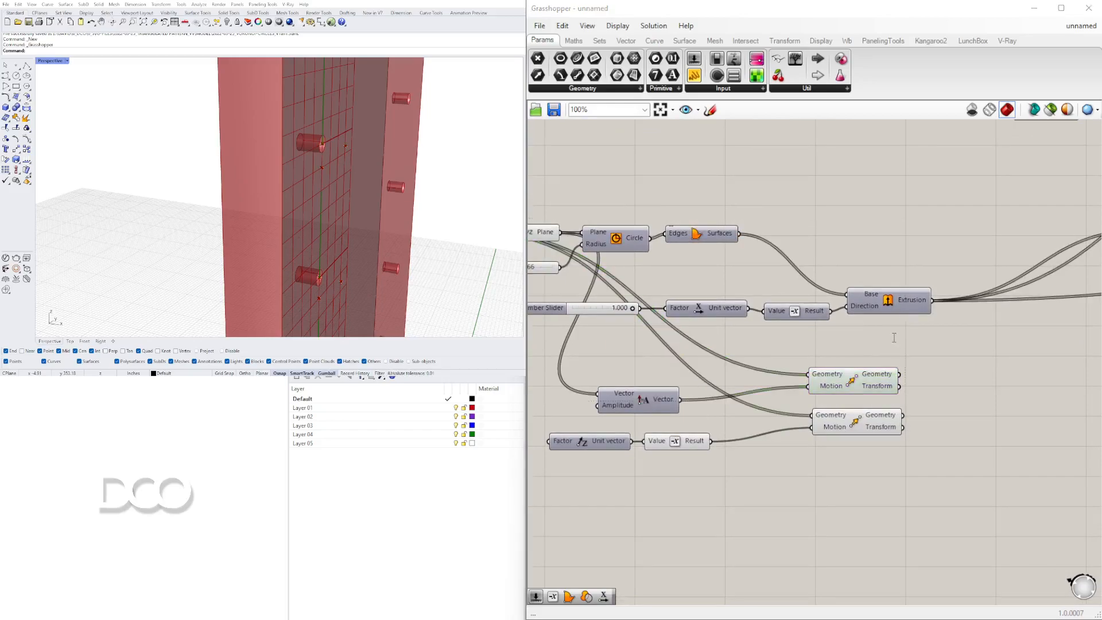
pyautogui.doubleClick(893, 342)
pyautogui.write('pol')
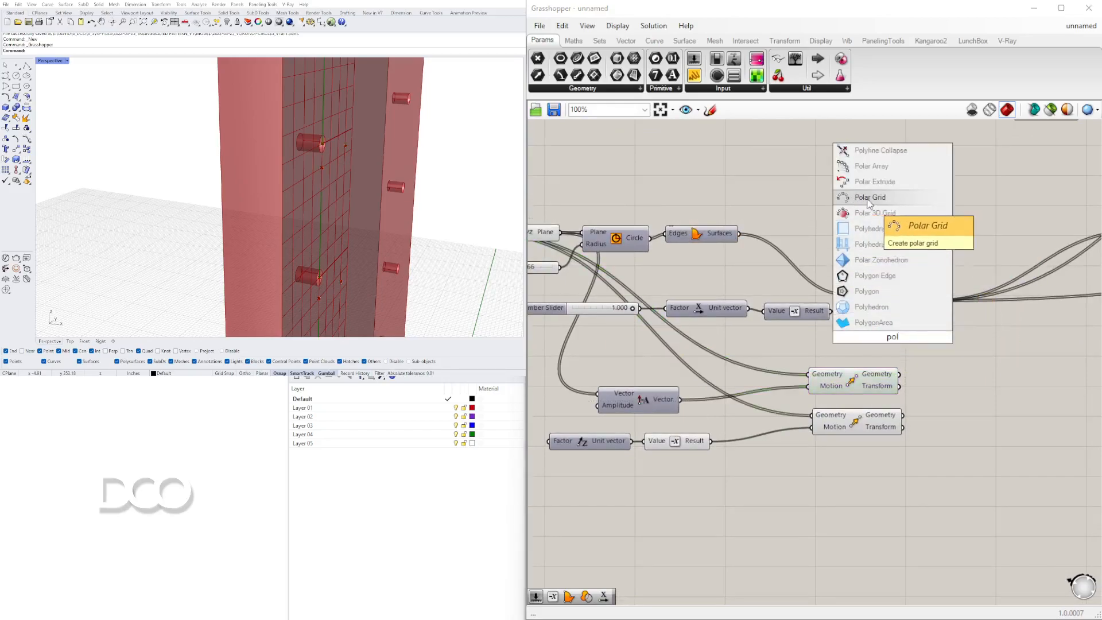
pyautogui.write('yline')
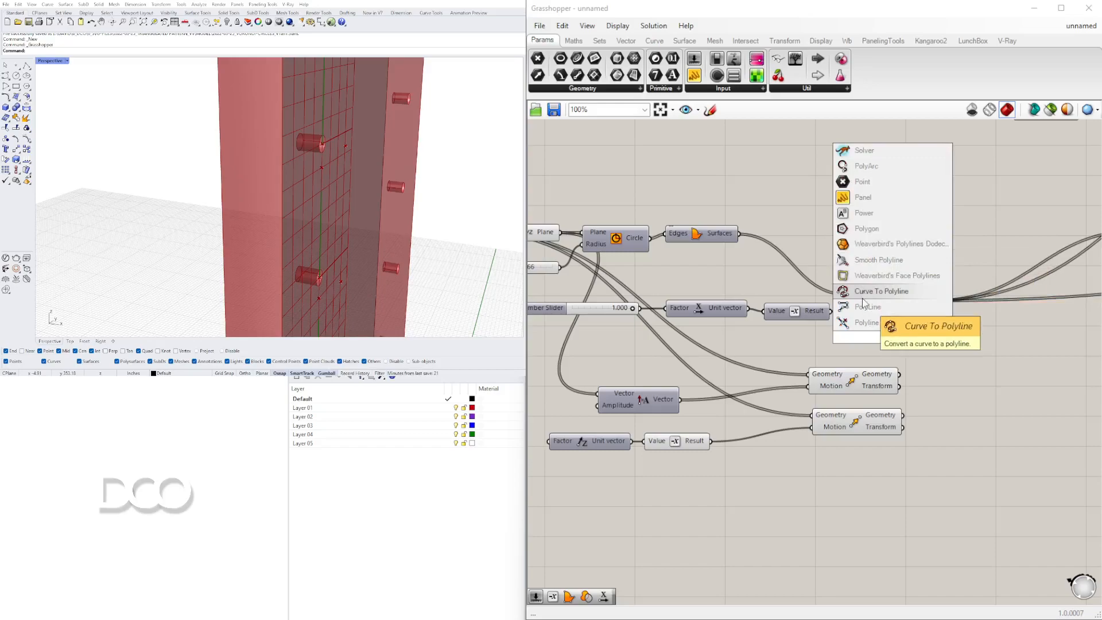
pyautogui.click(863, 305)
pyautogui.scroll(-3, 978, 288)
pyautogui.moveTo(925, 317); pyautogui.dragTo(1017, 332)
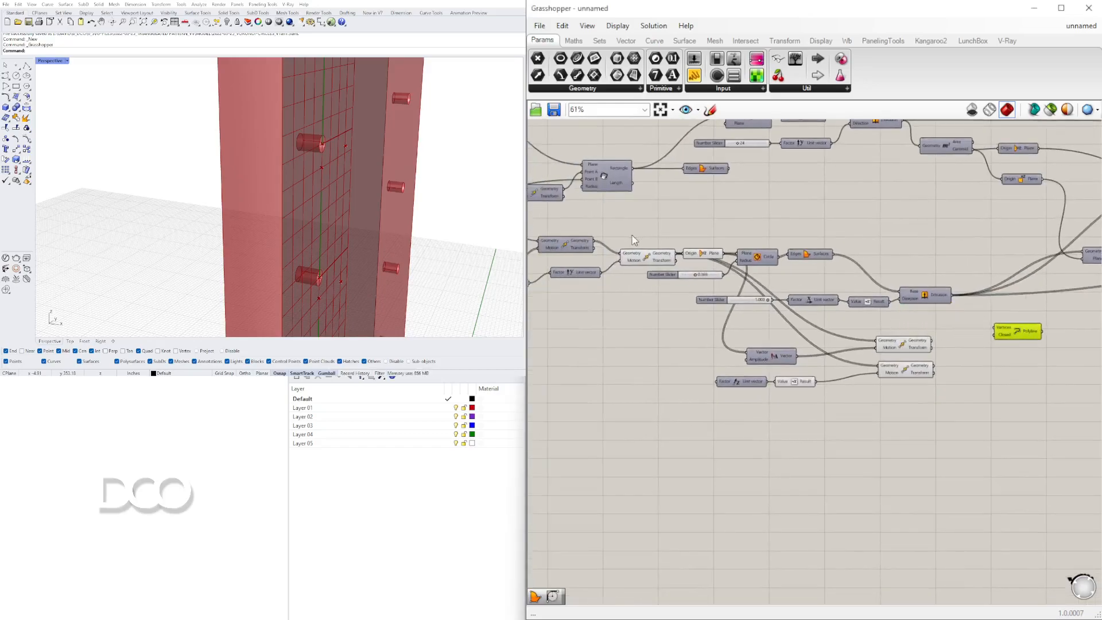
# Connect the outputs of the three Move components into the polyline's vertices input.
pyautogui.click(659, 262)
pyautogui.moveTo(691, 258); pyautogui.dragTo(1001, 328)
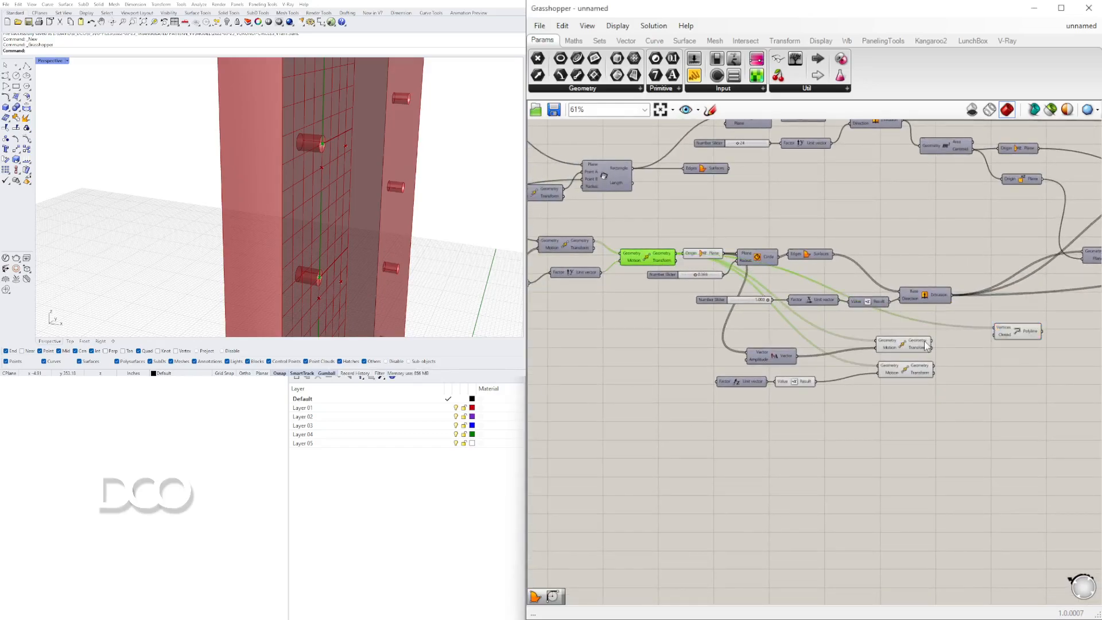
pyautogui.moveTo(933, 341); pyautogui.dragTo(995, 328)
pyautogui.keyDown('shift'); pyautogui.moveTo(933, 365); pyautogui.dragTo(1007, 331); pyautogui.keyUp('shift')
pyautogui.scroll(3, 999, 342)
pyautogui.scroll(-2, 938, 322)
pyautogui.moveTo(937, 322); pyautogui.dragTo(1006, 326, button='right')
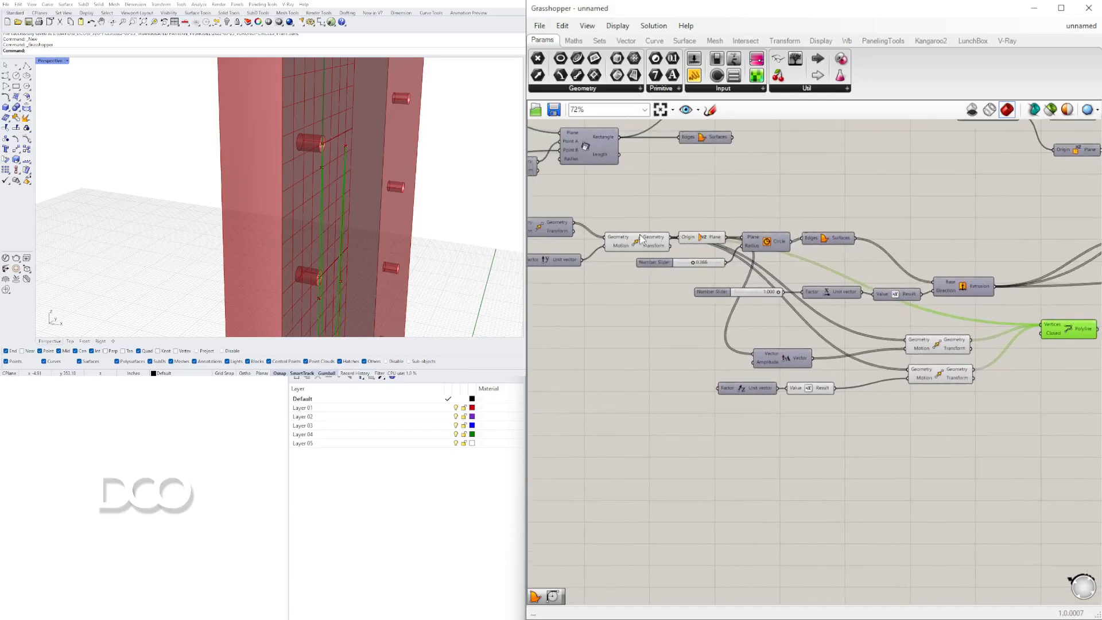
# Add a Graft Tree component beside the polyline.
pyautogui.moveTo(964, 439); pyautogui.dragTo(711, 332)
pyautogui.scroll(-2, 344, 183)
pyautogui.click(1065, 341)
pyautogui.moveTo(1061, 336); pyautogui.dragTo(1090, 389)
pyautogui.moveTo(1068, 363); pyautogui.dragTo(1060, 402, button='right')
pyautogui.click(1004, 355)
pyautogui.doubleClick(1006, 359)
pyautogui.write('gra')
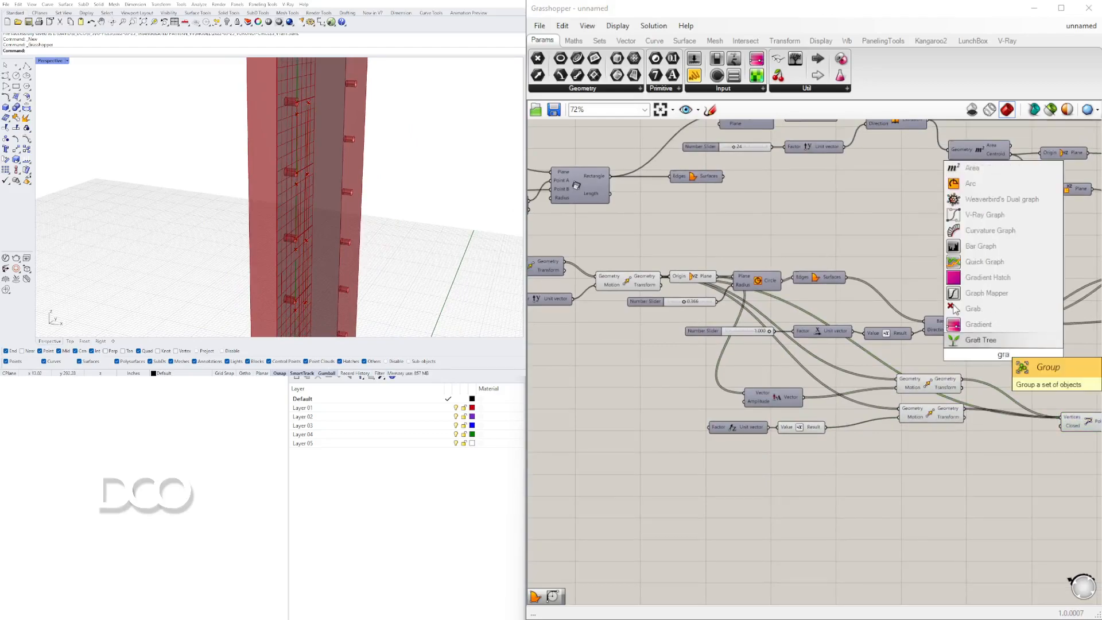
pyautogui.click(990, 343)
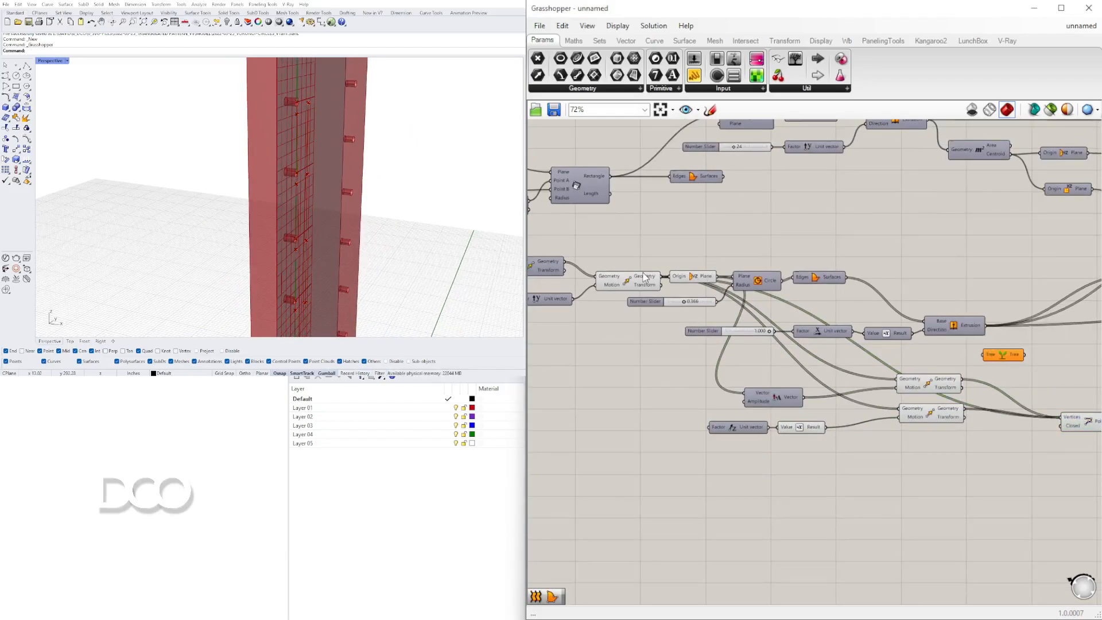
# Insert Graft Tree components between each Move output and the polyline's vertices.
pyautogui.moveTo(660, 282)
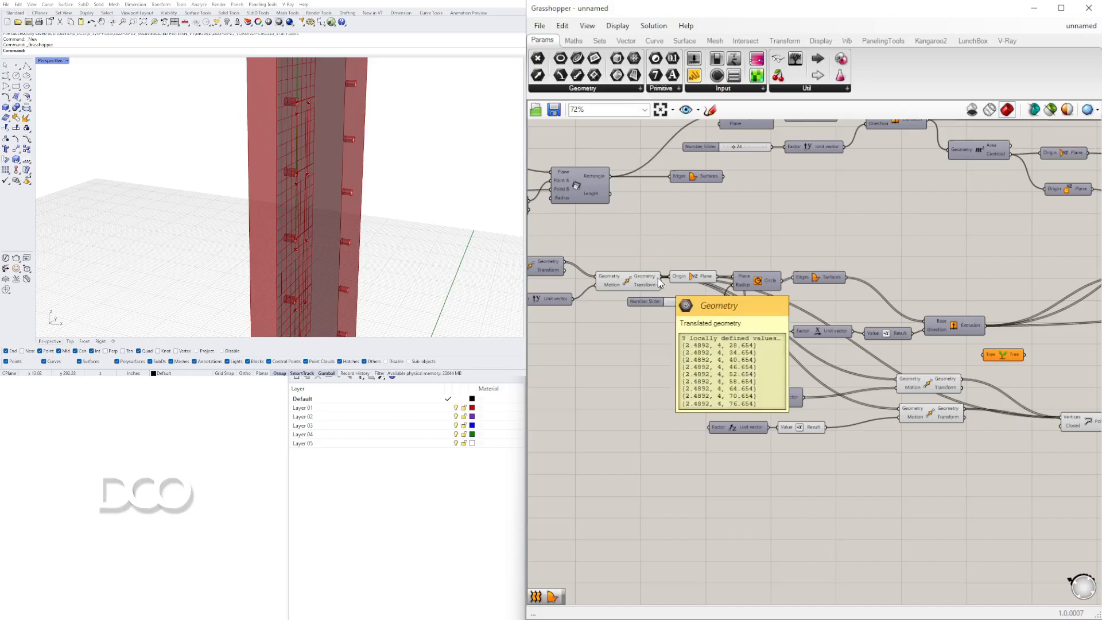
pyautogui.click(926, 389)
pyautogui.moveTo(664, 278); pyautogui.dragTo(1005, 389)
pyautogui.moveTo(1026, 403); pyautogui.dragTo(921, 411, button='right')
pyautogui.moveTo(970, 427); pyautogui.dragTo(958, 368)
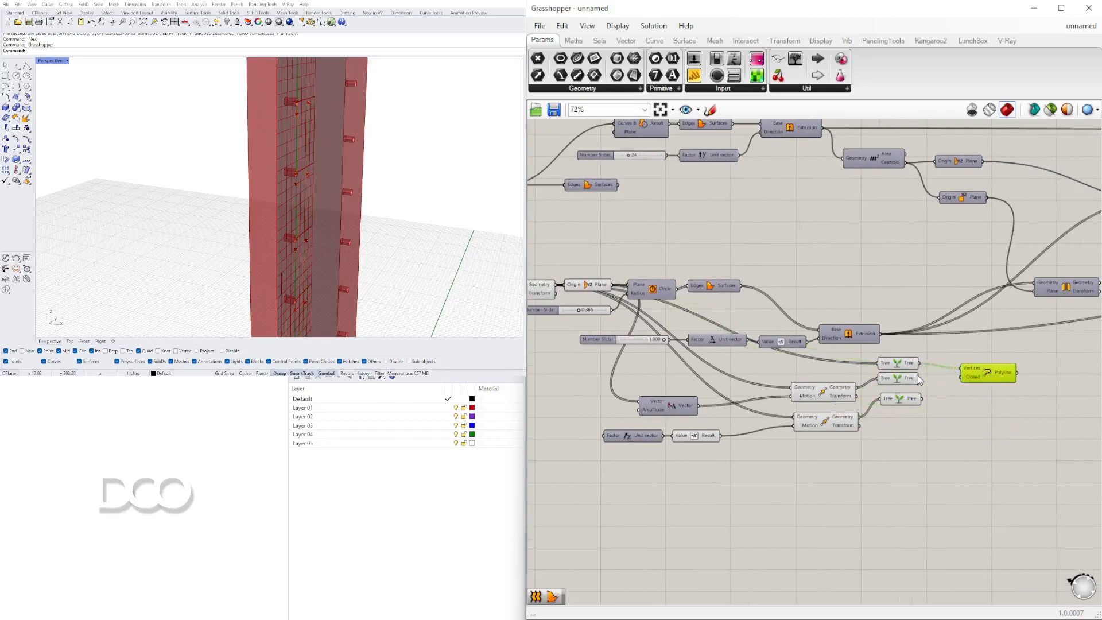
pyautogui.moveTo(987, 376); pyautogui.dragTo(989, 376)
# Inspect the polyline preview around the shelf-pin holes in the viewport.
pyautogui.scroll(-5, 305, 201)
pyautogui.scroll(7, 312, 160)
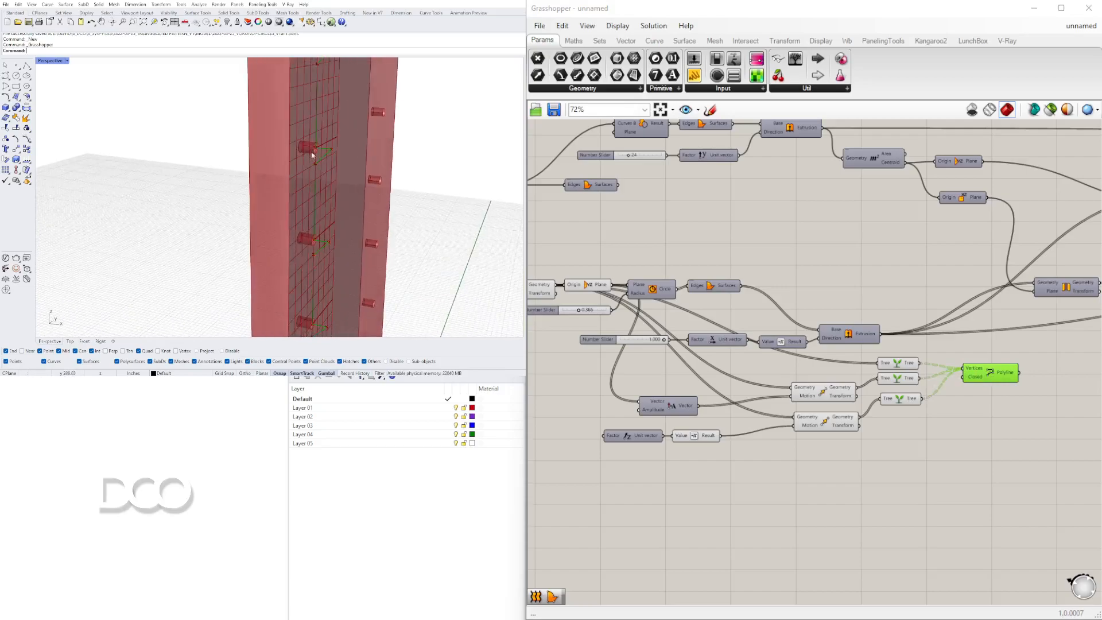
pyautogui.scroll(3, 313, 158)
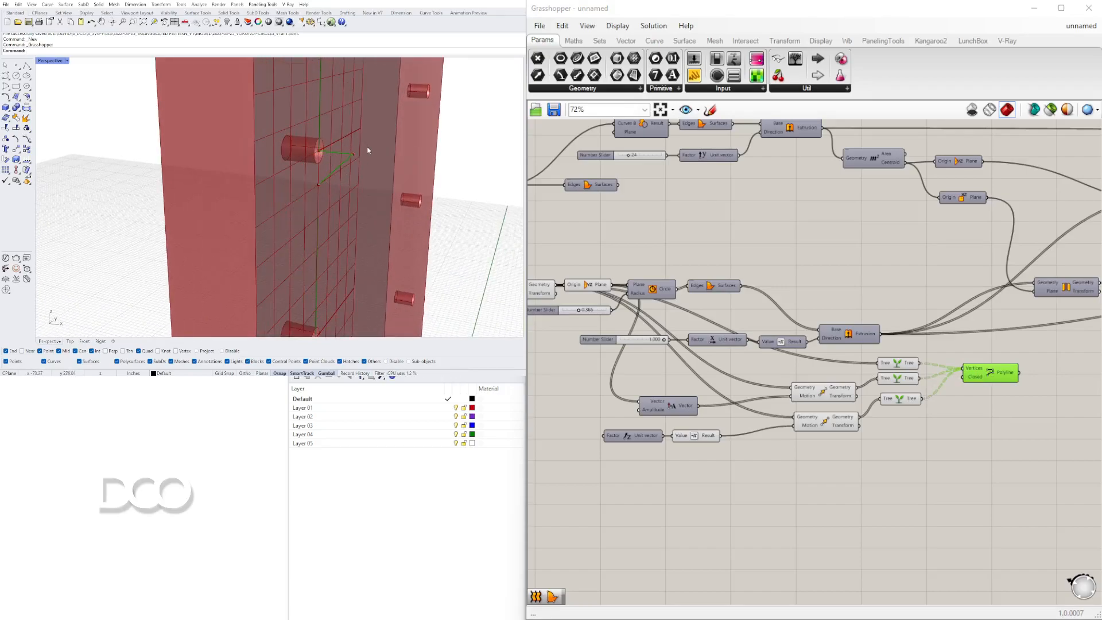
pyautogui.scroll(3, 911, 388)
pyautogui.rightClick(841, 371)
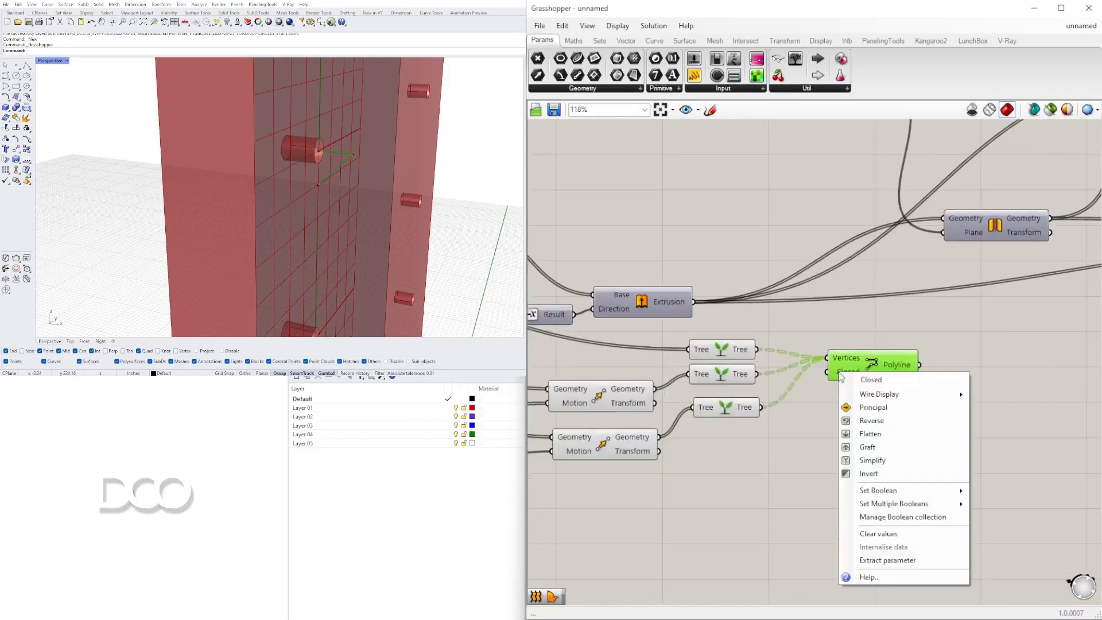
pyautogui.click(999, 494)
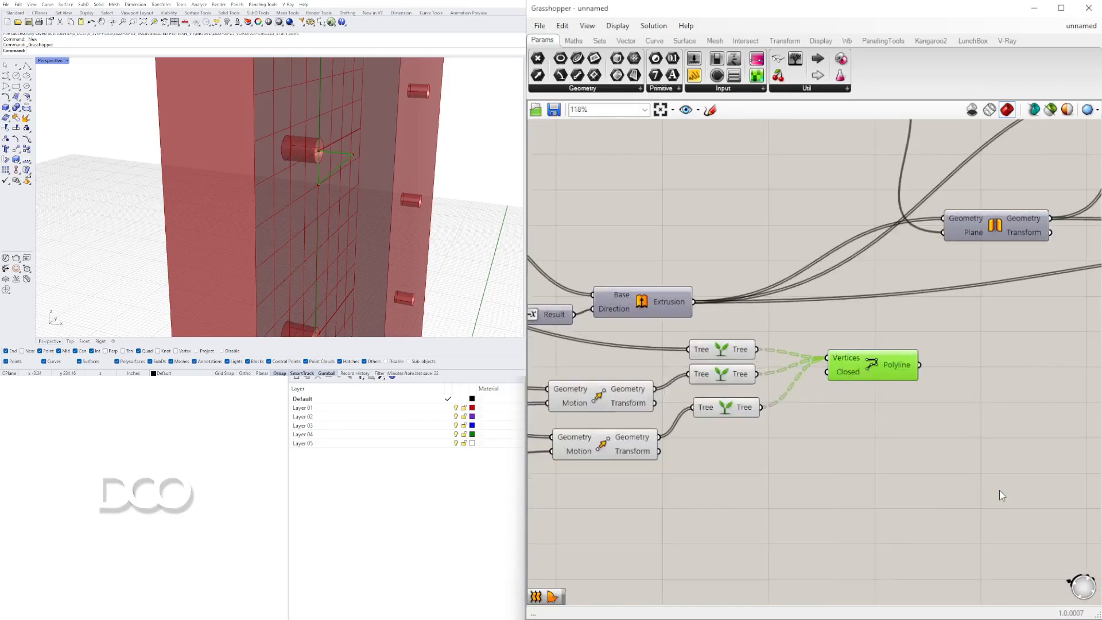
pyautogui.click(934, 394)
pyautogui.moveTo(343, 182); pyautogui.dragTo(350, 159, button='right')
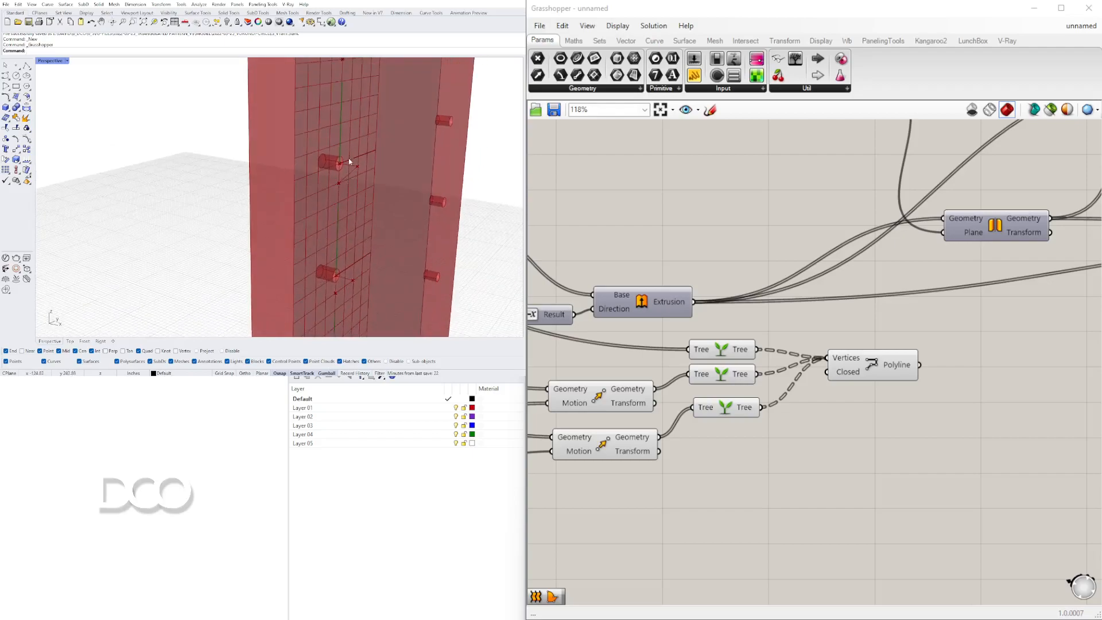
pyautogui.moveTo(881, 369); pyautogui.dragTo(871, 360)
pyautogui.moveTo(367, 184); pyautogui.dragTo(339, 193, button='right')
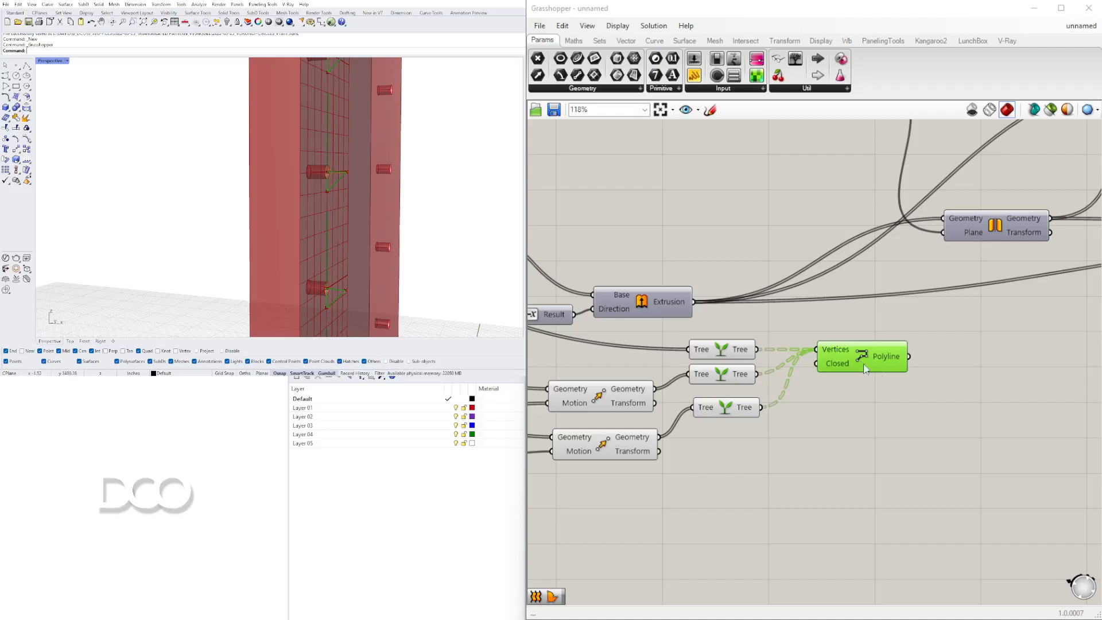
# Add a new Move component to the right of the polyline.
pyautogui.doubleClick(902, 445)
pyautogui.write('move')
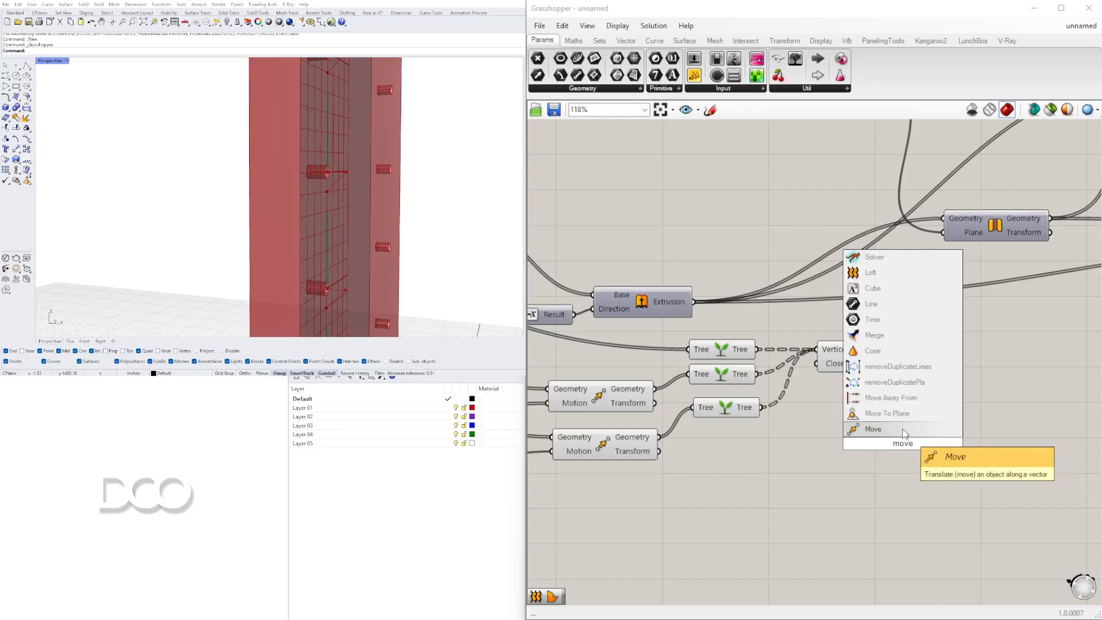
pyautogui.click(884, 430)
pyautogui.moveTo(887, 438); pyautogui.dragTo(988, 408)
# Add a Unit Z vector for its motion and feed the polyline into the Move's geometry.
pyautogui.doubleClick(866, 447)
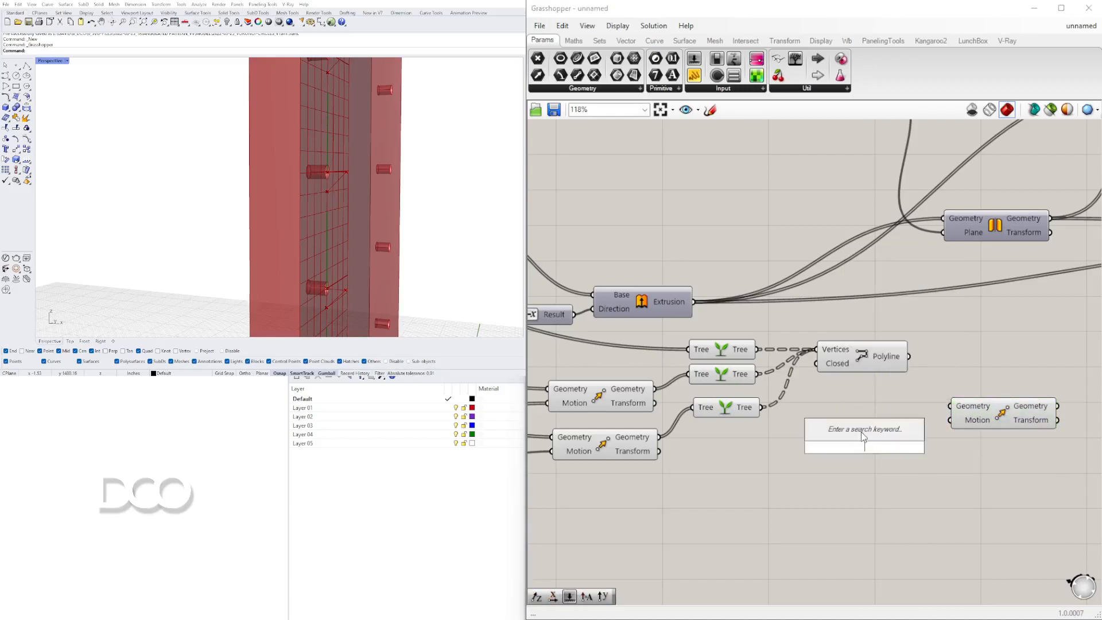
pyautogui.write('z')
pyautogui.click(877, 433)
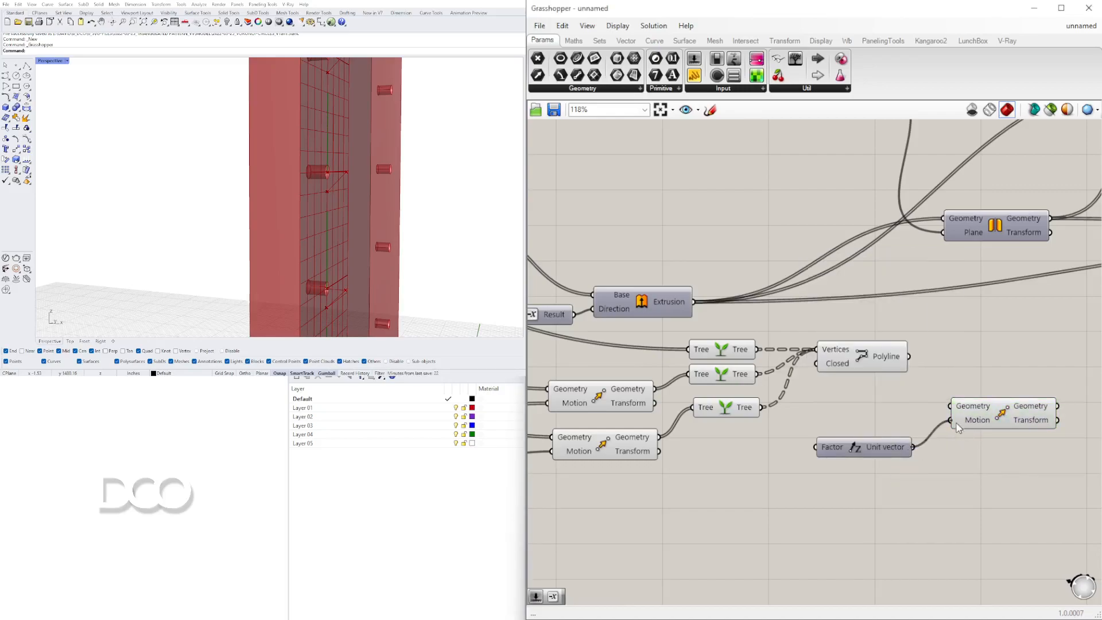
pyautogui.moveTo(910, 356); pyautogui.dragTo(990, 381)
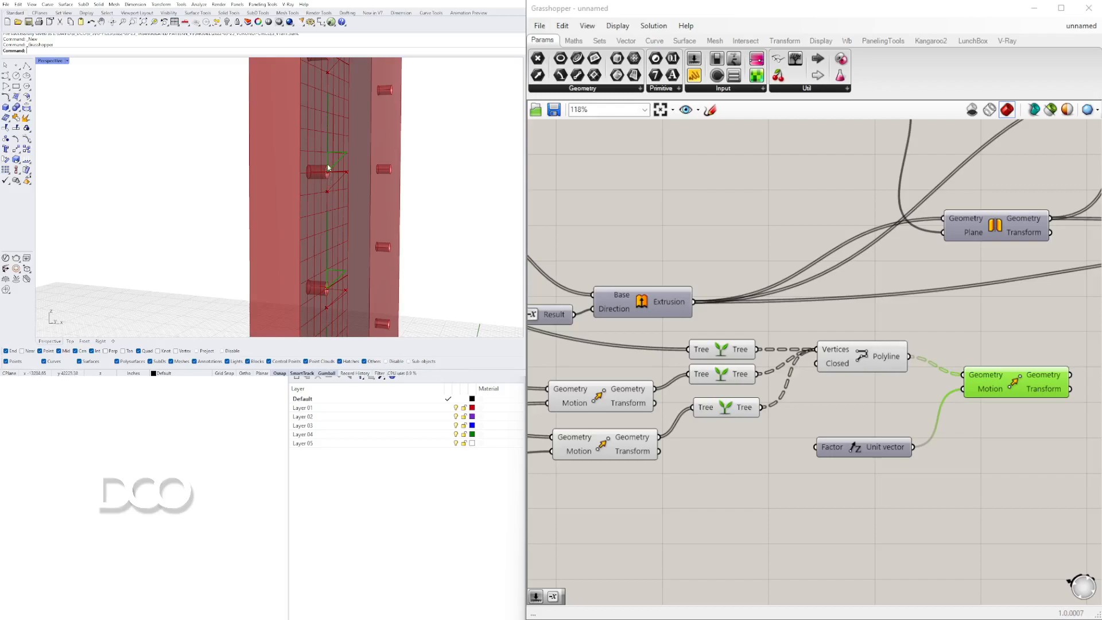
# Reposition the new Move and Unit Z components on the canvas.
pyautogui.scroll(-4, 740, 383)
pyautogui.moveTo(754, 453); pyautogui.dragTo(920, 490, button='right')
pyautogui.scroll(-2, 920, 490)
pyautogui.scroll(4, 725, 409)
pyautogui.moveTo(711, 359); pyautogui.dragTo(783, 358, button='right')
pyautogui.scroll(-2, 762, 356)
pyautogui.moveTo(735, 305); pyautogui.dragTo(995, 320, button='right')
pyautogui.moveTo(907, 296); pyautogui.dragTo(687, 289, button='right')
pyautogui.click(705, 292)
pyautogui.moveTo(680, 308); pyautogui.dragTo(847, 385)
pyautogui.scroll(-3, 756, 325)
pyautogui.scroll(5, 941, 374)
# Select the graft, polyline and move components and rearrange them on the canvas.
pyautogui.moveTo(940, 410); pyautogui.dragTo(817, 368, button='right')
pyautogui.click(883, 338)
pyautogui.scroll(5, 338, 171)
pyautogui.click(817, 367)
pyautogui.scroll(-3, 808, 377)
pyautogui.moveTo(809, 409); pyautogui.dragTo(856, 411, button='right')
pyautogui.moveTo(857, 412); pyautogui.dragTo(726, 318)
pyautogui.middleClick(744, 325)
pyautogui.click(775, 302)
pyautogui.scroll(-5, 387, 192)
pyautogui.moveTo(388, 192); pyautogui.dragTo(359, 231, button='right')
pyautogui.scroll(-5, 359, 231)
pyautogui.scroll(6, 322, 208)
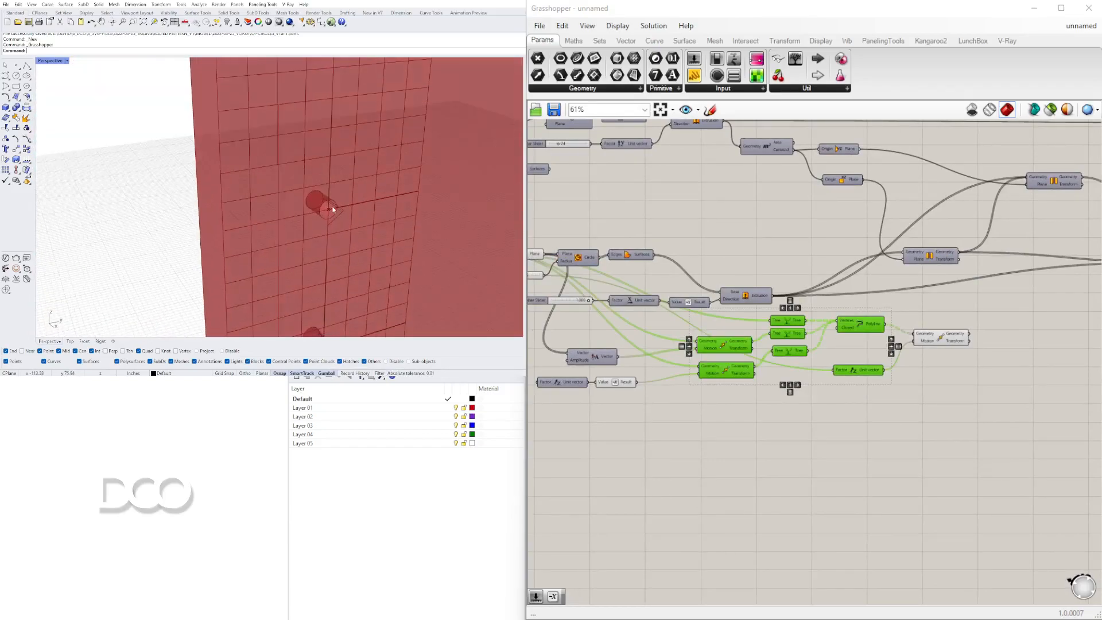
# Add a Boundary Surfaces component fed by the moved polyline.
pyautogui.scroll(5, 1073, 322)
pyautogui.doubleClick(898, 362)
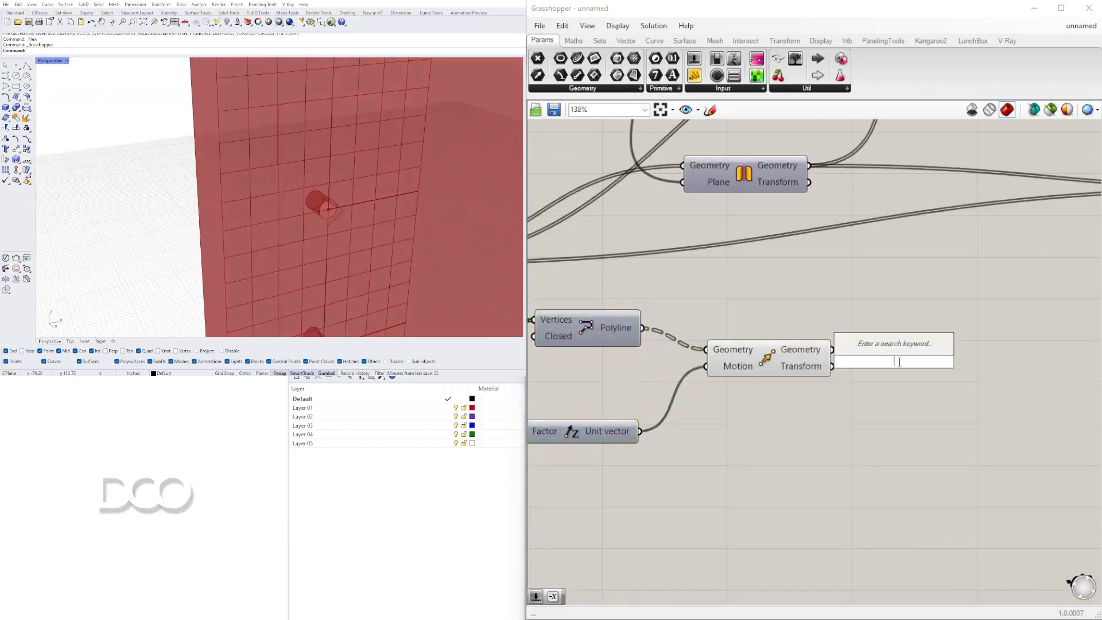
pyautogui.write('boun')
pyautogui.click(882, 351)
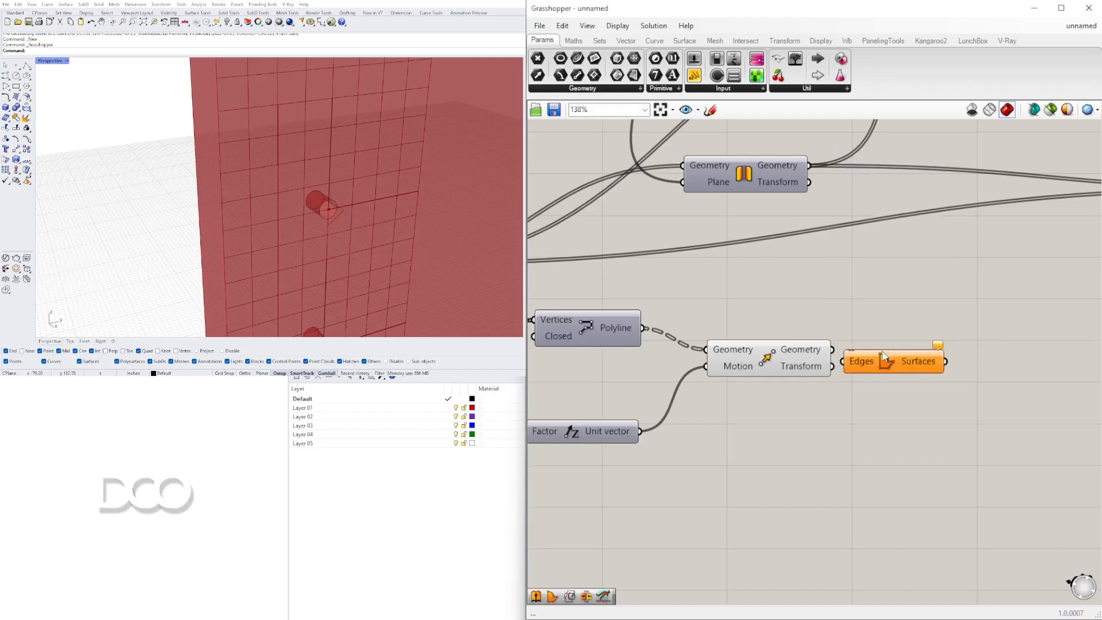
pyautogui.moveTo(854, 358); pyautogui.dragTo(855, 359)
pyautogui.moveTo(872, 356); pyautogui.dragTo(880, 345)
pyautogui.moveTo(936, 412); pyautogui.dragTo(801, 362)
pyautogui.moveTo(771, 354); pyautogui.dragTo(759, 336)
pyautogui.click(788, 387)
pyautogui.moveTo(788, 387); pyautogui.dragTo(738, 304)
pyautogui.middleClick(757, 311)
pyautogui.click(788, 278)
pyautogui.moveTo(302, 199)
pyautogui.mouseDown(button='right')
pyautogui.moveTo(343, 184)
pyautogui.moveTo(263, 194)
pyautogui.moveTo(305, 214)
pyautogui.moveTo(310, 197)
pyautogui.mouseUp(button='right')
pyautogui.scroll(1, 290, 206)
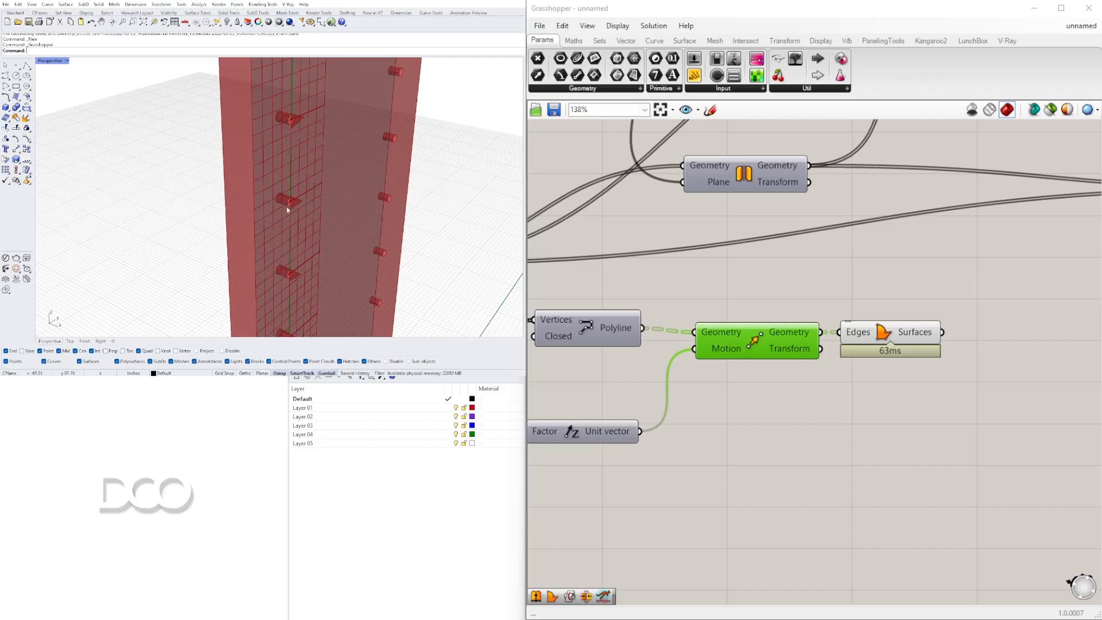
pyautogui.moveTo(904, 339); pyautogui.dragTo(921, 359)
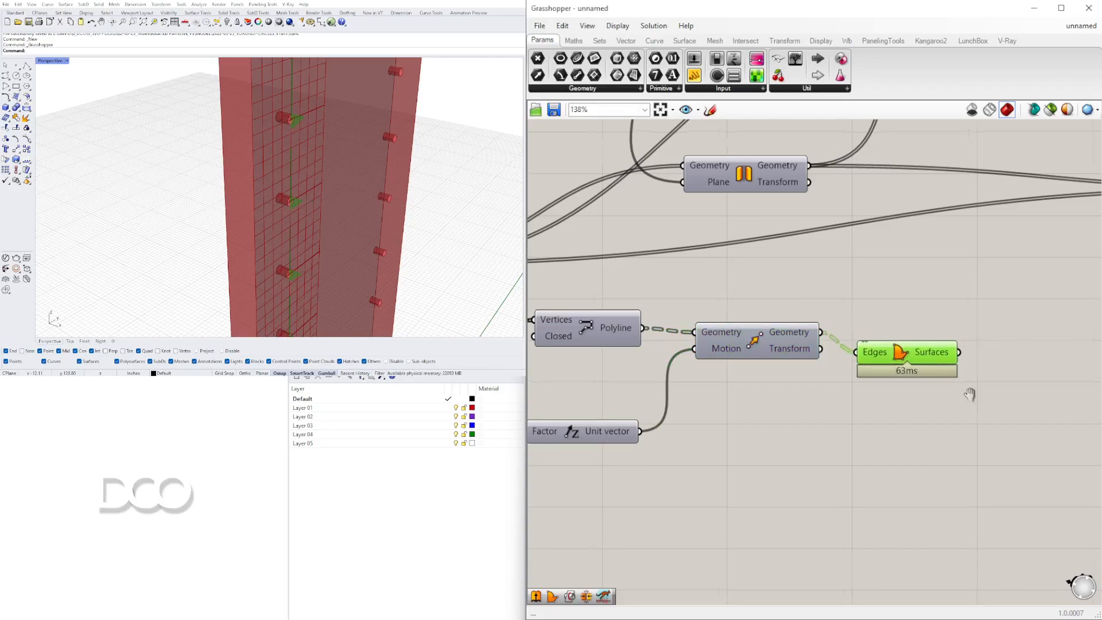
# Add another Move component and feed the boundary surfaces into its geometry.
pyautogui.moveTo(1040, 410); pyautogui.dragTo(876, 368, button='right')
pyautogui.doubleClick(875, 368)
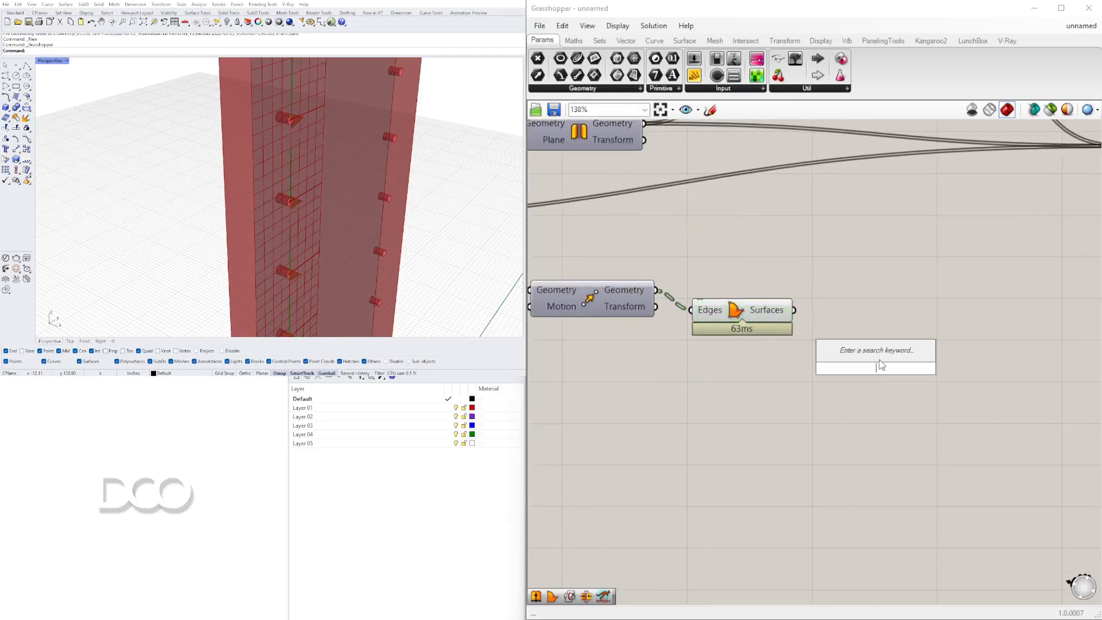
pyautogui.write('move')
pyautogui.press('Return')
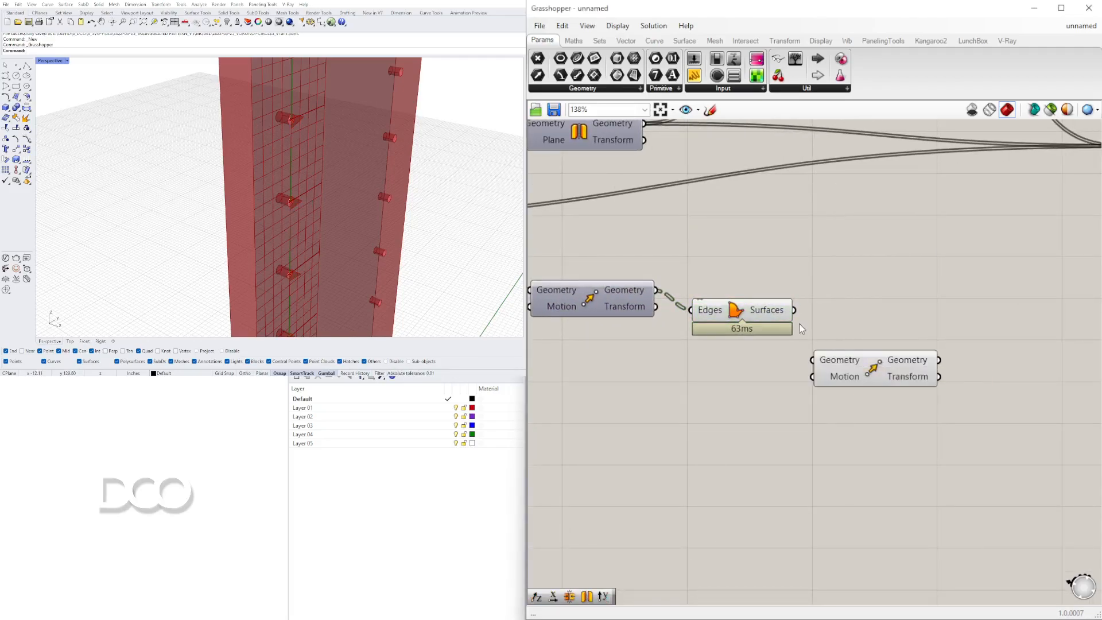
pyautogui.moveTo(815, 344); pyautogui.dragTo(813, 360)
pyautogui.moveTo(842, 365); pyautogui.dragTo(911, 343)
# Add a Unit Y vector and connect it to the new Move's motion input.
pyautogui.doubleClick(786, 380)
pyautogui.write('y')
pyautogui.click(791, 369)
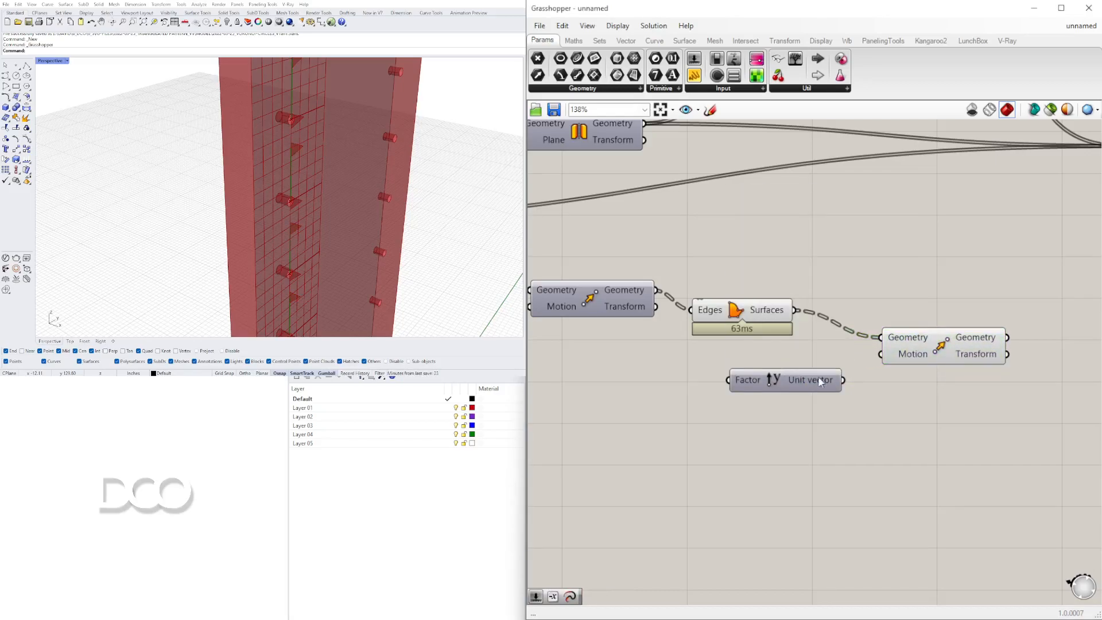
pyautogui.moveTo(872, 374); pyautogui.dragTo(944, 328)
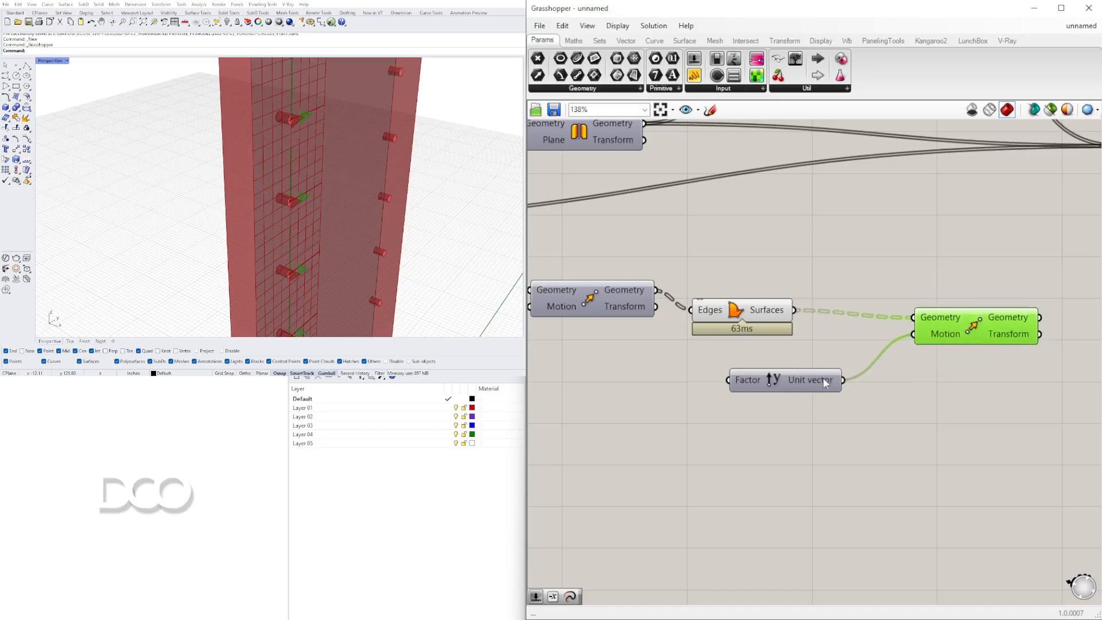
# Add an Extrude component that takes the moved boundary surfaces as its base.
pyautogui.moveTo(822, 385); pyautogui.dragTo(777, 385)
pyautogui.moveTo(963, 353); pyautogui.dragTo(824, 359, button='right')
pyautogui.moveTo(840, 338); pyautogui.dragTo(812, 331)
pyautogui.moveTo(894, 357); pyautogui.dragTo(780, 357, button='right')
pyautogui.click(807, 393)
pyautogui.doubleClick(809, 393)
pyautogui.write('extr')
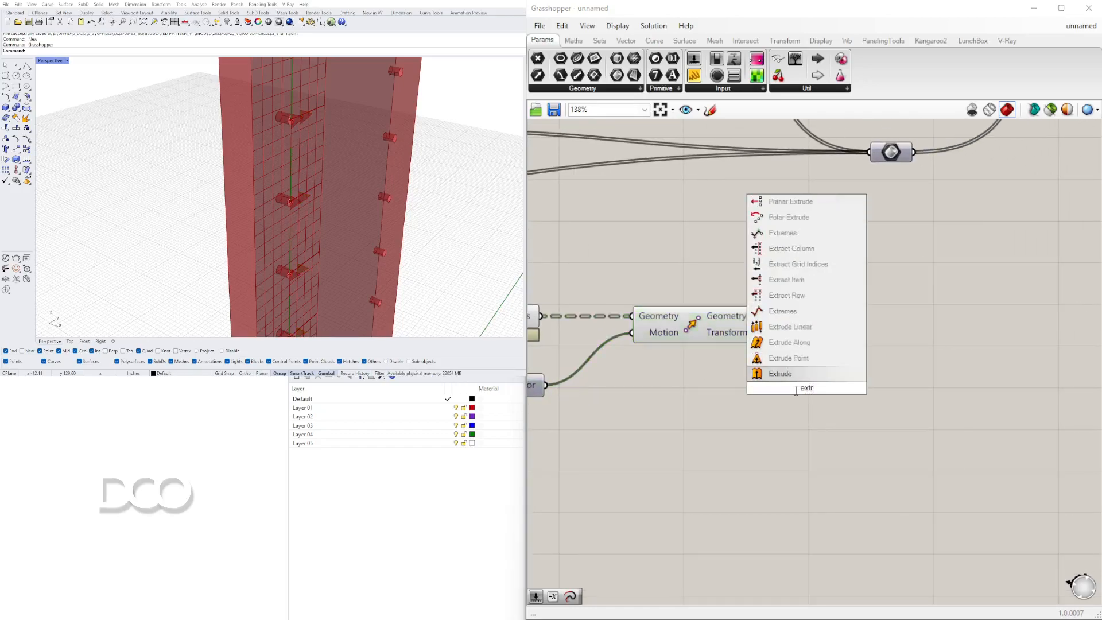
pyautogui.click(775, 377)
pyautogui.moveTo(801, 385); pyautogui.dragTo(851, 384)
pyautogui.moveTo(732, 349); pyautogui.dragTo(829, 315, button='right')
pyautogui.moveTo(794, 291); pyautogui.dragTo(1035, 315)
# Insert a Negative component between the Unit Y vector and the extrusion's direction input.
pyautogui.doubleClick(842, 359)
pyautogui.write('neg')
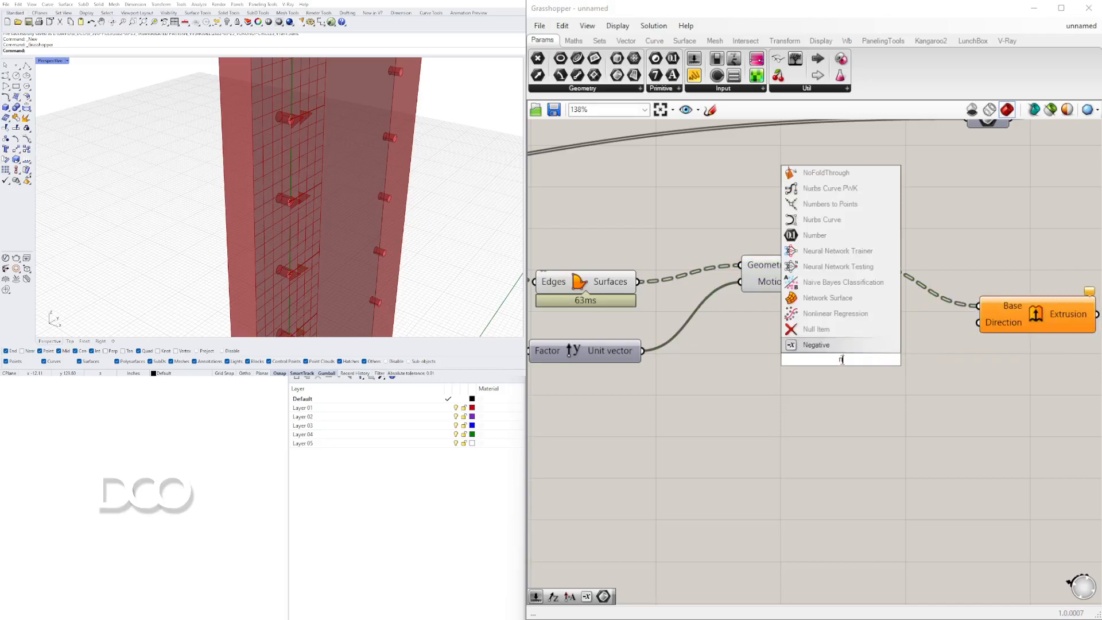
pyautogui.click(839, 346)
pyautogui.moveTo(642, 352); pyautogui.dragTo(791, 351)
pyautogui.moveTo(863, 350); pyautogui.dragTo(978, 322)
pyautogui.click(1033, 320)
pyautogui.click(990, 365)
pyautogui.moveTo(824, 359); pyautogui.dragTo(752, 358)
pyautogui.hotkey('ctrl', 'z')
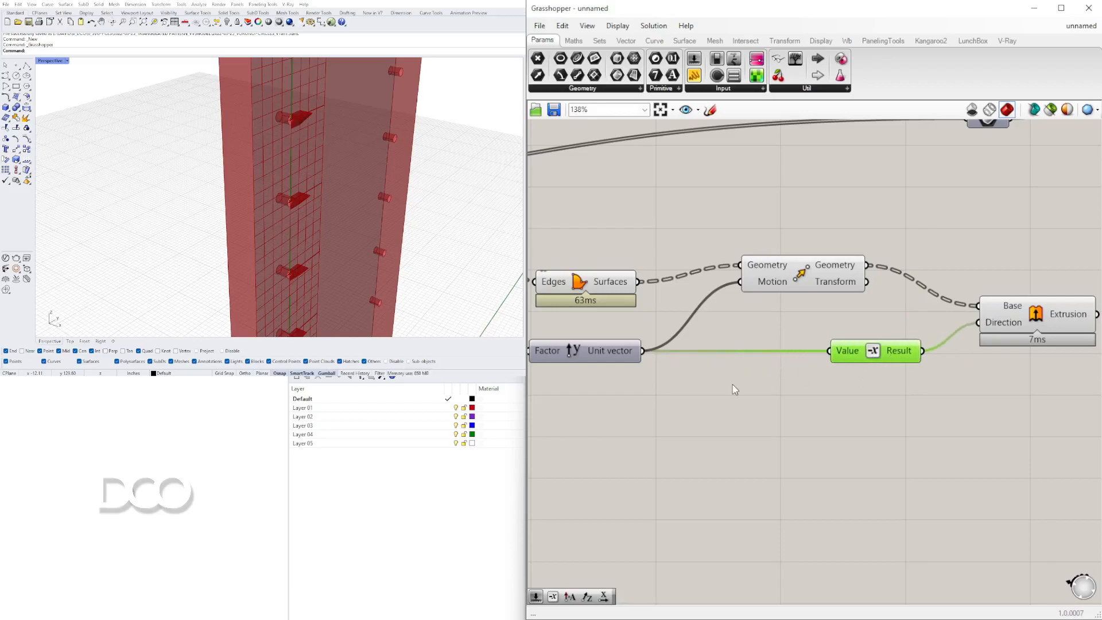
# Add a Multiplication component between the Unit Y vector and the Negative component.
pyautogui.doubleClick(731, 383)
pyautogui.write('*')
pyautogui.press('Return')
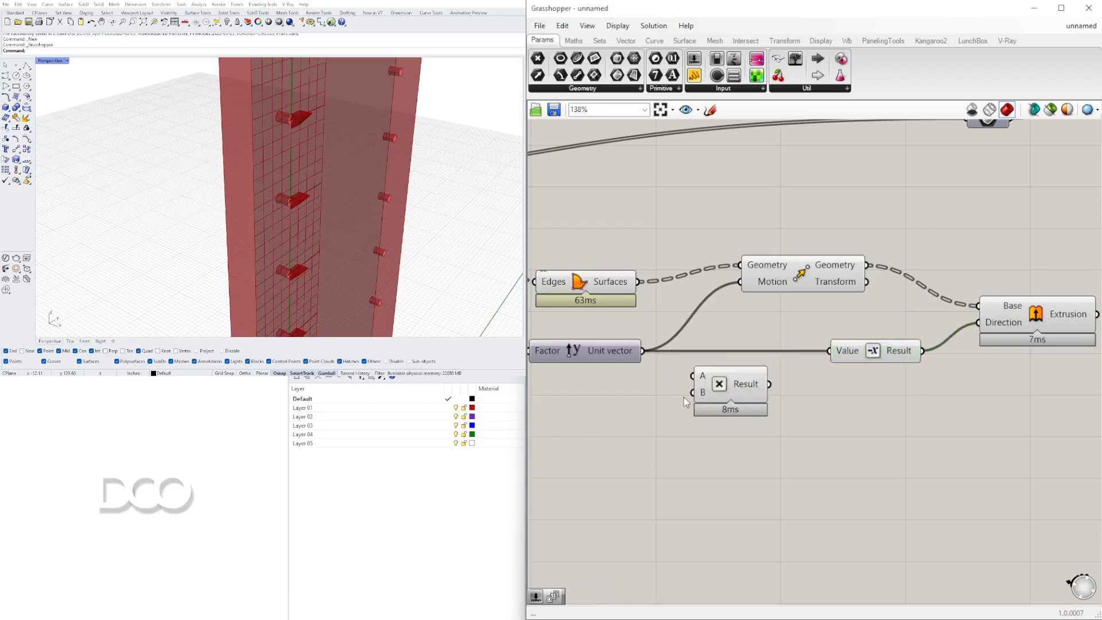
pyautogui.moveTo(683, 364); pyautogui.dragTo(832, 359)
pyautogui.click(786, 384)
pyautogui.moveTo(733, 388); pyautogui.dragTo(765, 355)
# Select the Move, Multiplication and Negative components and align them on the canvas.
pyautogui.moveTo(869, 384); pyautogui.dragTo(748, 253)
pyautogui.scroll(1, 748, 252)
pyautogui.middleClick(750, 251)
pyautogui.click(789, 210)
pyautogui.moveTo(862, 447); pyautogui.dragTo(607, 209)
pyautogui.middleClick(604, 209)
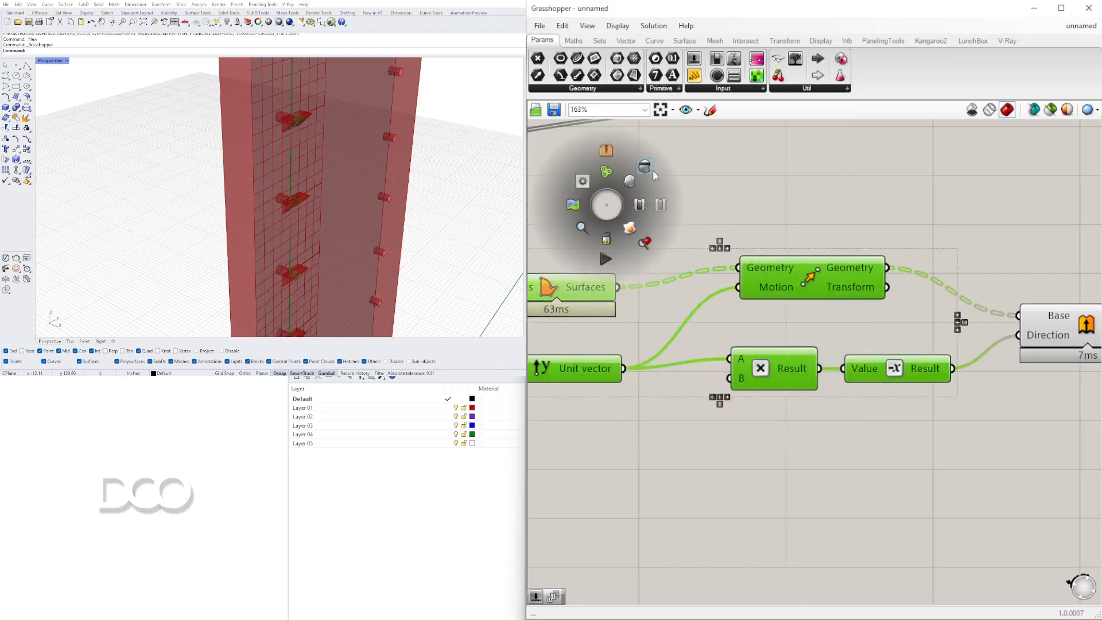
pyautogui.click(650, 168)
# Add a relay on the factor wire and connect it to the Unit Y vector's factor input.
pyautogui.click(831, 435)
pyautogui.moveTo(709, 414); pyautogui.dragTo(971, 385, button='right')
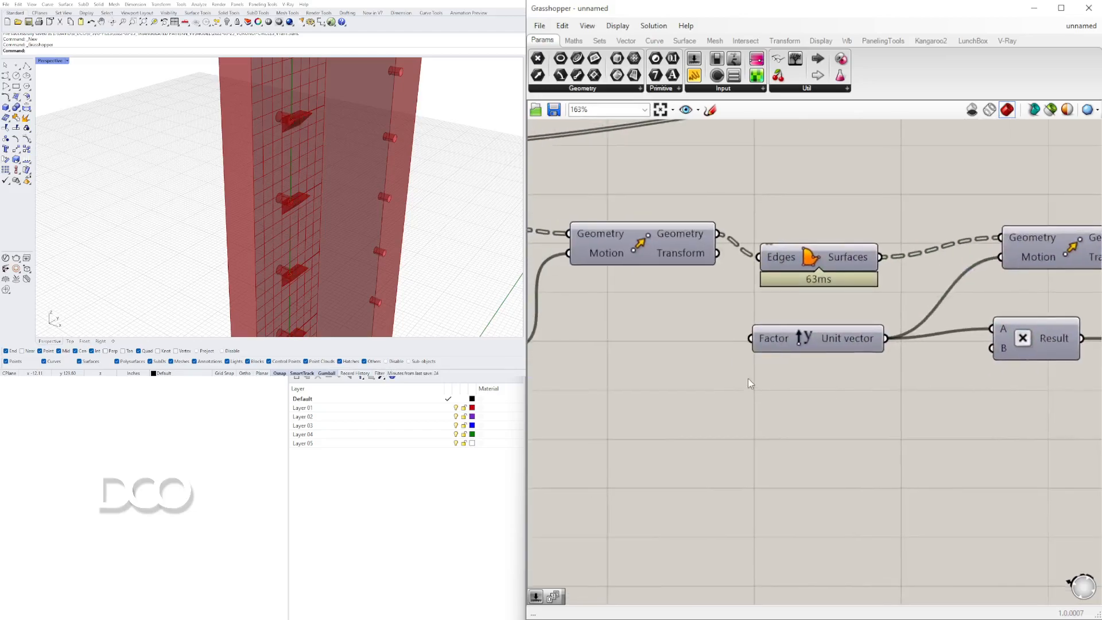
pyautogui.doubleClick(563, 387)
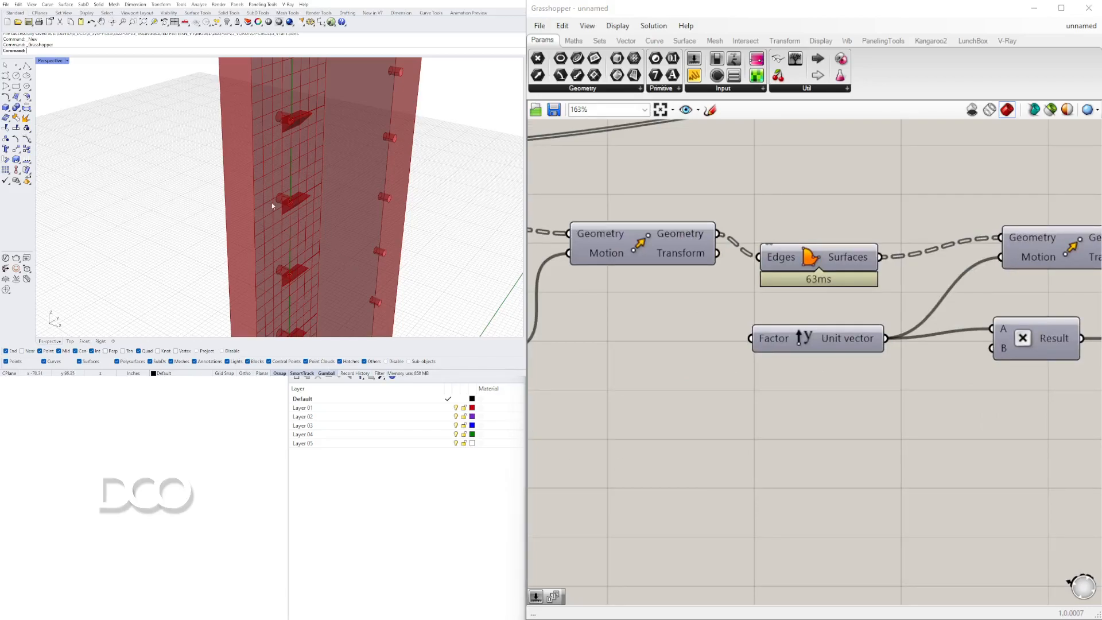
pyautogui.scroll(5, 288, 204)
pyautogui.scroll(-5, 688, 356)
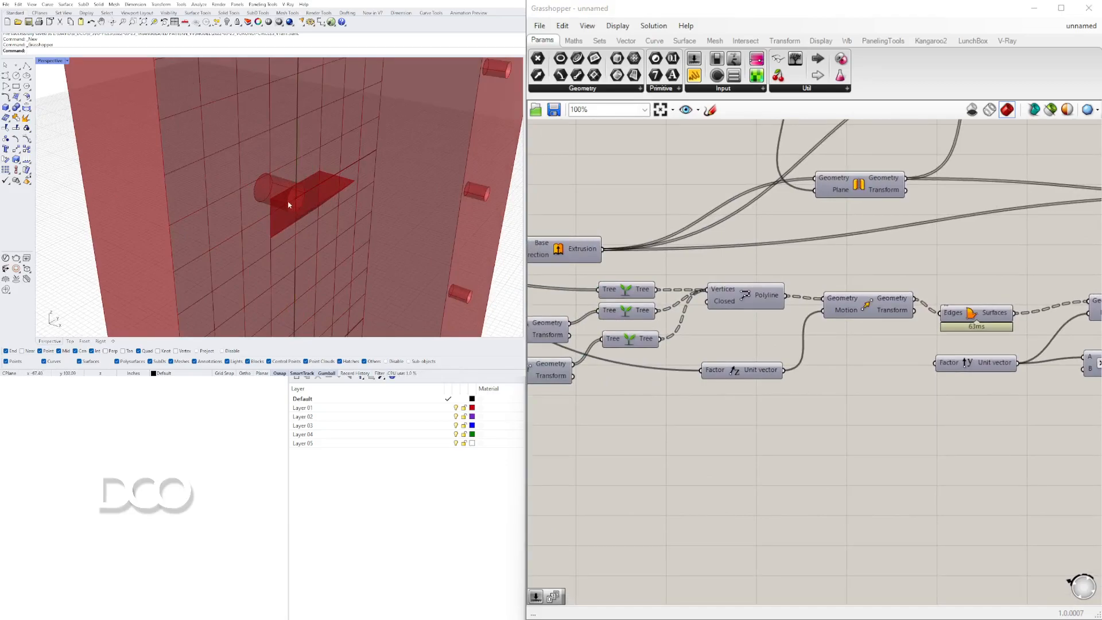
pyautogui.moveTo(777, 339); pyautogui.dragTo(1084, 343, button='right')
pyautogui.scroll(-3, 1084, 343)
pyautogui.moveTo(954, 350); pyautogui.dragTo(833, 322, button='right')
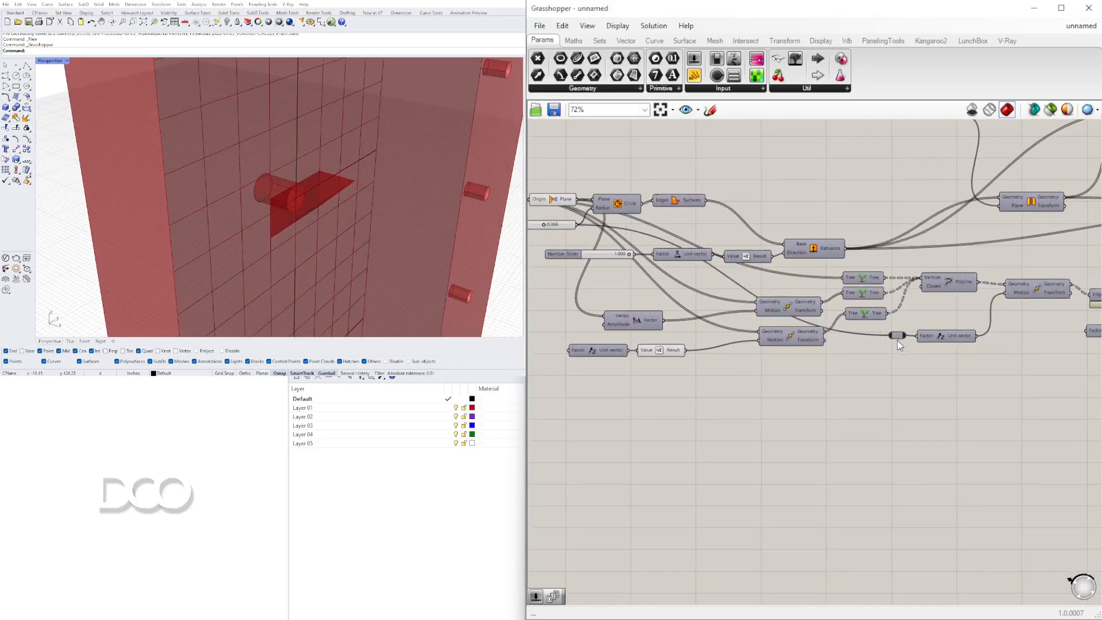
pyautogui.doubleClick(896, 335)
pyautogui.moveTo(897, 334); pyautogui.dragTo(765, 338, button='right')
pyautogui.moveTo(765, 338); pyautogui.dragTo(953, 336)
# Add a second relay and an Addition component taking the relayed value as its A input.
pyautogui.moveTo(366, 215); pyautogui.dragTo(379, 192, button='right')
pyautogui.scroll(2, 806, 343)
pyautogui.scroll(1, 881, 351)
pyautogui.moveTo(881, 351); pyautogui.dragTo(855, 361, button='right')
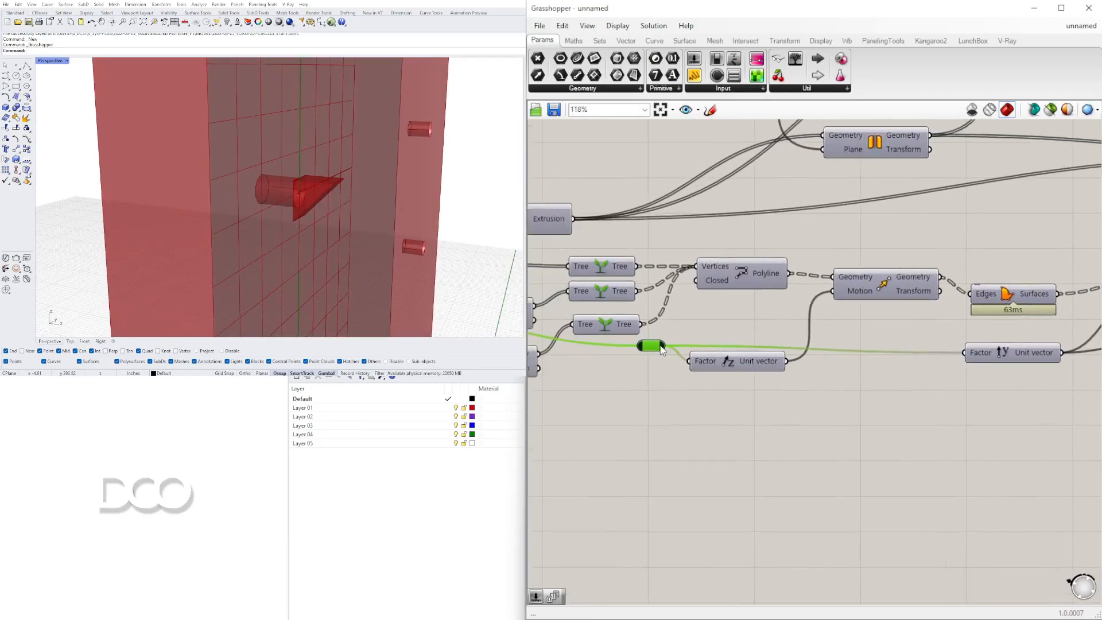
pyautogui.doubleClick(849, 352)
pyautogui.doubleClick(887, 408)
pyautogui.write('+')
pyautogui.press('Return')
pyautogui.moveTo(863, 392); pyautogui.dragTo(861, 400)
pyautogui.moveTo(878, 407); pyautogui.dragTo(894, 379)
# Feed a 0.25 number slider into the Addition's B input and its result into the Unit Y factor.
pyautogui.doubleClick(796, 409)
pyautogui.write('5')
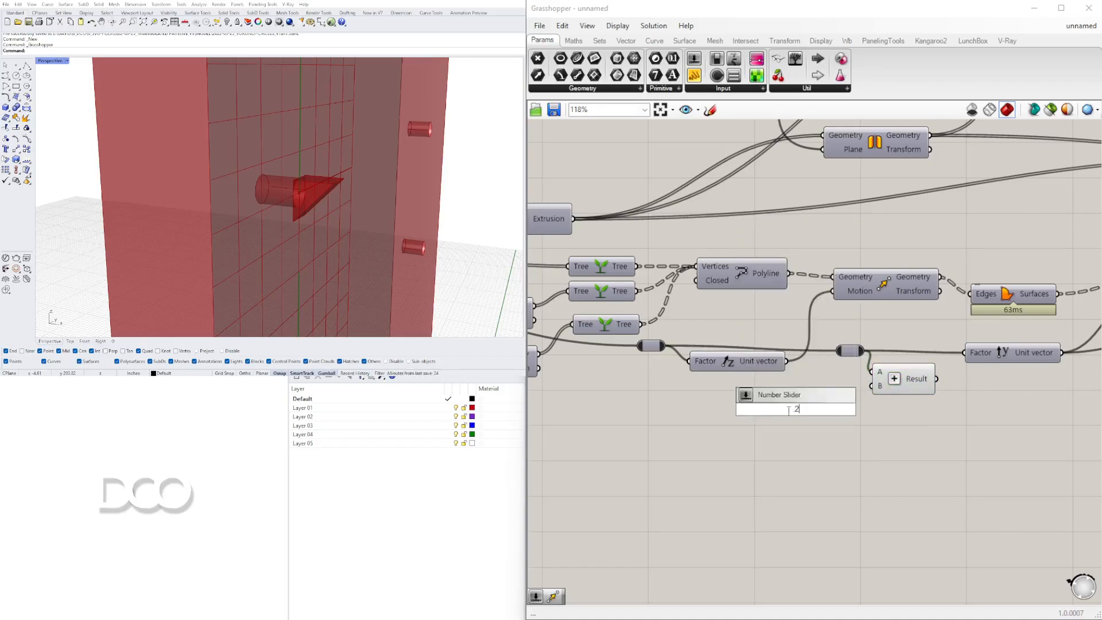
pyautogui.press('Return')
pyautogui.moveTo(953, 360); pyautogui.dragTo(964, 353)
pyautogui.moveTo(364, 218); pyautogui.dragTo(336, 206, button='right')
pyautogui.moveTo(908, 378); pyautogui.dragTo(918, 371)
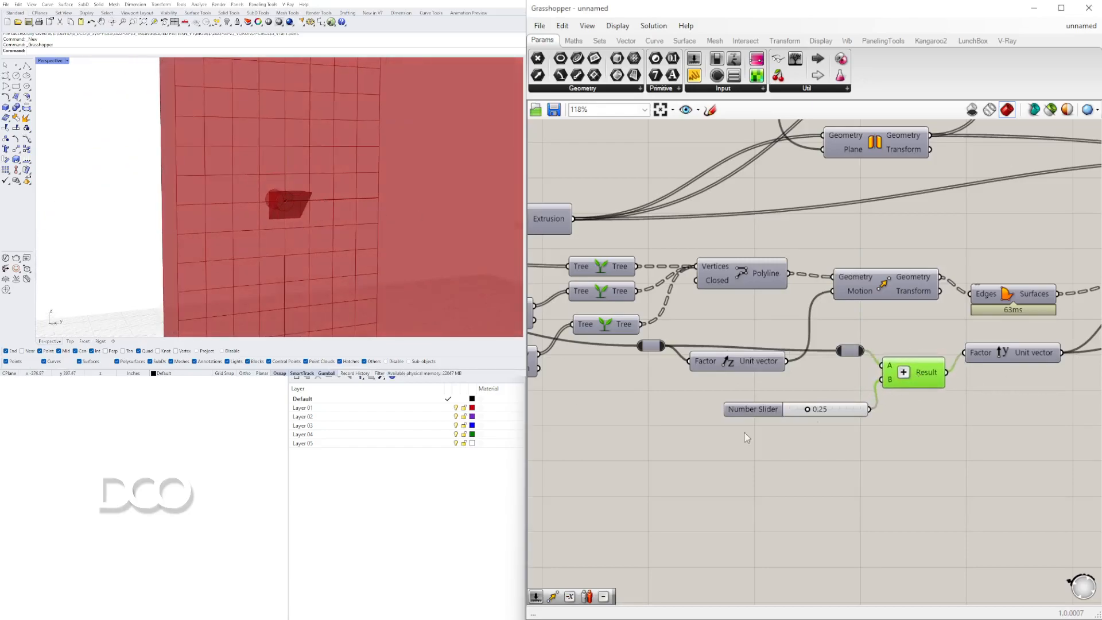
pyautogui.moveTo(777, 427); pyautogui.dragTo(911, 439, button='right')
pyautogui.moveTo(856, 380); pyautogui.dragTo(864, 391)
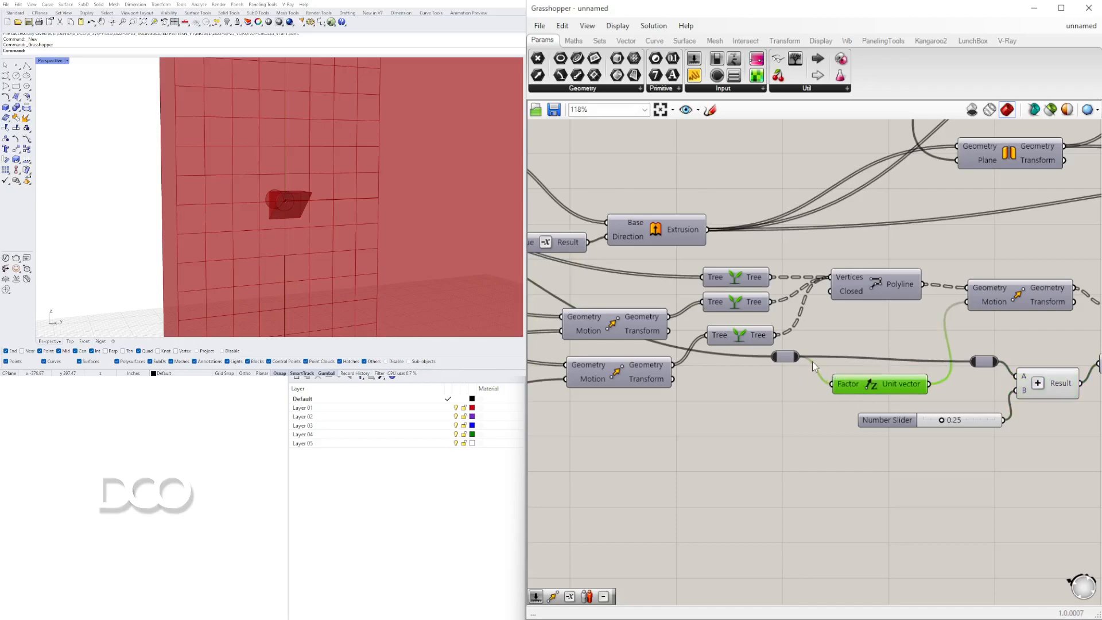
# Examine the extruded blade shapes in the viewport and the connected components on the canvas.
pyautogui.scroll(-1, 949, 421)
pyautogui.moveTo(949, 421); pyautogui.dragTo(949, 415, button='right')
pyautogui.scroll(1, 1026, 453)
pyautogui.moveTo(1044, 470)
pyautogui.mouseDown()
pyautogui.moveTo(986, 401)
pyautogui.moveTo(1022, 471)
pyautogui.mouseUp()
pyautogui.scroll(4, 267, 192)
pyautogui.moveTo(268, 192); pyautogui.dragTo(379, 217, button='right')
pyautogui.scroll(-4, 977, 385)
pyautogui.moveTo(988, 408); pyautogui.dragTo(783, 422, button='right')
pyautogui.scroll(1, 1004, 409)
pyautogui.moveTo(1004, 408); pyautogui.dragTo(823, 408, button='right')
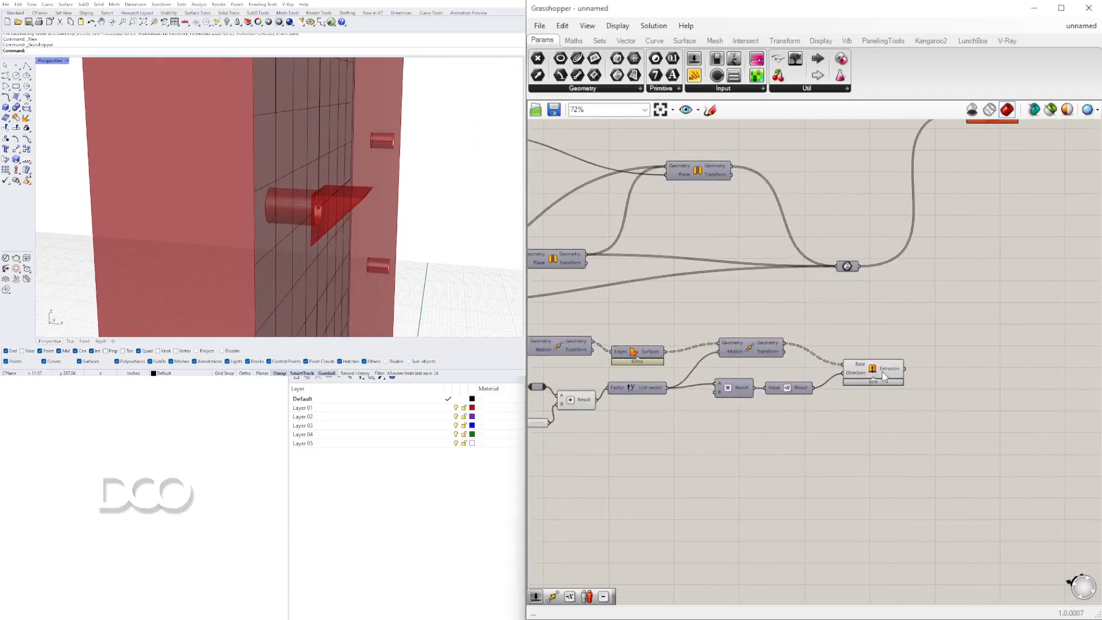
# Toggle the preview of the component combining the transformed geometry on and off.
pyautogui.click(873, 369)
pyautogui.click(847, 266)
pyautogui.rightClick(850, 268)
pyautogui.click(867, 291)
pyautogui.scroll(-3, 335, 189)
pyautogui.scroll(3, 336, 189)
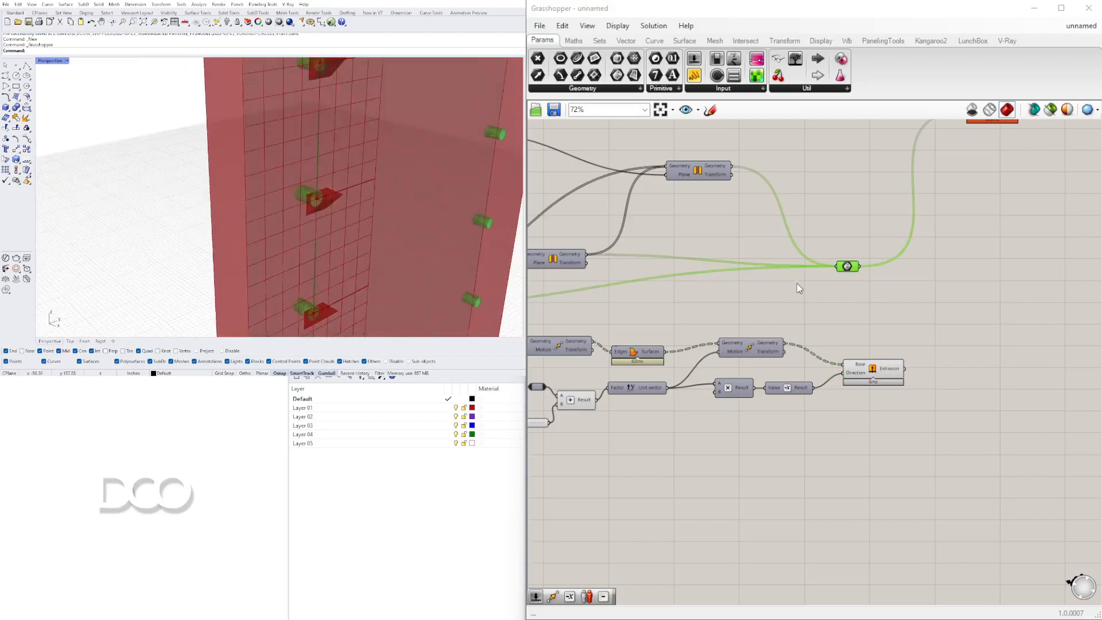
pyautogui.rightClick(848, 268)
pyautogui.click(865, 292)
# Toggle the preview of the earlier Extrusion component.
pyautogui.moveTo(677, 296); pyautogui.dragTo(901, 276, button='right')
pyautogui.moveTo(683, 291); pyautogui.dragTo(848, 314, button='right')
pyautogui.click(725, 310)
pyautogui.rightClick(725, 308)
pyautogui.click(750, 330)
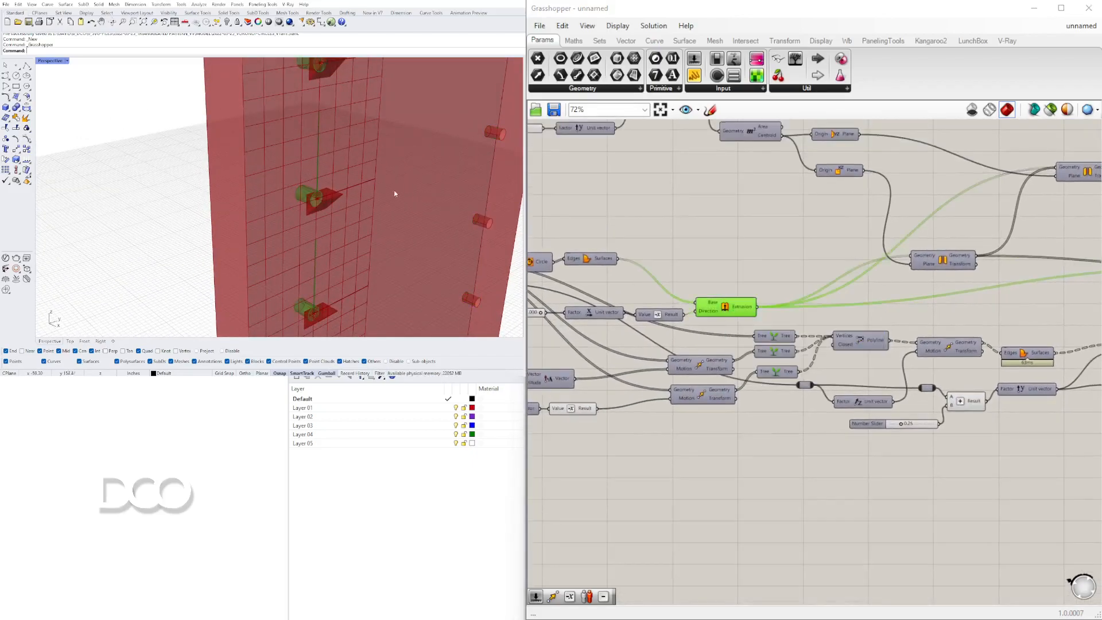
# Examine the shelf-pin geometry in the viewport and browse the canvas toward the Vector Amplitude component.
pyautogui.scroll(-5, 327, 170)
pyautogui.moveTo(315, 168); pyautogui.dragTo(514, 167, button='right')
pyautogui.moveTo(1079, 322); pyautogui.dragTo(866, 325, button='right')
pyautogui.moveTo(1007, 329); pyautogui.dragTo(1004, 281, button='right')
pyautogui.scroll(-2, 981, 300)
pyautogui.keyDown('shift'); pyautogui.click(996, 325); pyautogui.keyUp('shift')
pyautogui.click(364, 509)
pyautogui.scroll(-5, 338, 190)
pyautogui.moveTo(321, 183); pyautogui.dragTo(396, 166, button='right')
pyautogui.scroll(10, 335, 120)
pyautogui.scroll(-5, 319, 92)
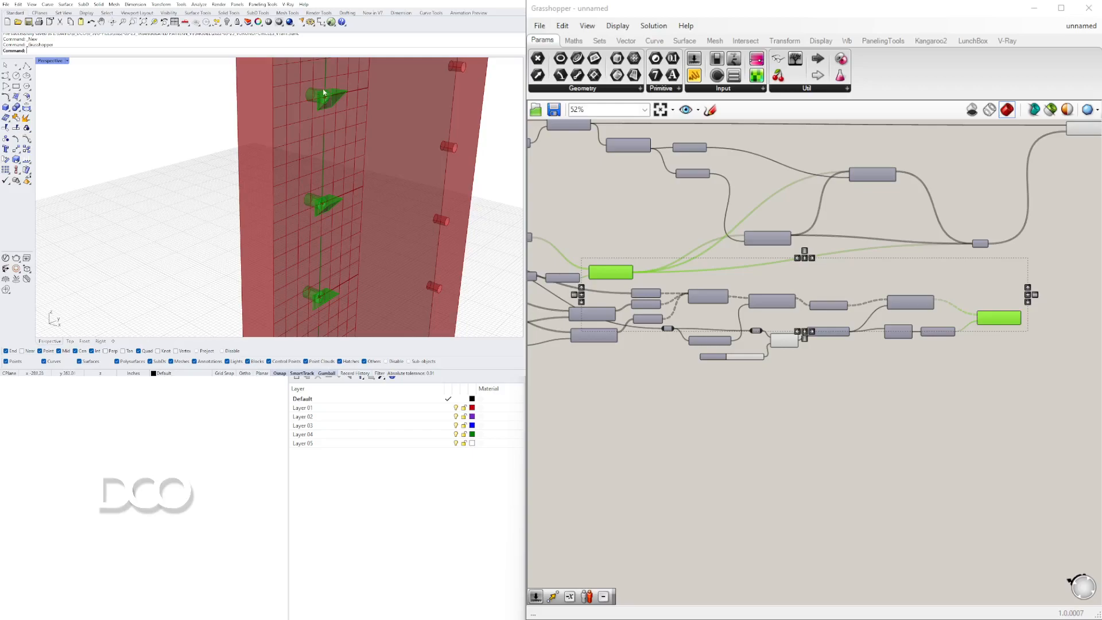
pyautogui.scroll(3, 940, 298)
pyautogui.doubleClick(911, 298)
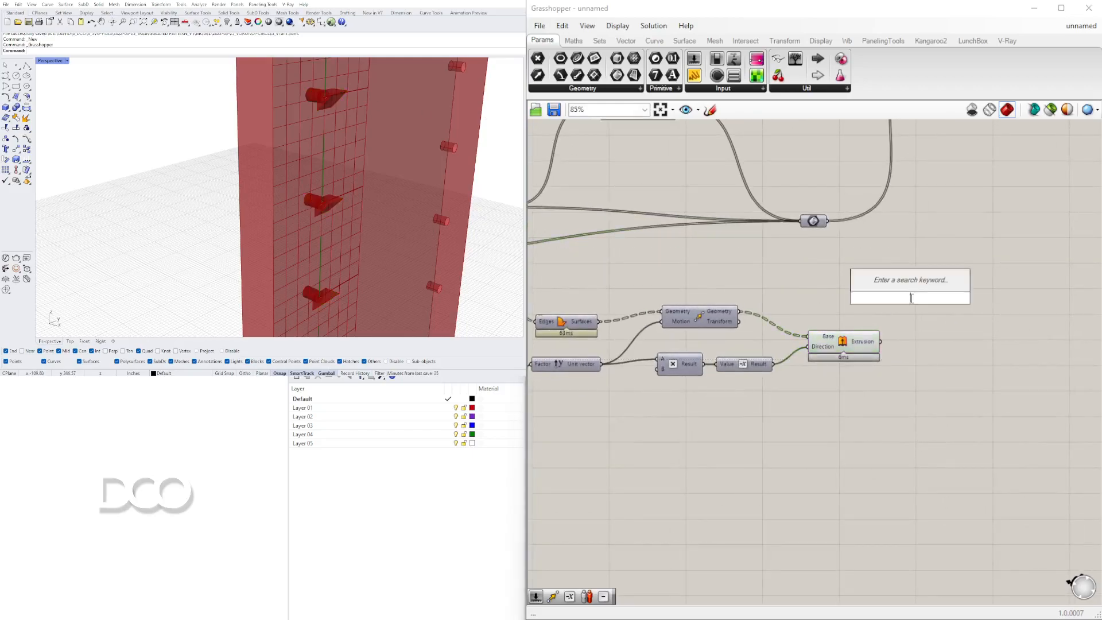
pyautogui.write('uno')
pyautogui.moveTo(549, 383); pyautogui.dragTo(1005, 354, button='right')
pyautogui.moveTo(1092, 321); pyautogui.dragTo(873, 319, button='right')
pyautogui.moveTo(614, 354); pyautogui.dragTo(1028, 344, button='right')
pyautogui.scroll(3, 745, 326)
pyautogui.click(744, 331)
pyautogui.moveTo(270, 150); pyautogui.dragTo(345, 99, button='right')
pyautogui.scroll(5, 344, 100)
# Add a number slider set to 0.25 to the Vector component's Amplitude input.
pyautogui.moveTo(574, 334); pyautogui.dragTo(711, 332, button='right')
pyautogui.doubleClick(711, 332)
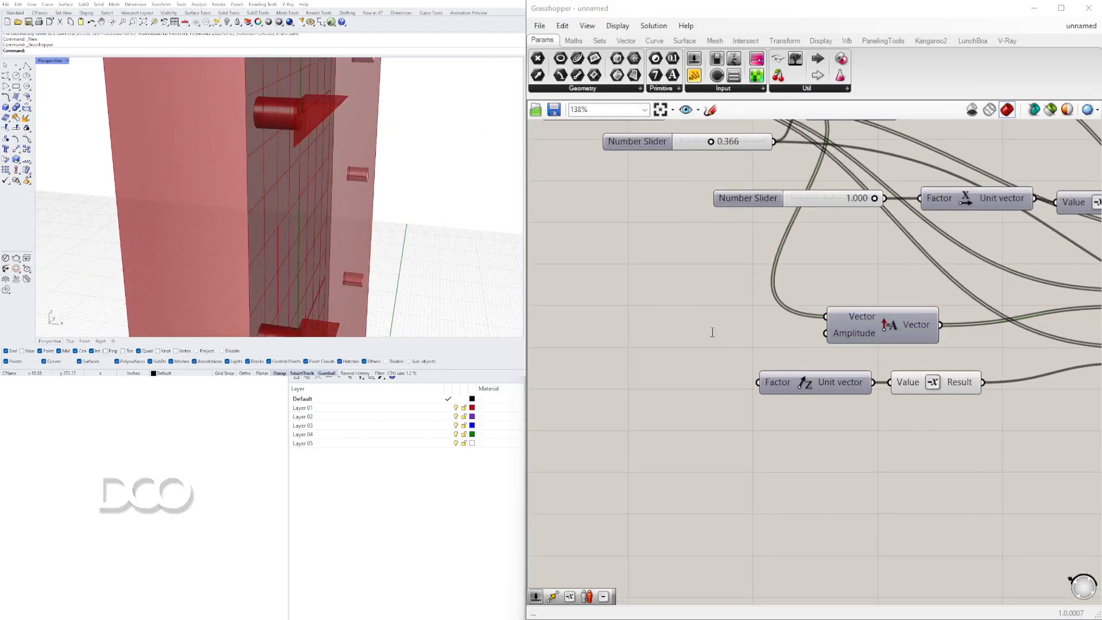
pyautogui.write('0.25')
pyautogui.press('Return')
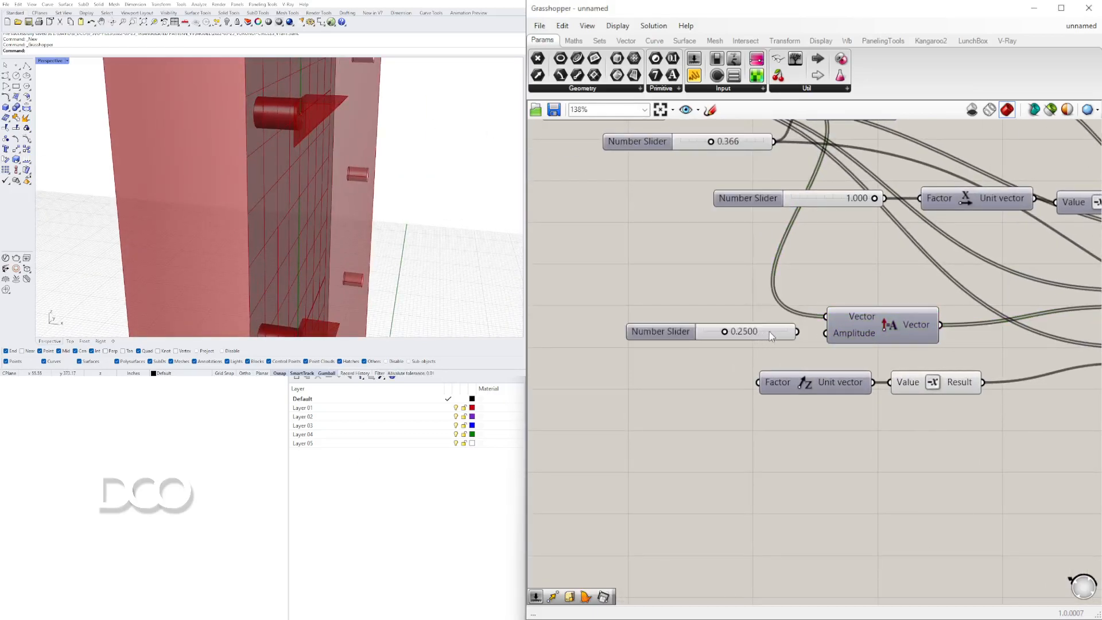
# Set the amplitude slider to 0.7478 and wire a 0.7478 slider into the Unit Z vector's factor.
pyautogui.scroll(3, 712, 335)
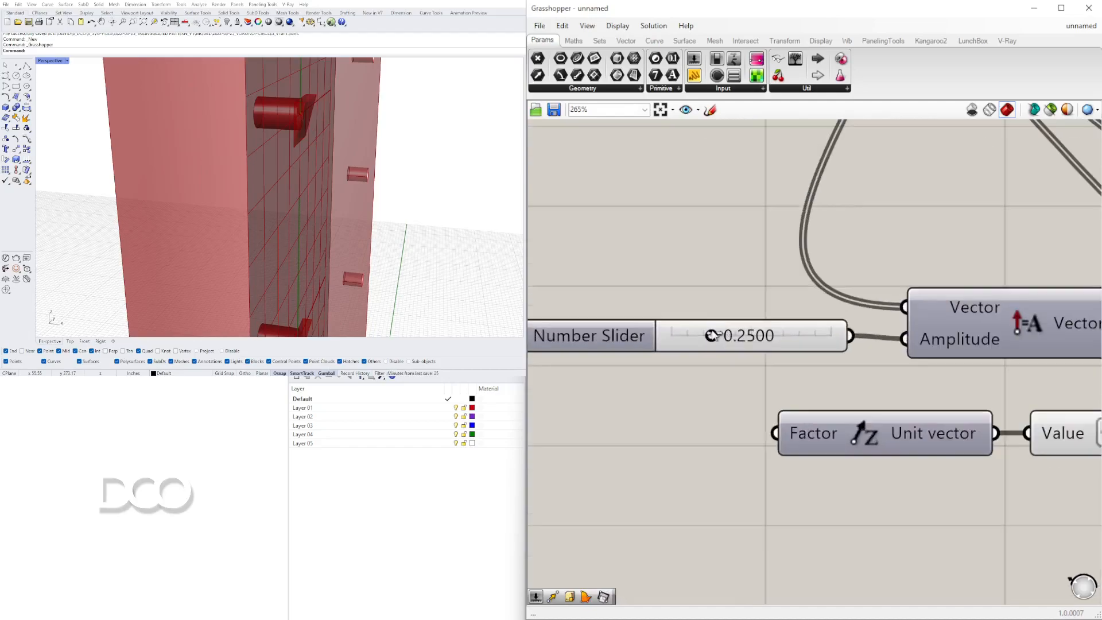
pyautogui.moveTo(721, 337); pyautogui.dragTo(801, 336)
pyautogui.scroll(-2, 811, 334)
pyautogui.scroll(-3, 811, 330)
pyautogui.moveTo(910, 358); pyautogui.dragTo(796, 354, button='right')
pyautogui.moveTo(850, 407); pyautogui.dragTo(782, 372)
pyautogui.moveTo(760, 421); pyautogui.dragTo(703, 384)
pyautogui.click(618, 371)
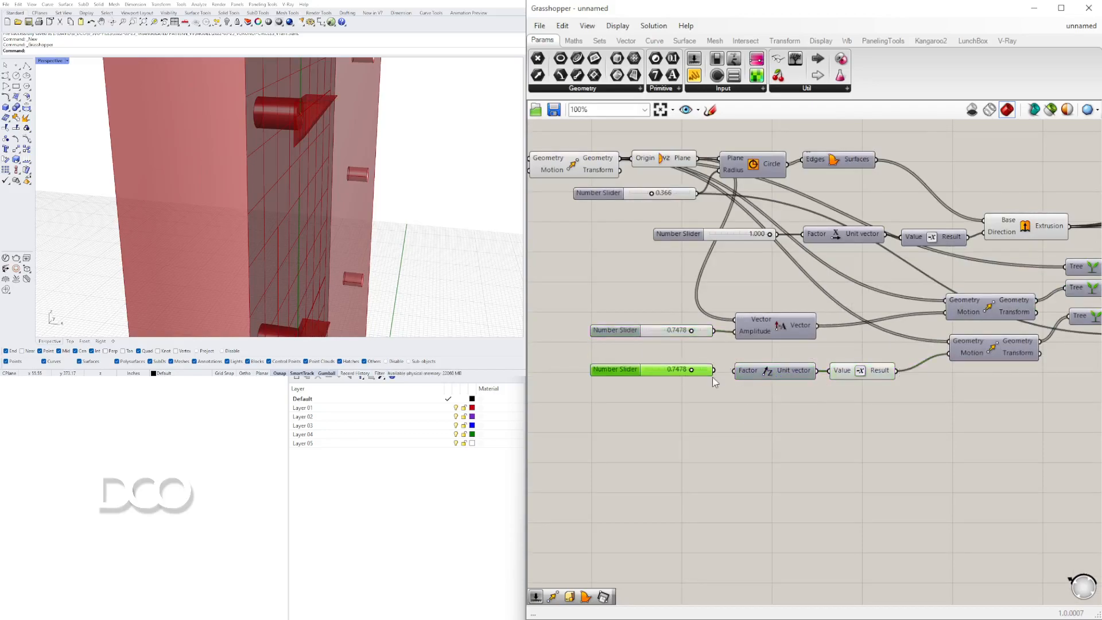
pyautogui.scroll(4, 693, 372)
pyautogui.moveTo(689, 376); pyautogui.dragTo(736, 388)
# Add a Solid Union component and connect the earlier extrusion and the new extrusion to its Breps input.
pyautogui.scroll(-5, 832, 273)
pyautogui.doubleClick(791, 362)
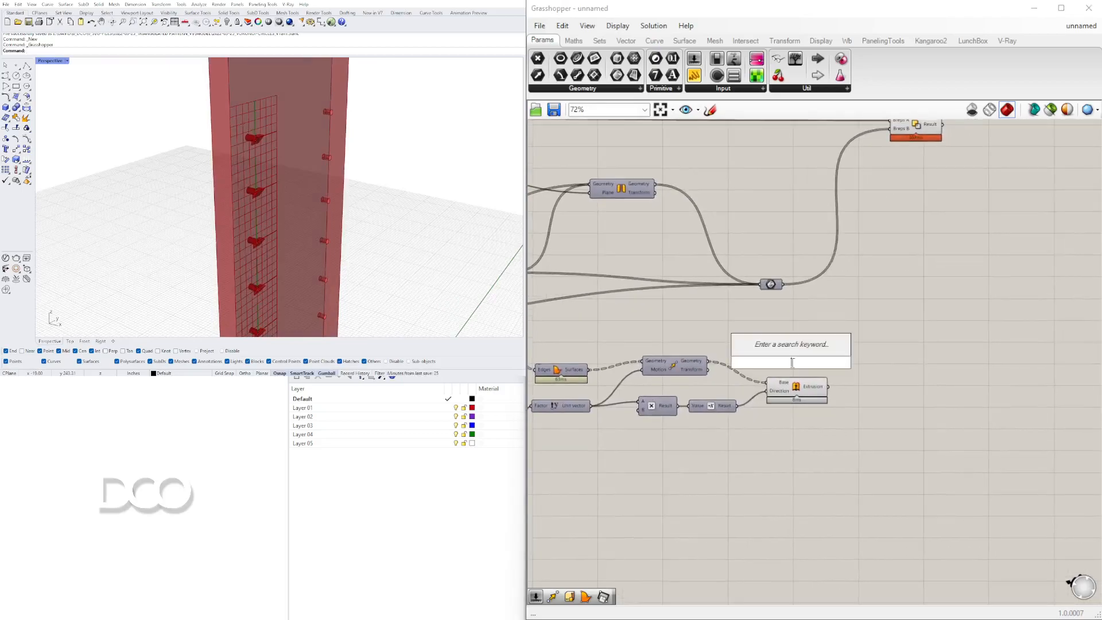
pyautogui.write('union')
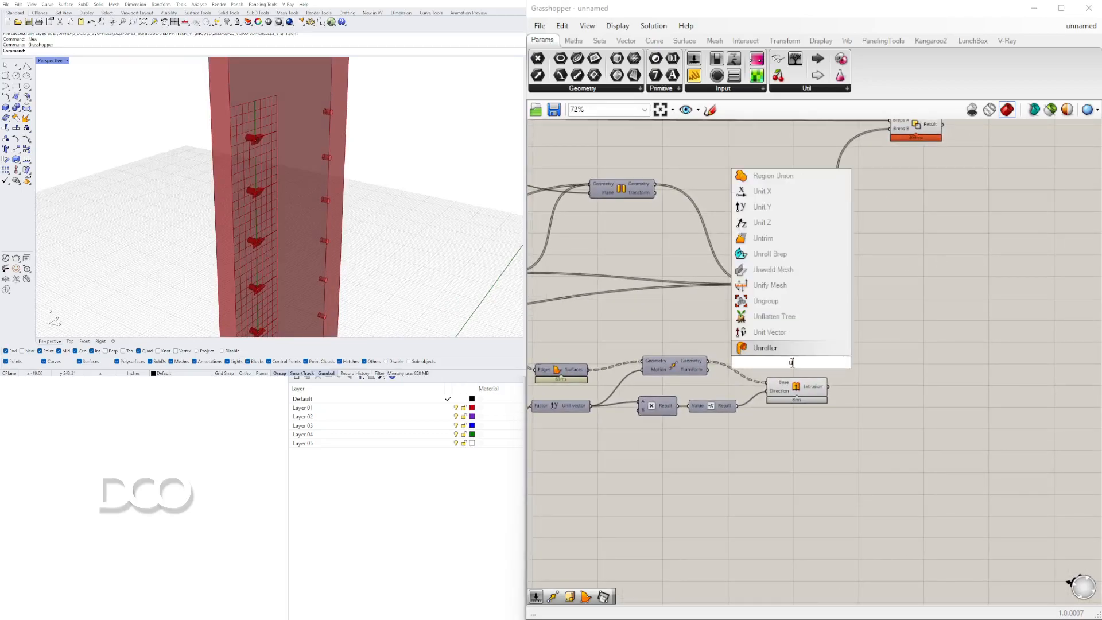
pyautogui.click(787, 334)
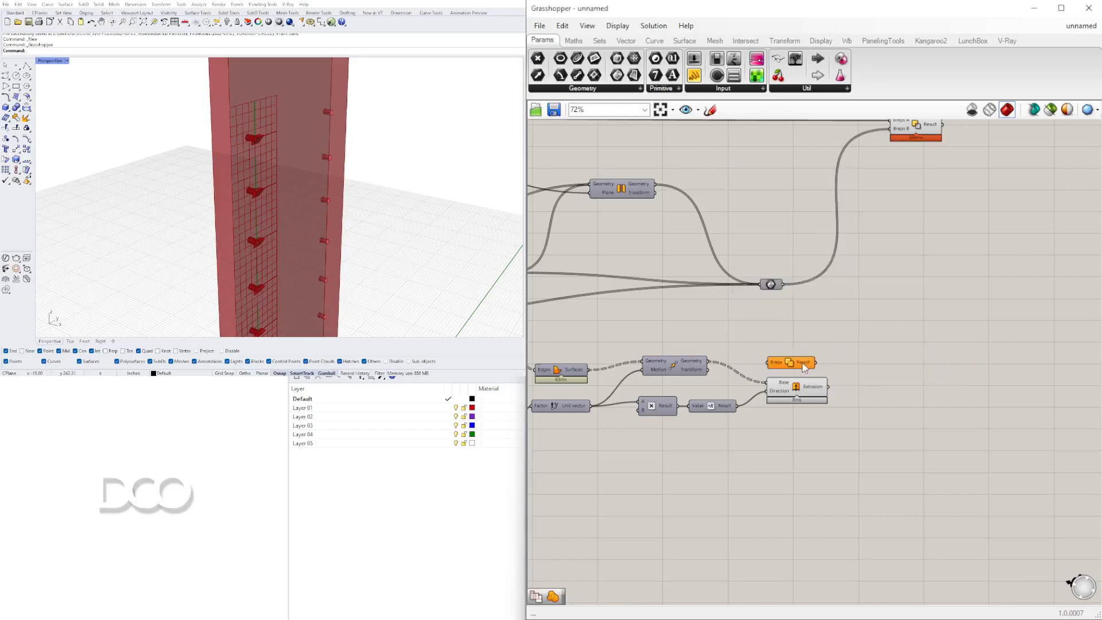
pyautogui.moveTo(804, 365); pyautogui.dragTo(883, 345)
pyautogui.scroll(-3, 832, 344)
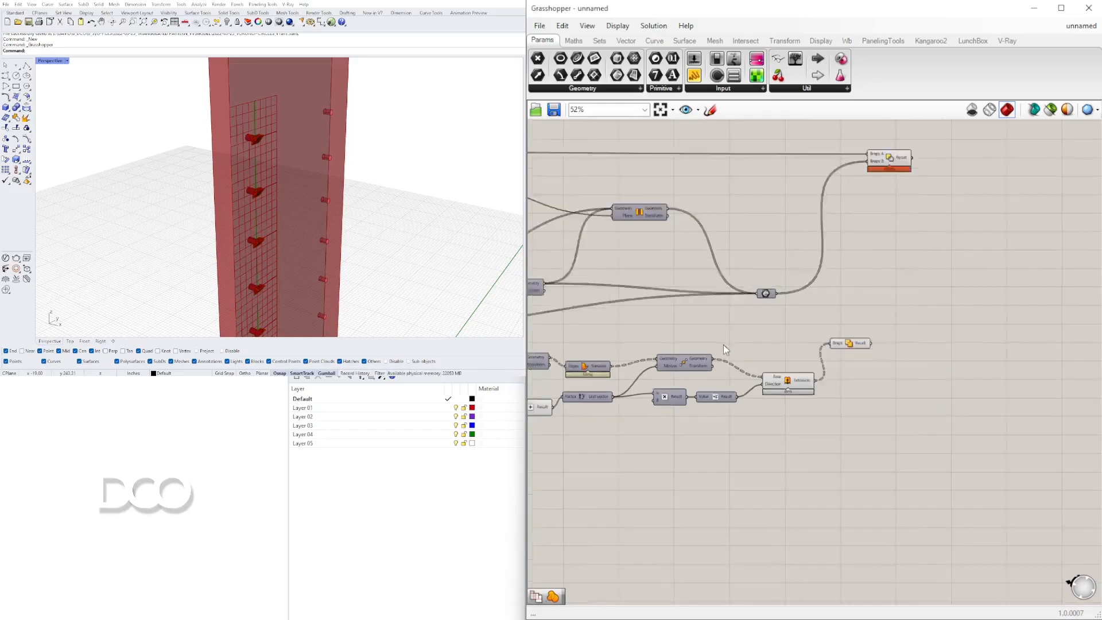
pyautogui.scroll(4, 683, 313)
pyautogui.click(664, 341)
pyautogui.moveTo(726, 361); pyautogui.dragTo(597, 347, button='right')
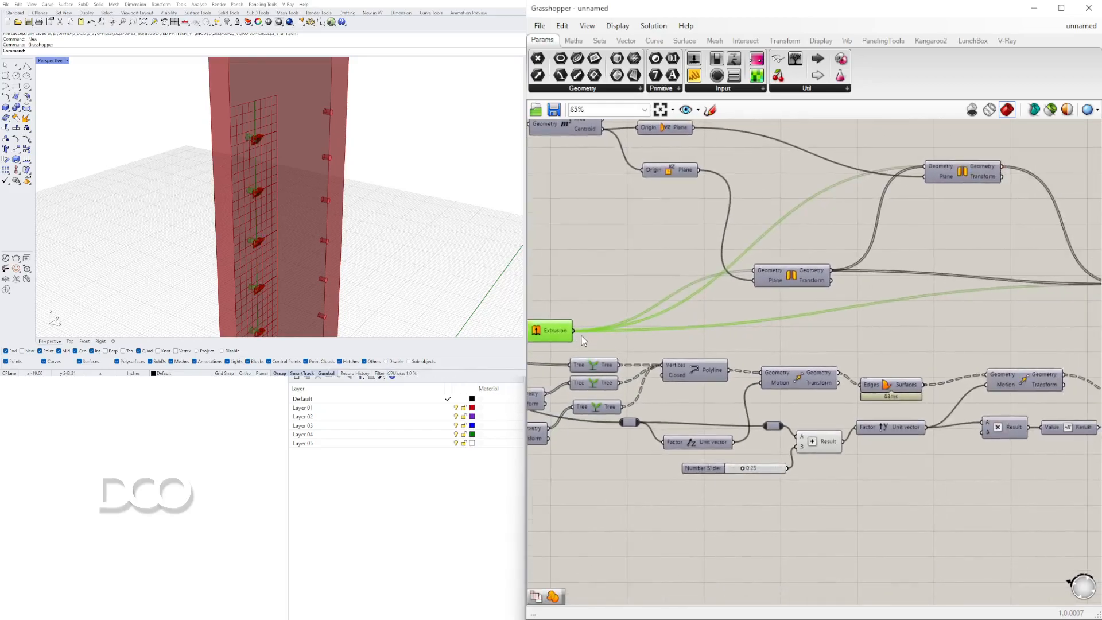
pyautogui.scroll(-4, 626, 340)
pyautogui.keyDown('shift'); pyautogui.moveTo(575, 331); pyautogui.dragTo(1014, 338); pyautogui.keyUp('shift')
pyautogui.scroll(4, 899, 349)
pyautogui.rightClick(1008, 339)
pyautogui.click(1032, 430)
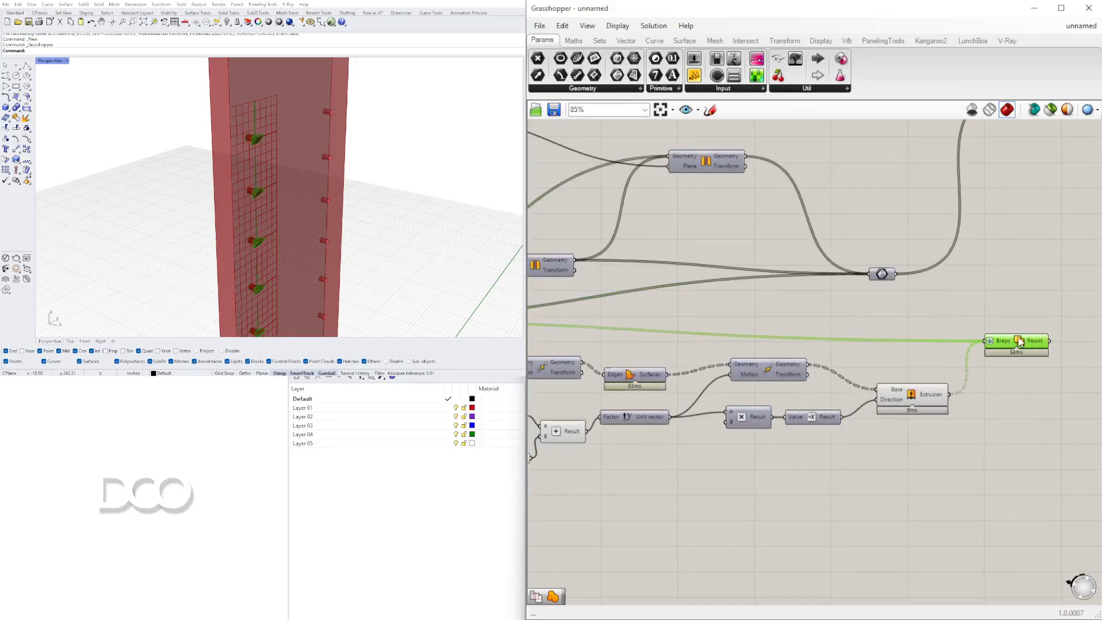
pyautogui.click(1013, 371)
# Examine the united pin and blade geometry in the viewport and on the canvas.
pyautogui.scroll(-3, 975, 401)
pyautogui.moveTo(920, 453); pyautogui.dragTo(691, 367)
pyautogui.moveTo(727, 395); pyautogui.dragTo(895, 371, button='right')
pyautogui.middleClick(724, 328)
pyautogui.click(699, 349)
pyautogui.moveTo(860, 306); pyautogui.dragTo(843, 315)
pyautogui.scroll(-3, 376, 206)
pyautogui.scroll(6, 306, 132)
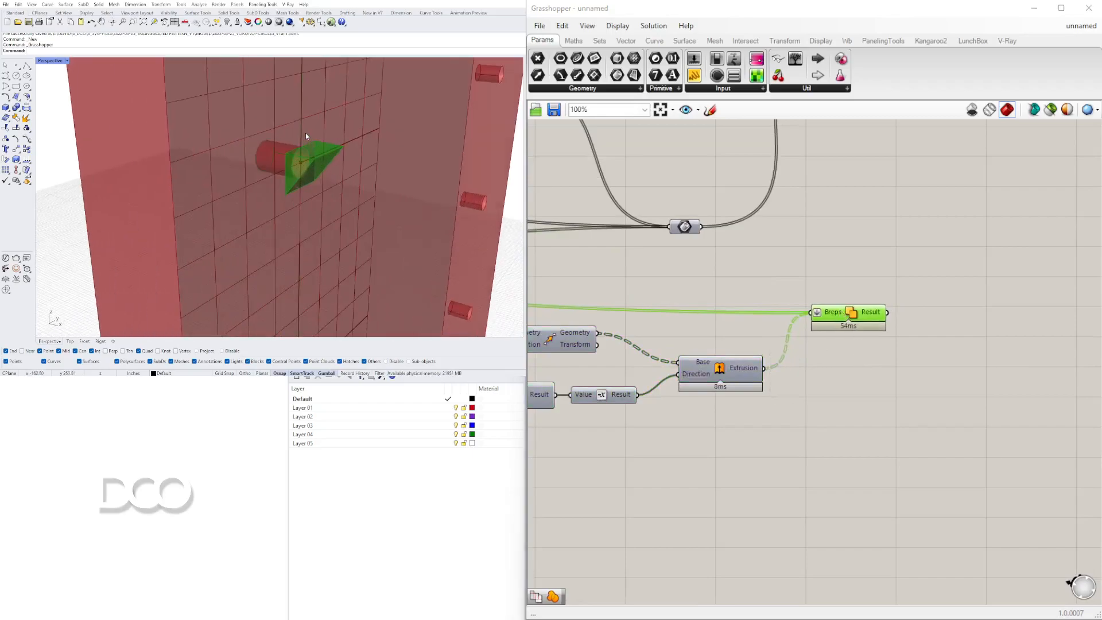
pyautogui.scroll(-8, 305, 132)
pyautogui.moveTo(271, 125); pyautogui.dragTo(306, 162, button='right')
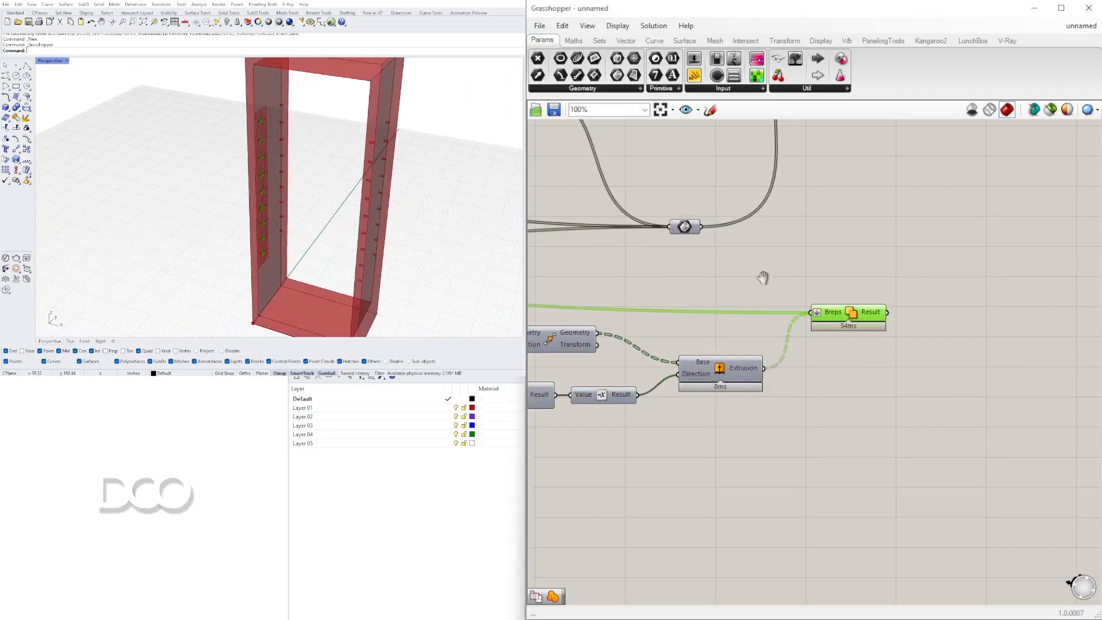
pyautogui.scroll(-4, 760, 270)
pyautogui.moveTo(872, 261); pyautogui.dragTo(868, 363, button='right')
pyautogui.scroll(1, 770, 292)
pyautogui.moveTo(770, 293); pyautogui.dragTo(920, 304, button='right')
pyautogui.scroll(3, 690, 287)
pyautogui.moveTo(690, 287); pyautogui.dragTo(962, 259, button='right')
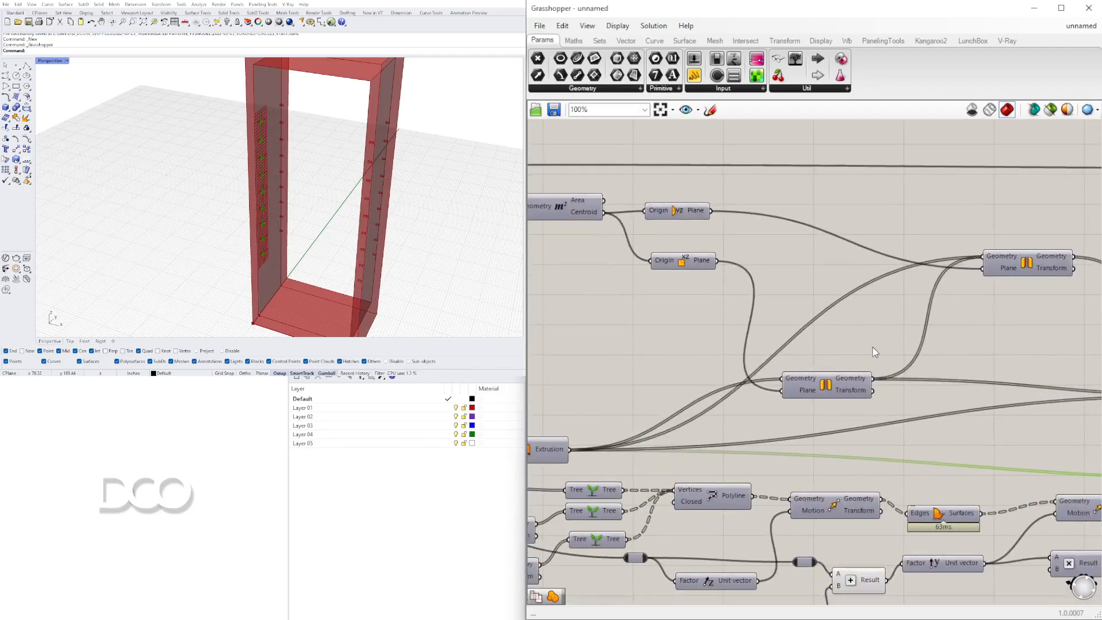
pyautogui.scroll(-2, 872, 347)
pyautogui.click(786, 347)
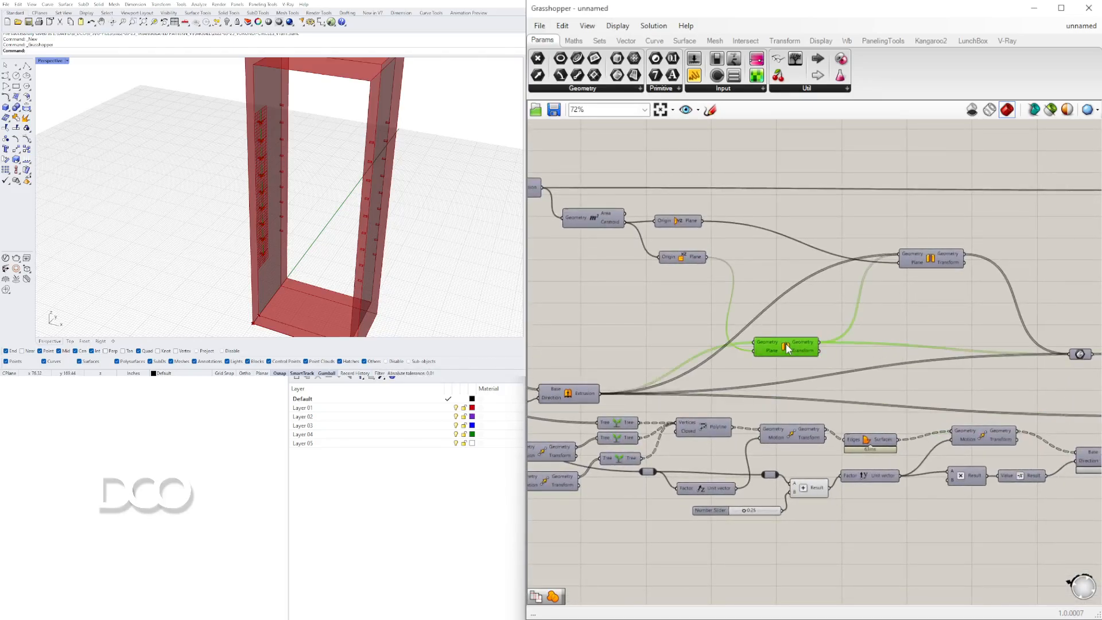
# Toggle the Mirror component's preview and enable settings.
pyautogui.rightClick(786, 349)
pyautogui.click(800, 374)
pyautogui.rightClick(787, 347)
pyautogui.click(803, 383)
pyautogui.rightClick(786, 346)
pyautogui.click(800, 362)
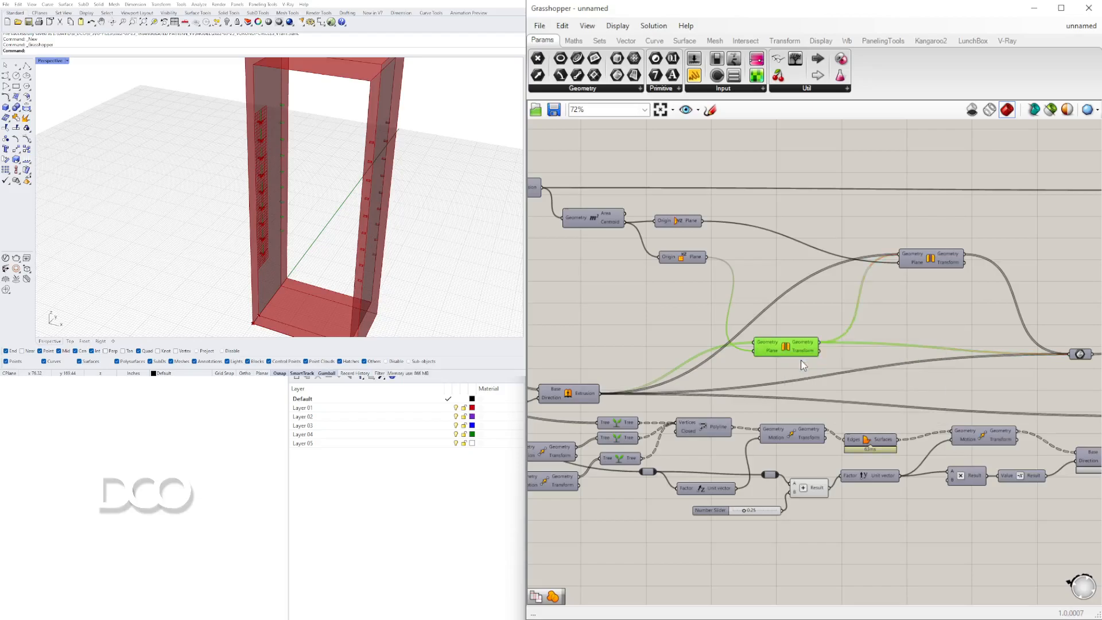
# Toggle the preview settings on the two existing Mirror components.
pyautogui.rightClick(789, 354)
pyautogui.click(801, 362)
pyautogui.rightClick(930, 261)
pyautogui.click(946, 281)
pyautogui.rightClick(942, 259)
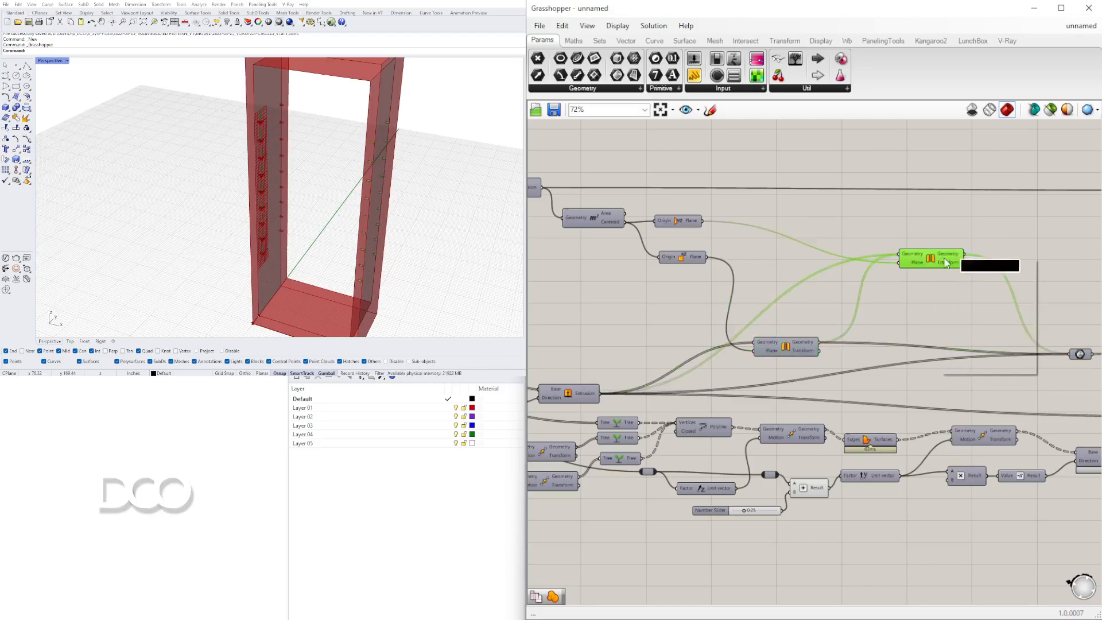
pyautogui.click(931, 293)
pyautogui.scroll(-2, 924, 319)
pyautogui.moveTo(926, 312); pyautogui.dragTo(782, 262, button='right')
pyautogui.scroll(2, 781, 260)
pyautogui.rightClick(777, 264)
pyautogui.click(789, 287)
pyautogui.moveTo(865, 334); pyautogui.dragTo(623, 307, button='right')
# Add a Mirror component and wire the Solid Union result and a mirror plane into it.
pyautogui.click(885, 362)
pyautogui.doubleClick(886, 361)
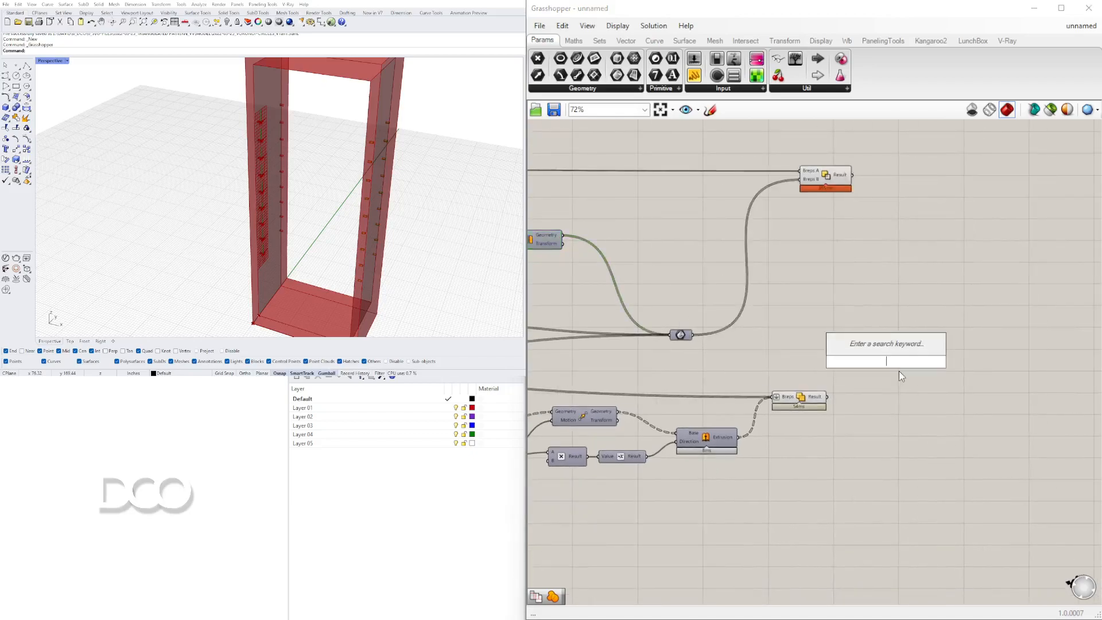
pyautogui.write('mir')
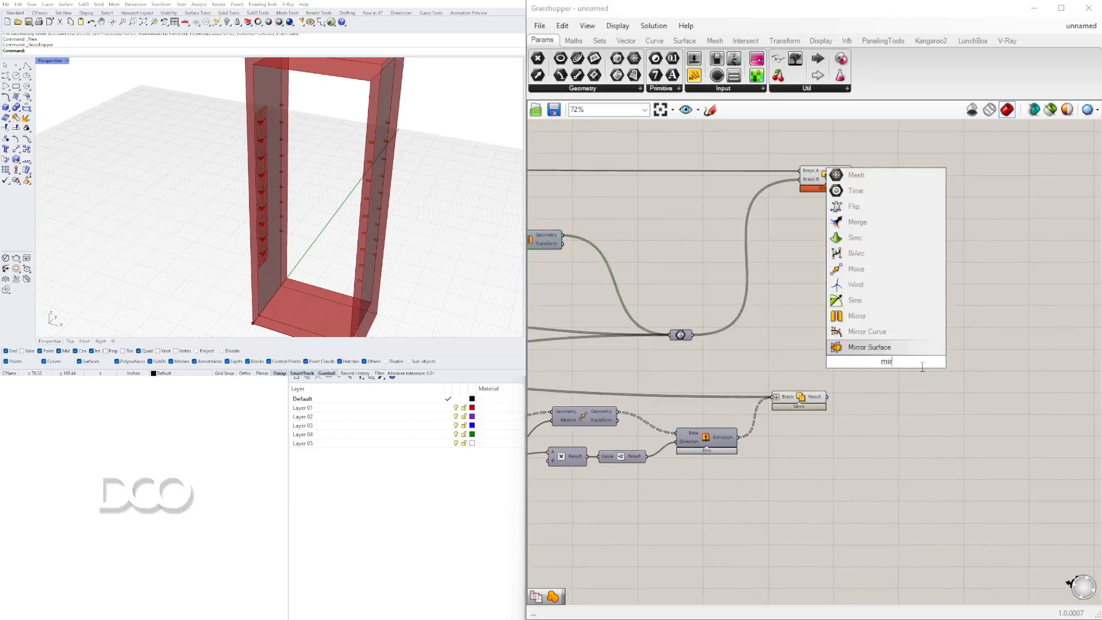
pyautogui.click(856, 316)
pyautogui.click(819, 397)
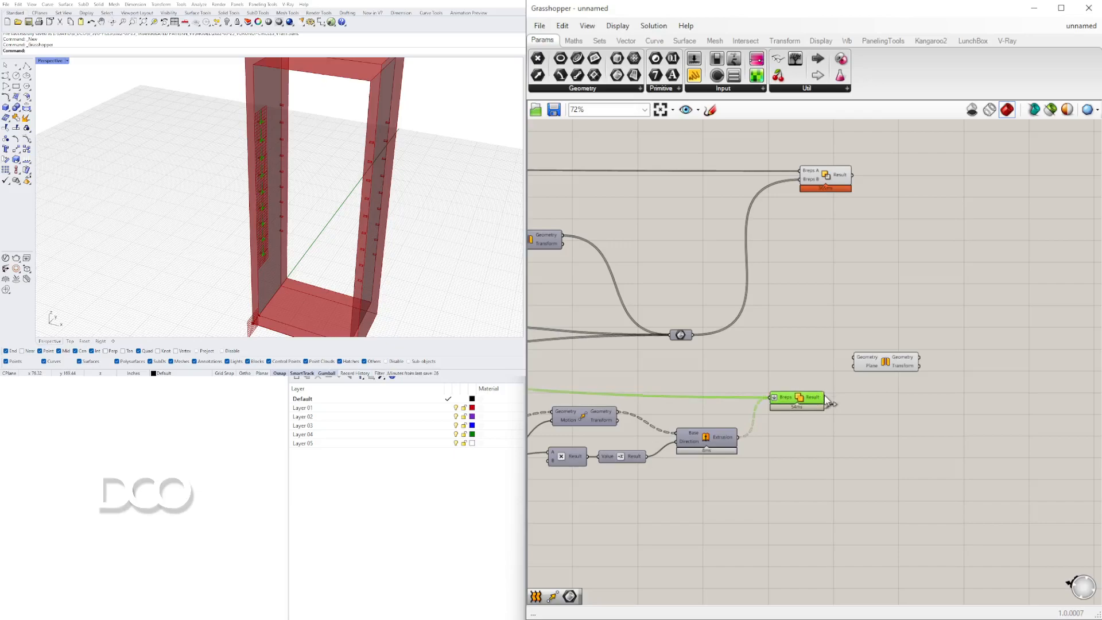
pyautogui.moveTo(898, 354); pyautogui.dragTo(970, 326)
pyautogui.scroll(-3, 937, 340)
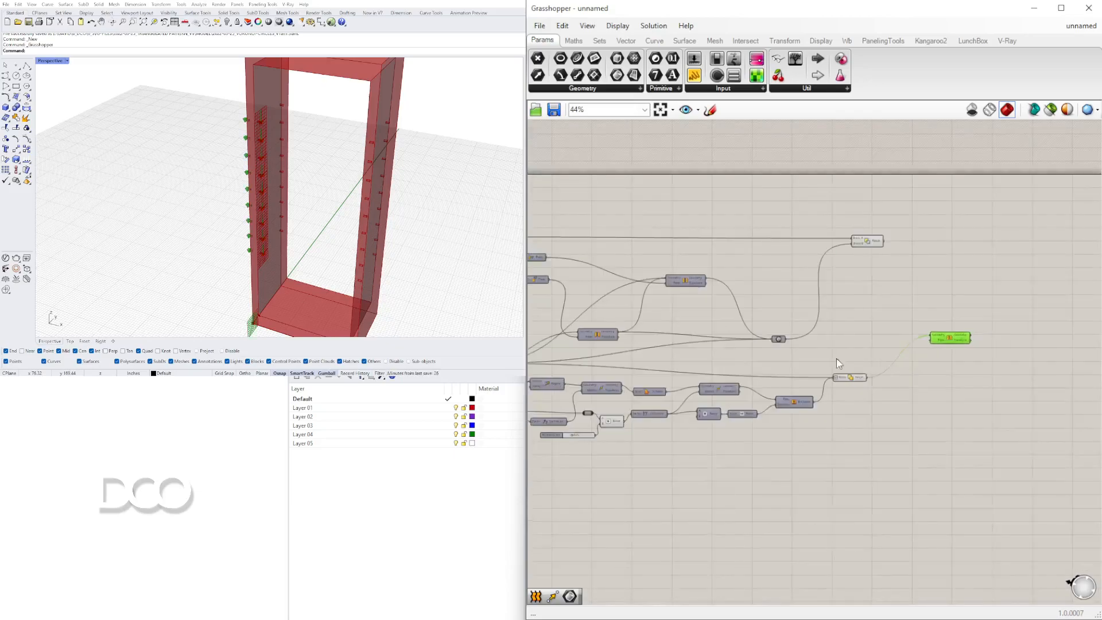
pyautogui.moveTo(835, 357); pyautogui.dragTo(958, 367, button='right')
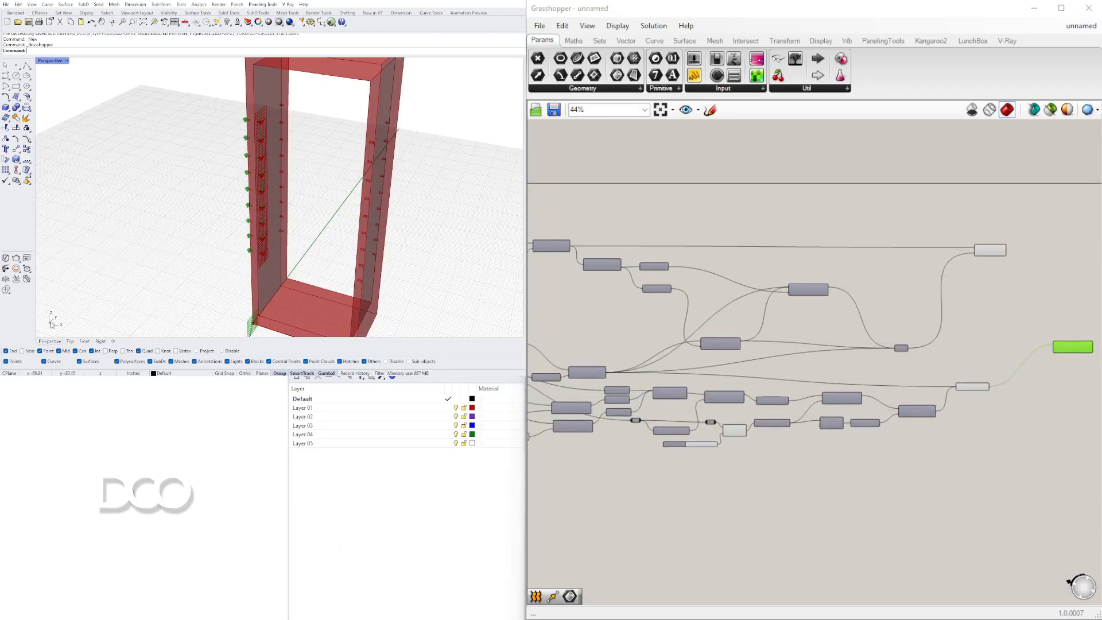
pyautogui.scroll(4, 709, 362)
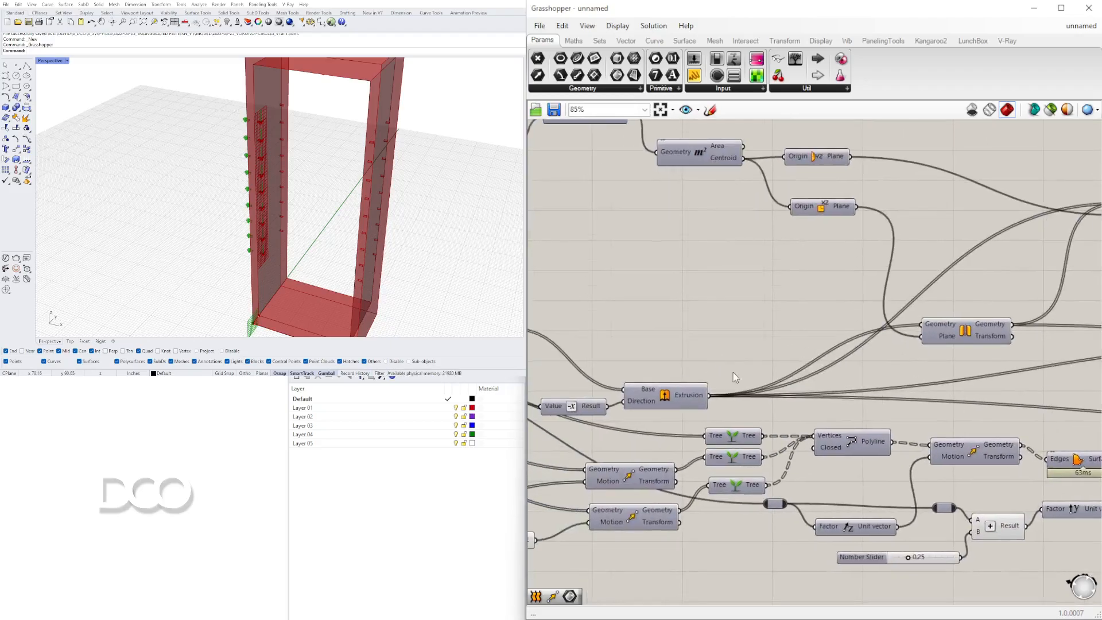
pyautogui.scroll(-3, 731, 373)
pyautogui.moveTo(731, 372); pyautogui.dragTo(842, 372, button='right')
pyautogui.scroll(4, 934, 268)
pyautogui.moveTo(934, 268); pyautogui.dragTo(809, 288, button='right')
pyautogui.moveTo(776, 297); pyautogui.dragTo(937, 380)
pyautogui.scroll(-5, 745, 338)
pyautogui.moveTo(1084, 392); pyautogui.dragTo(937, 380, button='right')
pyautogui.scroll(3, 941, 376)
pyautogui.moveTo(937, 380); pyautogui.dragTo(1008, 371)
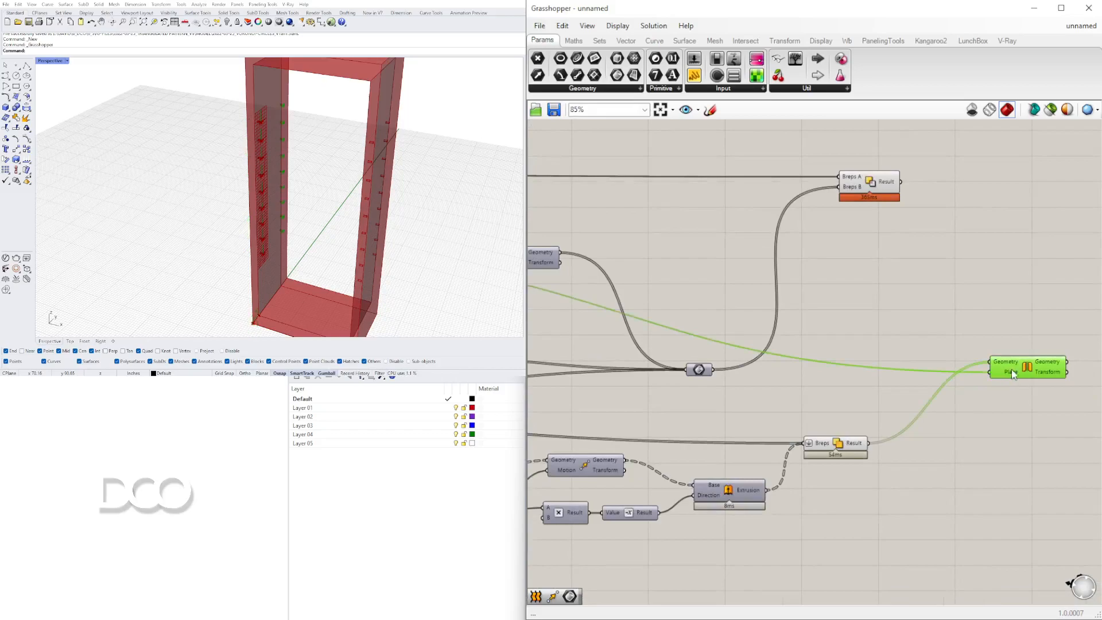
# Add a second Mirror component fed by the first mirrored result and the other mirror plane.
pyautogui.moveTo(1009, 372); pyautogui.dragTo(827, 368, button='right')
pyautogui.moveTo(815, 372); pyautogui.dragTo(820, 400)
pyautogui.moveTo(844, 405); pyautogui.dragTo(876, 374)
pyautogui.scroll(-4, 774, 379)
pyautogui.scroll(5, 896, 348)
pyautogui.moveTo(597, 344); pyautogui.dragTo(1090, 345, button='right')
pyautogui.scroll(-3, 1091, 345)
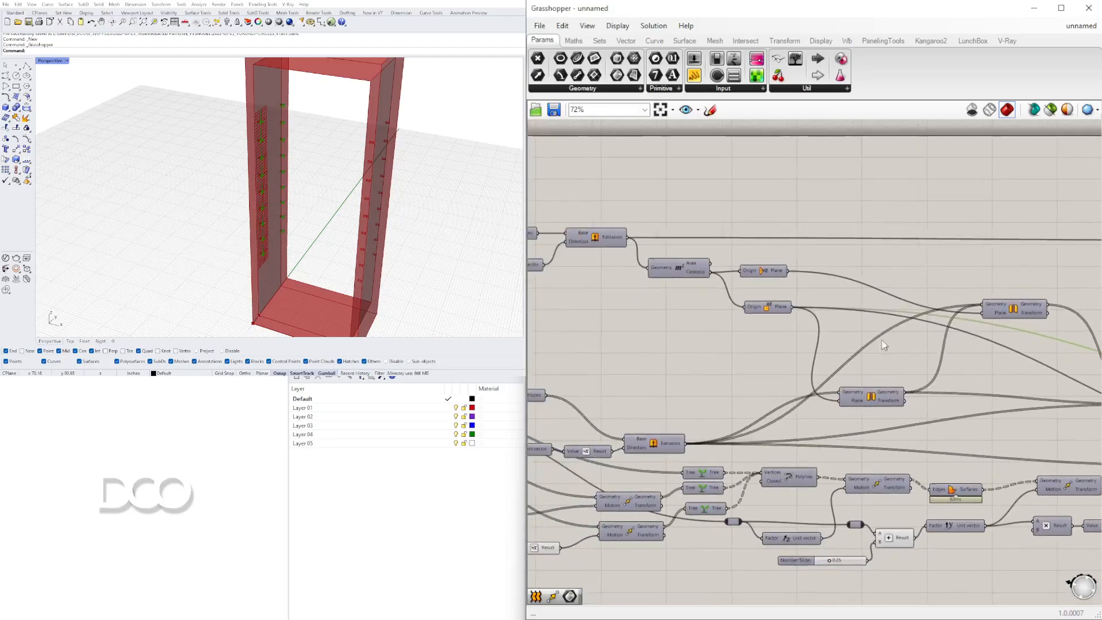
pyautogui.scroll(2, 830, 310)
pyautogui.scroll(-7, 803, 284)
pyautogui.moveTo(802, 282); pyautogui.dragTo(974, 252)
pyautogui.scroll(7, 977, 338)
pyautogui.moveTo(998, 245); pyautogui.dragTo(955, 268, button='right')
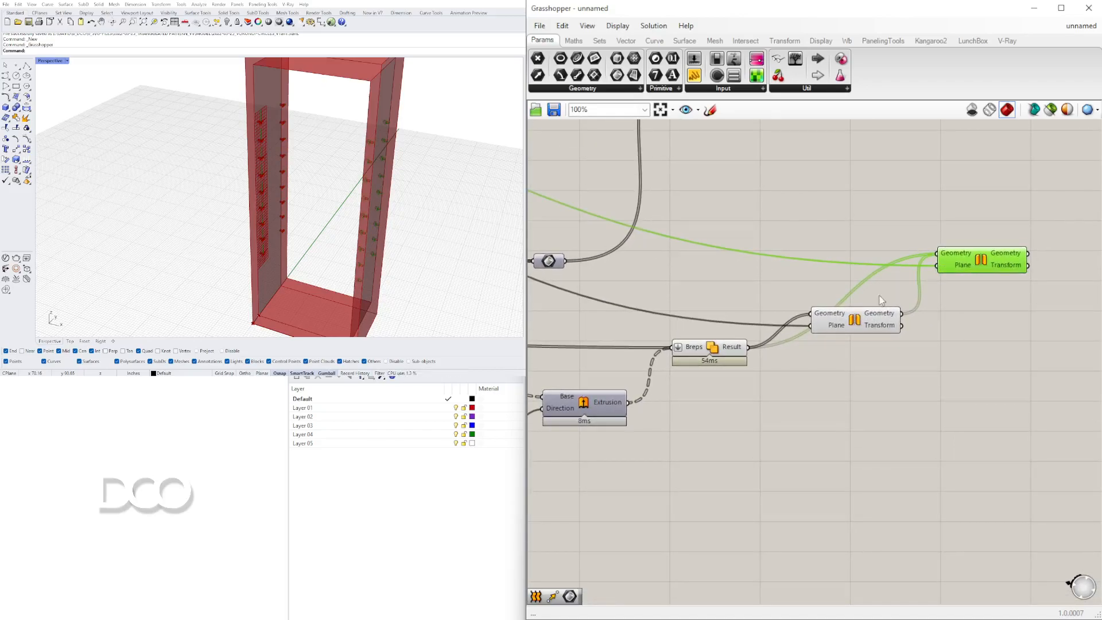
# Add a Brep parameter collecting the united pin geometry and both mirrored results.
pyautogui.keyDown('shift'); pyautogui.click(845, 324); pyautogui.keyUp('shift')
pyautogui.keyDown('shift'); pyautogui.click(731, 351); pyautogui.keyUp('shift')
pyautogui.scroll(-3, 783, 378)
pyautogui.moveTo(783, 378); pyautogui.dragTo(695, 379, button='right')
pyautogui.doubleClick(879, 349)
pyautogui.write('brep')
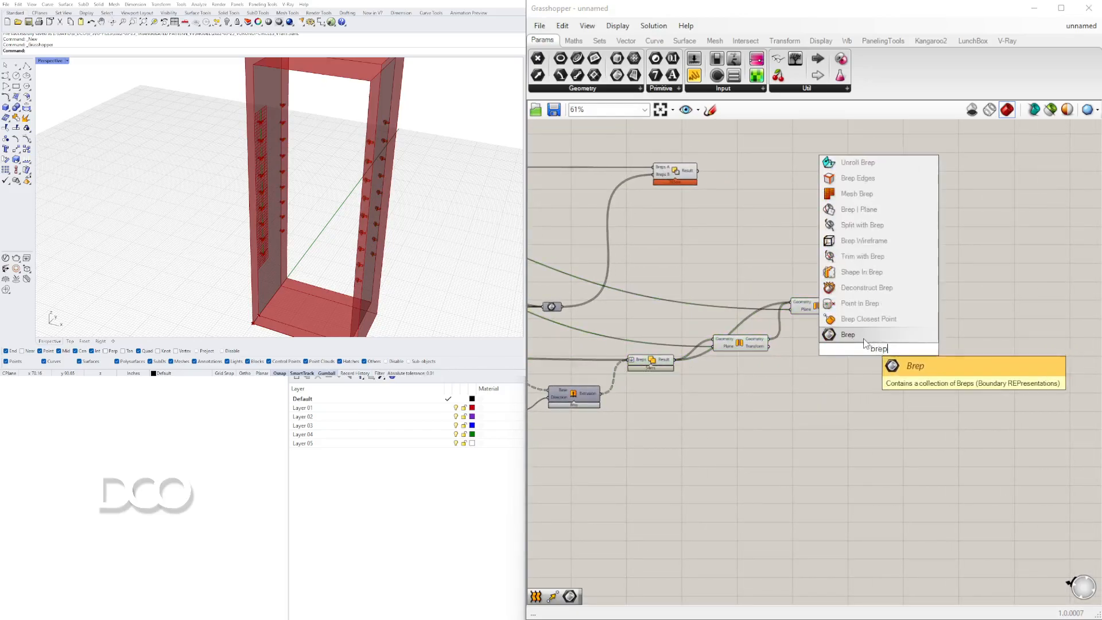
pyautogui.click(863, 335)
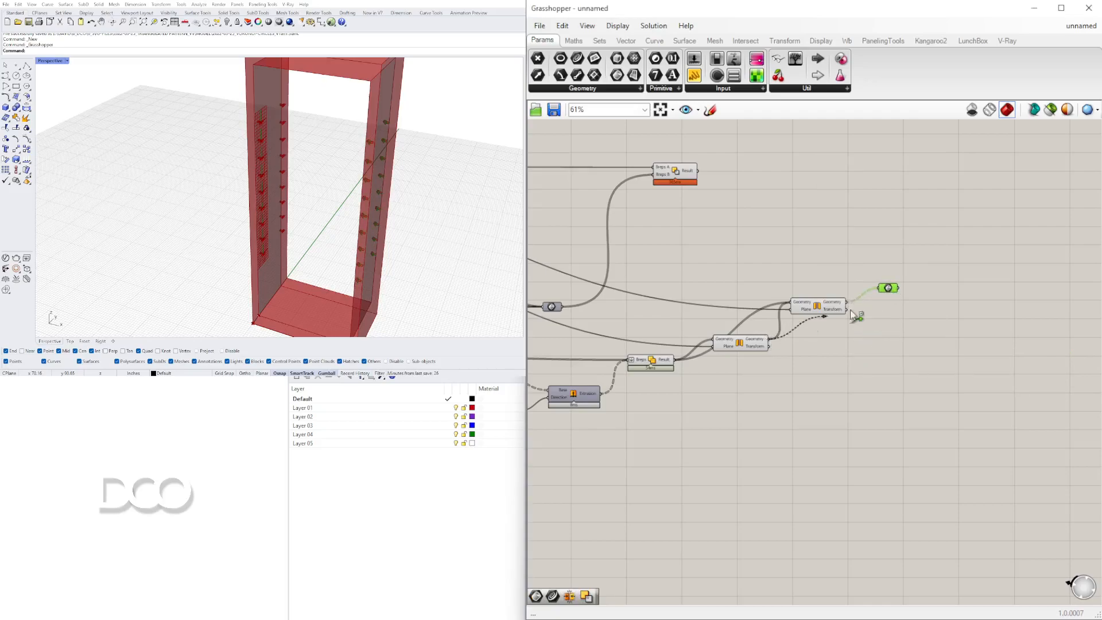
pyautogui.moveTo(884, 290); pyautogui.dragTo(893, 357)
pyautogui.moveTo(836, 394); pyautogui.dragTo(626, 271)
pyautogui.middleClick(694, 285)
pyautogui.click(724, 263)
pyautogui.scroll(2, 889, 351)
pyautogui.click(903, 359)
pyautogui.scroll(10, 390, 132)
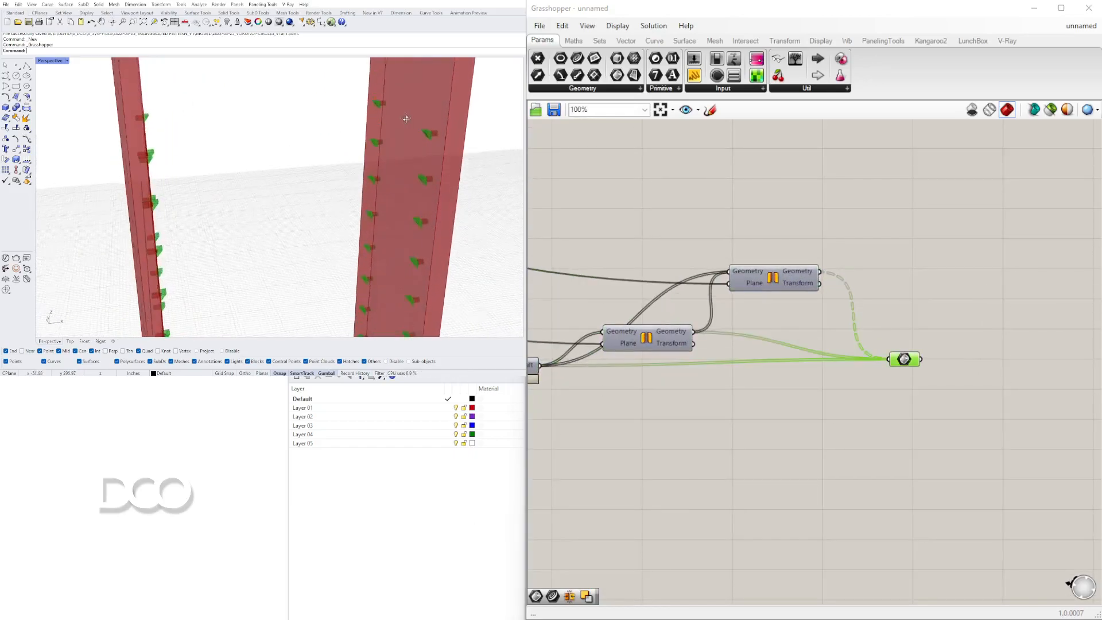
# Examine the mirrored pin and blade geometry in the viewport and on the canvas.
pyautogui.moveTo(406, 119); pyautogui.dragTo(322, 129, button='right')
pyautogui.click(788, 249)
pyautogui.moveTo(788, 249); pyautogui.dragTo(875, 228, button='right')
pyautogui.scroll(-4, 385, 236)
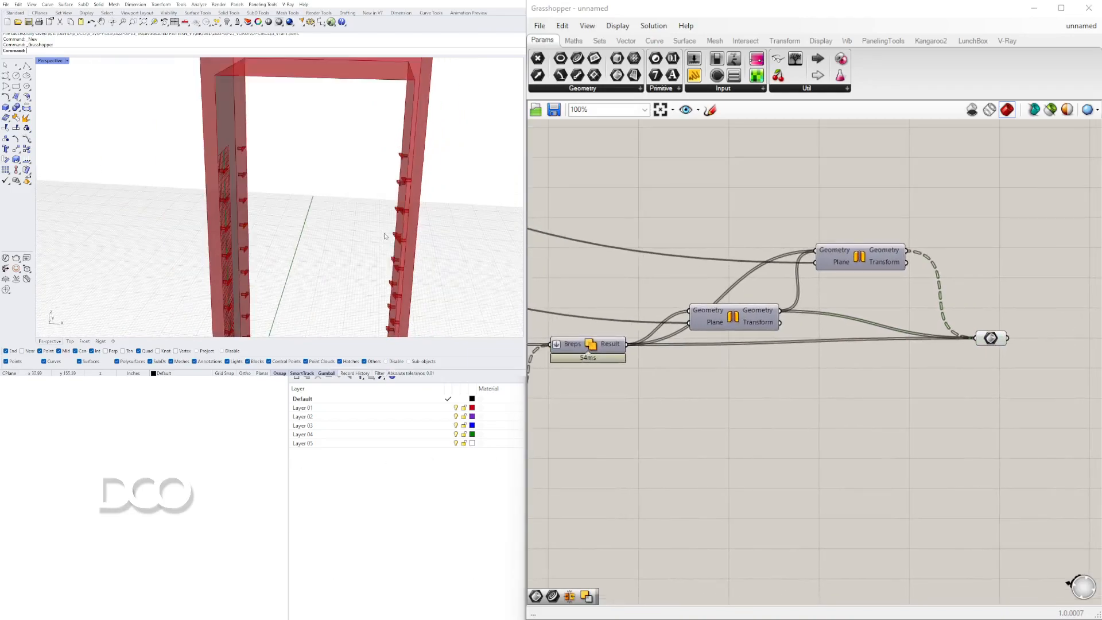
pyautogui.scroll(-3, 367, 223)
pyautogui.scroll(8, 379, 178)
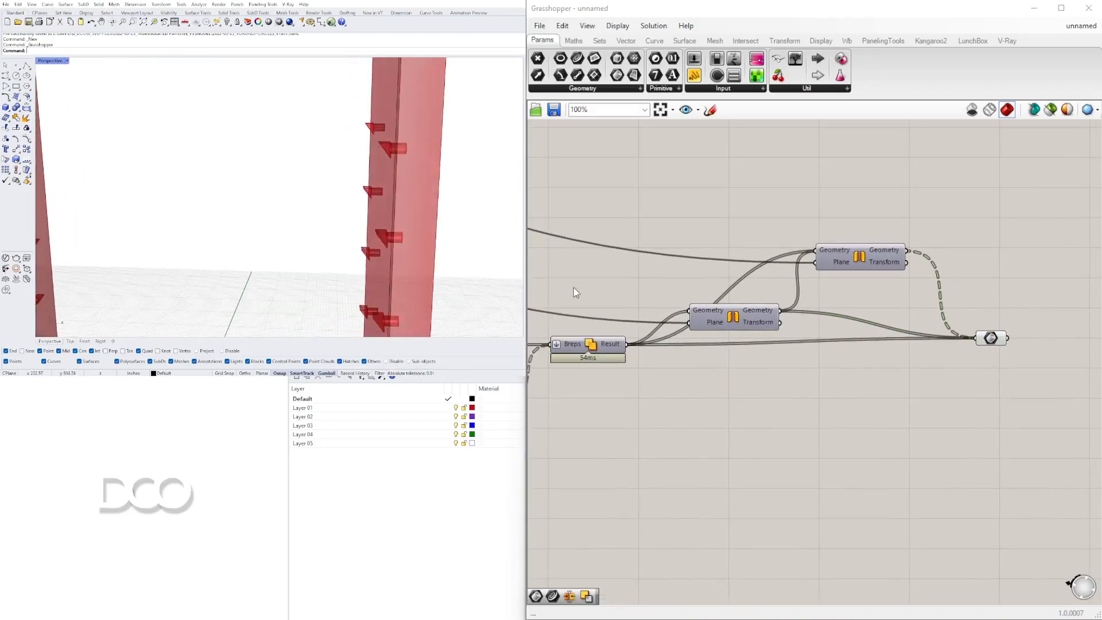
pyautogui.scroll(1, 575, 290)
pyautogui.moveTo(575, 290); pyautogui.dragTo(749, 271, button='right')
pyautogui.scroll(-3, 574, 364)
pyautogui.moveTo(574, 364); pyautogui.dragTo(921, 347, button='right')
pyautogui.scroll(-1, 792, 363)
pyautogui.scroll(4, 783, 375)
pyautogui.scroll(-2, 920, 347)
pyautogui.moveTo(674, 367); pyautogui.dragTo(883, 377, button='right')
pyautogui.moveTo(1007, 344); pyautogui.dragTo(805, 361, button='right')
# Toggle the Polyline component's preview while inspecting a pin blade up close in the viewport.
pyautogui.rightClick(833, 311)
pyautogui.click(918, 329)
pyautogui.scroll(-5, 258, 227)
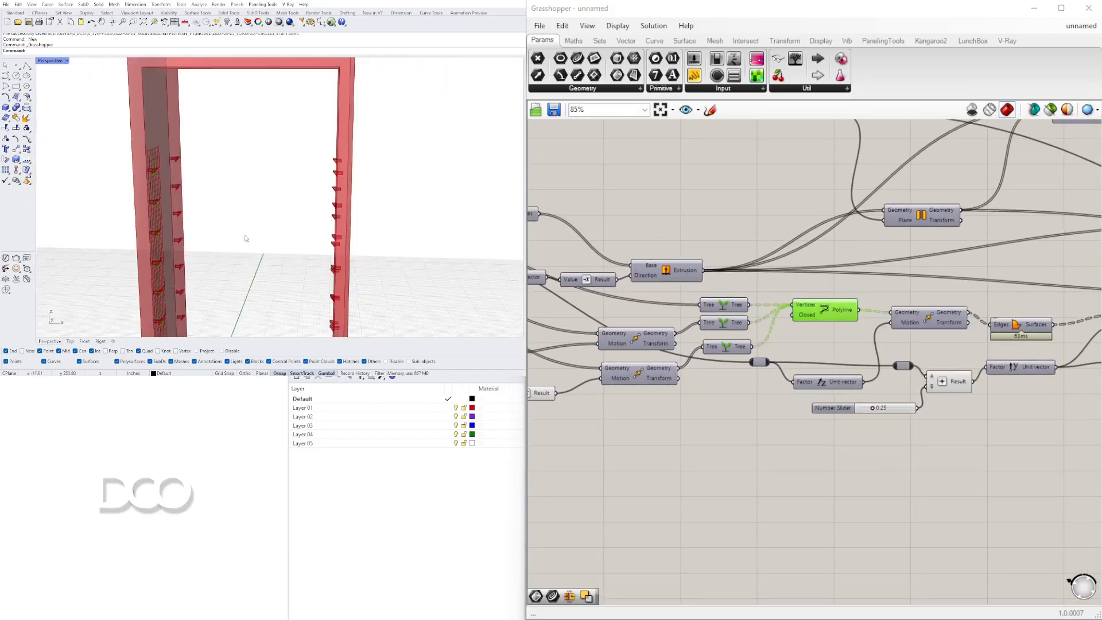
pyautogui.keyDown('shift'); pyautogui.moveTo(258, 228); pyautogui.dragTo(315, 143, button='right'); pyautogui.keyUp('shift')
pyautogui.scroll(5, 229, 161)
pyautogui.moveTo(274, 182); pyautogui.dragTo(219, 192, button='right')
pyautogui.scroll(5, 174, 211)
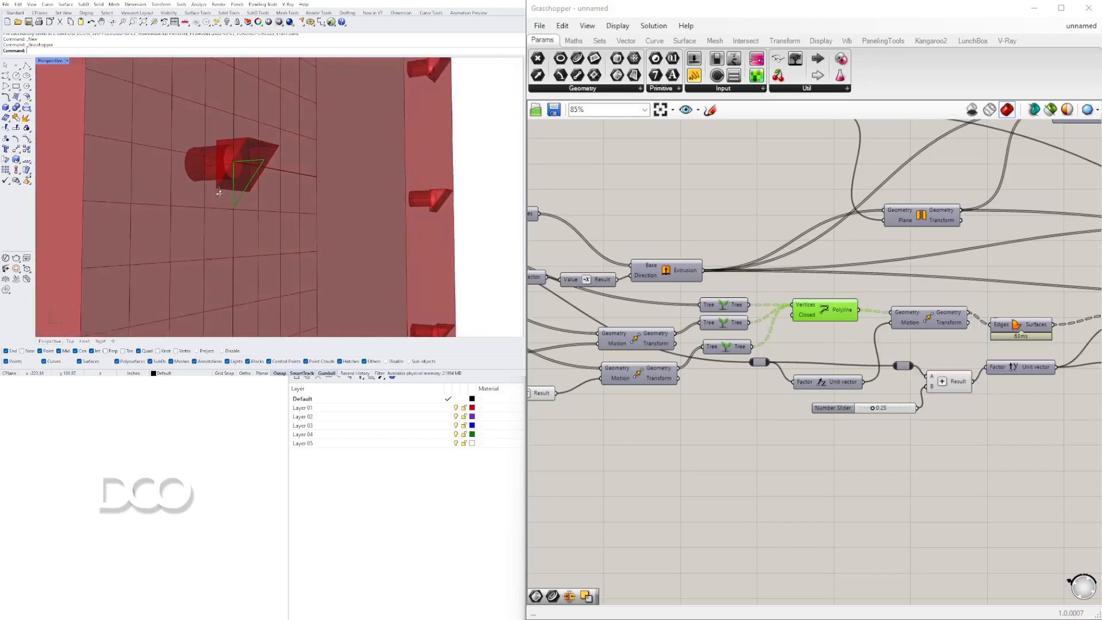
pyautogui.scroll(3, 252, 166)
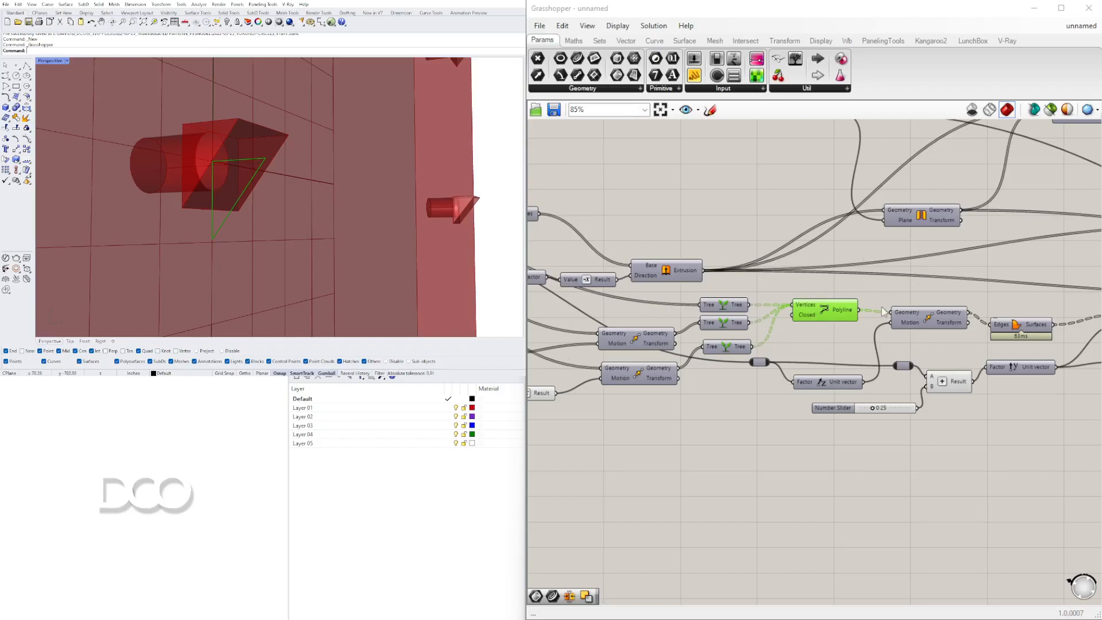
pyautogui.rightClick(827, 312)
pyautogui.click(846, 334)
pyautogui.scroll(-12, 238, 180)
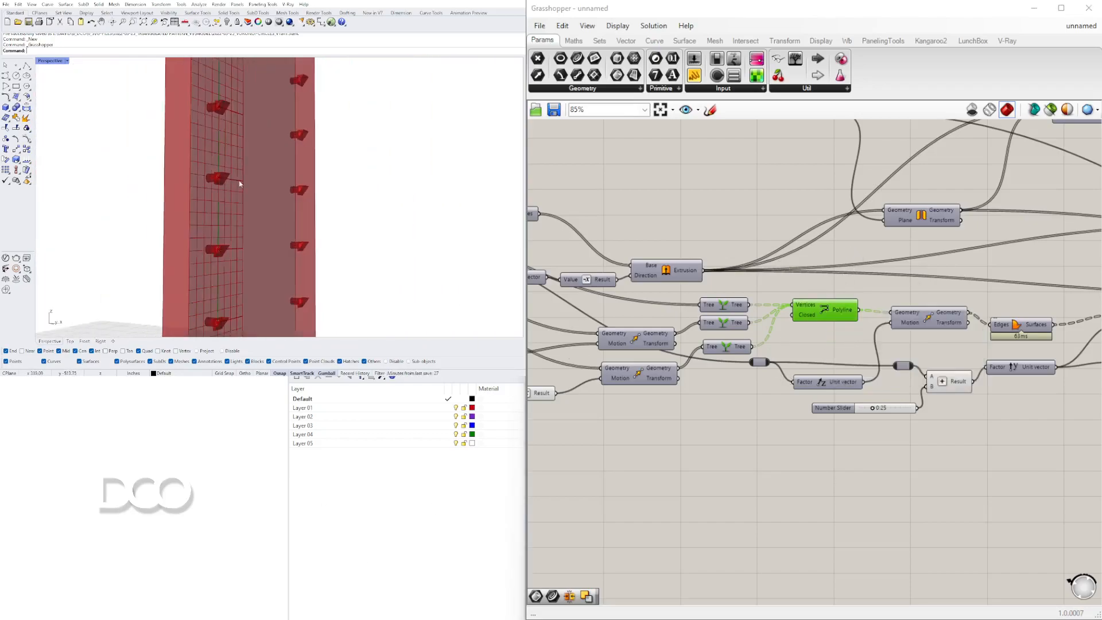
pyautogui.keyDown('shift'); pyautogui.moveTo(264, 219); pyautogui.dragTo(268, 224, button='right'); pyautogui.keyUp('shift')
pyautogui.scroll(-5, 270, 204)
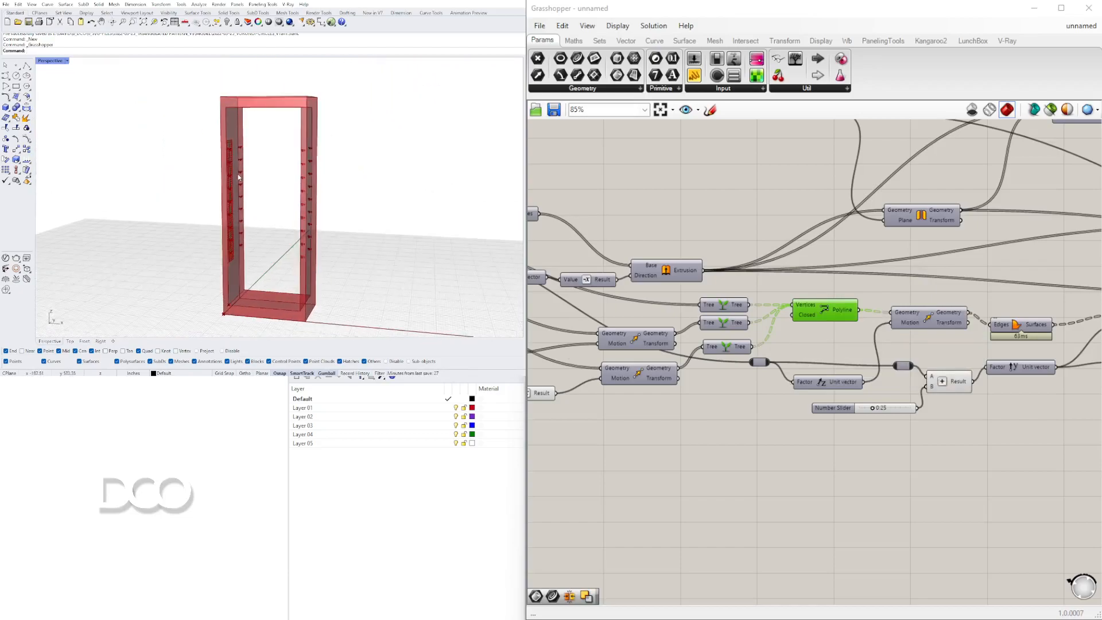
# Turn off the preview of the Move component feeding the blade outlines.
pyautogui.moveTo(647, 258); pyautogui.dragTo(883, 251, button='right')
pyautogui.moveTo(913, 303); pyautogui.dragTo(831, 292, button='right')
pyautogui.click(791, 325)
pyautogui.rightClick(791, 323)
pyautogui.click(803, 345)
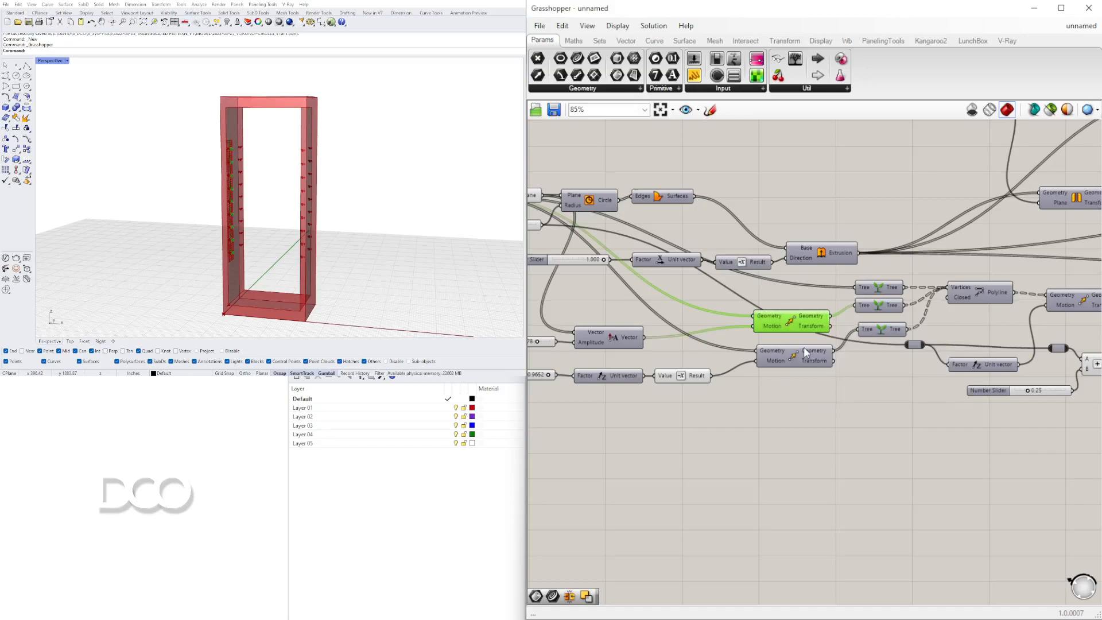
# Inspect the pins and blades on both bookshelf sides in the viewport.
pyautogui.scroll(10, 290, 190)
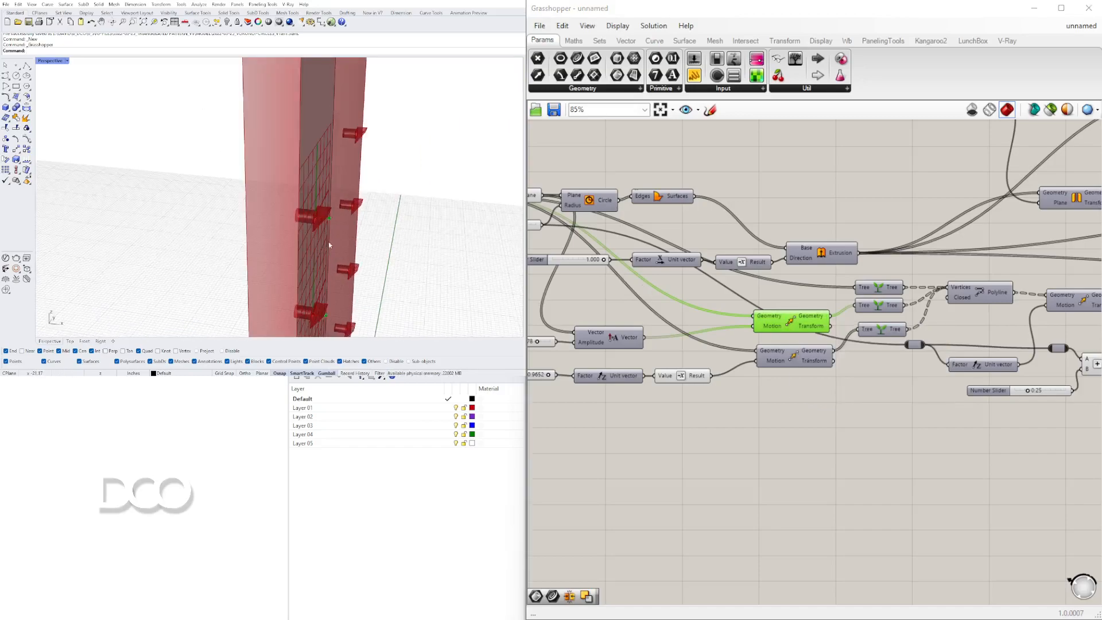
pyautogui.scroll(4, 290, 190)
pyautogui.scroll(-3, 270, 174)
pyautogui.moveTo(270, 173); pyautogui.dragTo(292, 126, button='right')
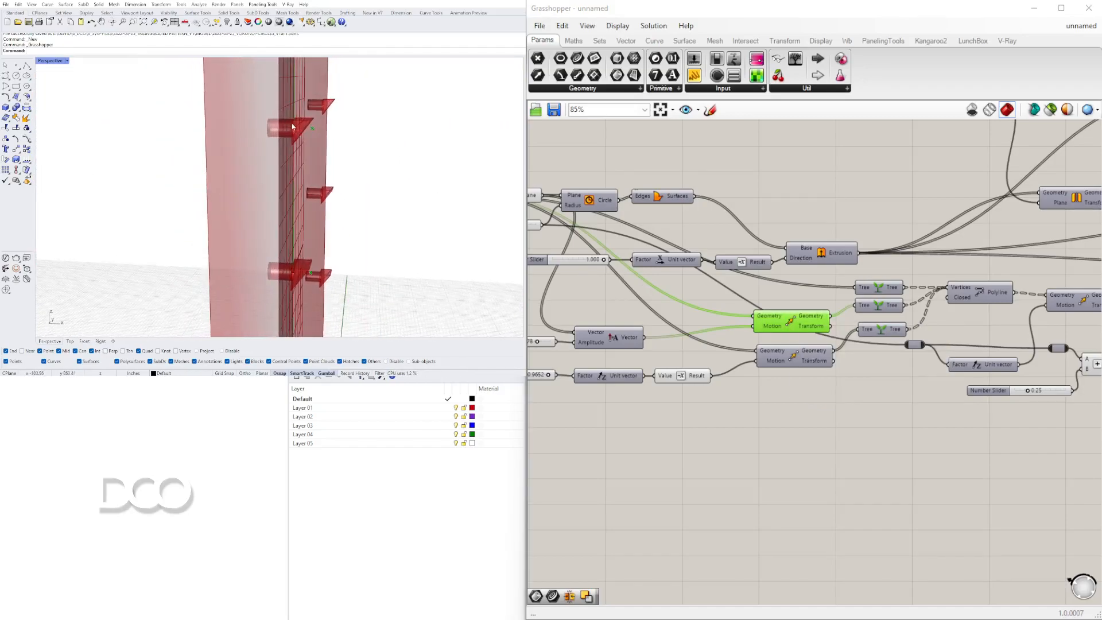
pyautogui.scroll(4, 292, 134)
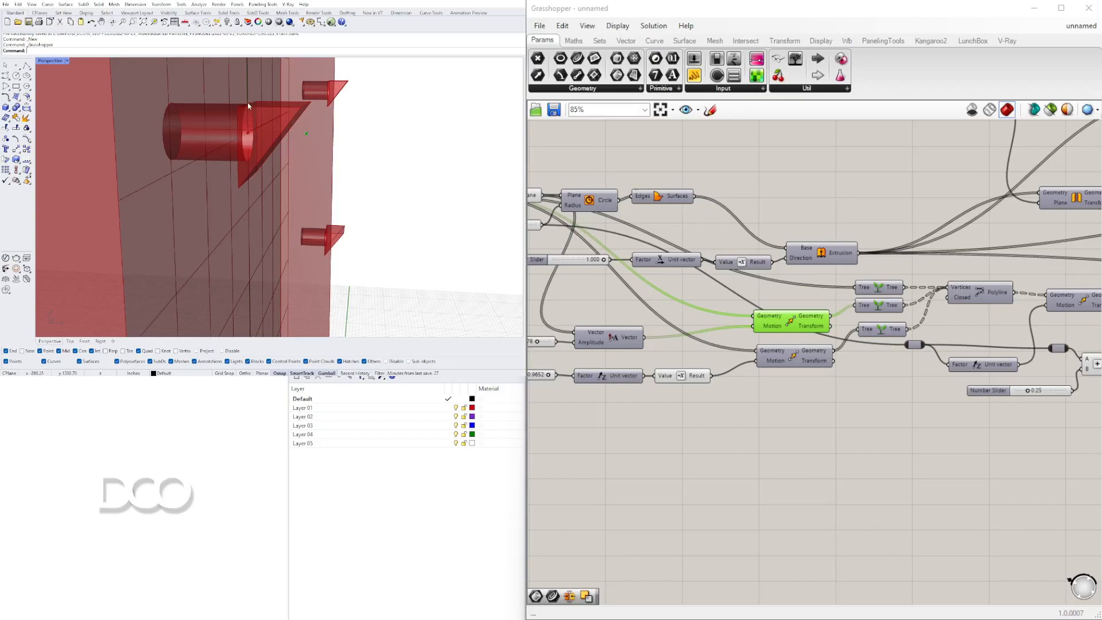
pyautogui.scroll(-9, 248, 107)
pyautogui.moveTo(248, 107); pyautogui.dragTo(182, 155, button='right')
pyautogui.scroll(-6, 225, 145)
pyautogui.scroll(6, 234, 141)
pyautogui.scroll(-5, 234, 123)
pyautogui.scroll(3, 162, 179)
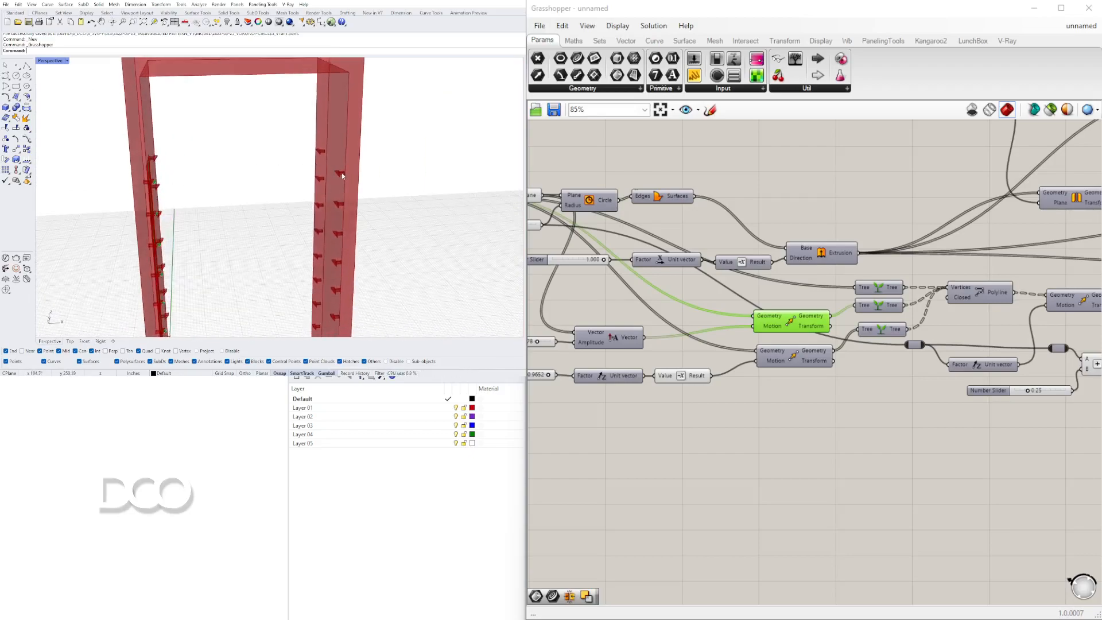
pyautogui.scroll(-2, 820, 308)
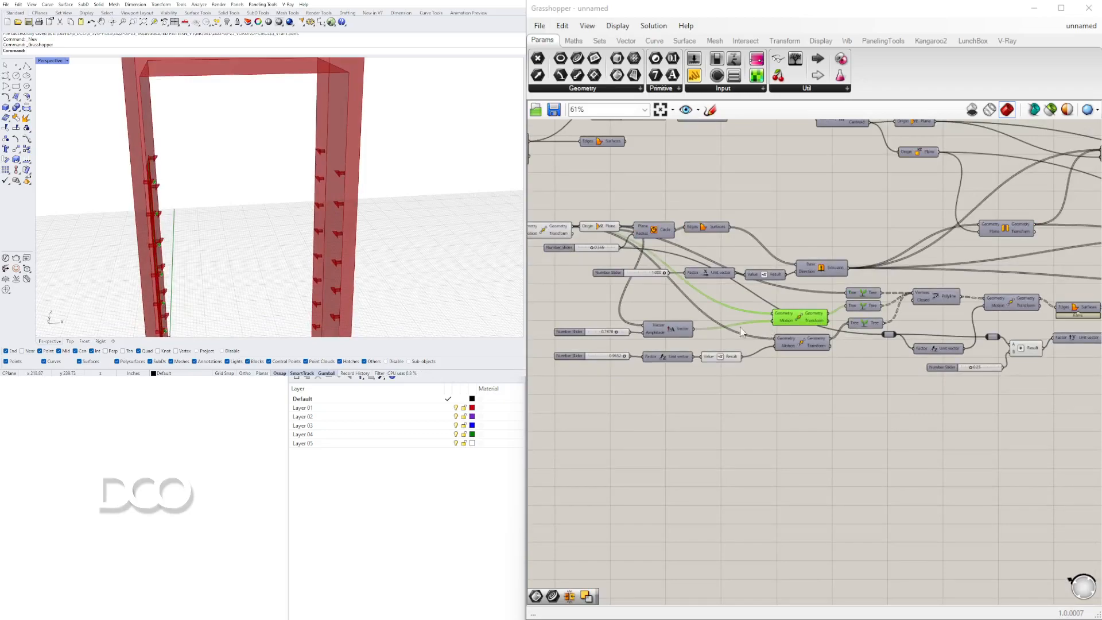
pyautogui.scroll(2, 763, 323)
# Turn off the preview of two more Move components in the pin chain.
pyautogui.rightClick(813, 319)
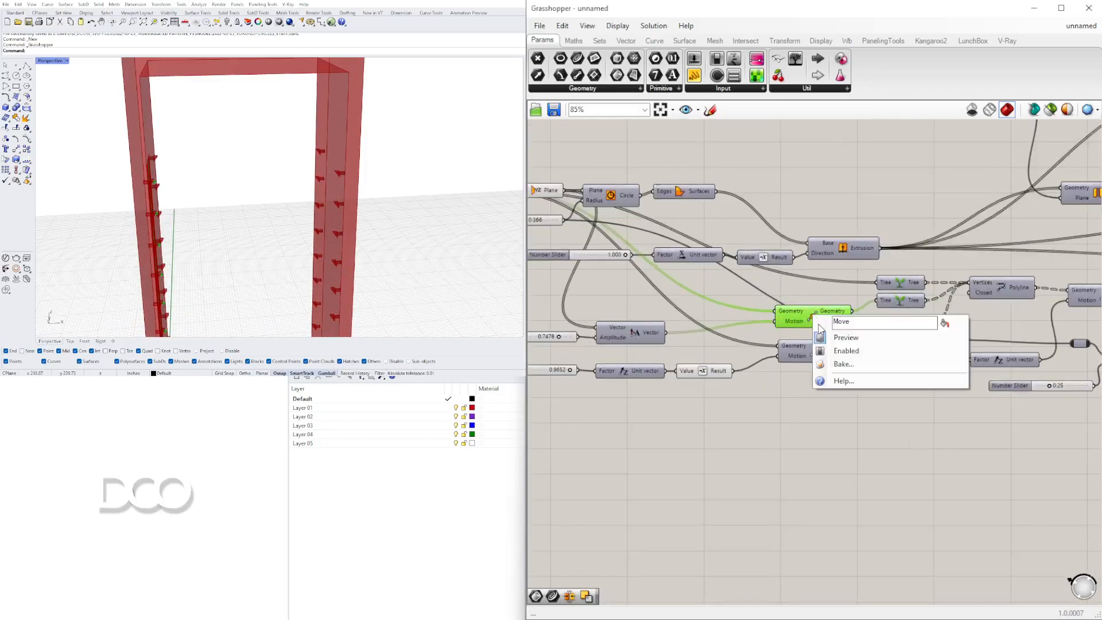
pyautogui.click(826, 339)
pyautogui.moveTo(722, 284); pyautogui.dragTo(831, 310, button='right')
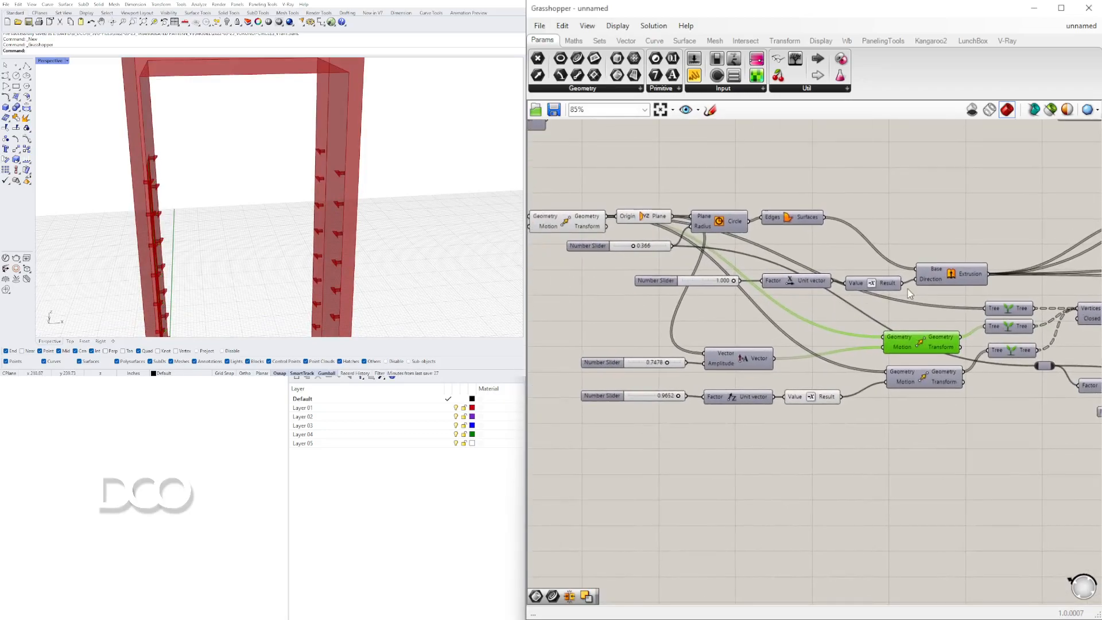
pyautogui.moveTo(633, 235); pyautogui.dragTo(794, 264, button='right')
pyautogui.moveTo(810, 247); pyautogui.dragTo(810, 237)
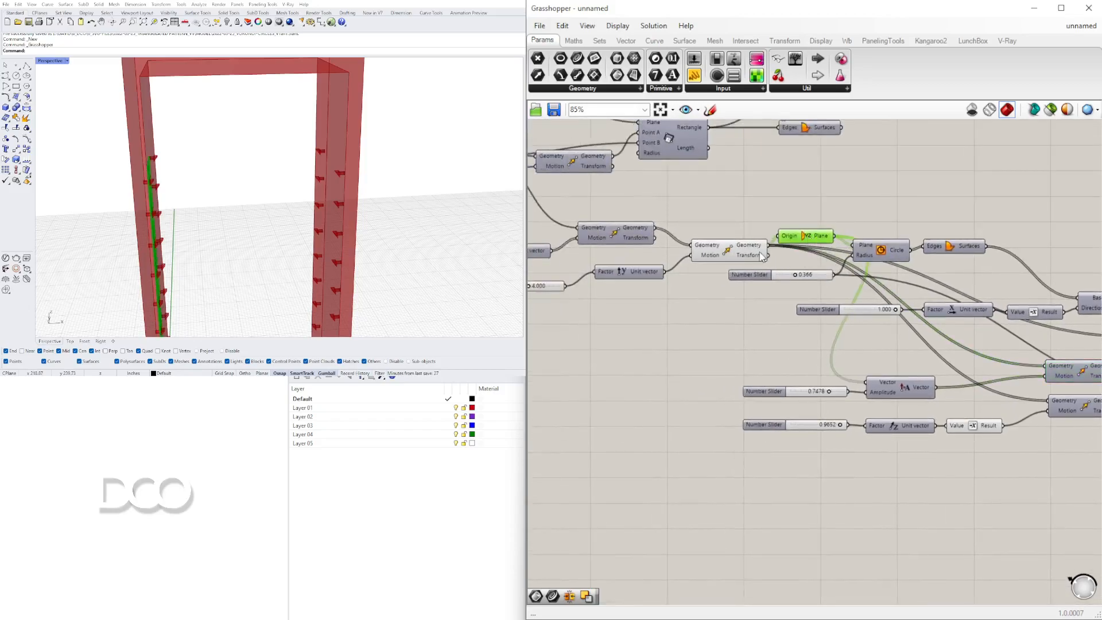
pyautogui.rightClick(730, 252)
pyautogui.click(746, 271)
# Turn off the preview of the XZ Plane component.
pyautogui.moveTo(384, 177); pyautogui.dragTo(91, 197, button='right')
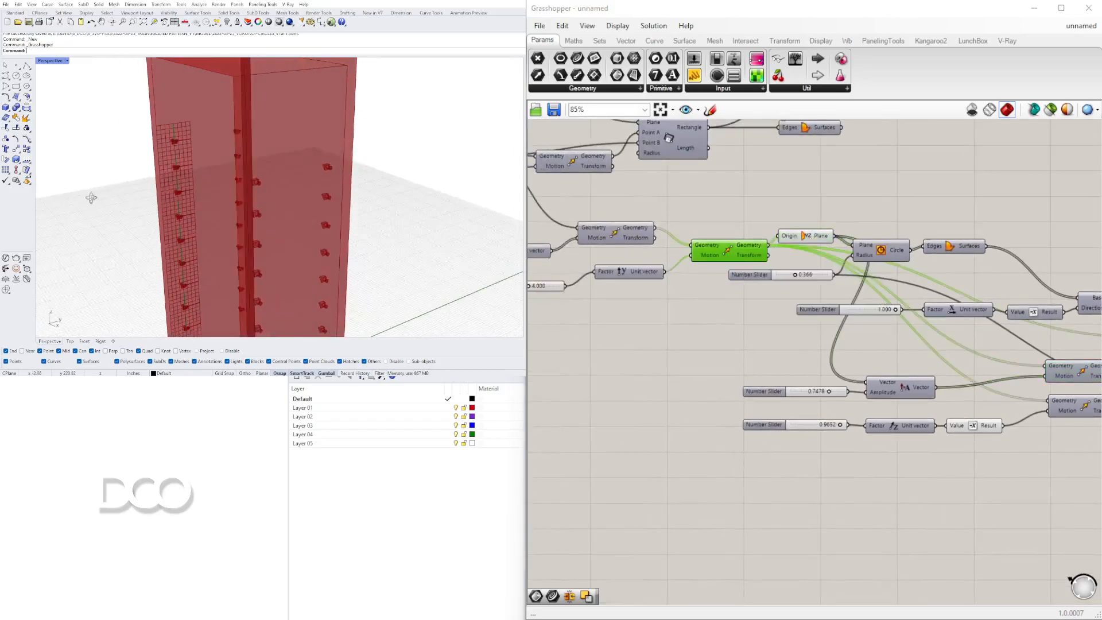
pyautogui.scroll(5, 189, 154)
pyautogui.moveTo(189, 154)
pyautogui.mouseDown(button='right')
pyautogui.moveTo(309, 167)
pyautogui.moveTo(180, 152)
pyautogui.mouseUp(button='right')
pyautogui.click(809, 237)
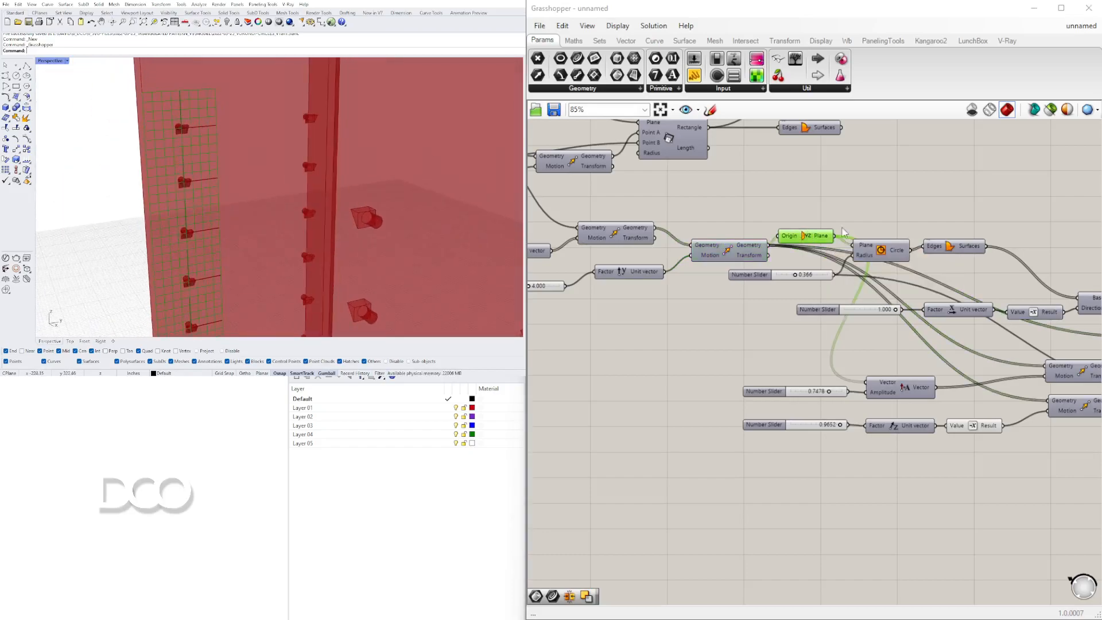
pyautogui.rightClick(803, 234)
pyautogui.click(820, 258)
# Turn off the preview of the upstream Move component for the hole boundaries.
pyautogui.moveTo(648, 247); pyautogui.dragTo(780, 255, button='right')
pyautogui.click(747, 242)
pyautogui.rightClick(746, 243)
pyautogui.click(760, 265)
pyautogui.moveTo(189, 172); pyautogui.dragTo(210, 275, button='right')
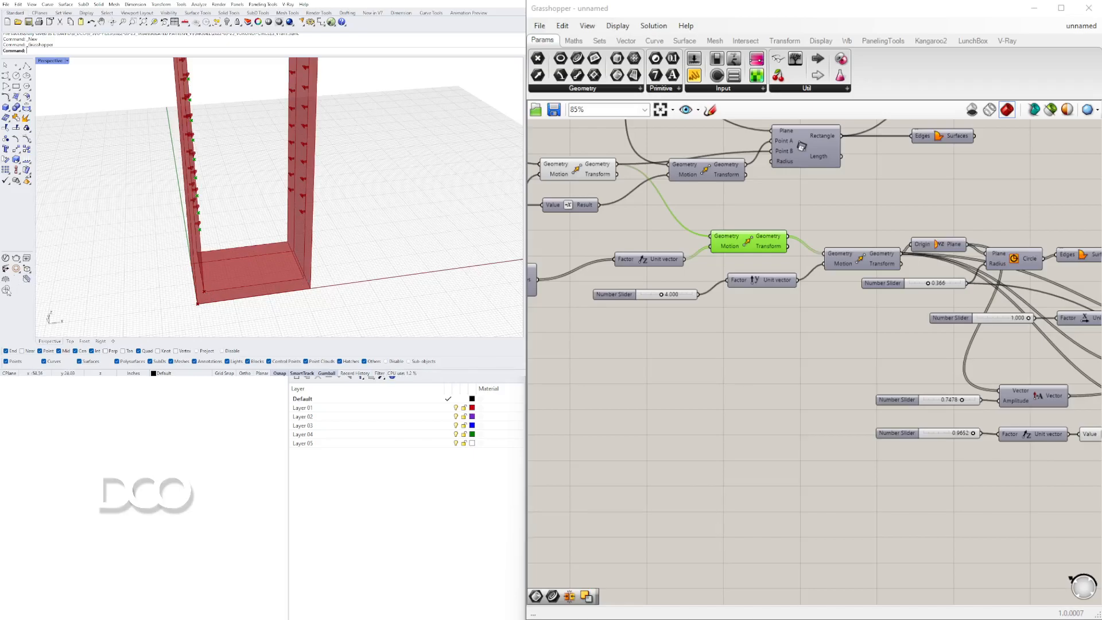
pyautogui.scroll(-3, 767, 392)
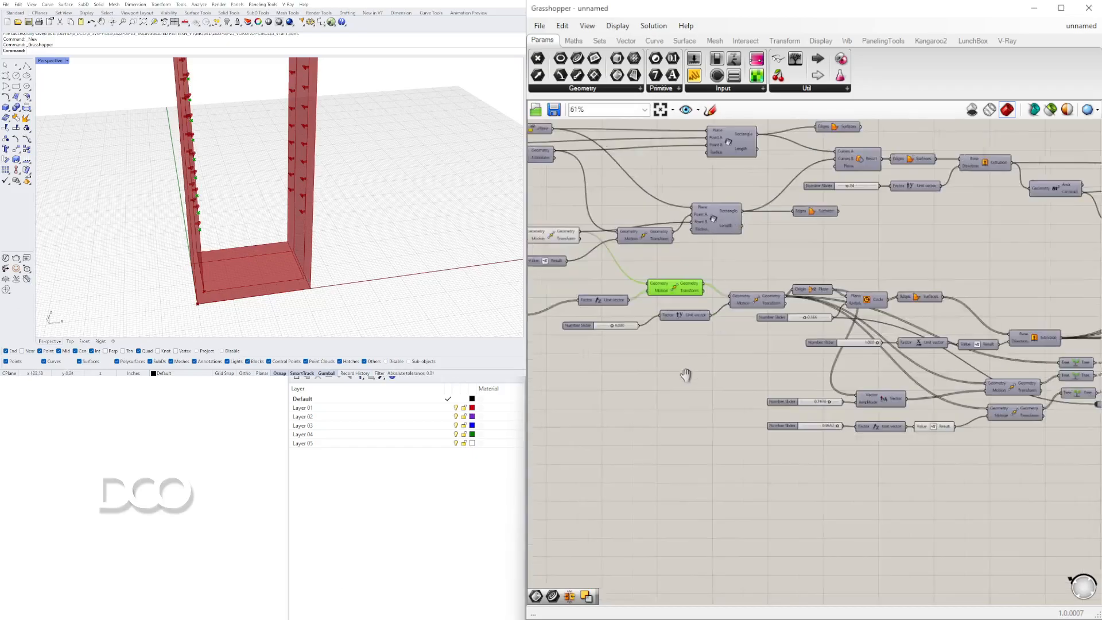
# Add a new Move component to the canvas near the hole geometry.
pyautogui.doubleClick(656, 382)
pyautogui.write('move')
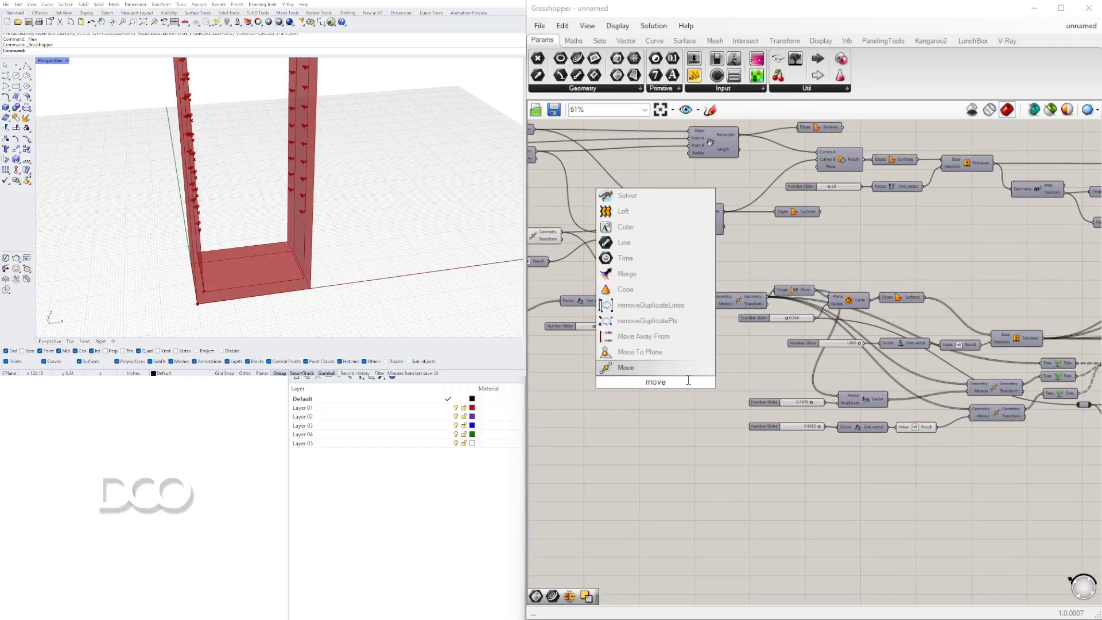
pyautogui.press('Return')
pyautogui.moveTo(674, 380); pyautogui.dragTo(909, 225)
pyautogui.scroll(3, 662, 274)
pyautogui.click(637, 283)
pyautogui.moveTo(895, 310); pyautogui.dragTo(746, 351, button='right')
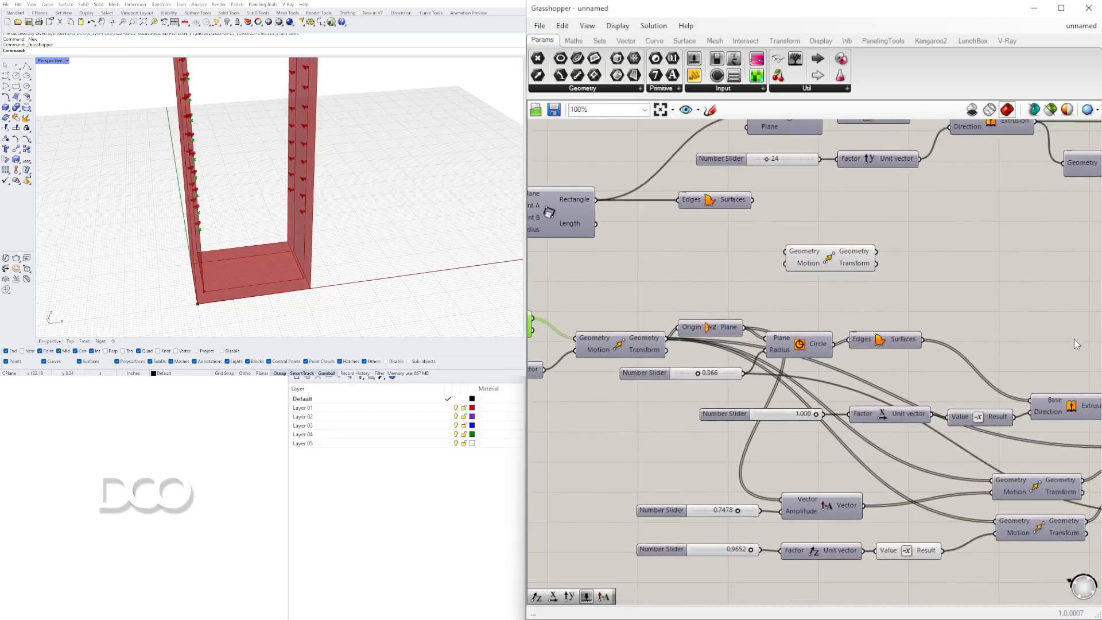
# Feed the pin geometry into the new Move component and add a Unit X vector as its motion.
pyautogui.moveTo(539, 326); pyautogui.dragTo(909, 269)
pyautogui.doubleClick(721, 263)
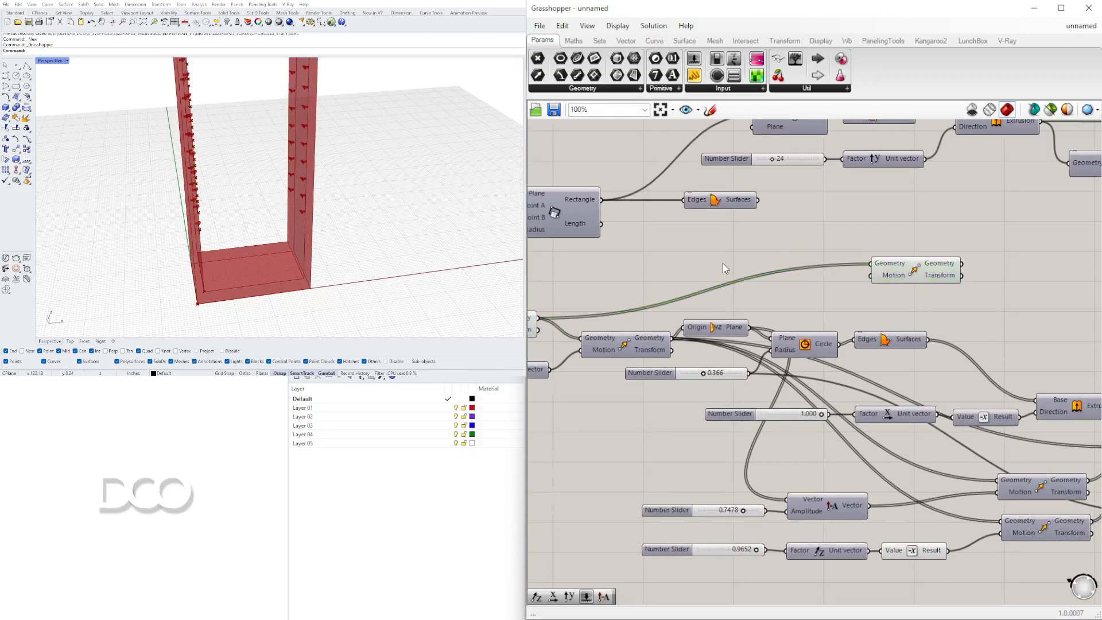
pyautogui.write('x')
pyautogui.click(699, 248)
pyautogui.moveTo(764, 263); pyautogui.dragTo(936, 270)
pyautogui.moveTo(725, 257); pyautogui.dragTo(751, 280)
pyautogui.scroll(-3, 748, 279)
pyautogui.moveTo(745, 281); pyautogui.dragTo(865, 278, button='right')
pyautogui.moveTo(860, 279); pyautogui.dragTo(686, 369)
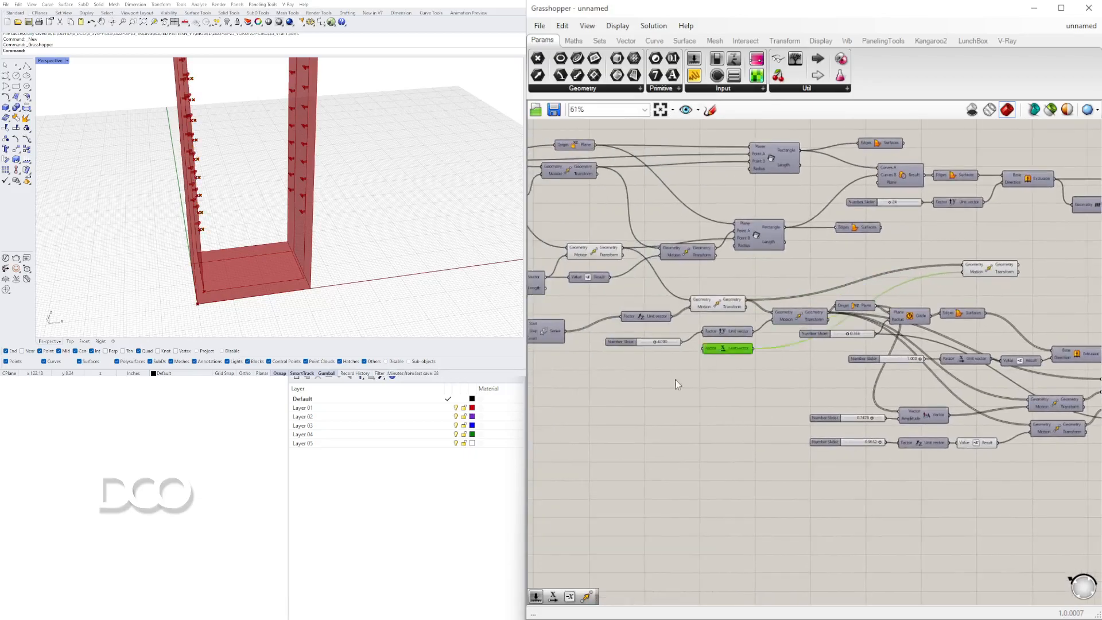
# Wire an upstream value into the Unit X vector's factor input.
pyautogui.moveTo(652, 366); pyautogui.dragTo(911, 313, button='right')
pyautogui.scroll(5, 745, 283)
pyautogui.scroll(-1, 679, 239)
pyautogui.moveTo(679, 239); pyautogui.dragTo(701, 282, button='right')
pyautogui.moveTo(767, 241); pyautogui.dragTo(722, 299, button='right')
pyautogui.scroll(-2, 726, 367)
pyautogui.scroll(2, 704, 210)
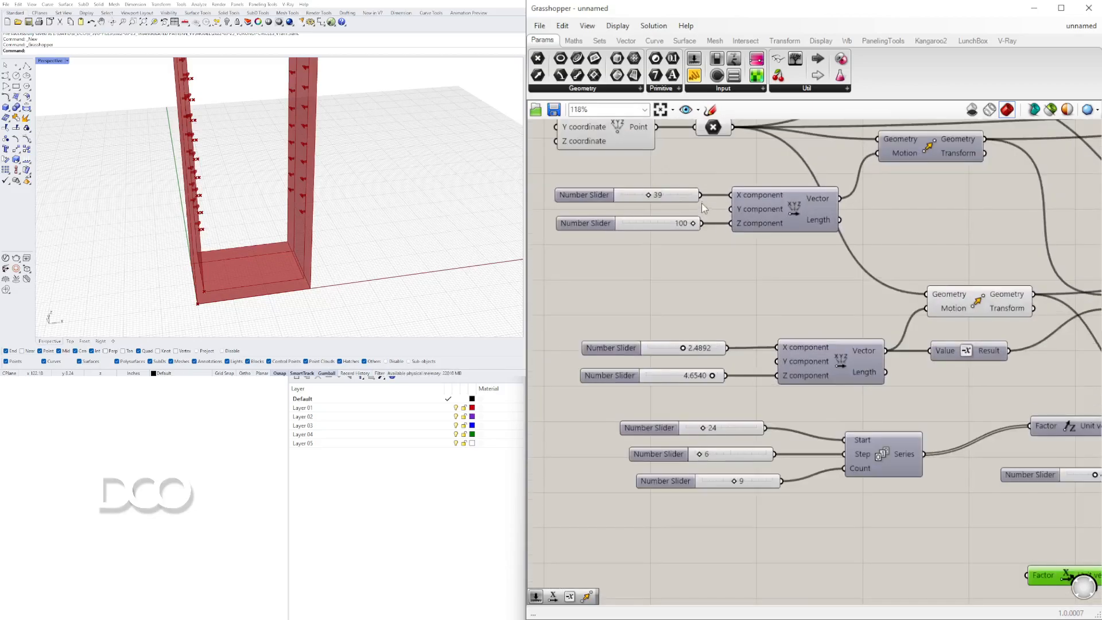
pyautogui.scroll(-5, 735, 351)
pyautogui.moveTo(727, 236); pyautogui.dragTo(891, 466)
pyautogui.scroll(5, 850, 442)
pyautogui.scroll(4, 344, 218)
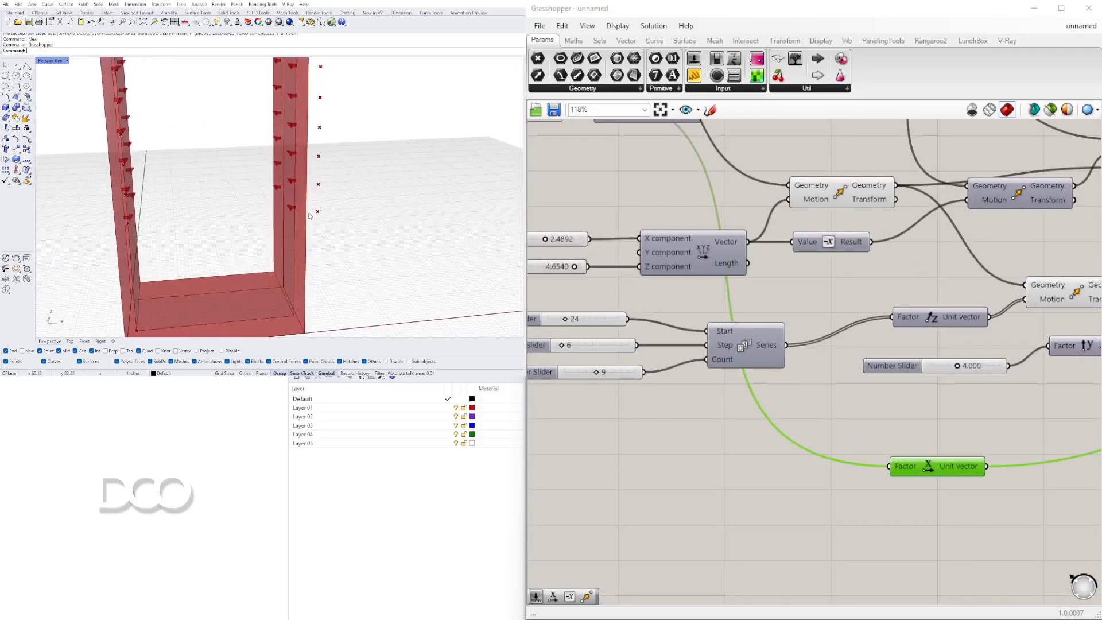
# Add a Subtraction component next to the Unit X vector.
pyautogui.scroll(-2, 306, 216)
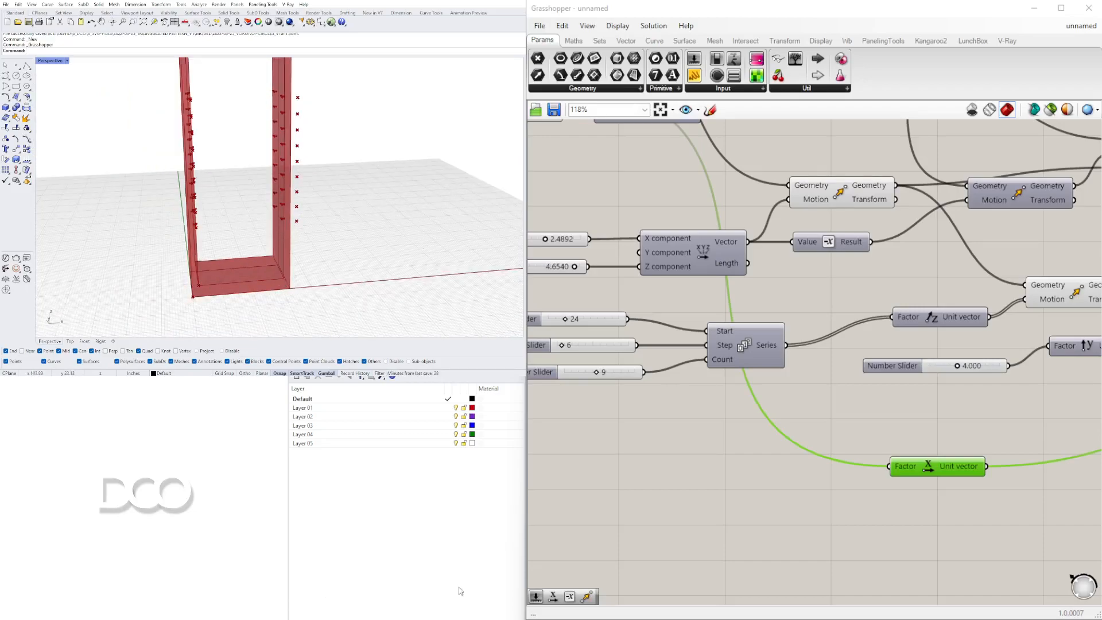
pyautogui.scroll(-4, 838, 406)
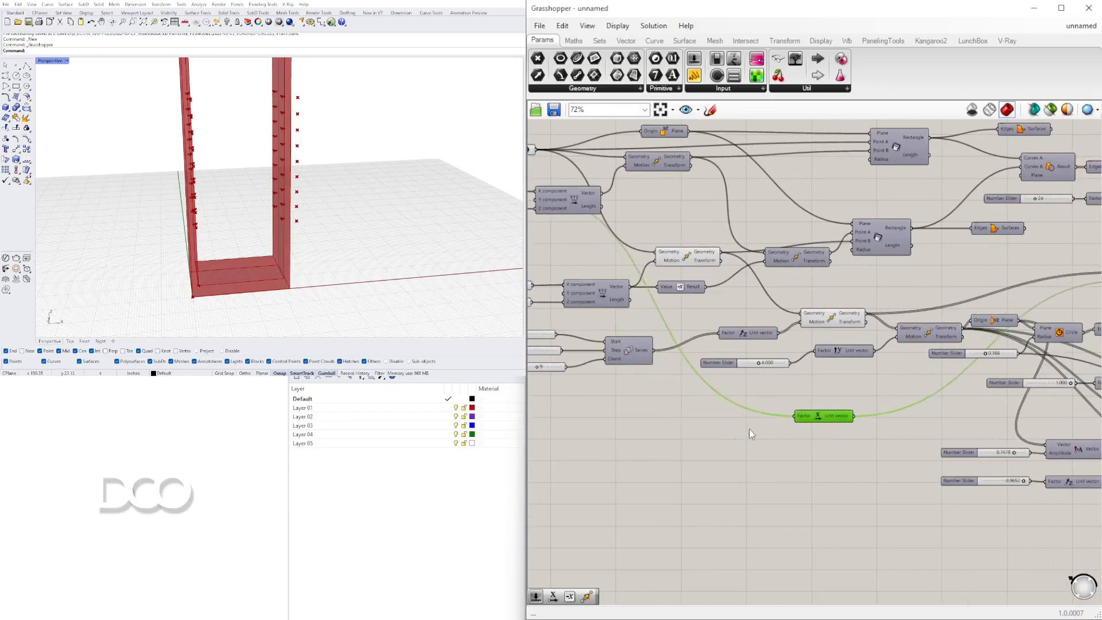
pyautogui.scroll(2, 720, 431)
pyautogui.doubleClick(665, 442)
pyautogui.write('-')
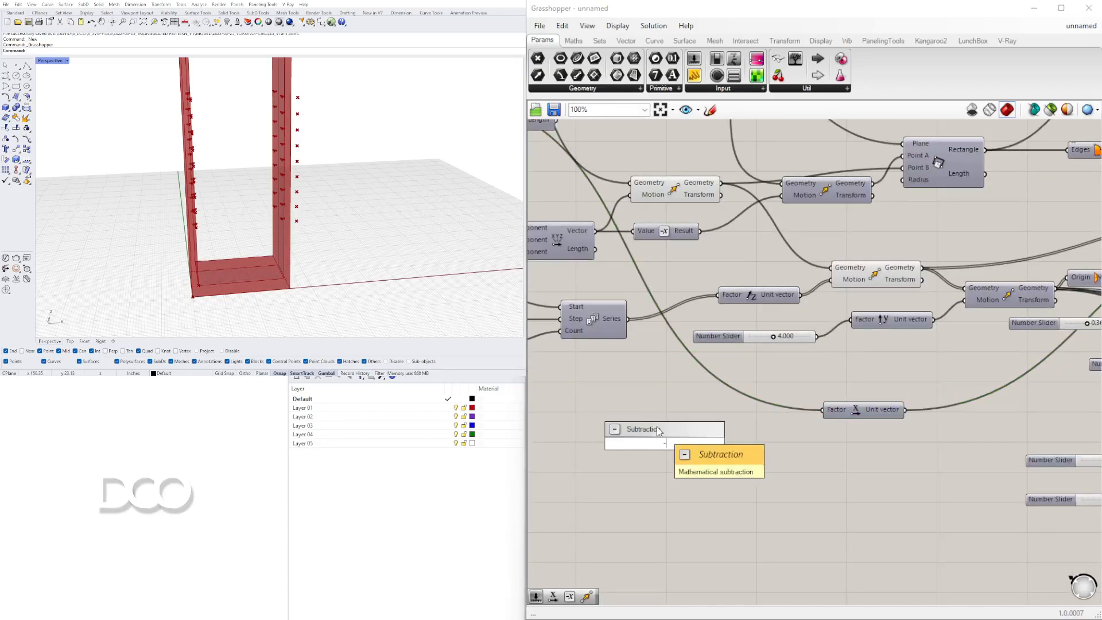
pyautogui.click(659, 431)
pyautogui.moveTo(670, 463); pyautogui.dragTo(902, 440, button='right')
pyautogui.moveTo(911, 423); pyautogui.dragTo(964, 415)
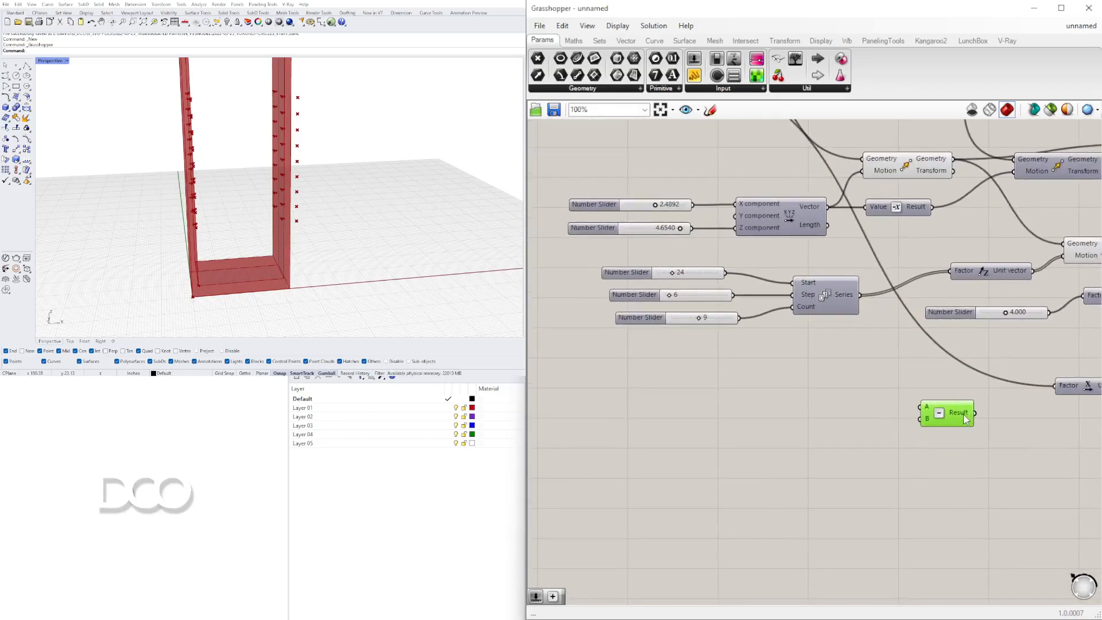
# Insert a relay on the Unit X factor wire and connect it to the Subtraction's A input.
pyautogui.doubleClick(922, 332)
pyautogui.moveTo(922, 330); pyautogui.dragTo(884, 344)
pyautogui.moveTo(855, 227)
pyautogui.mouseDown(button='right')
pyautogui.moveTo(860, 350)
pyautogui.moveTo(848, 234)
pyautogui.mouseUp(button='right')
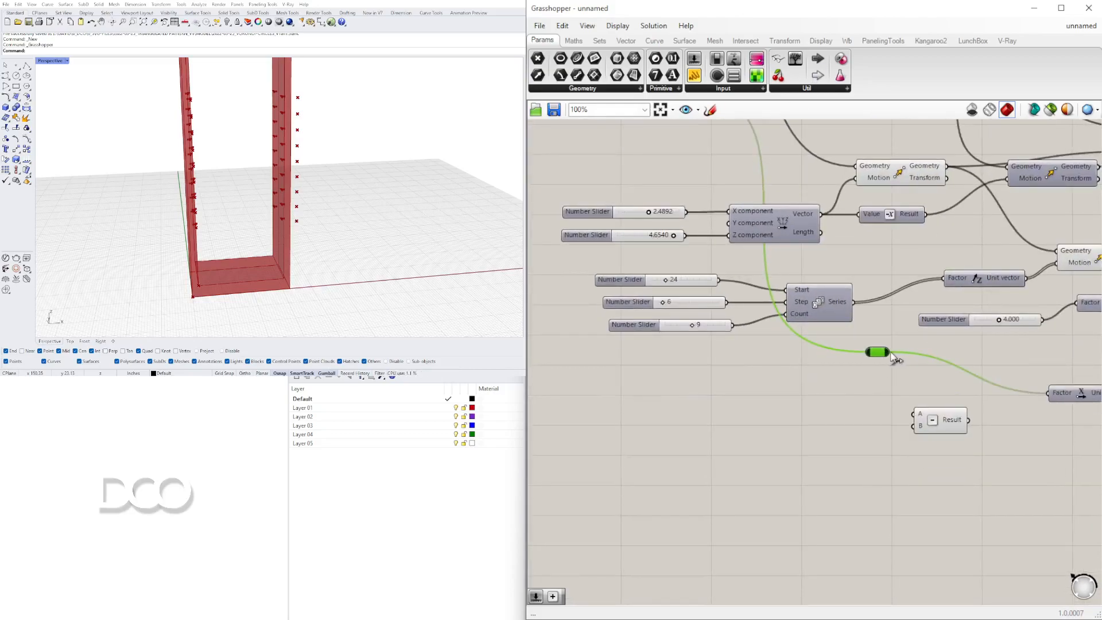
pyautogui.moveTo(899, 383); pyautogui.dragTo(919, 408)
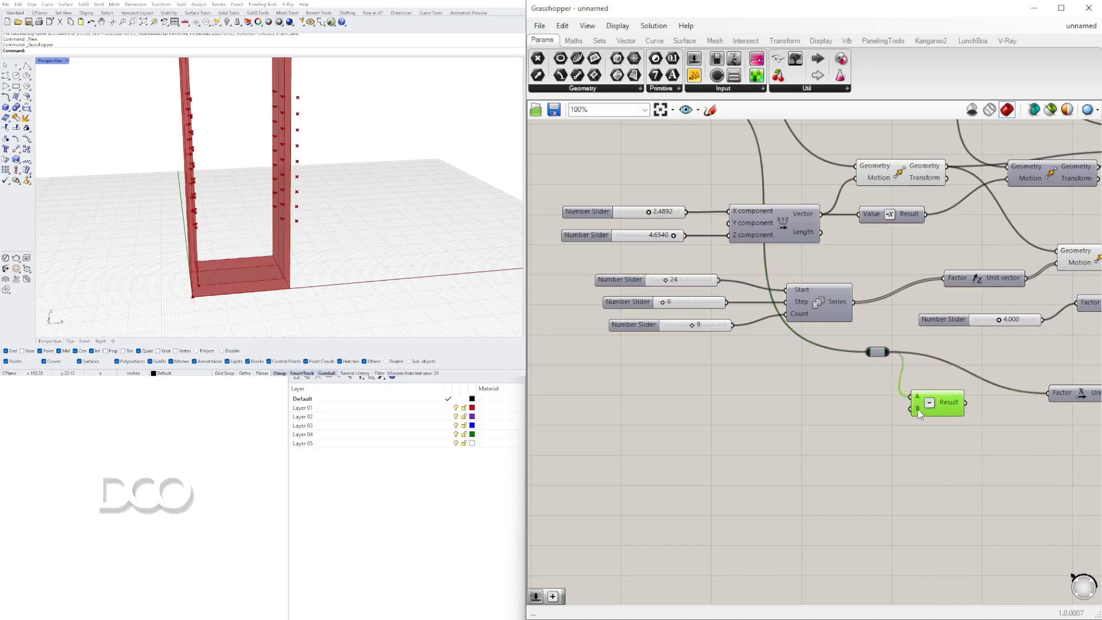
# Set the X component slider of the offset vector to 2.6392.
pyautogui.moveTo(633, 324); pyautogui.dragTo(624, 323)
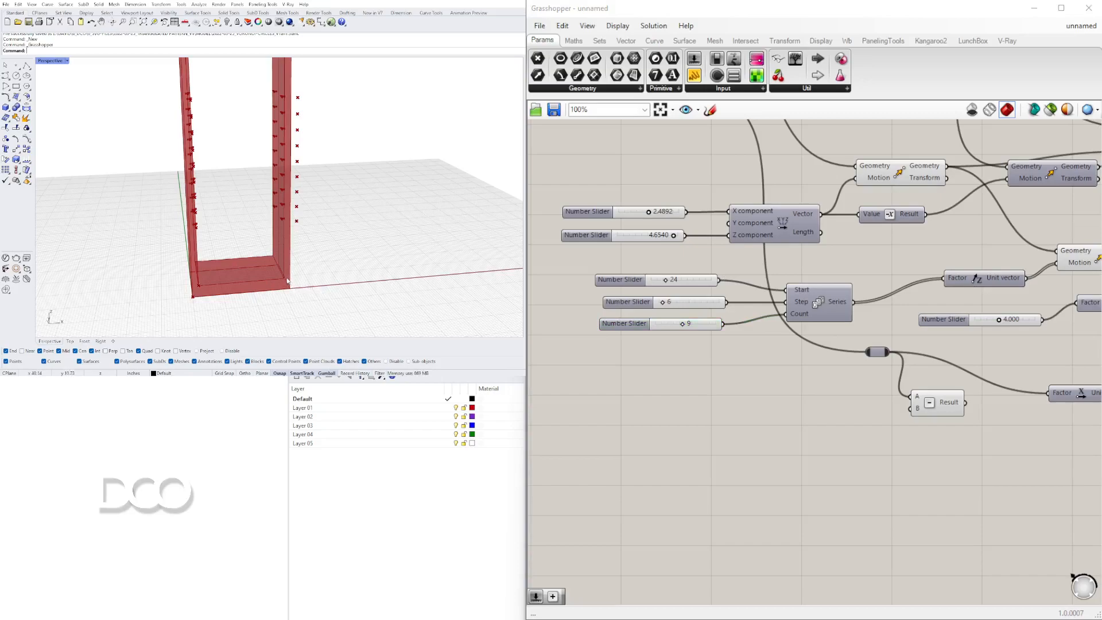
pyautogui.click(664, 214)
pyautogui.click(664, 237)
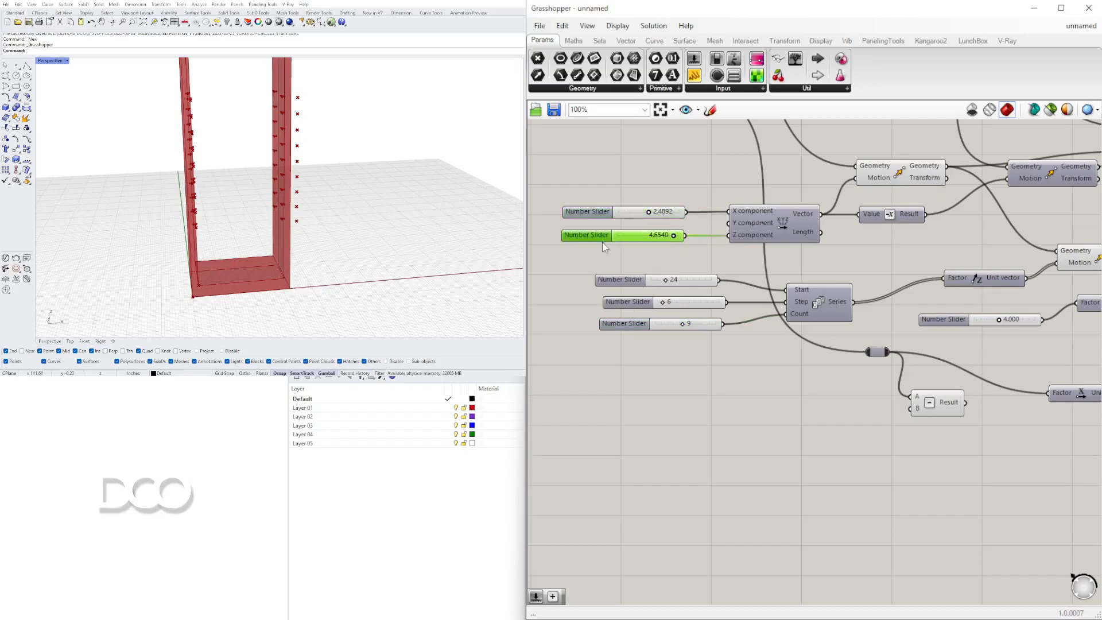
pyautogui.moveTo(652, 216); pyautogui.dragTo(647, 213)
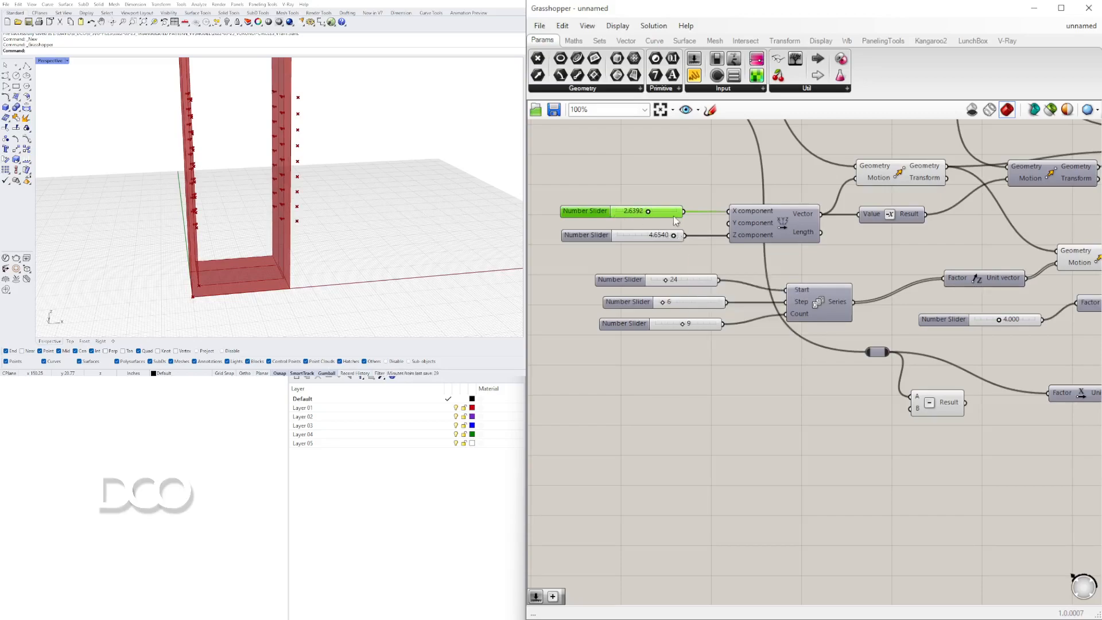
# Add a Multiplication component, wire its inputs, and feed its result into the Subtraction's B input.
pyautogui.moveTo(685, 211); pyautogui.dragTo(795, 415)
pyautogui.doubleClick(754, 404)
pyautogui.write('*')
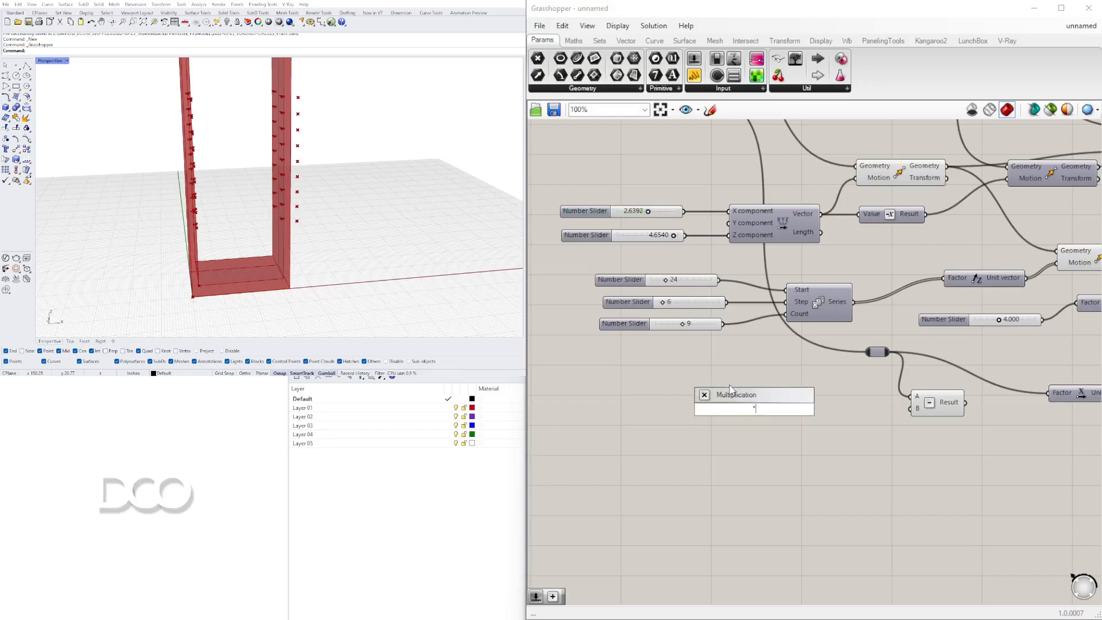
pyautogui.click(736, 394)
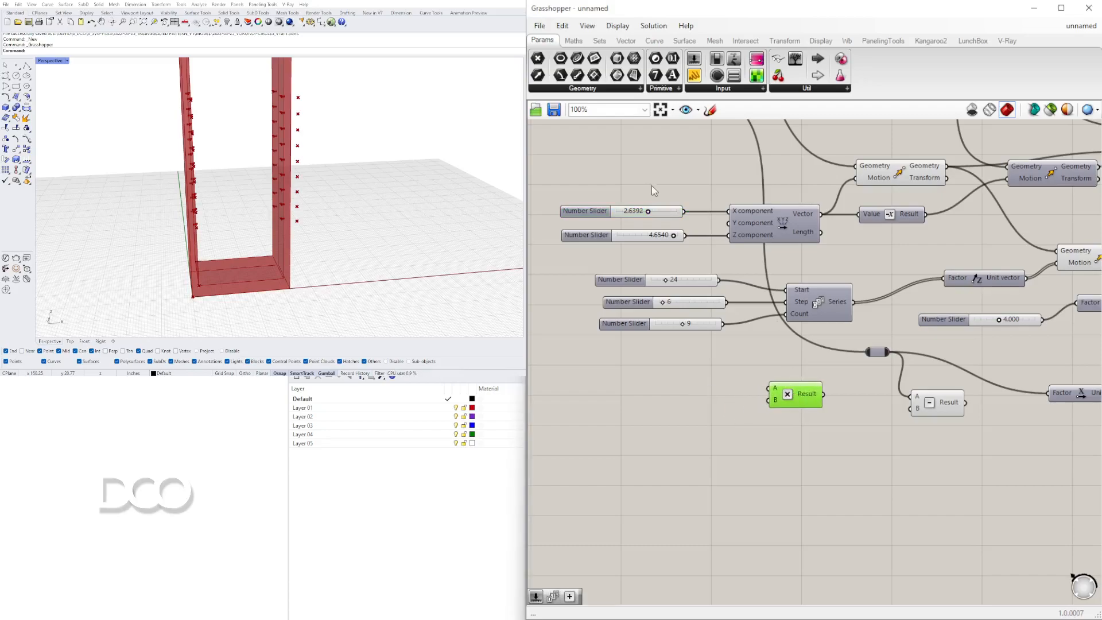
pyautogui.moveTo(711, 279); pyautogui.dragTo(841, 420)
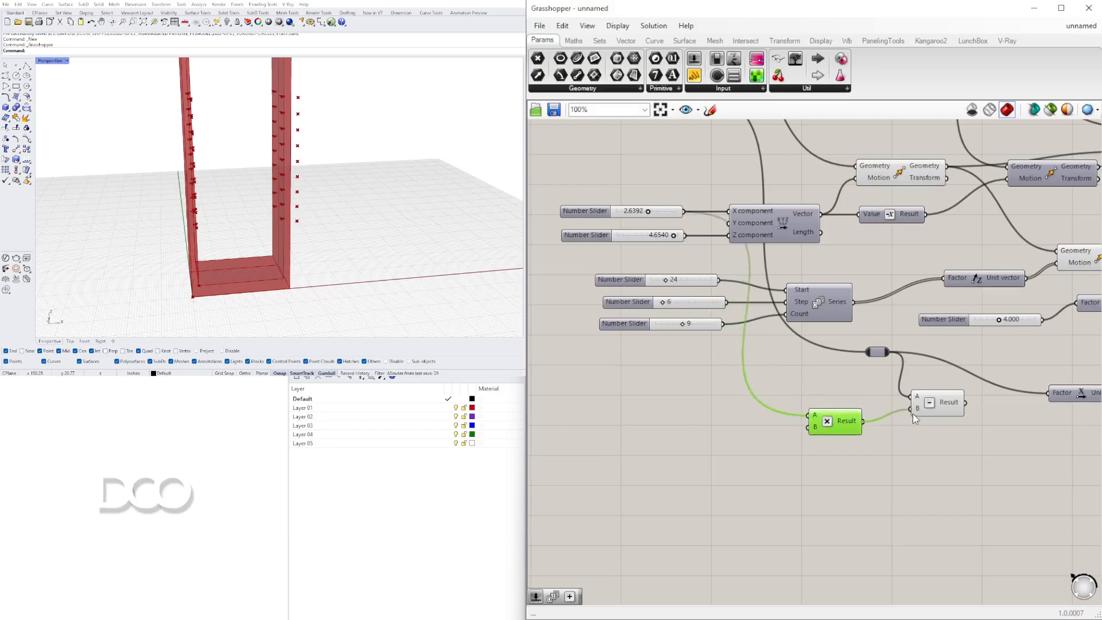
pyautogui.moveTo(914, 414); pyautogui.dragTo(769, 430, button='right')
pyautogui.moveTo(724, 432); pyautogui.dragTo(745, 427)
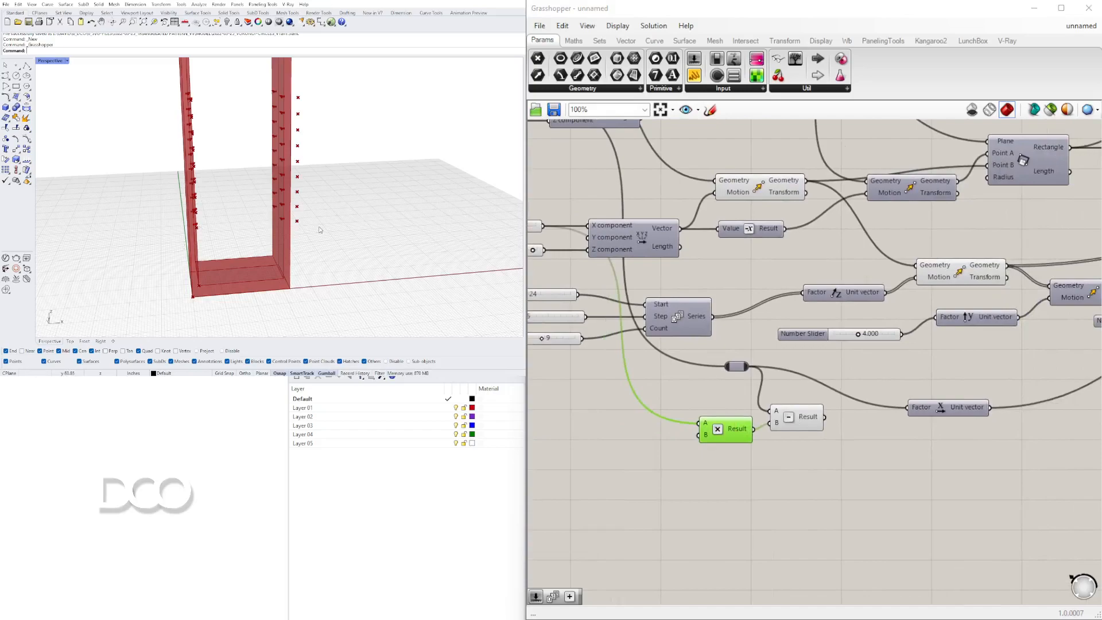
# Connect the Subtraction result to the Unit X vector's factor.
pyautogui.moveTo(820, 421); pyautogui.dragTo(912, 419)
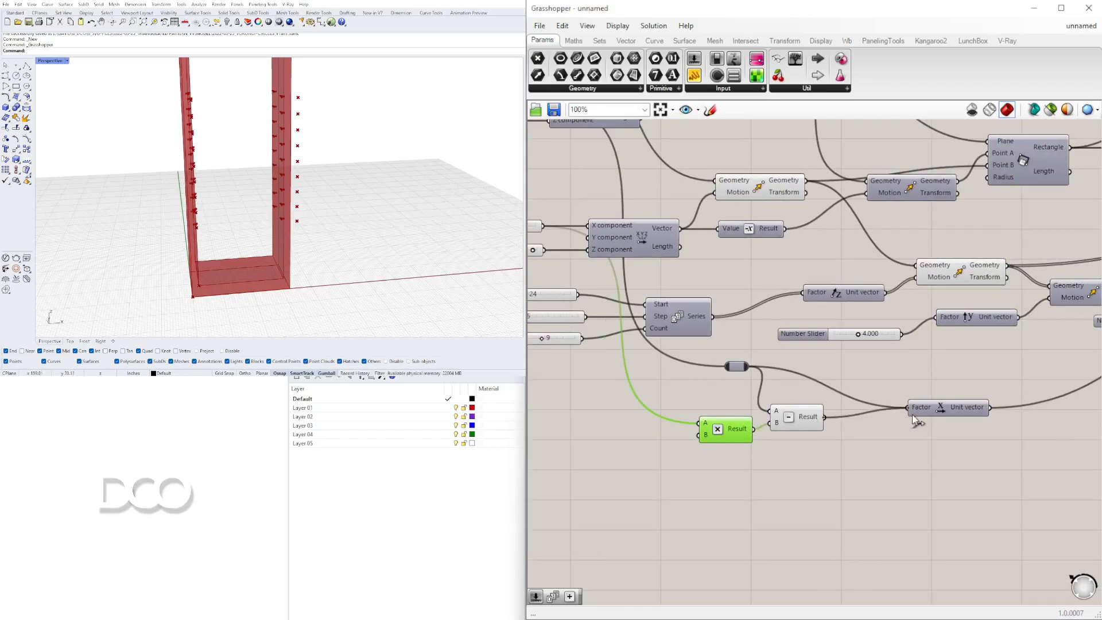
pyautogui.moveTo(870, 425); pyautogui.dragTo(821, 430, button='right')
pyautogui.click(892, 414)
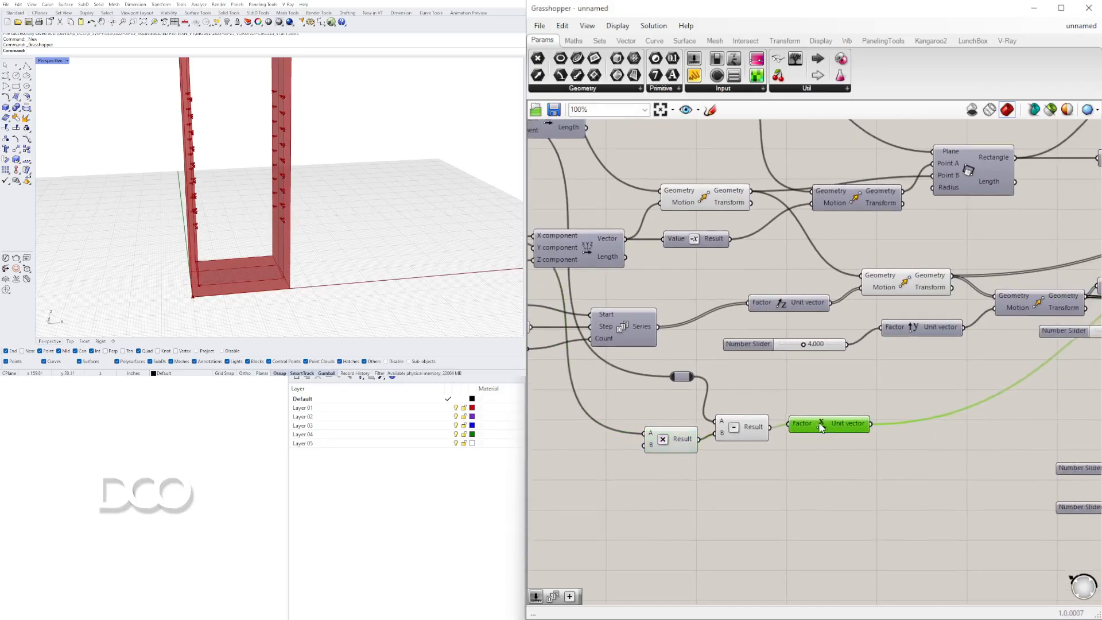
# Add a Line component and wire the two sets of moved pin points into its start and end points.
pyautogui.moveTo(1090, 373); pyautogui.dragTo(819, 372, button='right')
pyautogui.scroll(-2, 799, 326)
pyautogui.moveTo(912, 284); pyautogui.dragTo(747, 309)
pyautogui.click(544, 340)
pyautogui.scroll(4, 602, 287)
pyautogui.moveTo(253, 207); pyautogui.dragTo(206, 211, button='right')
pyautogui.doubleClick(911, 271)
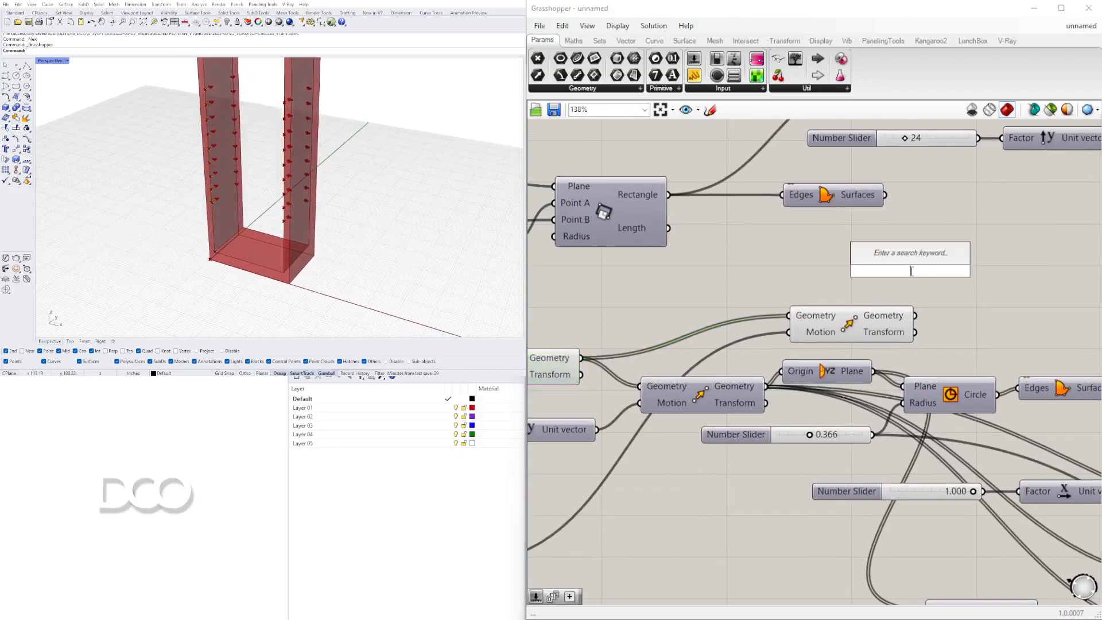
pyautogui.write('line')
pyautogui.click(929, 133)
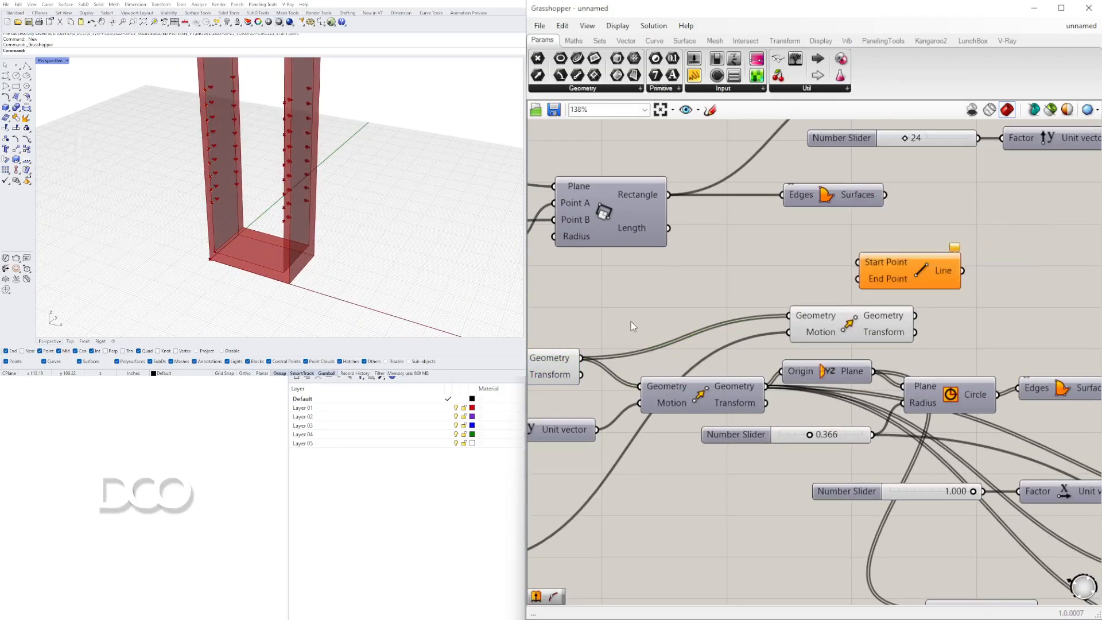
pyautogui.moveTo(581, 357); pyautogui.dragTo(940, 277)
pyautogui.moveTo(964, 271)
pyautogui.mouseDown()
pyautogui.moveTo(982, 279)
pyautogui.moveTo(966, 291)
pyautogui.mouseUp()
# Inspect the new lines between the pins in the viewport and the related components.
pyautogui.moveTo(313, 146); pyautogui.dragTo(258, 150, button='right')
pyautogui.scroll(5, 224, 134)
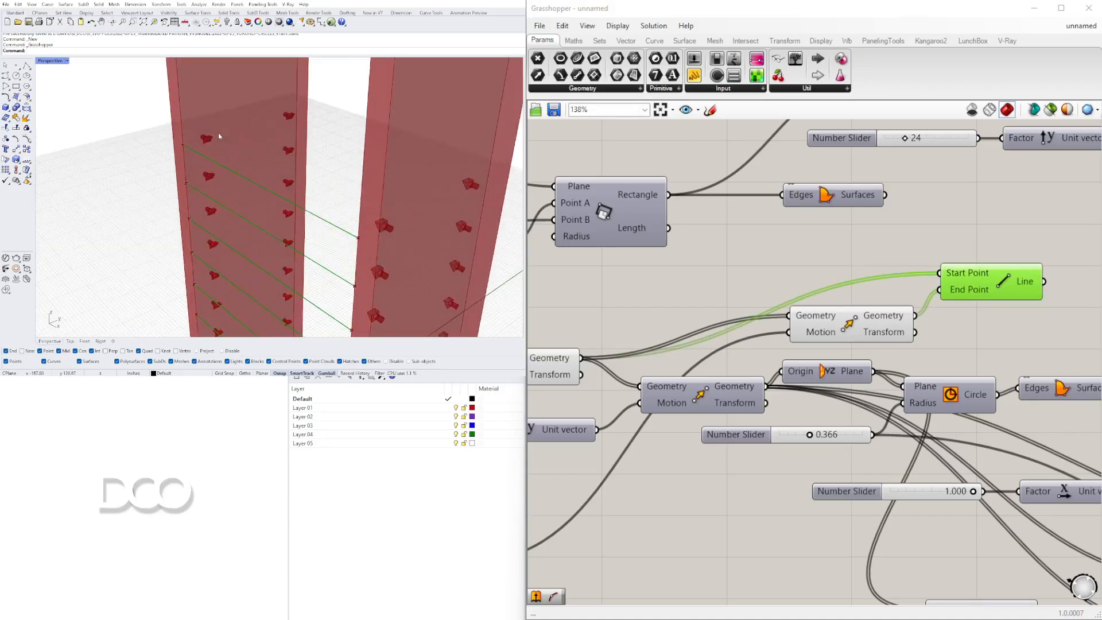
pyautogui.scroll(-5, 182, 149)
pyautogui.scroll(-1, 182, 149)
pyautogui.keyDown('shift'); pyautogui.moveTo(182, 148); pyautogui.dragTo(208, 121, button='right'); pyautogui.keyUp('shift')
pyautogui.scroll(-4, 709, 294)
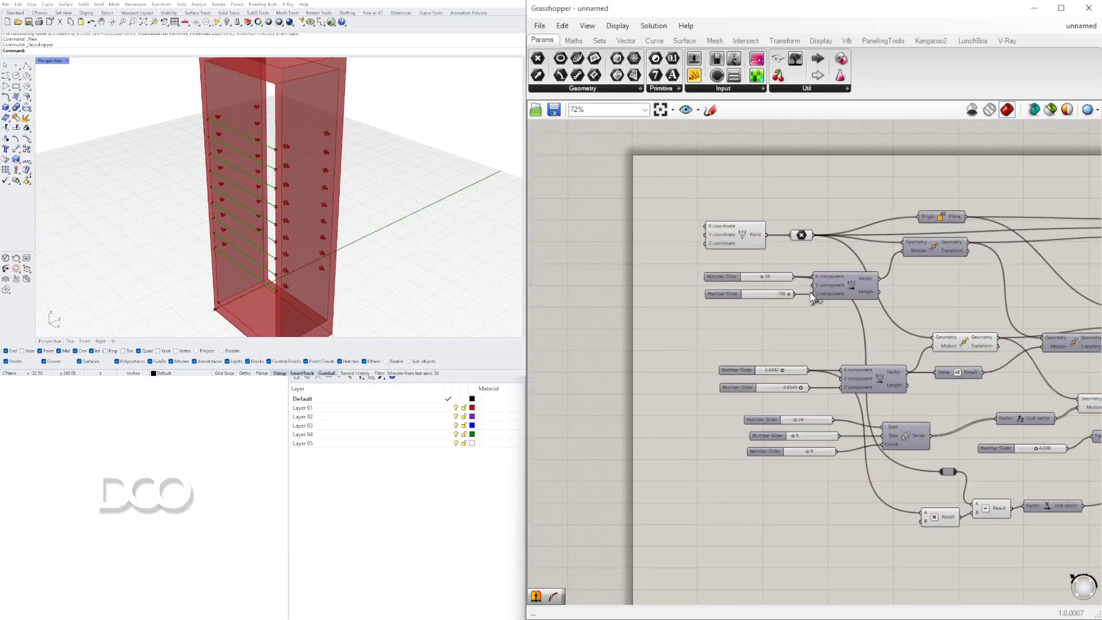
pyautogui.scroll(2, 676, 359)
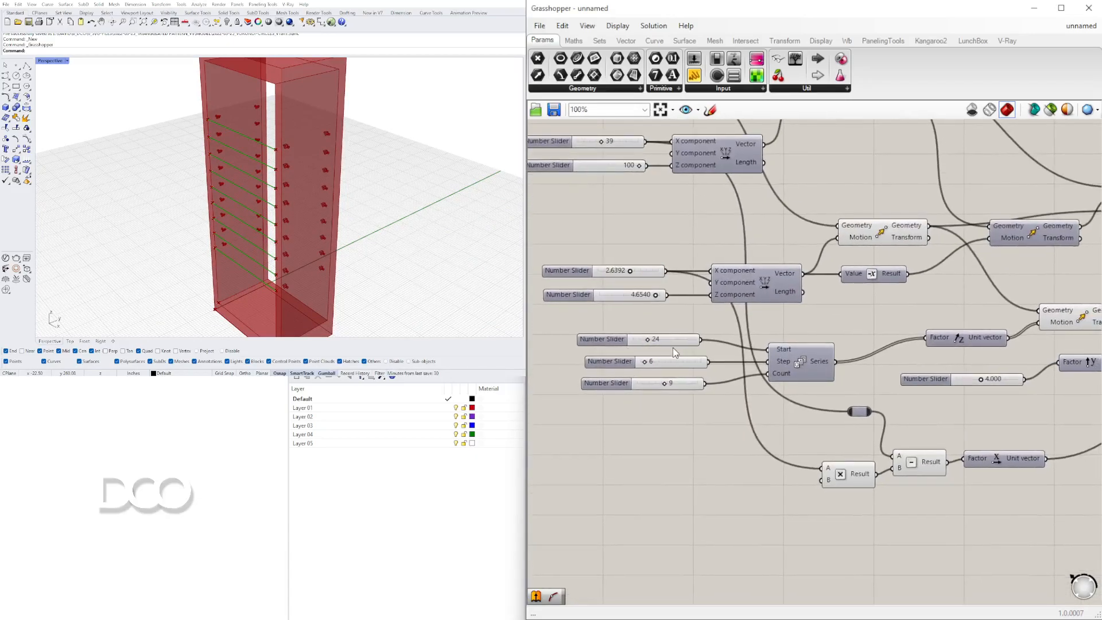
pyautogui.scroll(-1, 749, 327)
pyautogui.moveTo(749, 332); pyautogui.dragTo(770, 386, button='right')
pyautogui.moveTo(926, 370); pyautogui.dragTo(601, 415, button='right')
pyautogui.moveTo(979, 366); pyautogui.dragTo(865, 346, button='right')
pyautogui.moveTo(934, 301); pyautogui.dragTo(863, 286, button='right')
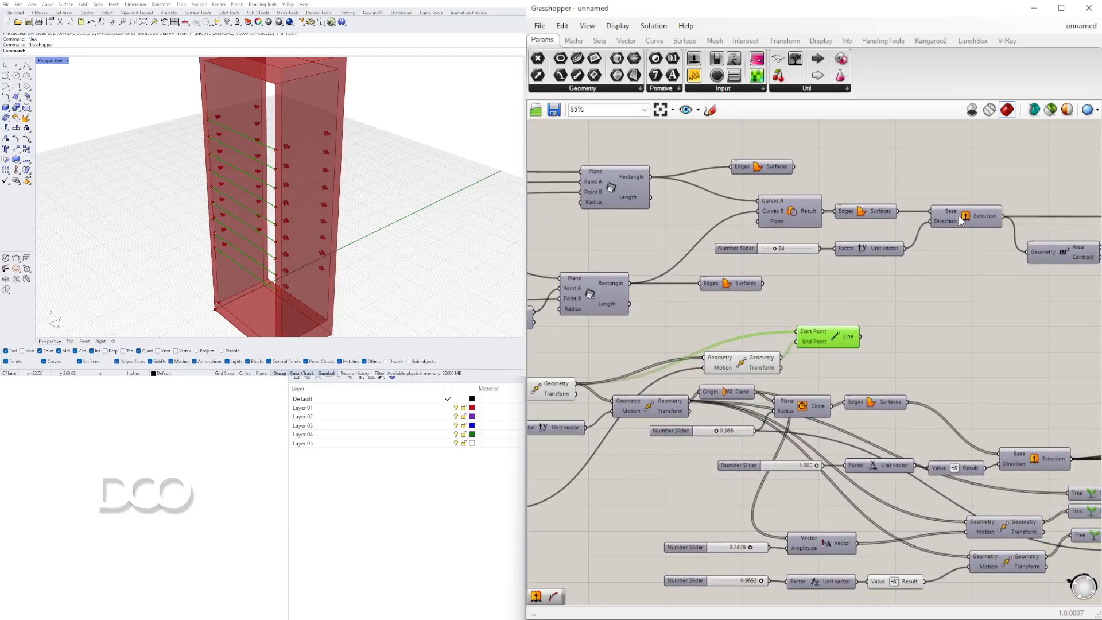
# Add an Extrusion component extruding the lines along the Unit Y vector to form blades.
pyautogui.scroll(2, 901, 370)
pyautogui.doubleClick(922, 287)
pyautogui.write('extr')
pyautogui.click(883, 279)
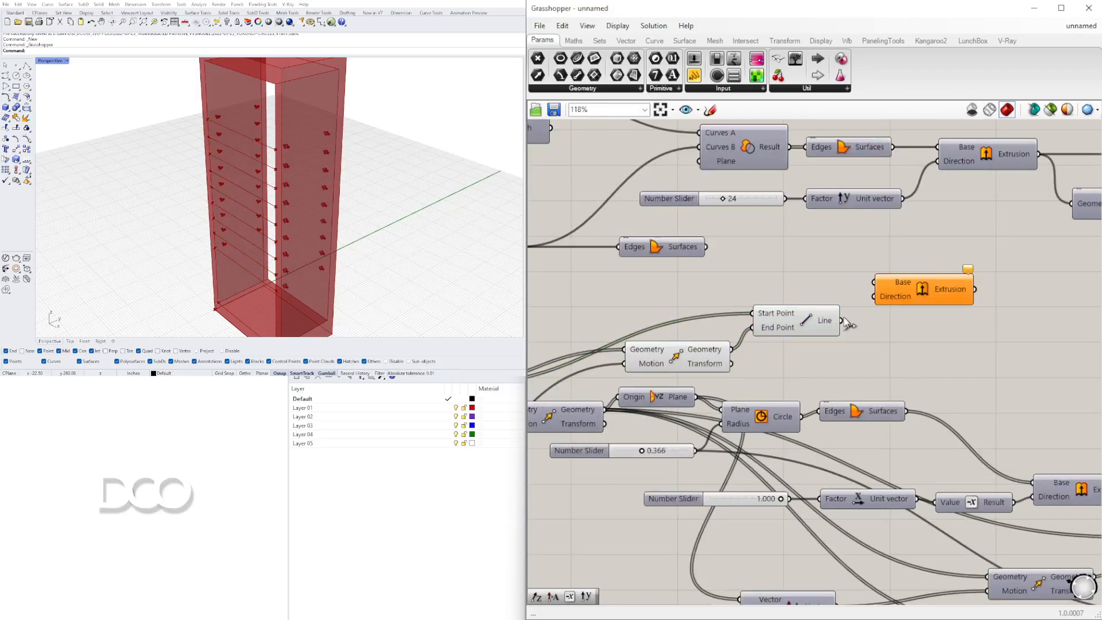
pyautogui.moveTo(857, 302); pyautogui.dragTo(874, 296)
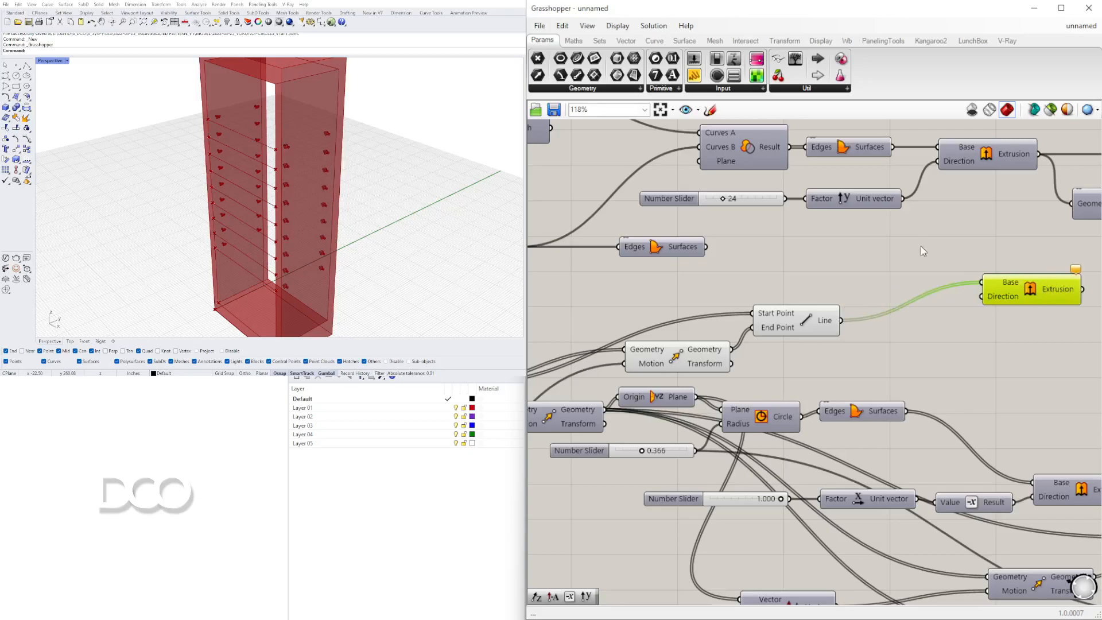
pyautogui.moveTo(916, 211); pyautogui.dragTo(835, 198, button='right')
pyautogui.moveTo(825, 192); pyautogui.dragTo(901, 283)
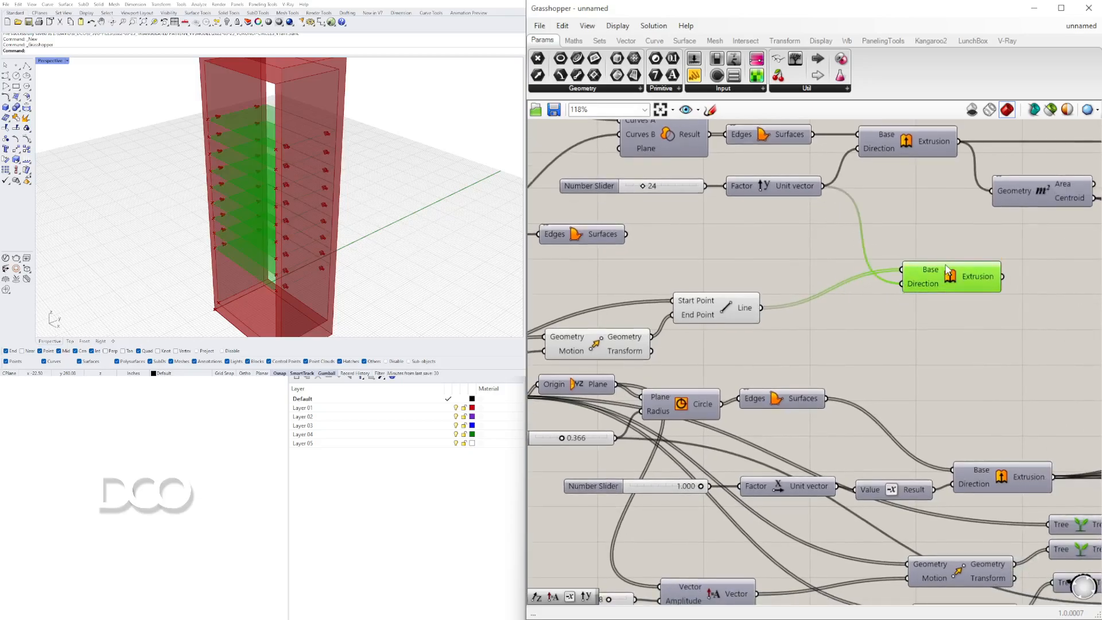
# Move the Extrusion component to an open area of the canvas.
pyautogui.moveTo(413, 150); pyautogui.dragTo(366, 131, button='right')
pyautogui.scroll(5, 366, 131)
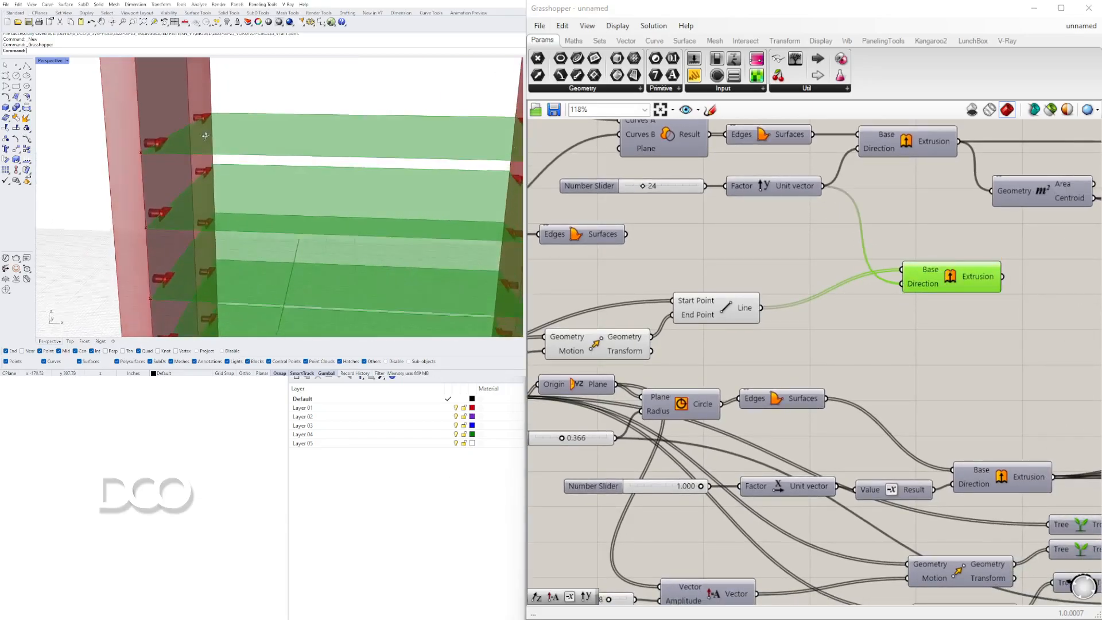
pyautogui.scroll(-3, 935, 281)
pyautogui.moveTo(979, 262); pyautogui.dragTo(704, 292, button='right')
pyautogui.scroll(-3, 850, 286)
pyautogui.moveTo(704, 292); pyautogui.dragTo(1020, 456)
pyautogui.moveTo(1021, 456); pyautogui.dragTo(989, 456, button='right')
pyautogui.moveTo(977, 439); pyautogui.dragTo(754, 212)
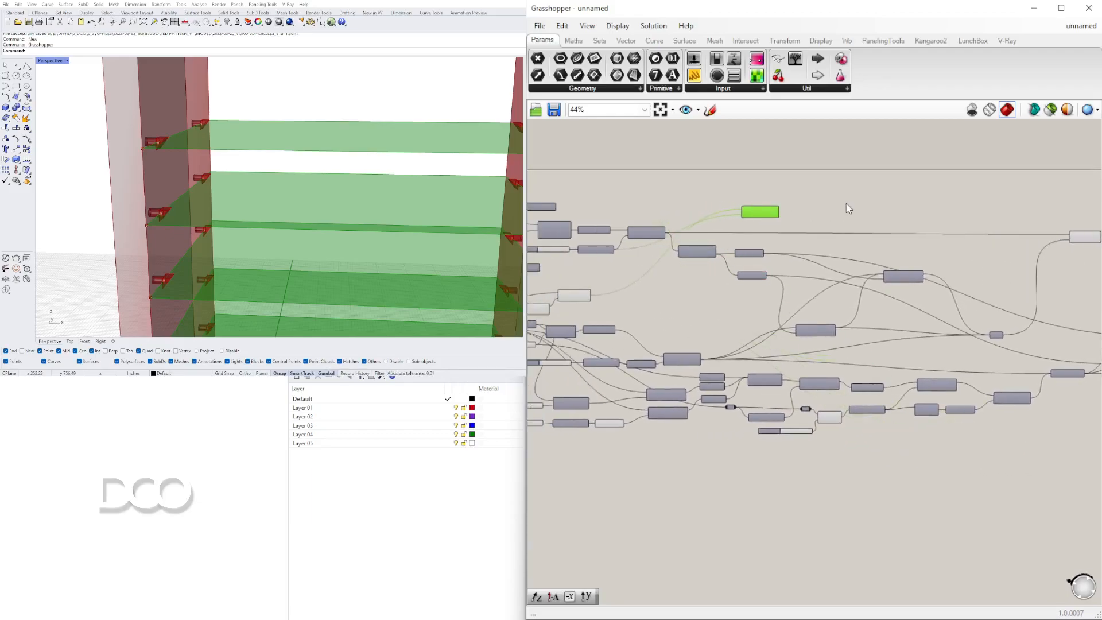
pyautogui.click(846, 203)
pyautogui.scroll(5, 804, 206)
pyautogui.scroll(-6, 845, 237)
pyautogui.scroll(3, 818, 212)
# Add a Move component and feed the blade extrusions into its geometry input.
pyautogui.click(811, 262)
pyautogui.click(918, 261)
pyautogui.scroll(3, 918, 262)
pyautogui.doubleClick(925, 261)
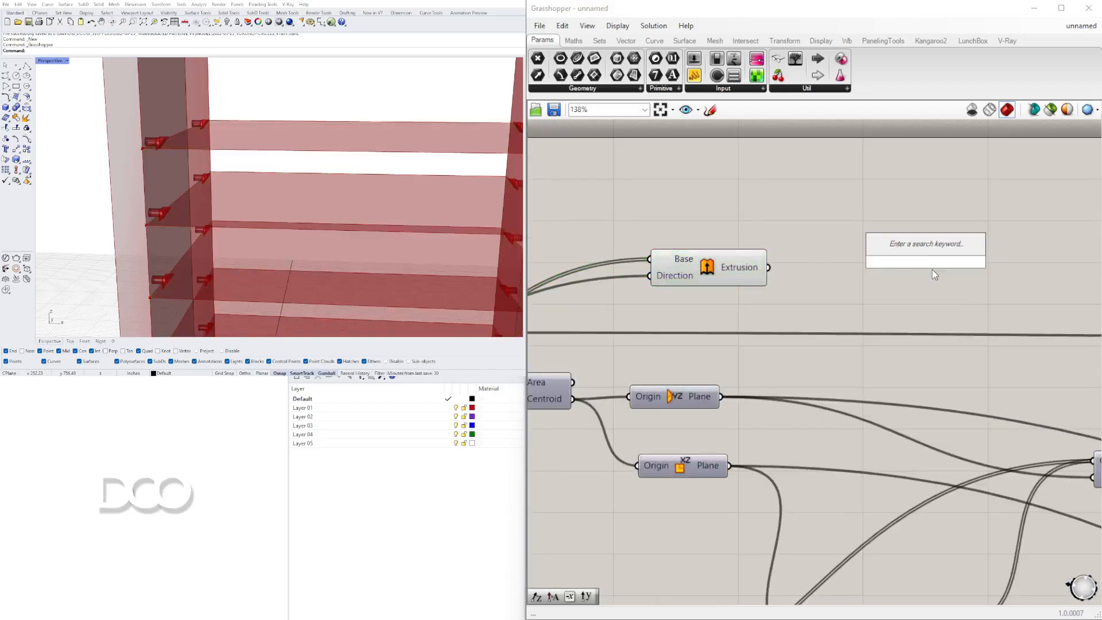
pyautogui.write('move')
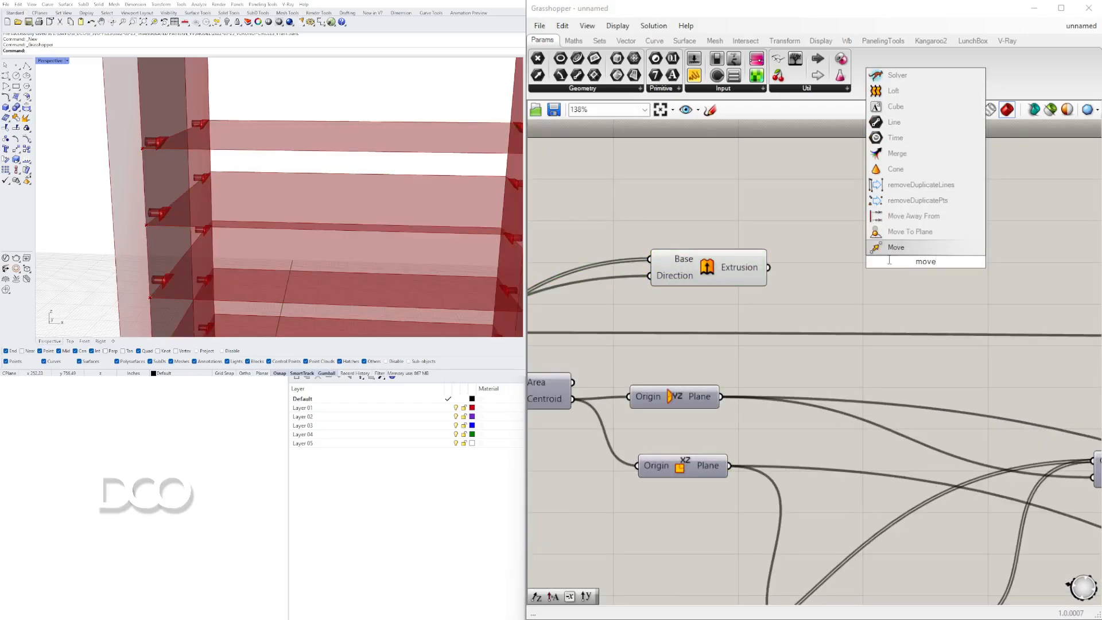
pyautogui.press('Return')
pyautogui.moveTo(770, 267); pyautogui.dragTo(1045, 268)
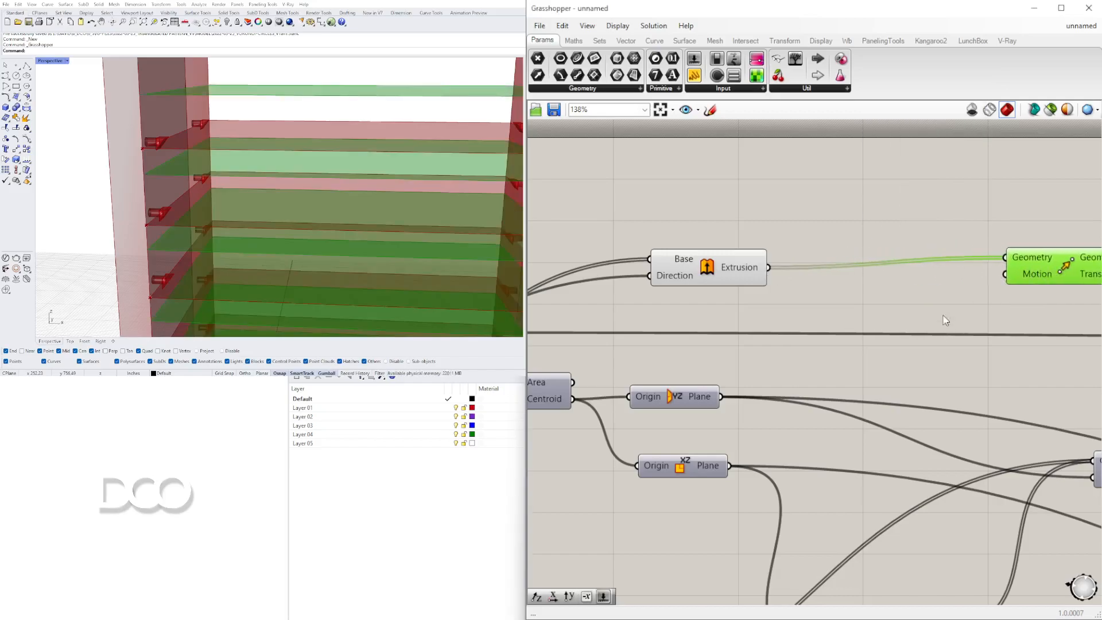
# Add a Unit Z vector and connect it to the Move's motion input.
pyautogui.doubleClick(933, 278)
pyautogui.write('z')
pyautogui.press('Return')
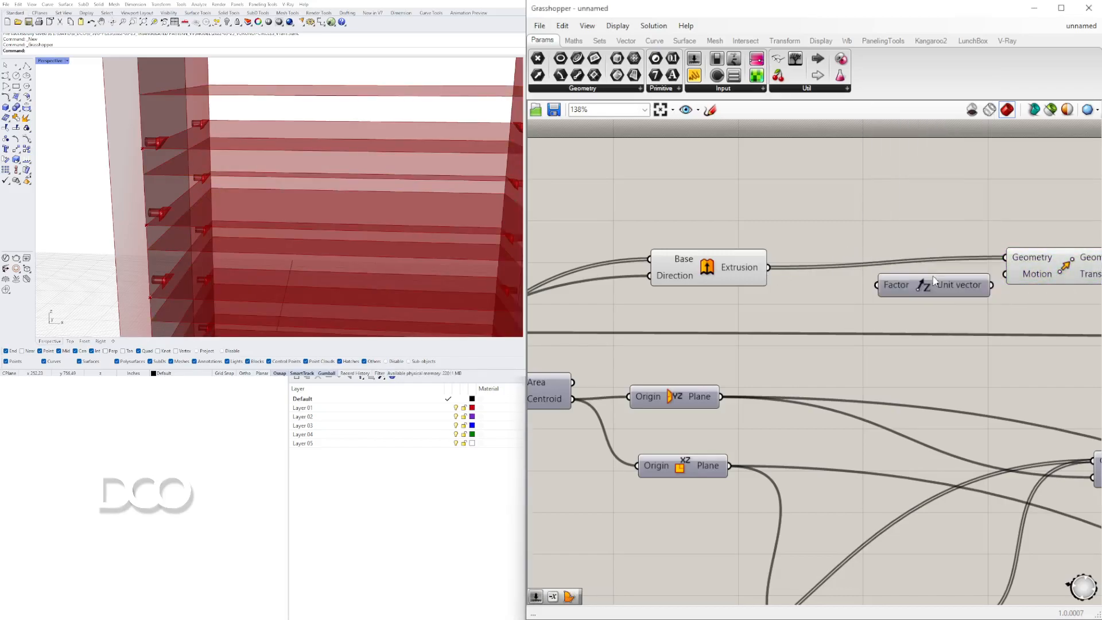
pyautogui.moveTo(990, 285); pyautogui.dragTo(1005, 274)
pyautogui.moveTo(1058, 304); pyautogui.dragTo(953, 231)
pyautogui.moveTo(952, 286); pyautogui.dragTo(952, 298)
# Wire an upstream value into the Unit Z vector's factor and arrange the new components.
pyautogui.click(941, 224)
pyautogui.scroll(-5, 942, 225)
pyautogui.moveTo(848, 315); pyautogui.dragTo(859, 238, button='right')
pyautogui.scroll(4, 766, 401)
pyautogui.moveTo(745, 423); pyautogui.dragTo(958, 448, button='right')
pyautogui.moveTo(688, 297); pyautogui.dragTo(635, 371, button='right')
pyautogui.scroll(-4, 651, 342)
pyautogui.moveTo(649, 351); pyautogui.dragTo(1010, 214)
pyautogui.scroll(4, 860, 229)
pyautogui.moveTo(1036, 228); pyautogui.dragTo(775, 283, button='right')
pyautogui.moveTo(910, 220); pyautogui.dragTo(763, 287)
pyautogui.moveTo(899, 264); pyautogui.dragTo(739, 262)
pyautogui.click(743, 219)
pyautogui.moveTo(658, 218); pyautogui.dragTo(615, 278)
pyautogui.middleClick(631, 198)
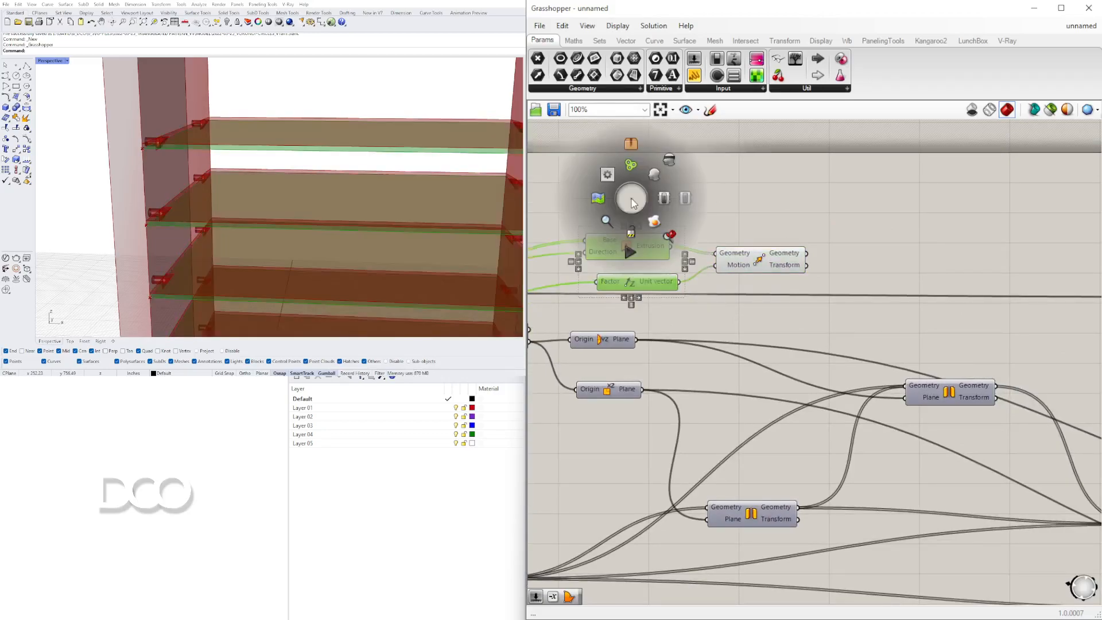
# Turn off the previews of the shelf components so only the moved blades show in the viewport.
pyautogui.click(669, 164)
pyautogui.moveTo(393, 86)
pyautogui.mouseDown(button='right')
pyautogui.moveTo(367, 81)
pyautogui.moveTo(387, 84)
pyautogui.mouseUp(button='right')
pyautogui.scroll(5, 161, 139)
pyautogui.moveTo(735, 282); pyautogui.dragTo(1042, 264, button='right')
pyautogui.scroll(-4, 1033, 265)
pyautogui.scroll(2, 838, 367)
pyautogui.moveTo(840, 363); pyautogui.dragTo(623, 320)
pyautogui.middleClick(672, 310)
pyautogui.click(707, 294)
pyautogui.moveTo(762, 368); pyautogui.dragTo(922, 323, button='right')
pyautogui.scroll(-2, 922, 324)
pyautogui.scroll(2, 759, 377)
pyautogui.moveTo(782, 439); pyautogui.dragTo(669, 297)
pyautogui.middleClick(676, 297)
pyautogui.click(709, 262)
pyautogui.moveTo(273, 165); pyautogui.dragTo(256, 150, button='right')
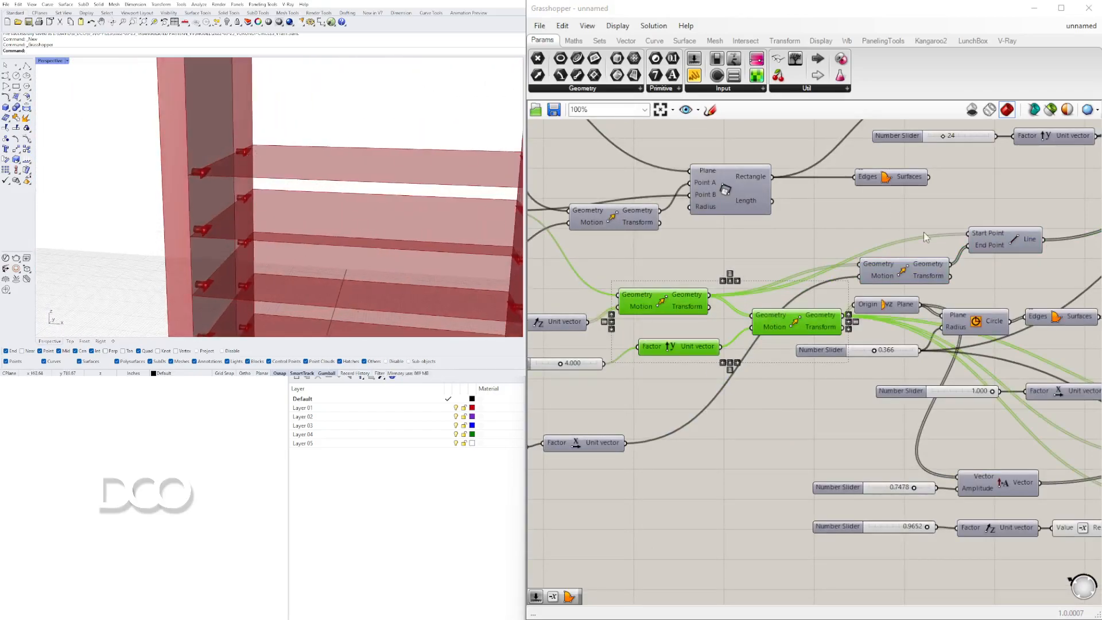
# Add an Extrude component and feed the moved blades into its base input.
pyautogui.moveTo(1062, 223); pyautogui.dragTo(850, 315, button='right')
pyautogui.scroll(-3, 850, 315)
pyautogui.moveTo(1061, 281); pyautogui.dragTo(711, 336, button='right')
pyautogui.scroll(2, 717, 333)
pyautogui.click(717, 268)
pyautogui.scroll(2, 802, 264)
pyautogui.scroll(2, 804, 269)
pyautogui.doubleClick(820, 257)
pyautogui.write('extr')
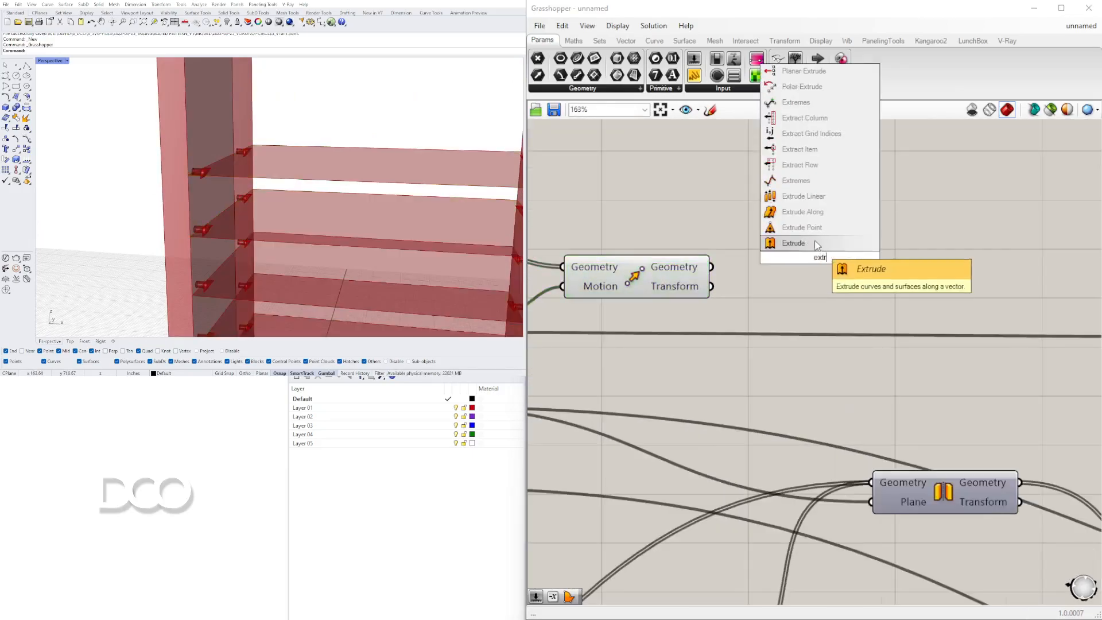
pyautogui.click(816, 243)
pyautogui.moveTo(729, 266); pyautogui.dragTo(749, 247)
pyautogui.moveTo(817, 259); pyautogui.dragTo(878, 197)
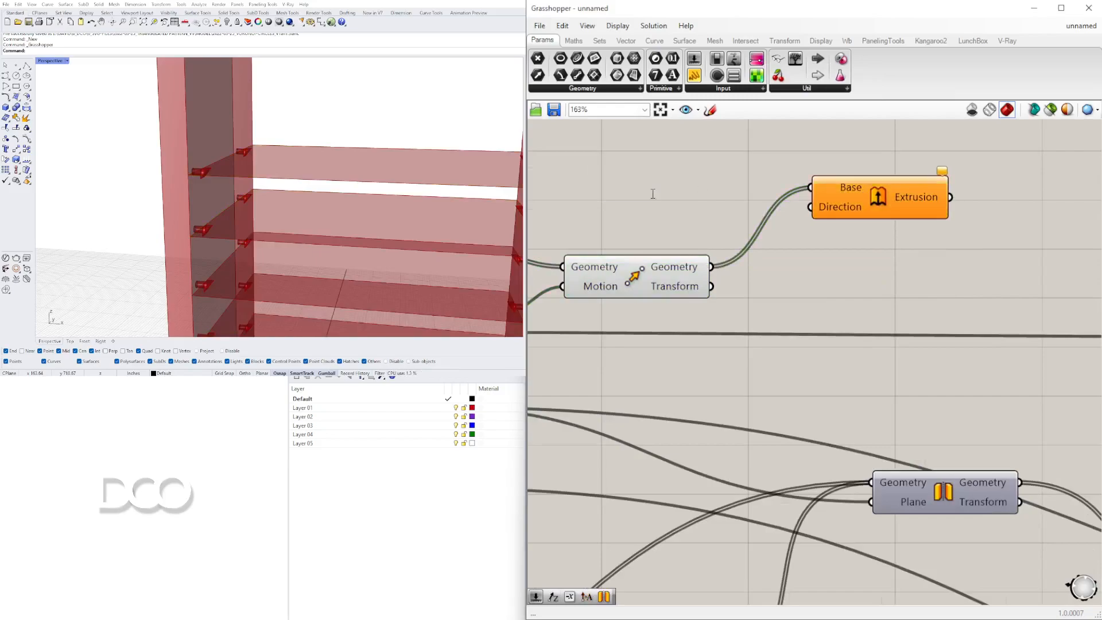
# Add a Unit Z vector and connect it to the Extrude's direction input.
pyautogui.doubleClick(652, 195)
pyautogui.write('z')
pyautogui.click(621, 179)
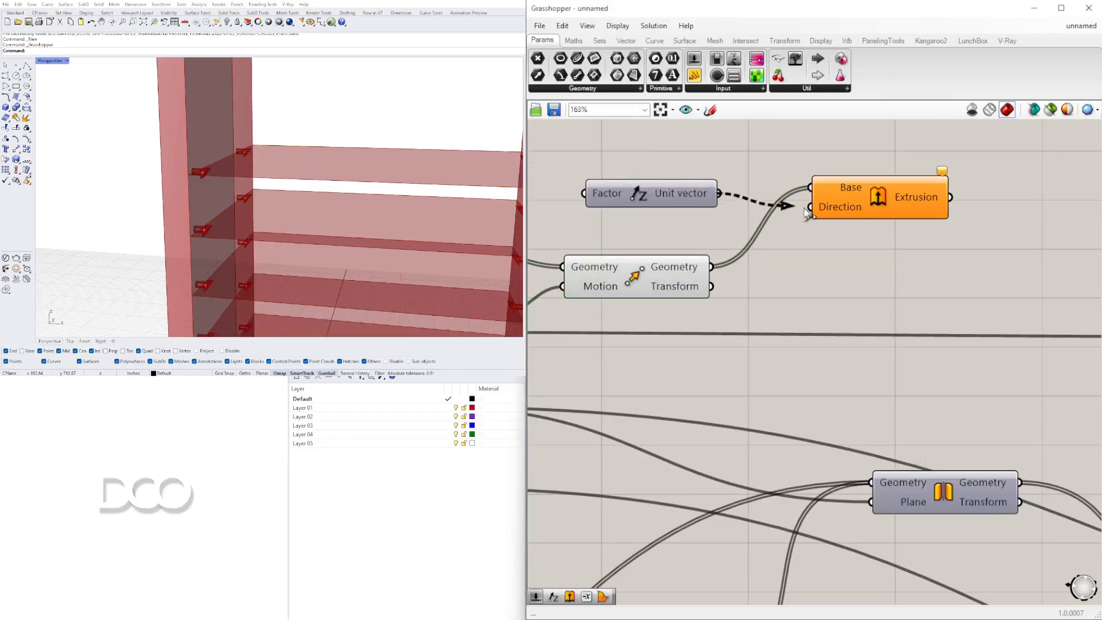
pyautogui.moveTo(787, 207); pyautogui.dragTo(810, 206)
# Add a number slider set to 0.75 and wire it into the new Unit Z vector's factor.
pyautogui.moveTo(882, 198); pyautogui.dragTo(885, 191)
pyautogui.moveTo(777, 192); pyautogui.dragTo(962, 236, button='right')
pyautogui.scroll(-3, 961, 236)
pyautogui.scroll(1, 849, 246)
pyautogui.moveTo(1024, 225); pyautogui.dragTo(1030, 221)
pyautogui.doubleClick(689, 242)
pyautogui.write('1')
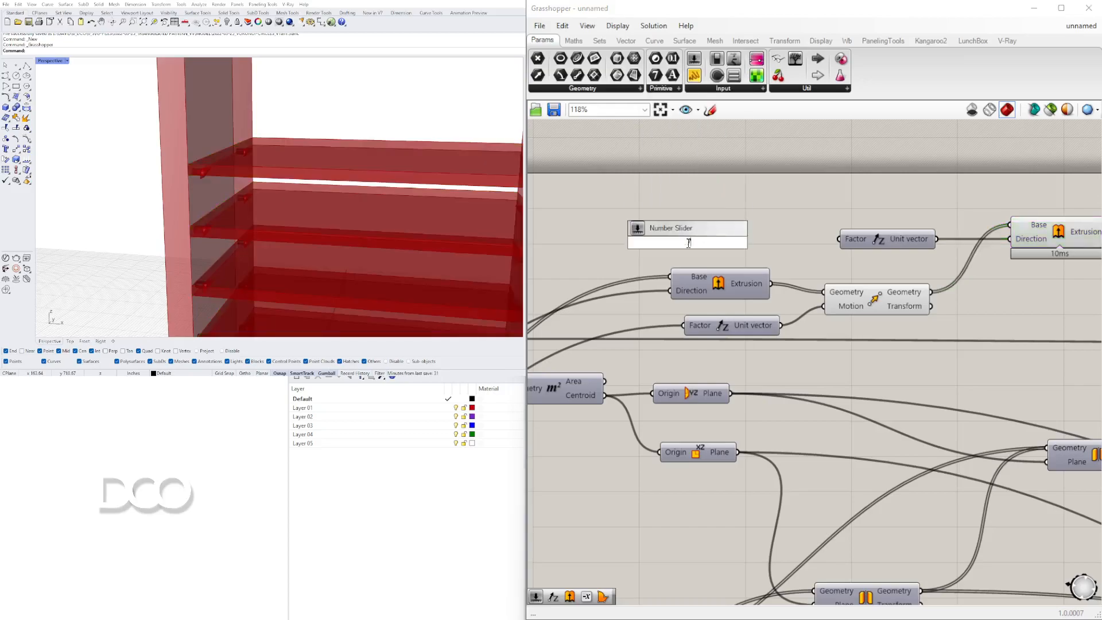
pyautogui.press('Return')
pyautogui.moveTo(762, 243); pyautogui.dragTo(840, 239)
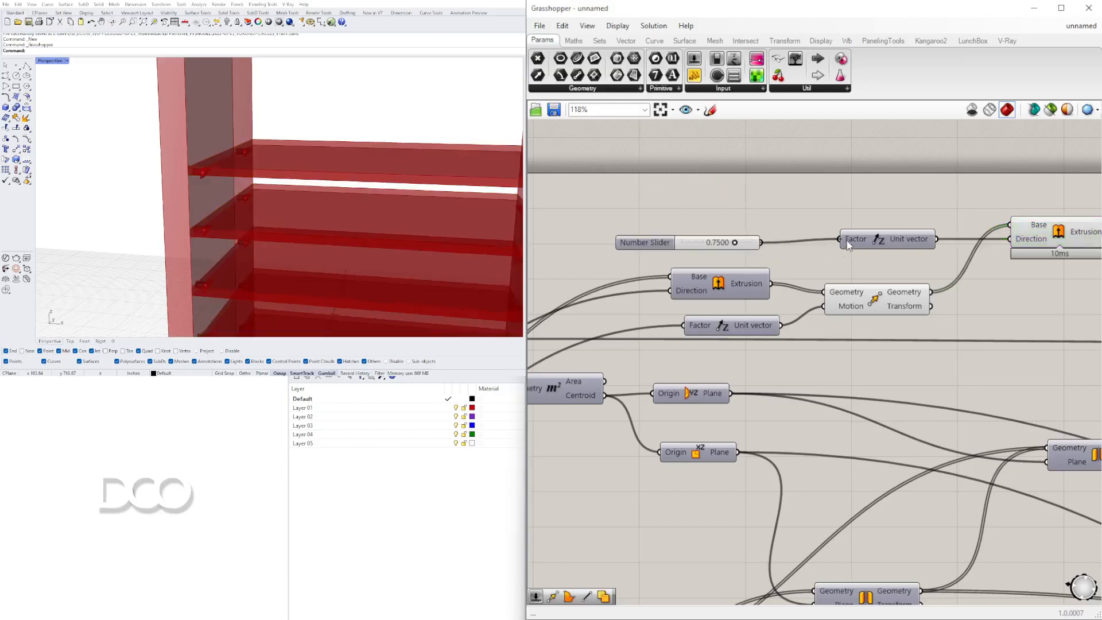
pyautogui.moveTo(954, 245); pyautogui.dragTo(763, 243, button='right')
# Toggle previews on the components around the blade extrusion and review the whole bookshelf.
pyautogui.scroll(-3, 771, 247)
pyautogui.scroll(2, 769, 304)
pyautogui.moveTo(774, 278); pyautogui.dragTo(825, 326)
pyautogui.moveTo(725, 245); pyautogui.dragTo(692, 193)
pyautogui.middleClick(700, 184)
pyautogui.click(726, 161)
pyautogui.click(805, 147)
pyautogui.moveTo(936, 212); pyautogui.dragTo(912, 212)
pyautogui.click(893, 244)
pyautogui.scroll(-4, 827, 247)
pyautogui.moveTo(826, 246); pyautogui.dragTo(678, 208, button='right')
pyautogui.scroll(-5, 355, 186)
pyautogui.scroll(-6, 321, 195)
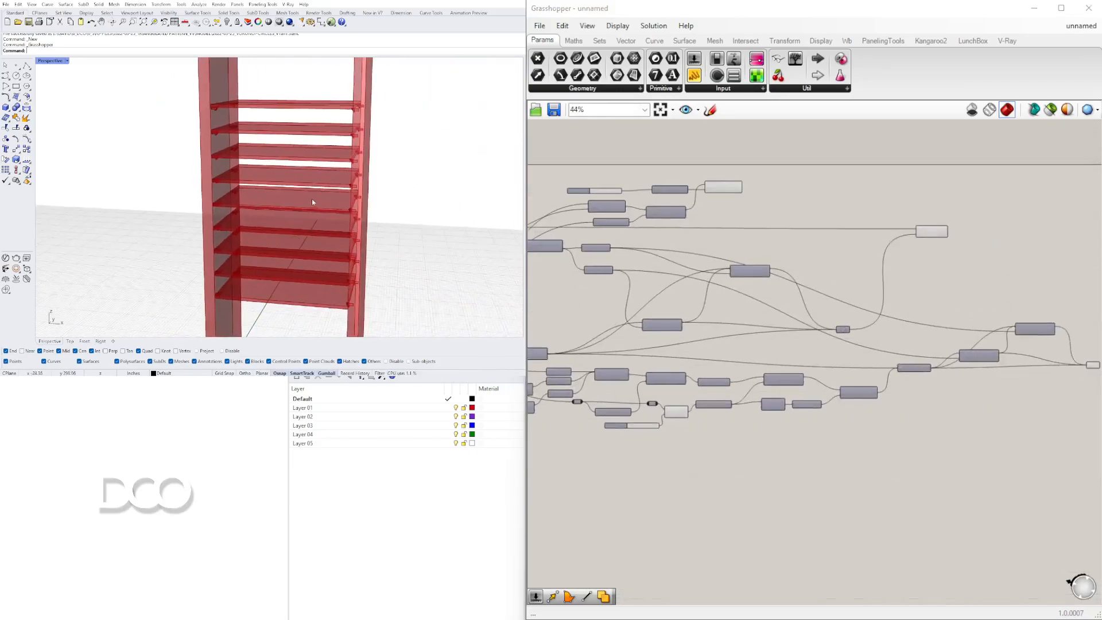
pyautogui.moveTo(326, 216); pyautogui.dragTo(291, 229, button='right')
pyautogui.moveTo(370, 145); pyautogui.dragTo(309, 144, button='right')
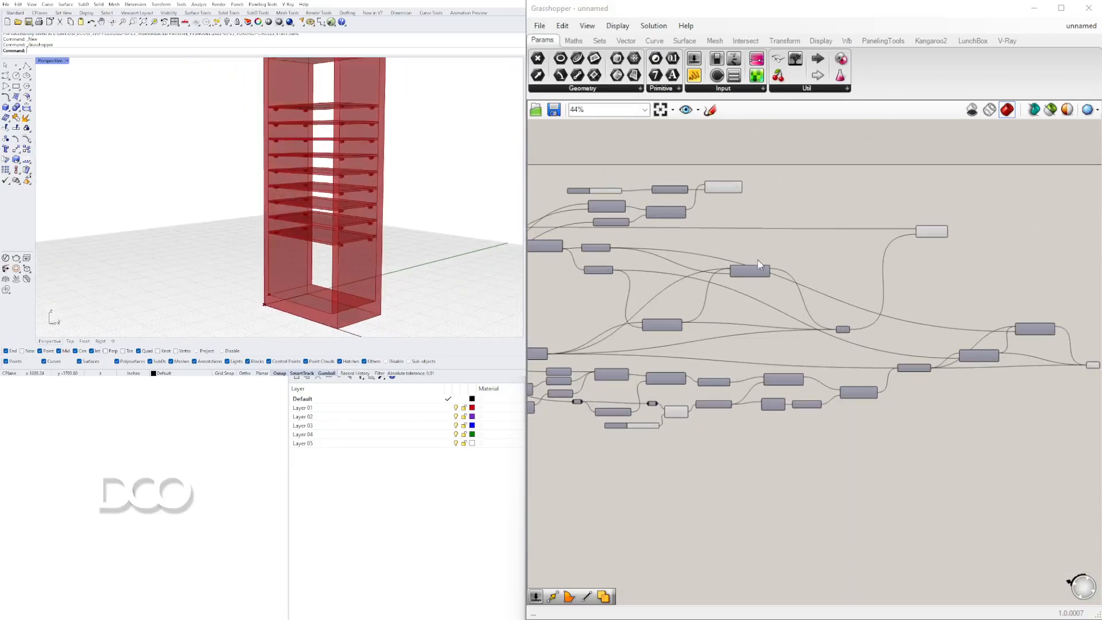
# Set the shelf series' step slider to 15 and its start slider to 20.
pyautogui.scroll(3, 758, 240)
pyautogui.scroll(-3, 858, 340)
pyautogui.moveTo(666, 347); pyautogui.dragTo(786, 349, button='right')
pyautogui.scroll(1, 786, 349)
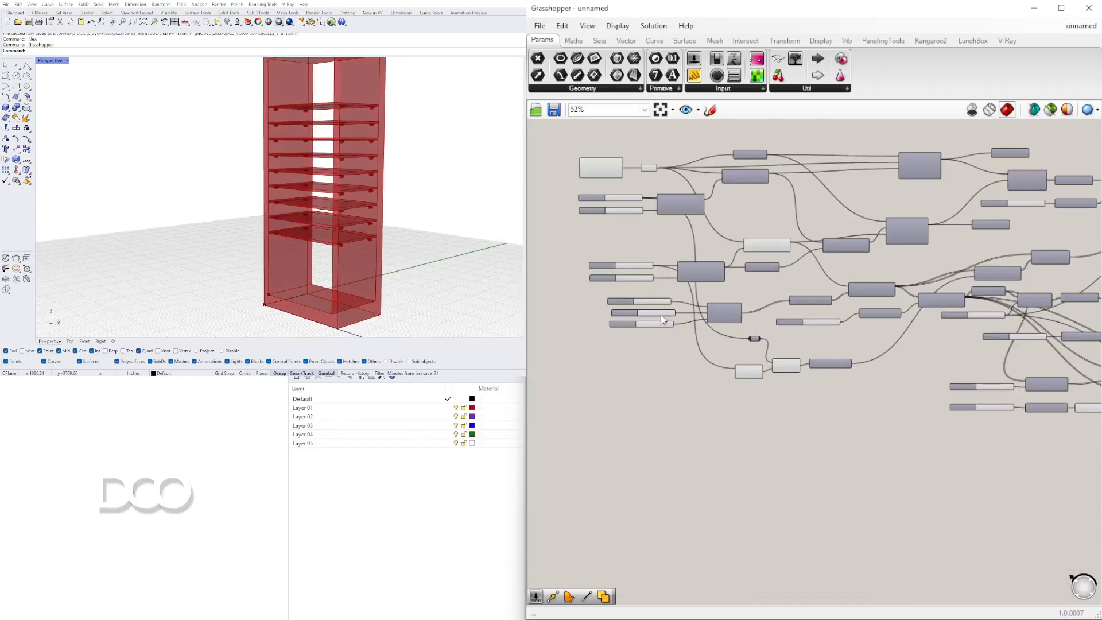
pyautogui.scroll(2, 661, 316)
pyautogui.scroll(3, 628, 315)
pyautogui.moveTo(598, 296); pyautogui.dragTo(662, 321, button='right')
pyautogui.scroll(2, 666, 320)
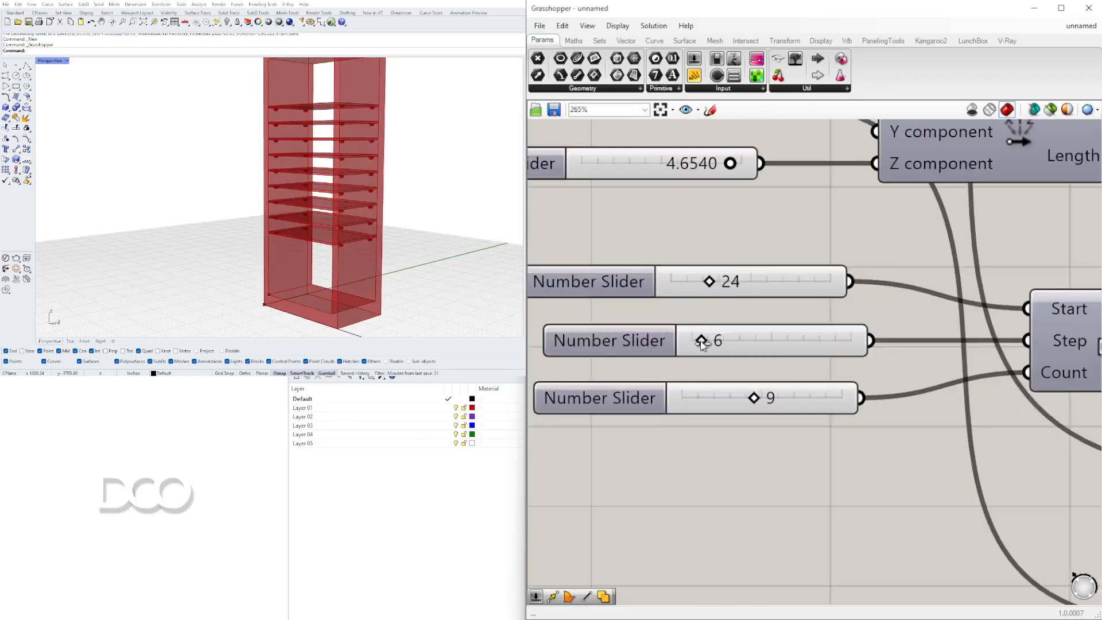
pyautogui.moveTo(703, 341)
pyautogui.mouseDown()
pyautogui.moveTo(728, 343)
pyautogui.moveTo(717, 343)
pyautogui.mouseUp()
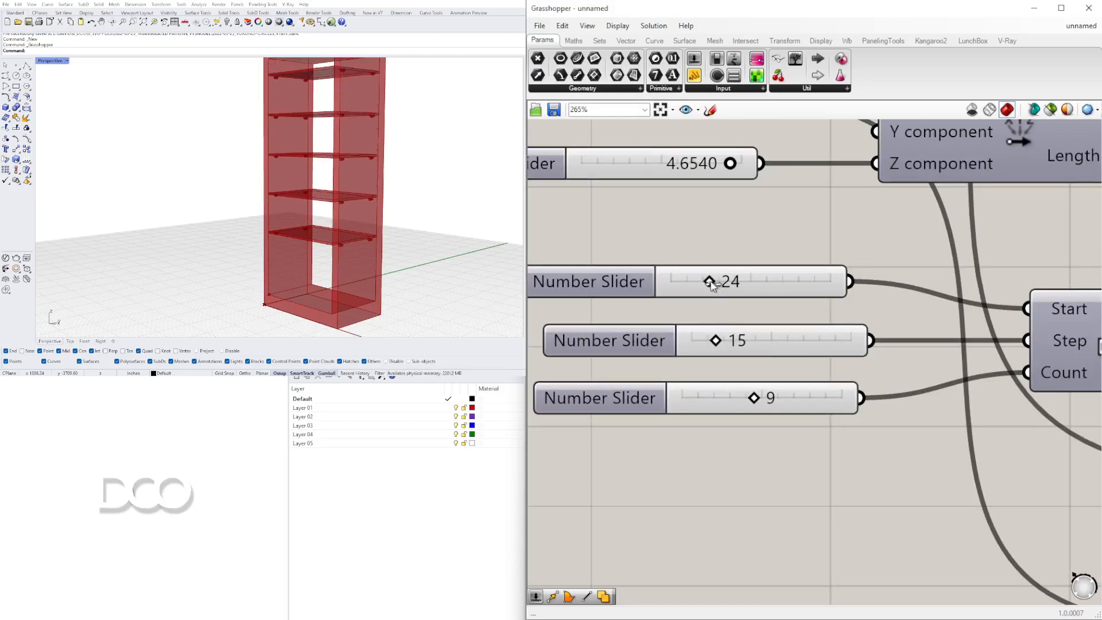
pyautogui.moveTo(711, 285)
pyautogui.mouseDown()
pyautogui.moveTo(698, 284)
pyautogui.moveTo(708, 285)
pyautogui.mouseUp()
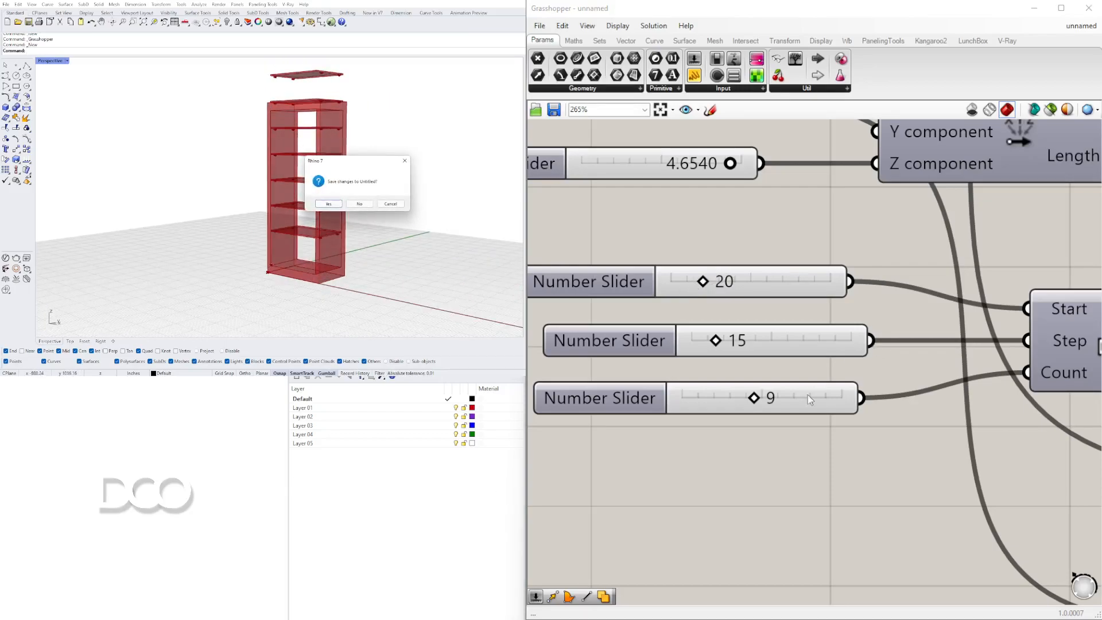
pyautogui.click(391, 204)
pyautogui.scroll(-5, 351, 212)
pyautogui.keyDown('shift'); pyautogui.moveTo(358, 192); pyautogui.dragTo(354, 224, button='right'); pyautogui.keyUp('shift')
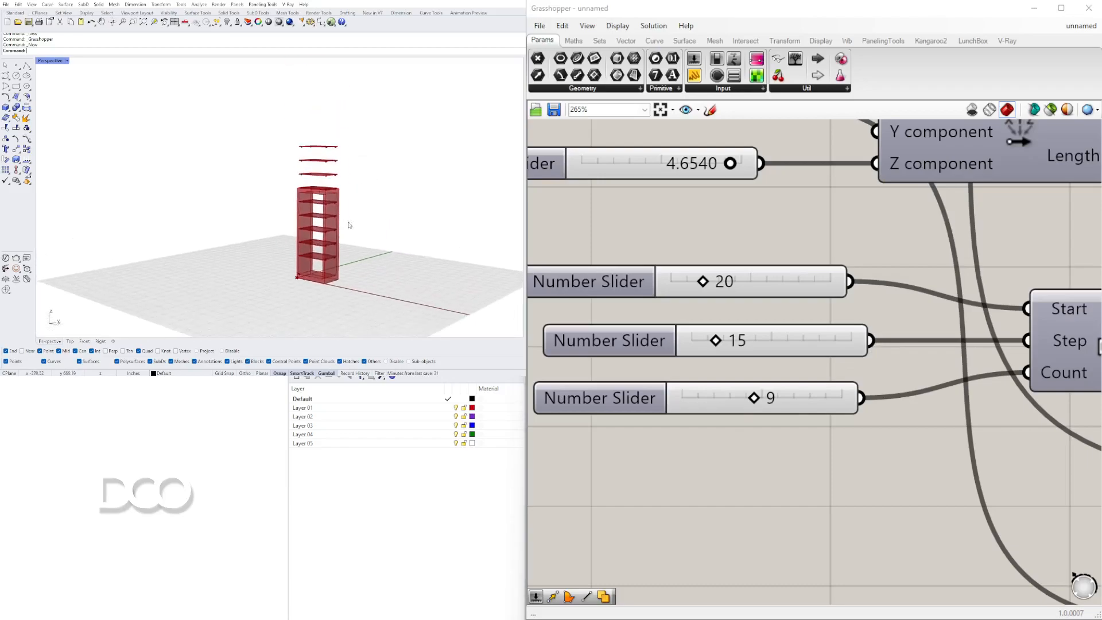
pyautogui.scroll(2, 354, 224)
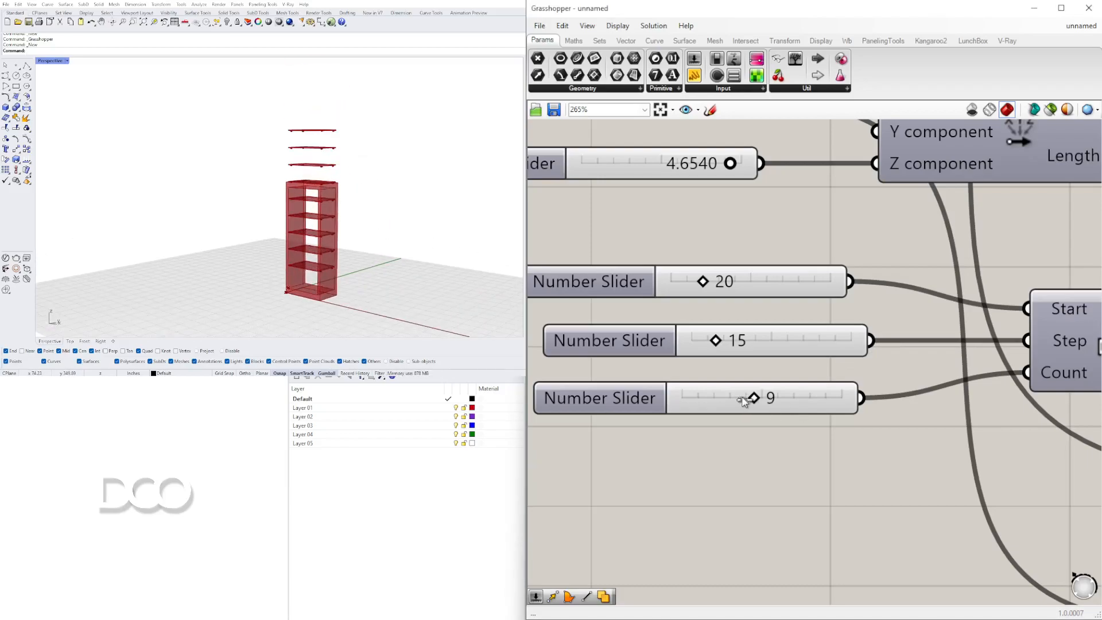
# Inspect the extrusion components on the canvas and the bookshelf in the viewport.
pyautogui.moveTo(727, 397); pyautogui.dragTo(720, 397)
pyautogui.scroll(-6, 802, 307)
pyautogui.moveTo(1056, 184); pyautogui.dragTo(711, 247, button='right')
pyautogui.scroll(4, 1004, 198)
pyautogui.click(953, 195)
pyautogui.scroll(8, 302, 227)
pyautogui.moveTo(301, 226); pyautogui.dragTo(345, 238, button='right')
pyautogui.scroll(-4, 770, 227)
pyautogui.scroll(3, 728, 252)
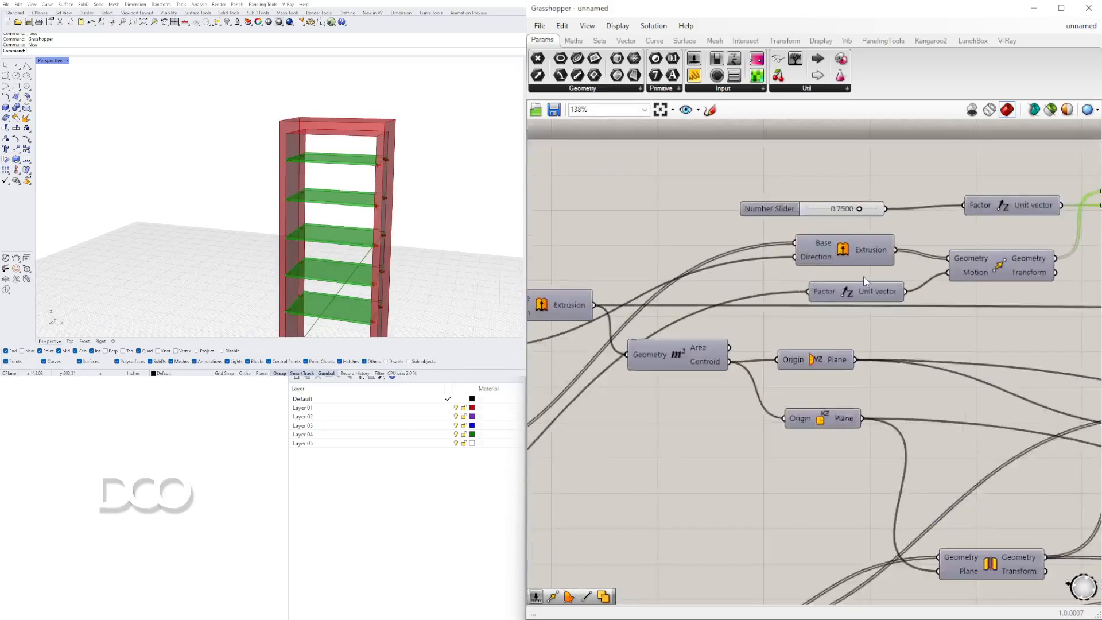
pyautogui.moveTo(901, 177); pyautogui.dragTo(959, 178)
pyautogui.scroll(-3, 654, 304)
pyautogui.moveTo(654, 304); pyautogui.dragTo(1018, 227, button='right')
pyautogui.moveTo(617, 370); pyautogui.dragTo(822, 304, button='right')
pyautogui.moveTo(1086, 174); pyautogui.dragTo(869, 300, button='right')
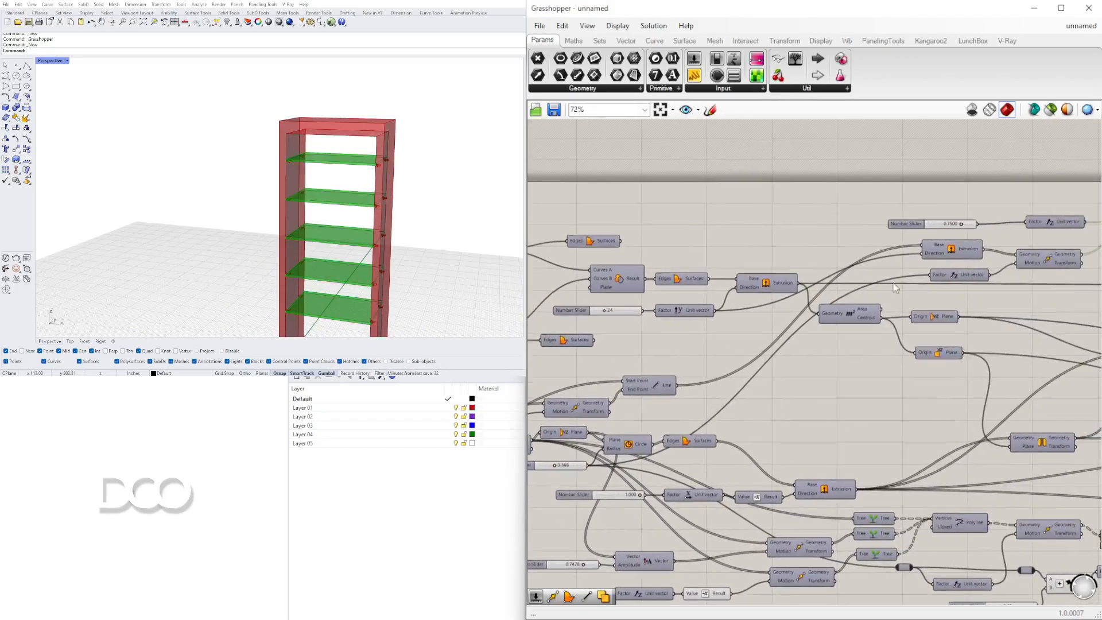
pyautogui.keyDown('shift'); pyautogui.moveTo(330, 211); pyautogui.dragTo(345, 146, button='right'); pyautogui.keyUp('shift')
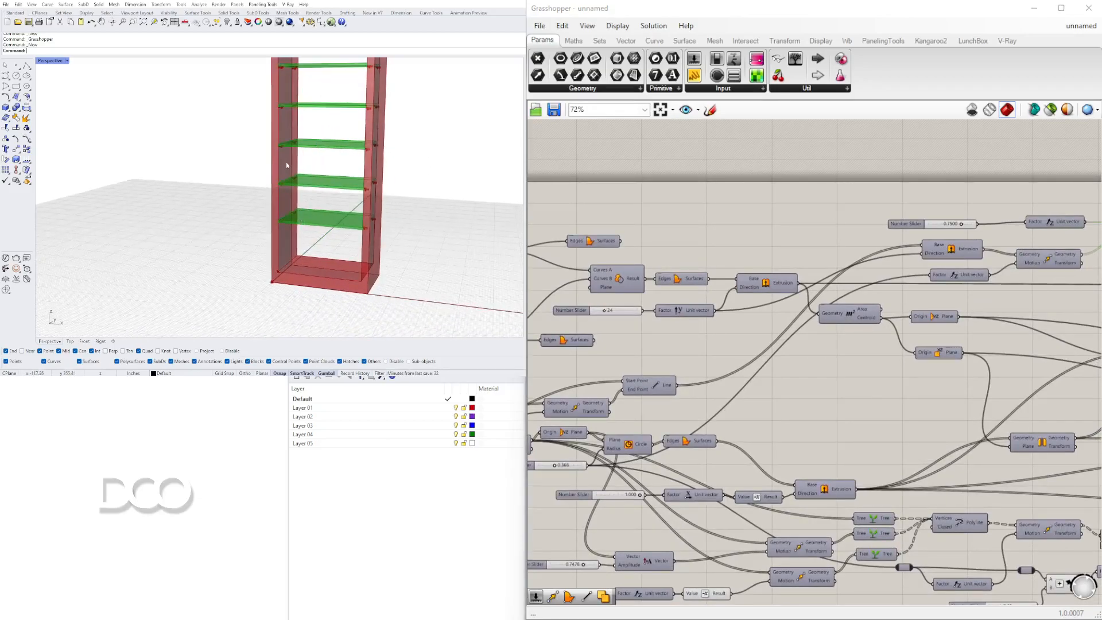
# Turn the Extrude component's preview off and back on.
pyautogui.scroll(-4, 288, 165)
pyautogui.moveTo(1029, 223); pyautogui.dragTo(757, 278, button='right')
pyautogui.scroll(4, 897, 270)
pyautogui.middleClick(898, 274)
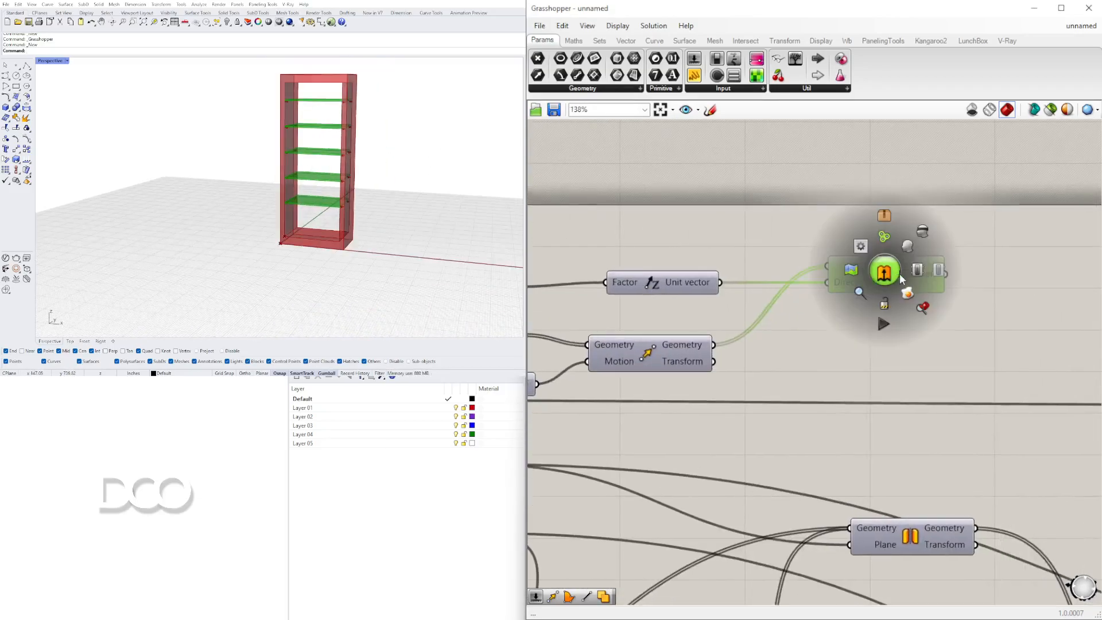
pyautogui.click(912, 244)
pyautogui.scroll(-2, 723, 313)
pyautogui.scroll(-4, 700, 378)
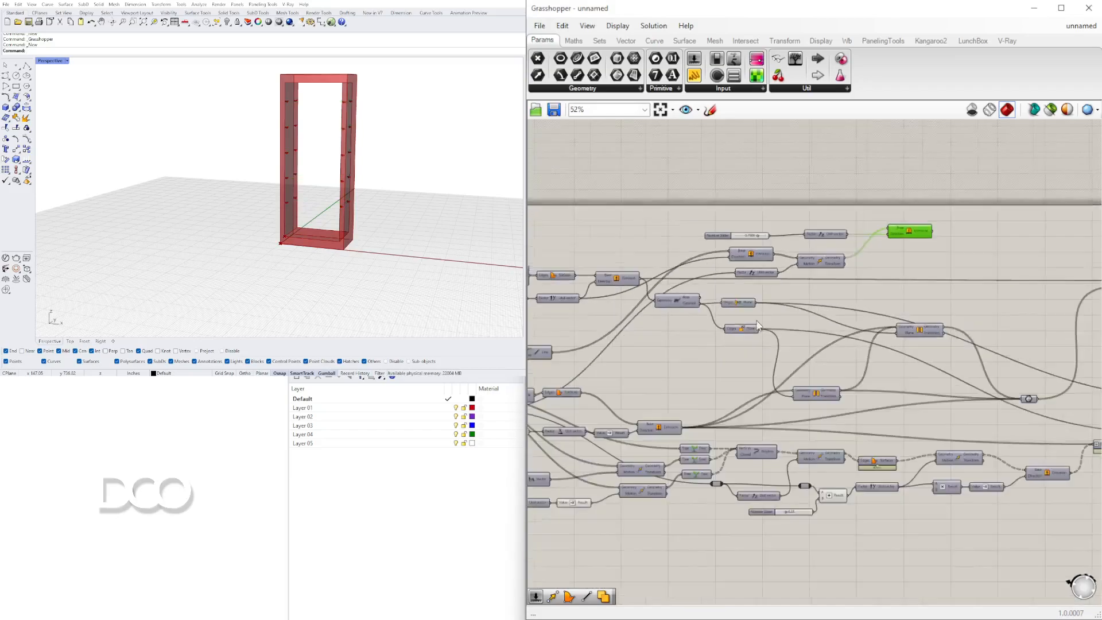
pyautogui.scroll(5, 297, 104)
pyautogui.scroll(-5, 297, 104)
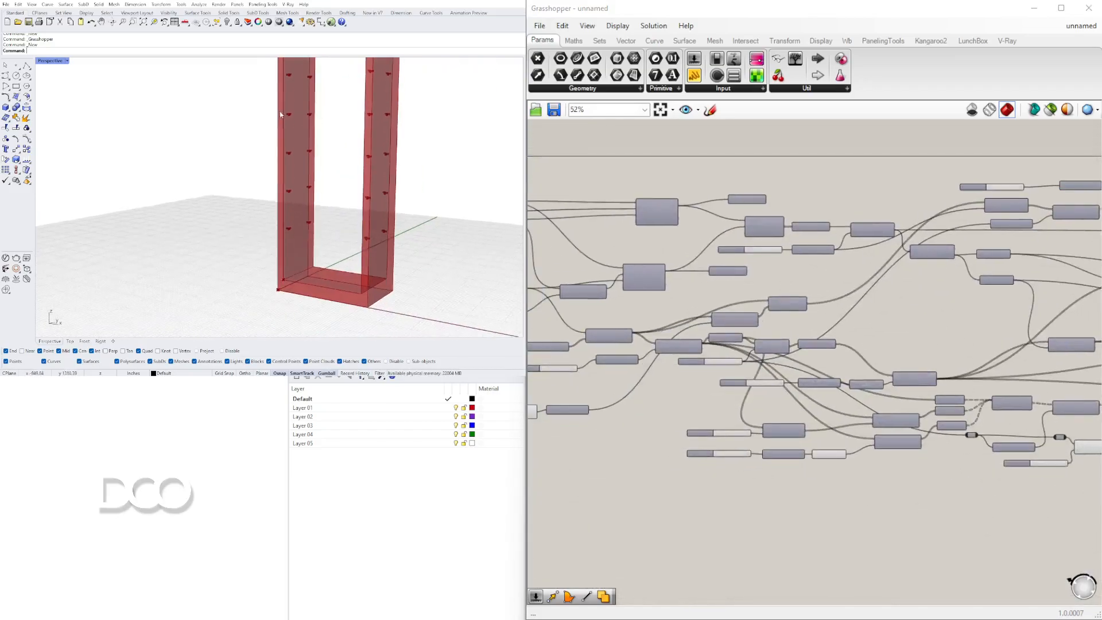
pyautogui.scroll(-3, 324, 190)
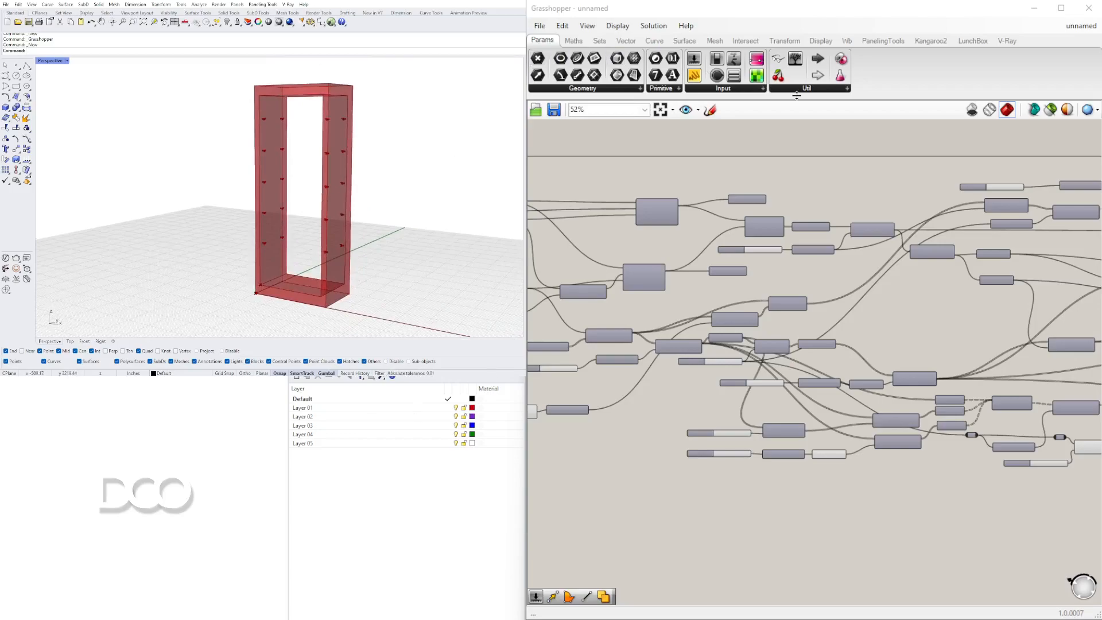
pyautogui.click(931, 251)
pyautogui.scroll(5, 932, 251)
pyautogui.rightClick(929, 251)
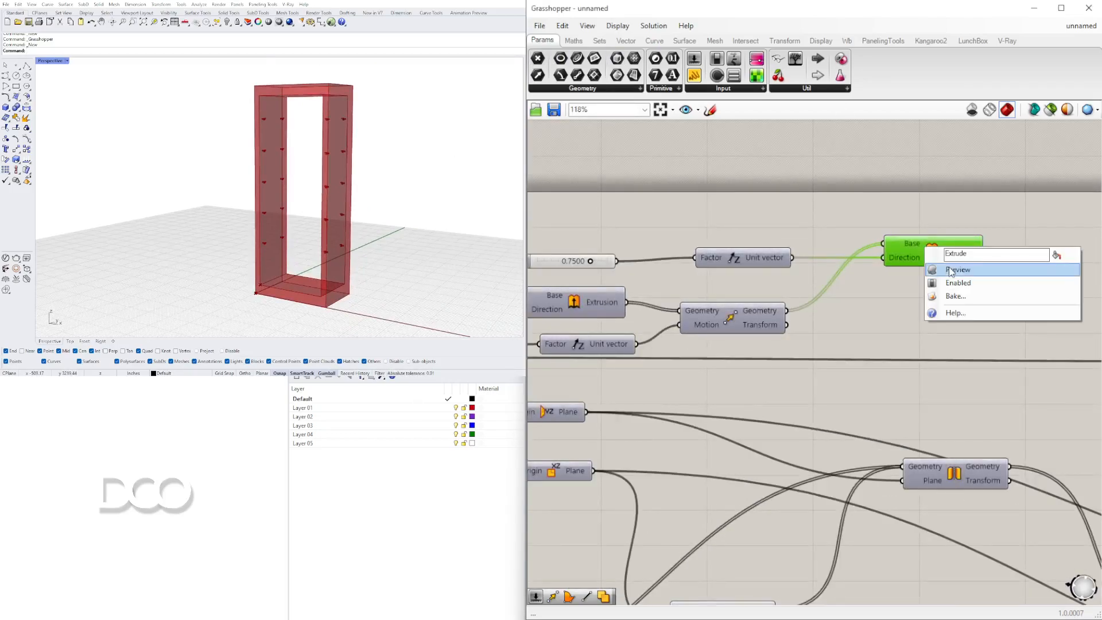
pyautogui.click(951, 271)
# Review the finished bookshelf in the viewport and the full definition on the canvas.
pyautogui.moveTo(321, 275); pyautogui.dragTo(291, 143, button='right')
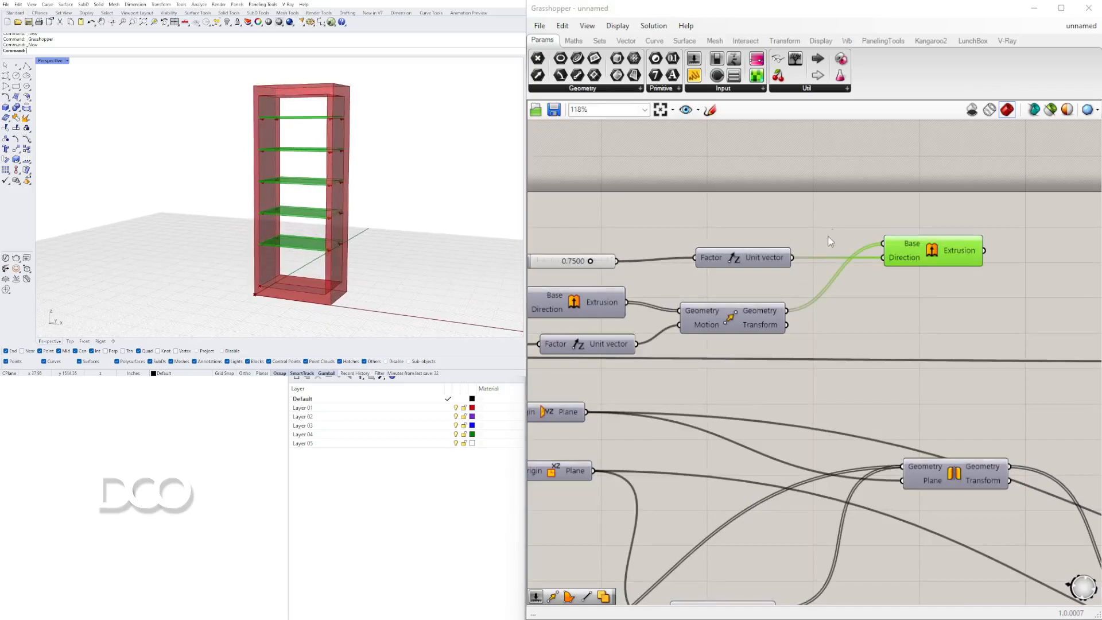
pyautogui.scroll(-4, 953, 281)
pyautogui.moveTo(958, 282); pyautogui.dragTo(773, 275, button='right')
pyautogui.moveTo(769, 265); pyautogui.dragTo(817, 266)
pyautogui.click(803, 302)
pyautogui.moveTo(335, 172); pyautogui.dragTo(376, 217, button='right')
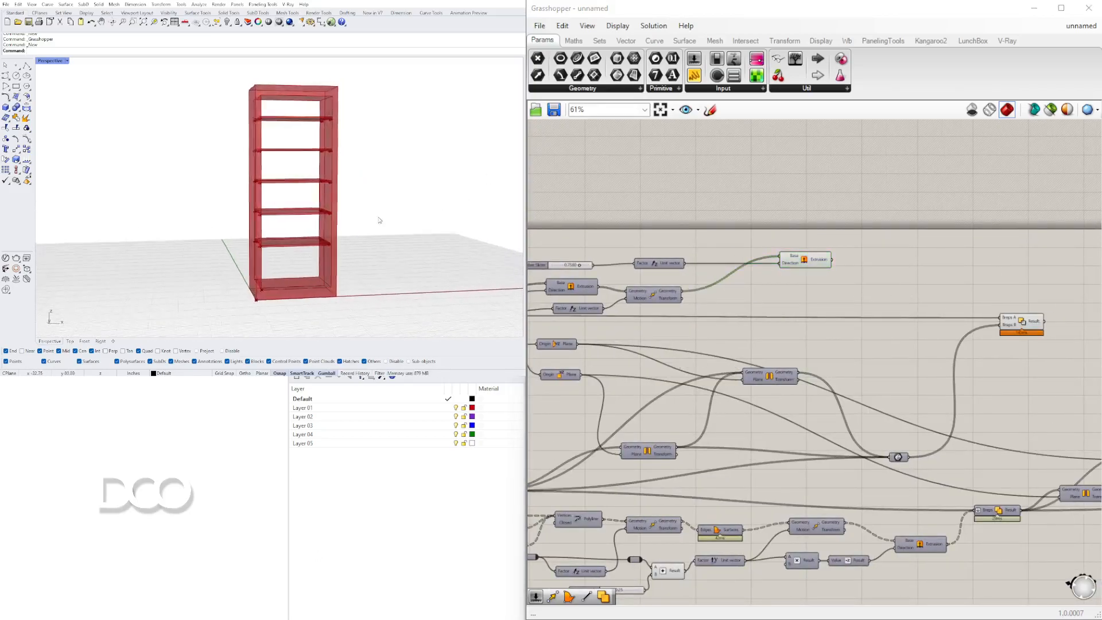
pyautogui.scroll(2, 327, 223)
pyautogui.moveTo(304, 226); pyautogui.dragTo(273, 231, button='right')
pyautogui.scroll(-3, 274, 232)
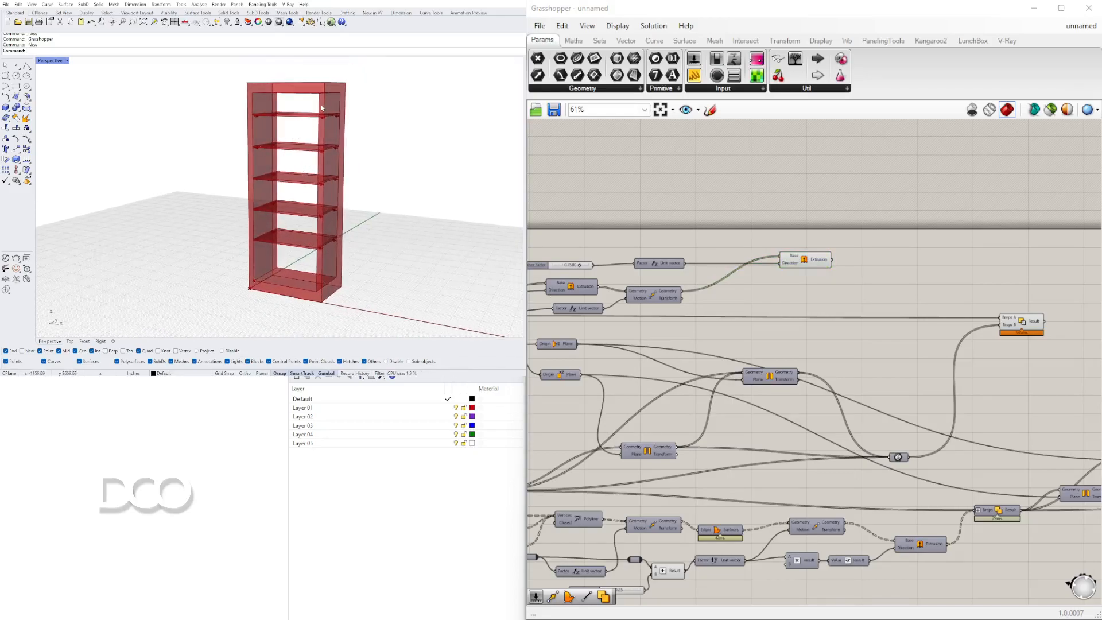
pyautogui.scroll(-4, 907, 331)
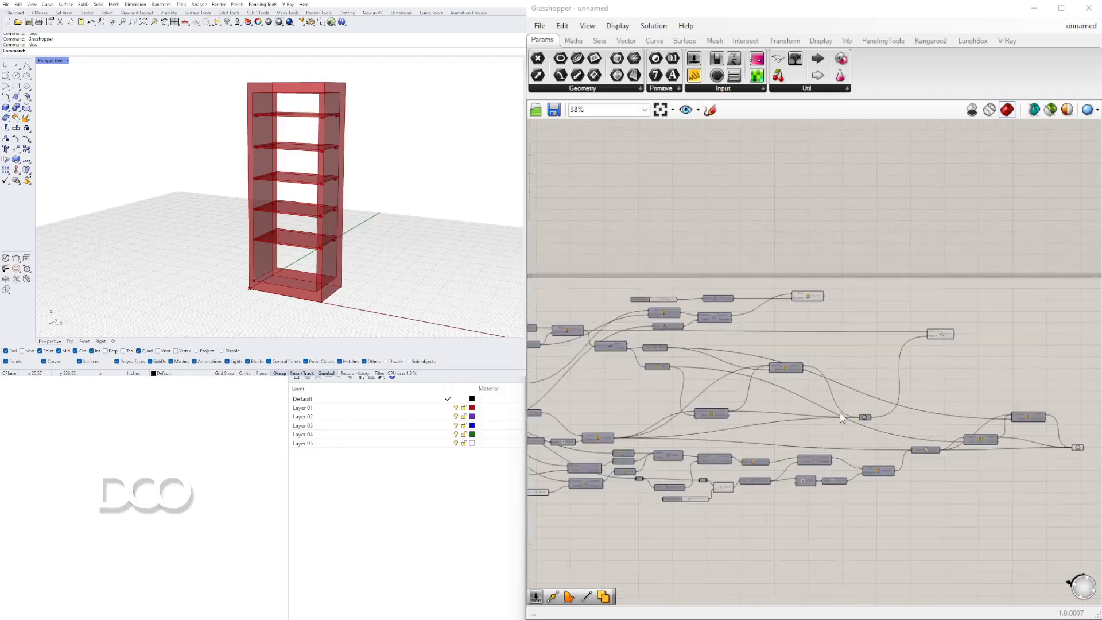
pyautogui.scroll(-2, 777, 298)
pyautogui.moveTo(777, 298); pyautogui.dragTo(881, 279, button='right')
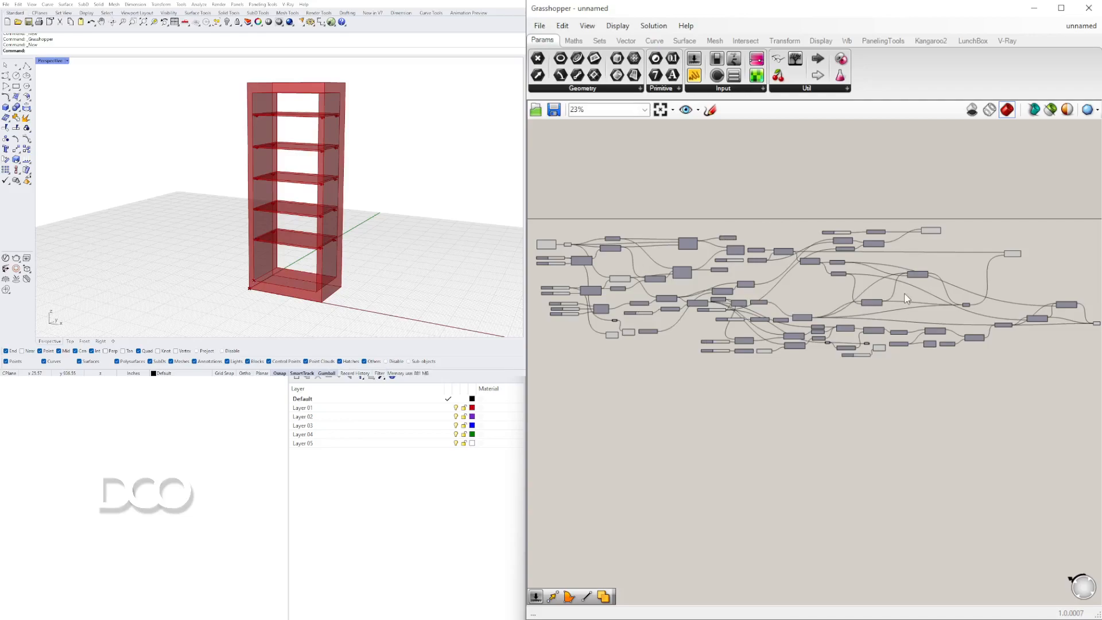
pyautogui.moveTo(1009, 279); pyautogui.dragTo(858, 213, button='right')
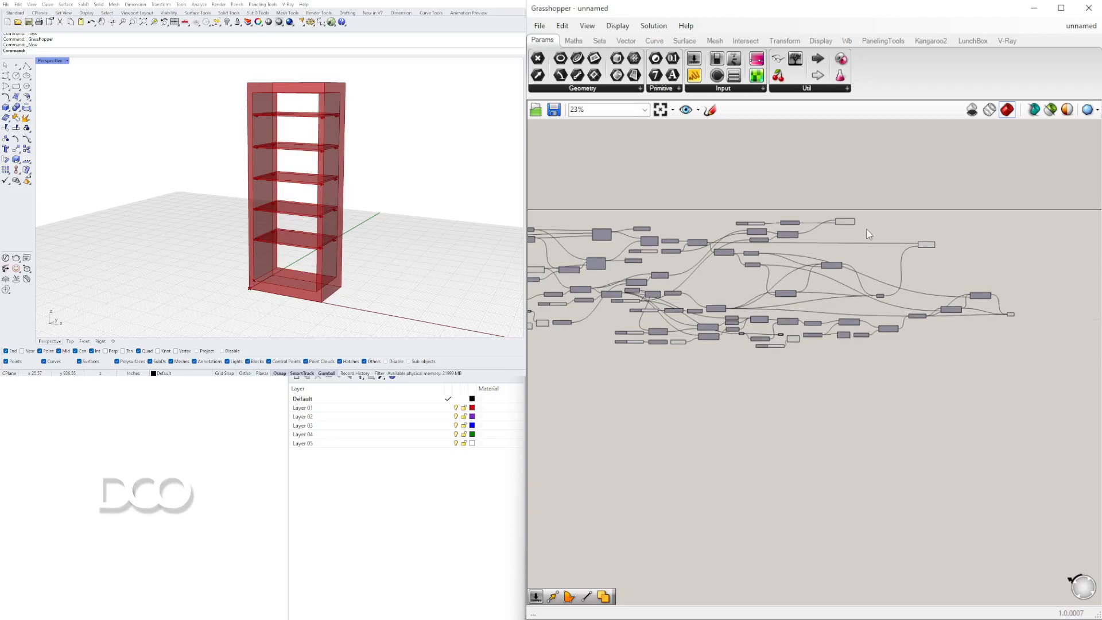
pyautogui.moveTo(846, 221); pyautogui.dragTo(828, 221)
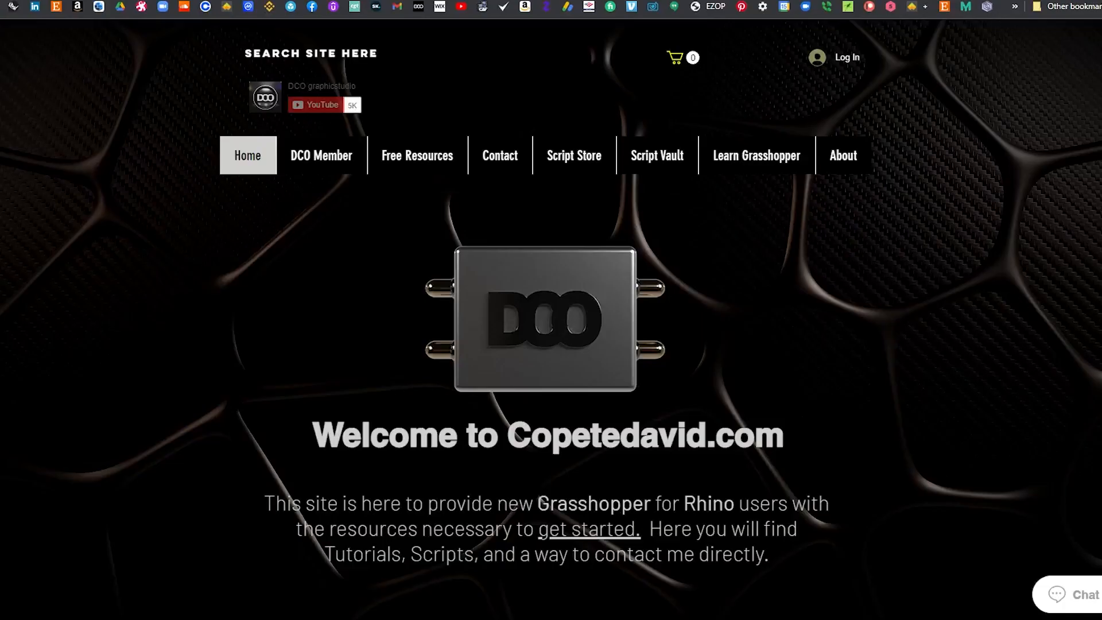
# Switch to the browser and open the Script Vault page on Copetedavid.com, then go back.
pyautogui.click(665, 172)
pyautogui.scroll(-8, 1036, 310)
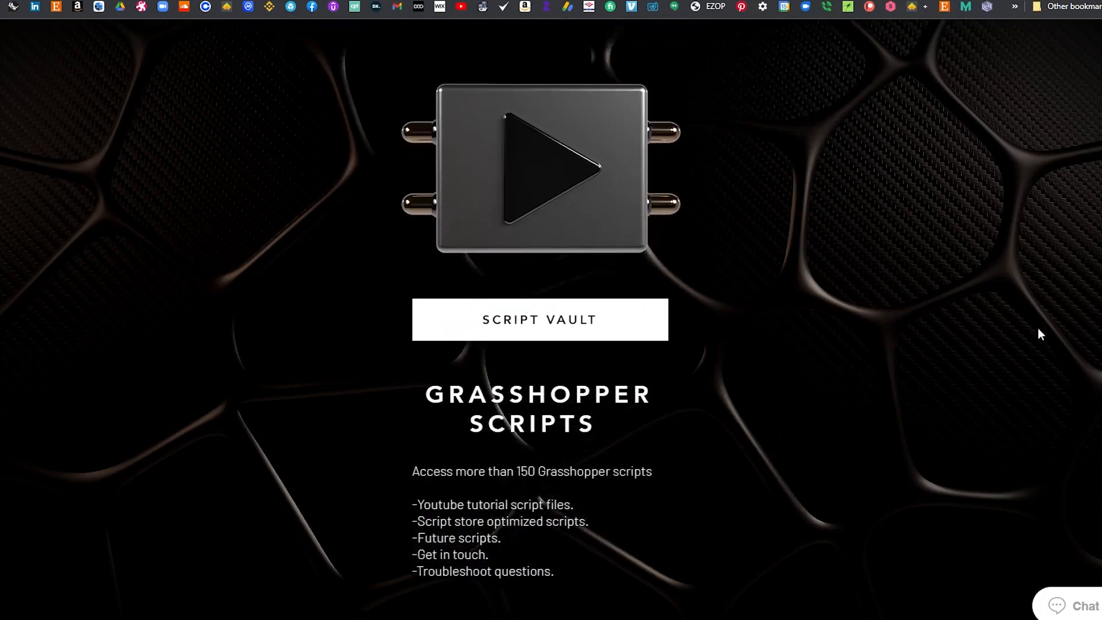
pyautogui.scroll(4, 1038, 328)
pyautogui.scroll(2, 1038, 330)
pyautogui.click(613, 363)
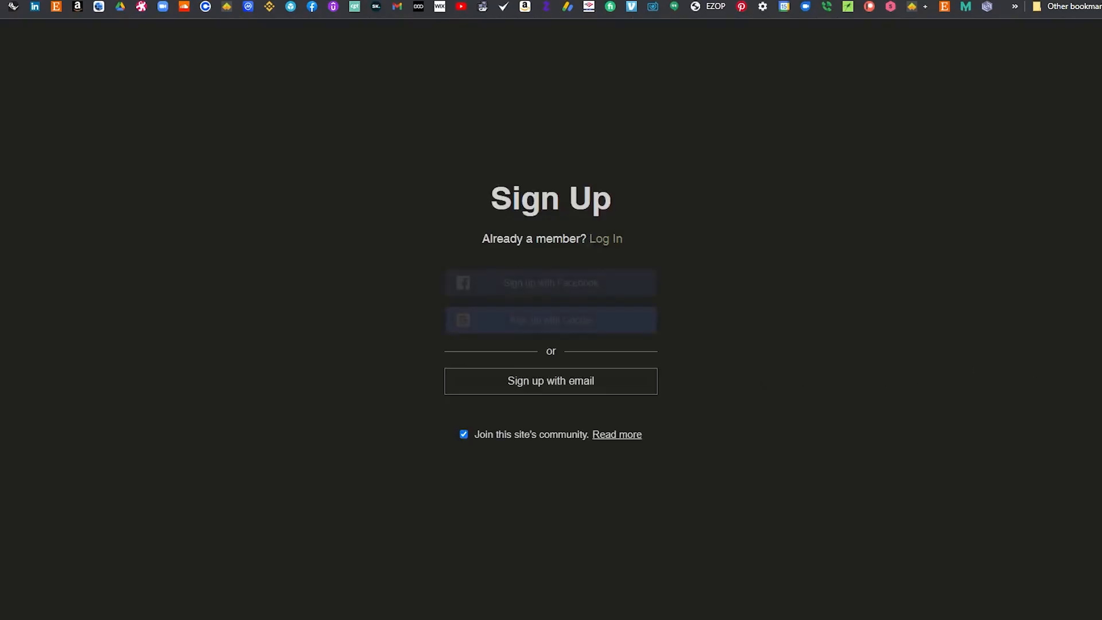
pyautogui.click(601, 326)
pyautogui.click(16, 132)
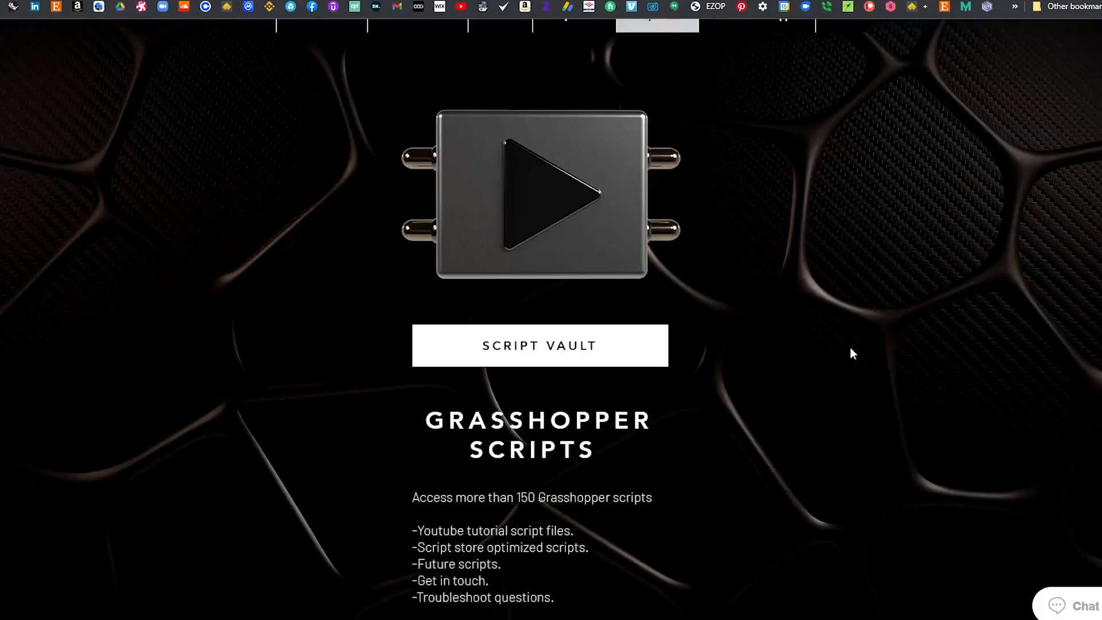
# Browse the Script Store's Grasshopper scripts on the website.
pyautogui.scroll(-3, 918, 356)
pyautogui.scroll(-2, 946, 366)
pyautogui.scroll(5, 946, 364)
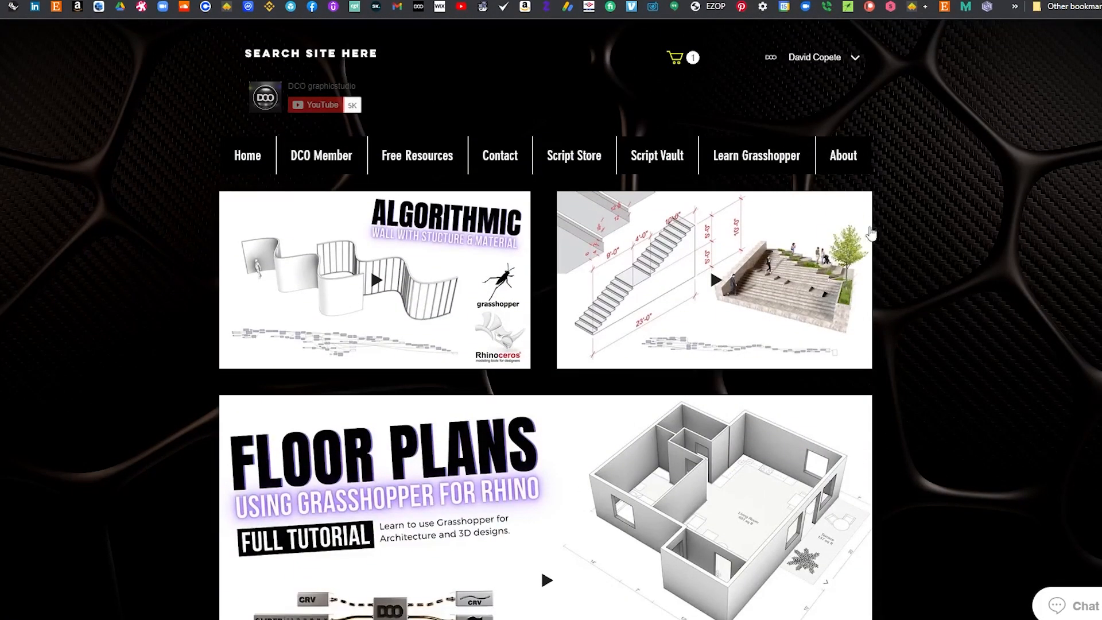
pyautogui.click(576, 157)
pyautogui.scroll(-5, 997, 244)
pyautogui.scroll(6, 1000, 249)
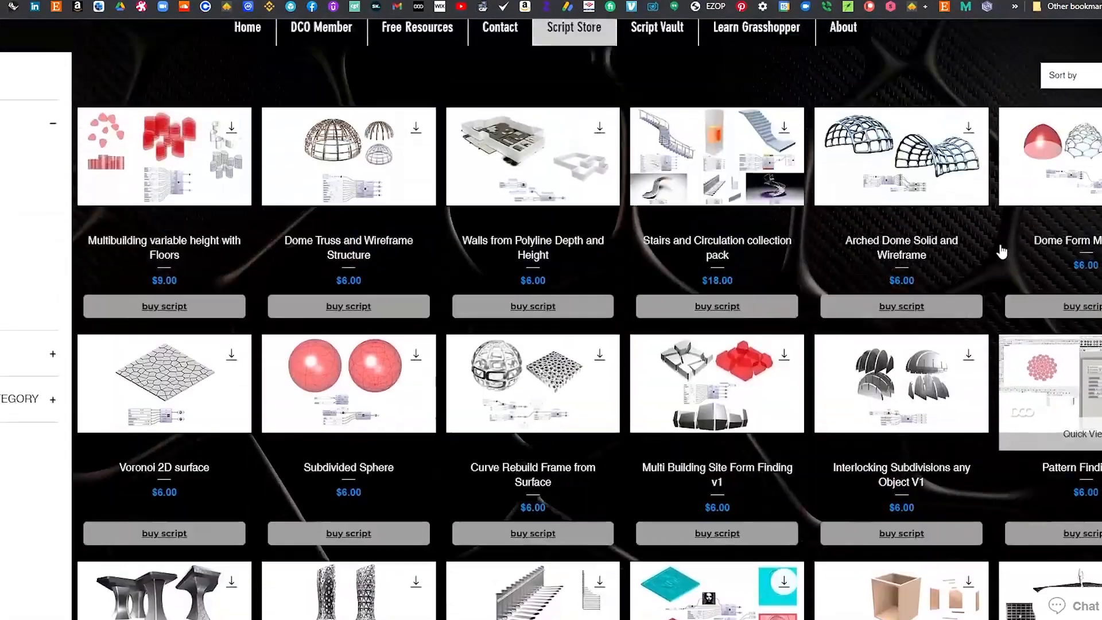
pyautogui.click(803, 164)
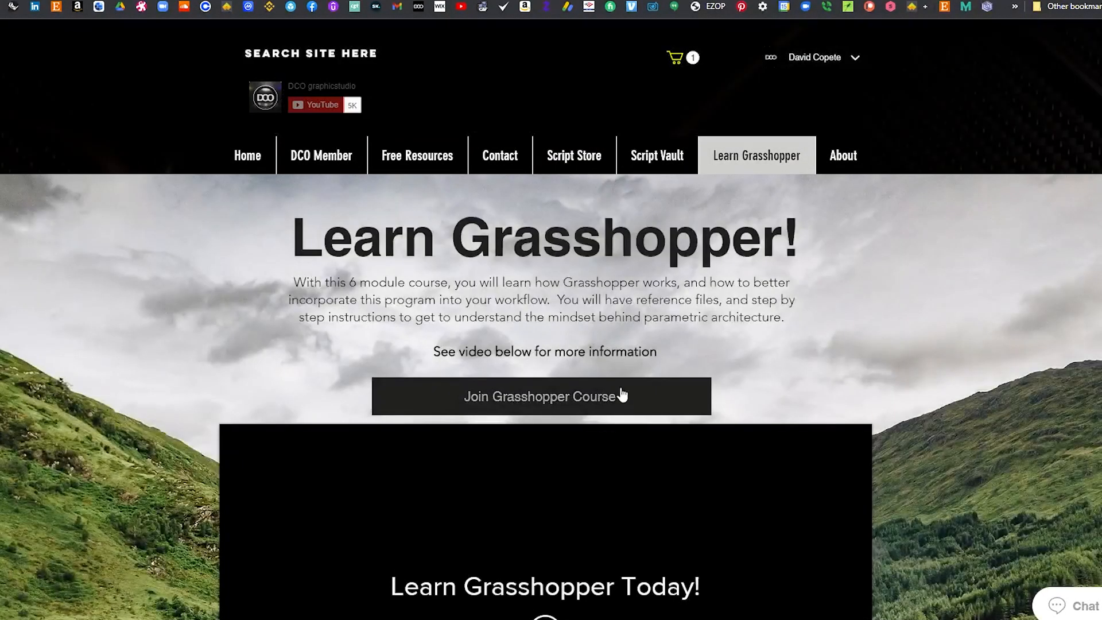
# Open the Learn Grasshopper page and scroll through its course modules.
pyautogui.click(621, 395)
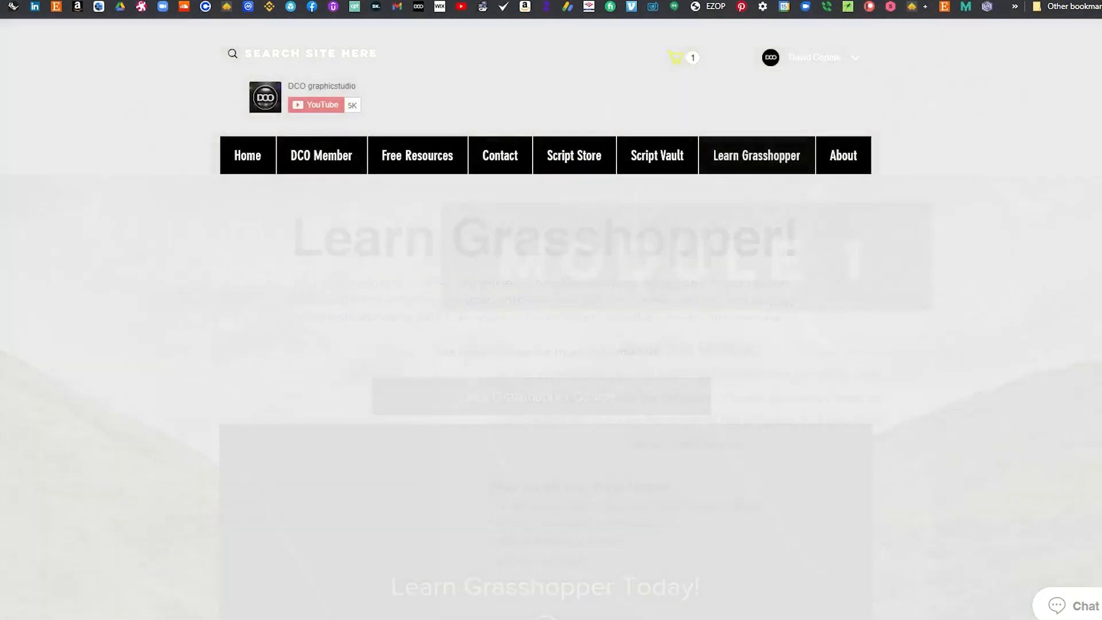
pyautogui.scroll(-3, 1096, 324)
pyautogui.scroll(-12, 1095, 322)
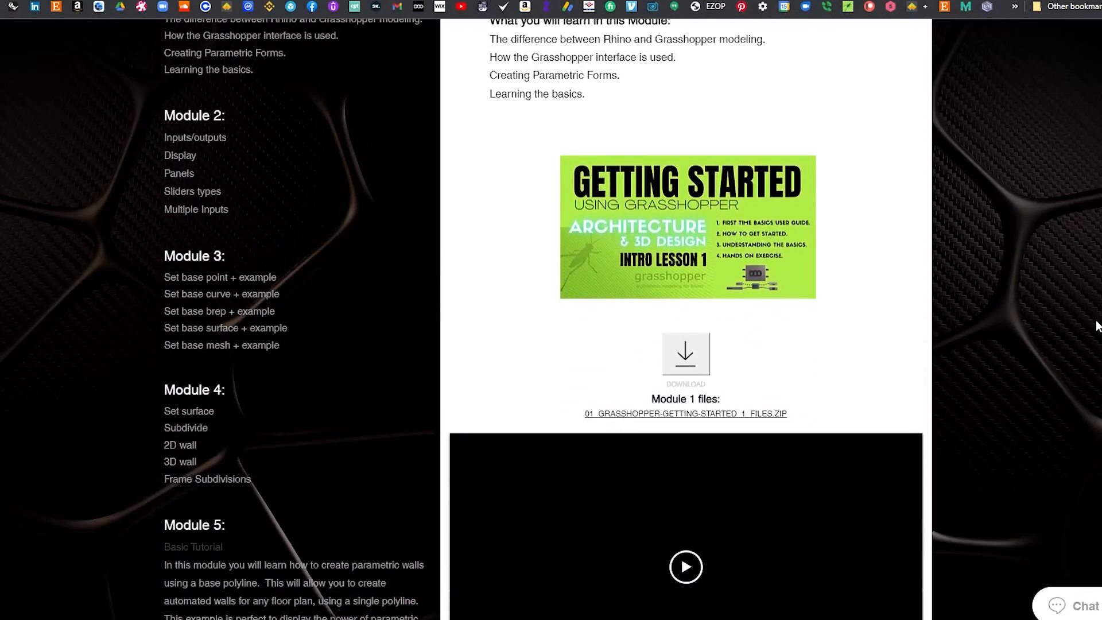
pyautogui.scroll(-20, 1077, 298)
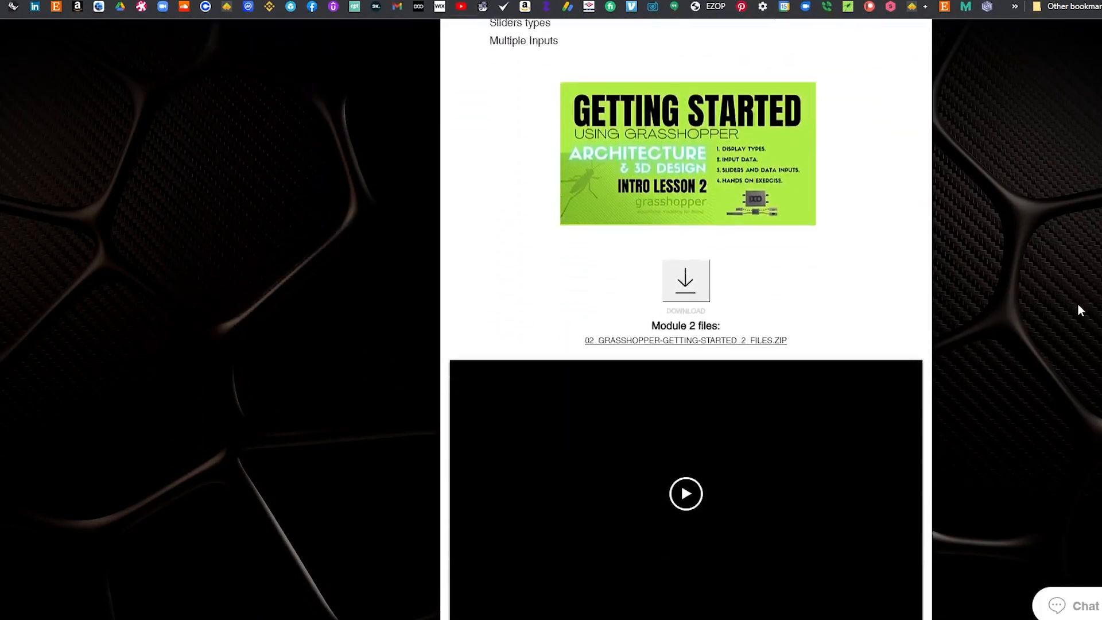
pyautogui.scroll(-20, 1090, 321)
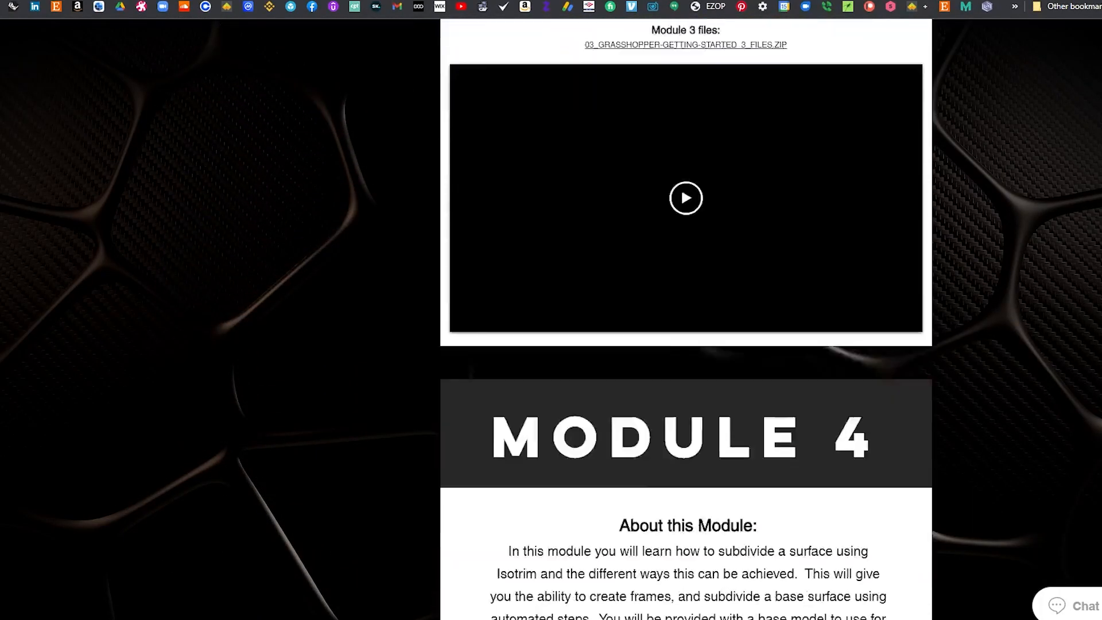
pyautogui.scroll(20, 1090, 321)
pyautogui.scroll(15, 1090, 321)
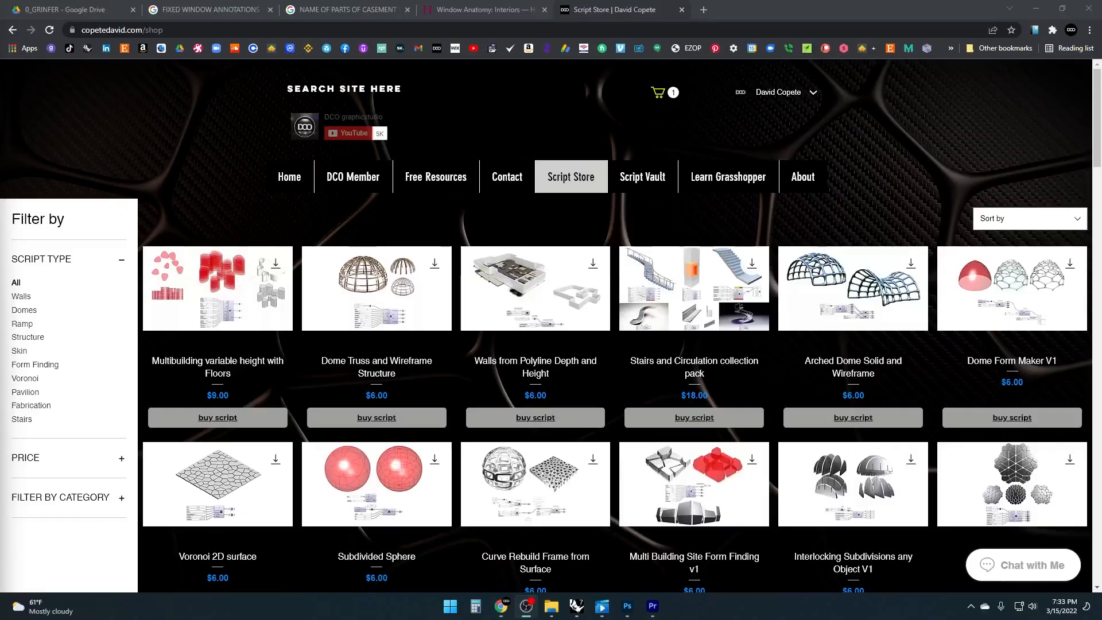
# Back in the Script Store, filter the scripts by the Stairs script type.
pyautogui.moveTo(1097, 101)
pyautogui.mouseDown()
pyautogui.moveTo(1099, 241)
pyautogui.moveTo(1100, 80)
pyautogui.mouseUp()
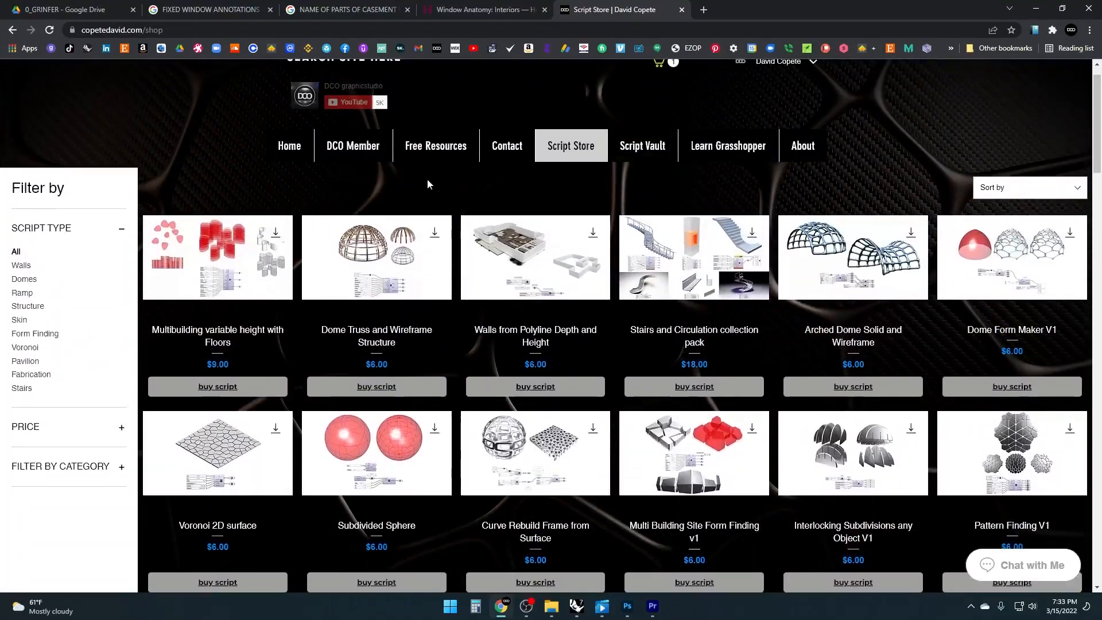
pyautogui.click(22, 388)
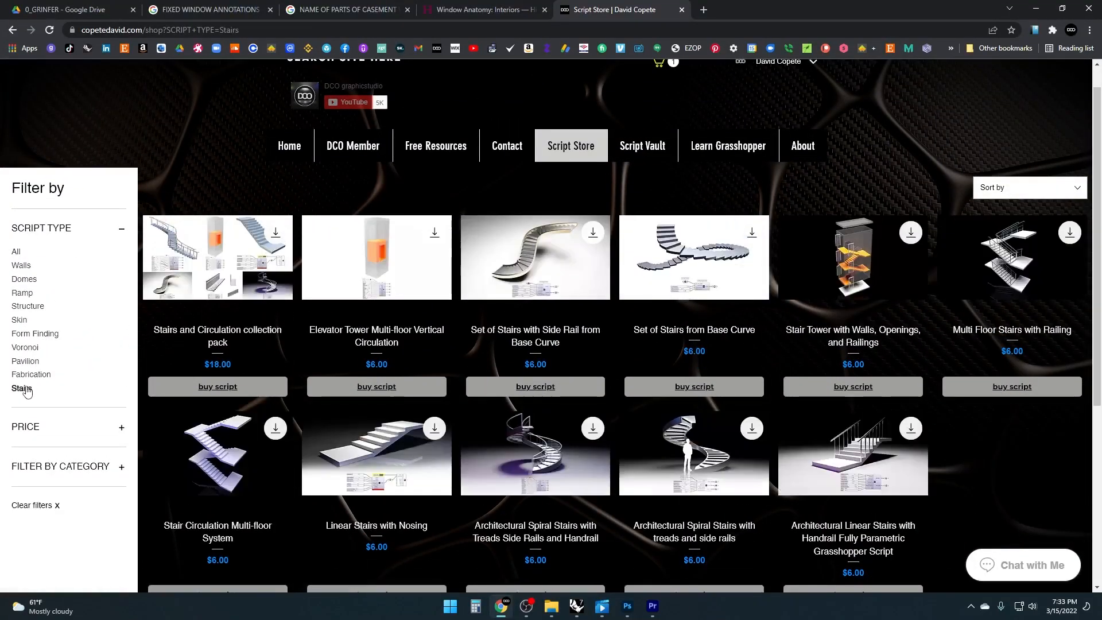
# Open the Set of Stairs with Side Rail from Base Curve product page and view its preview media.
pyautogui.click(545, 276)
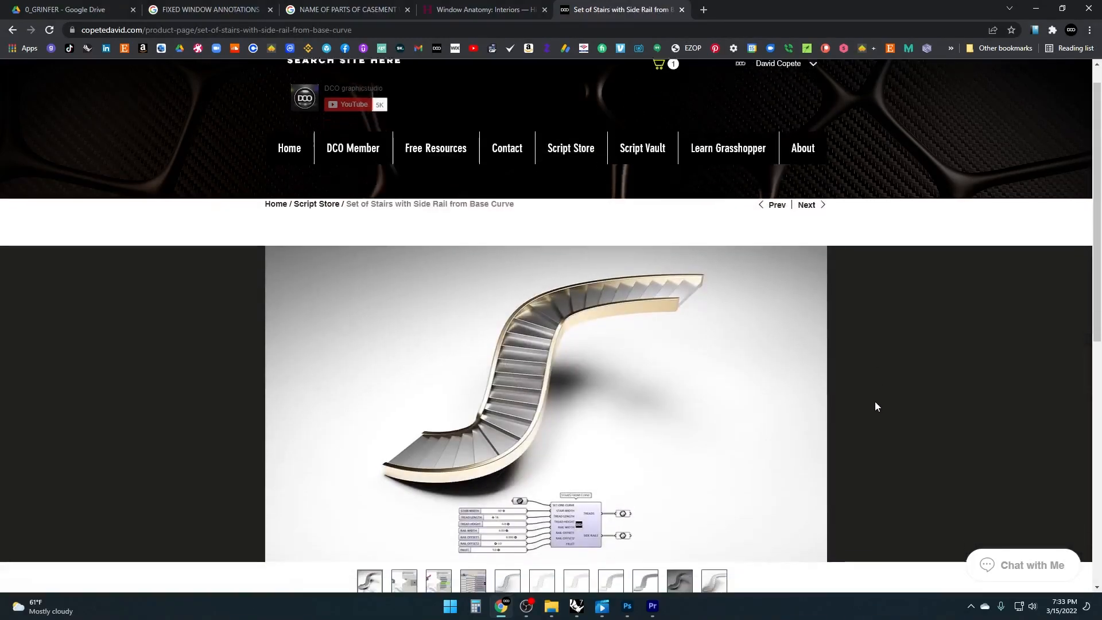
pyautogui.scroll(-3, 872, 401)
pyautogui.click(404, 388)
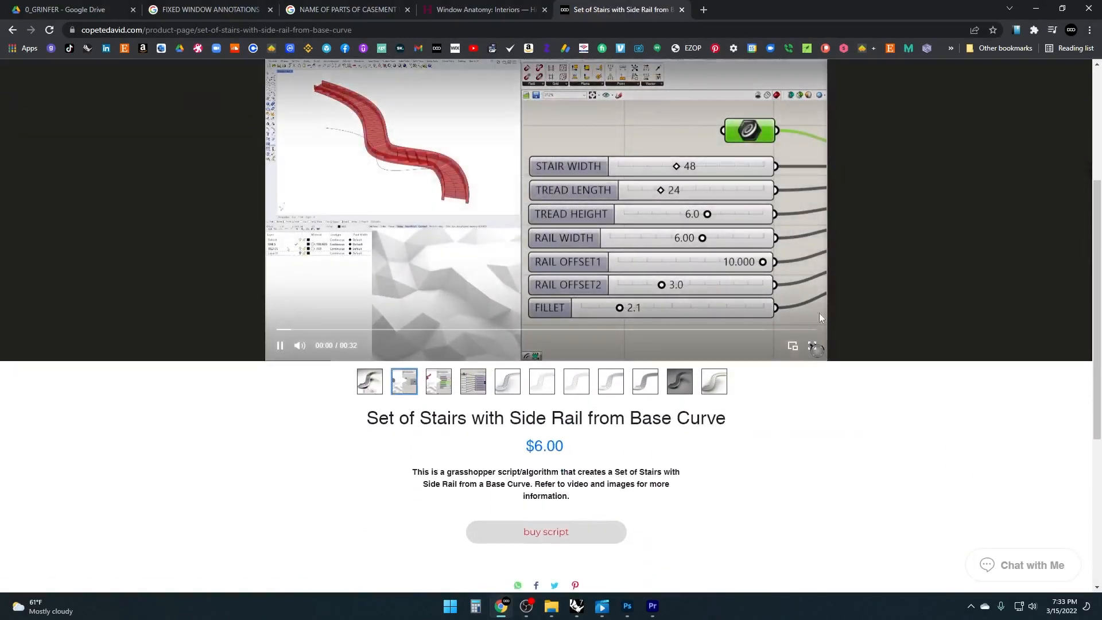
pyautogui.scroll(1, 928, 298)
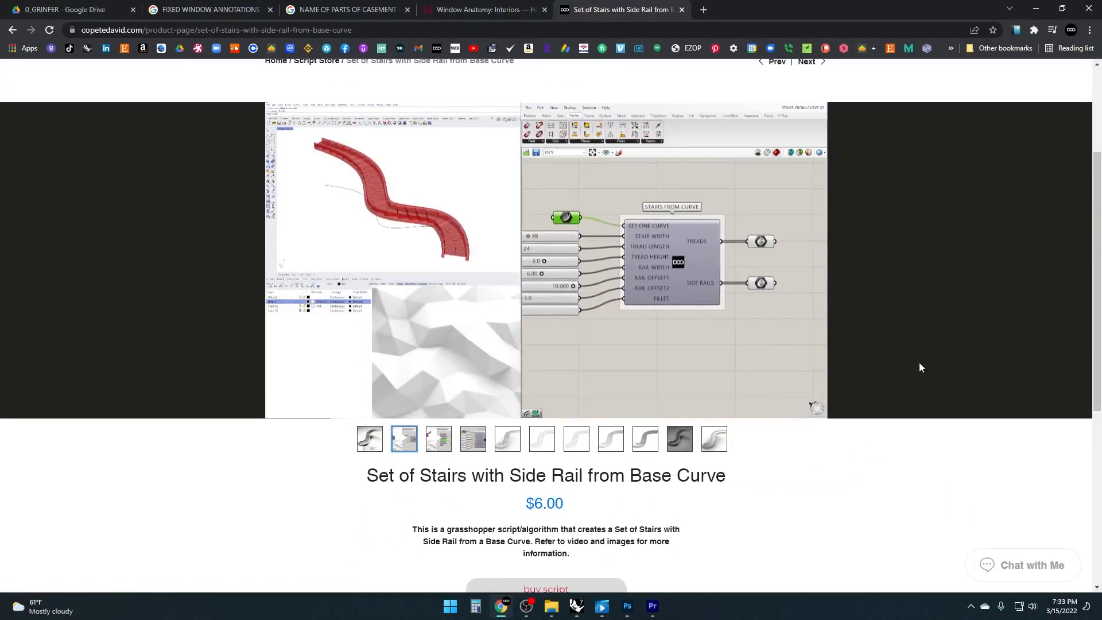